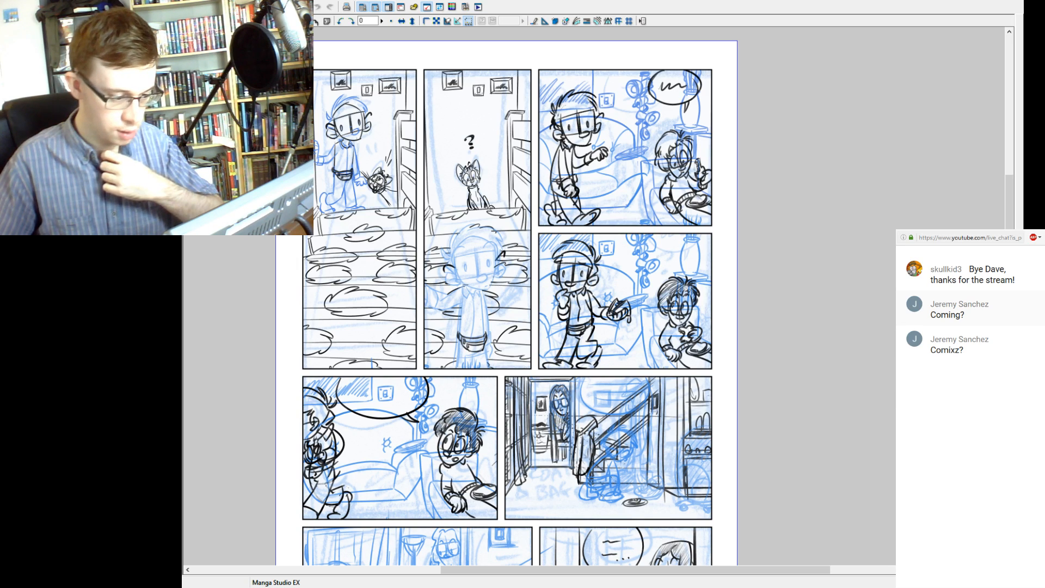
Turn the black rough sketch linework in the comic panels blue so the whole page serves as an inking guide.
key("Delete")
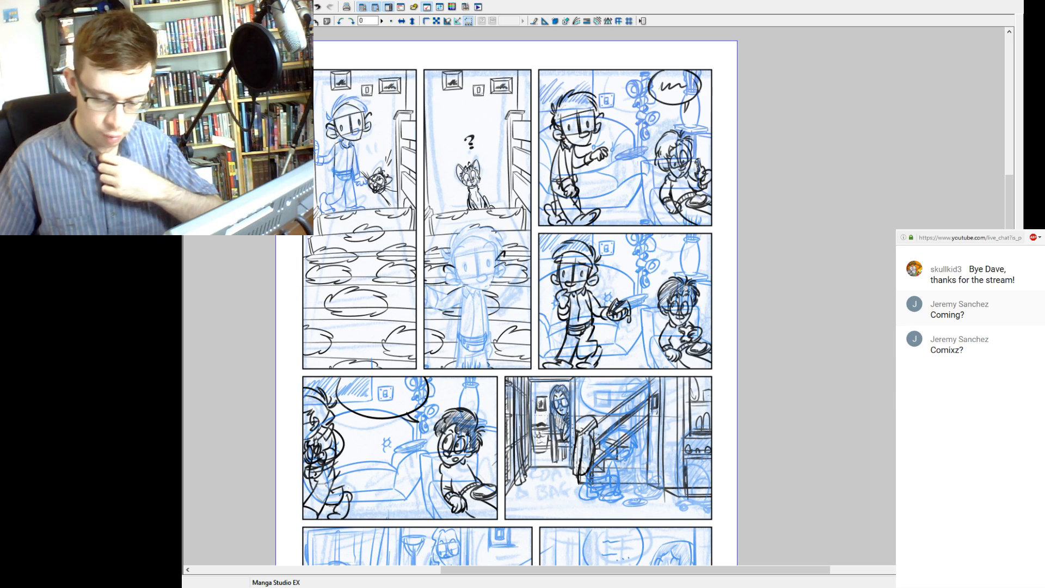
key("Delete")
key("ctrl+z")
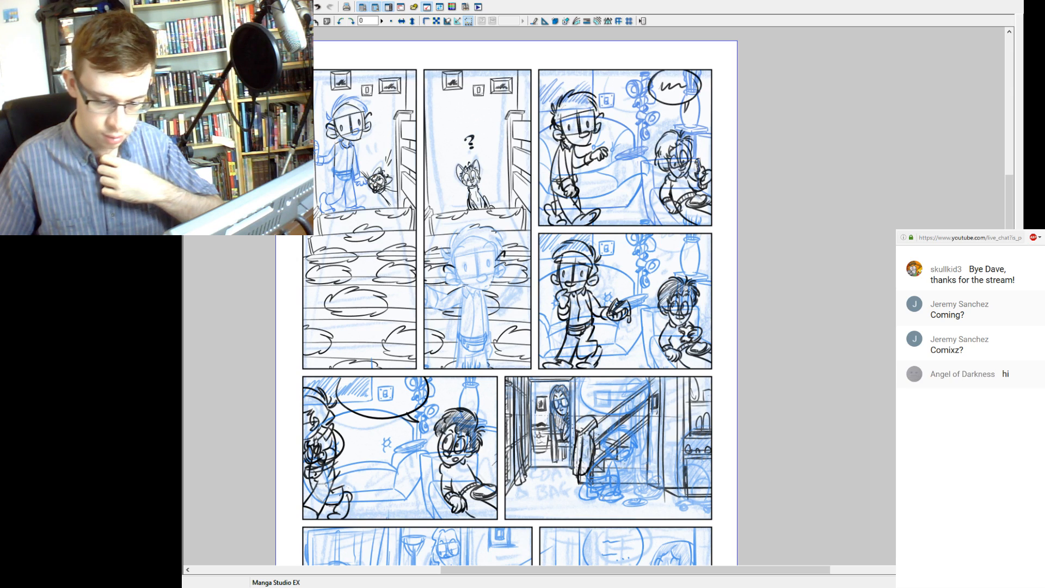
key("ctrl+z")
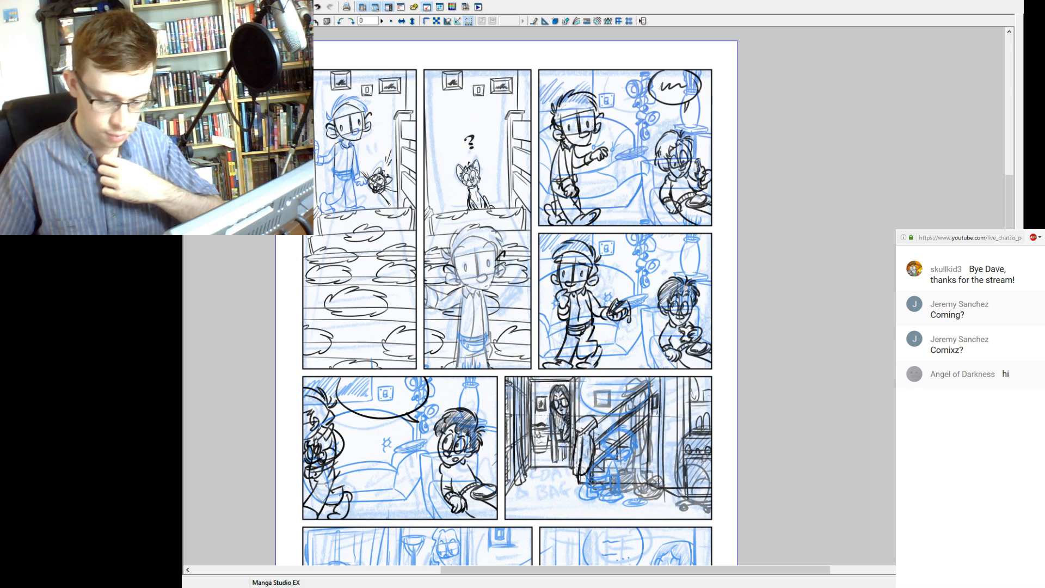
key("Delete")
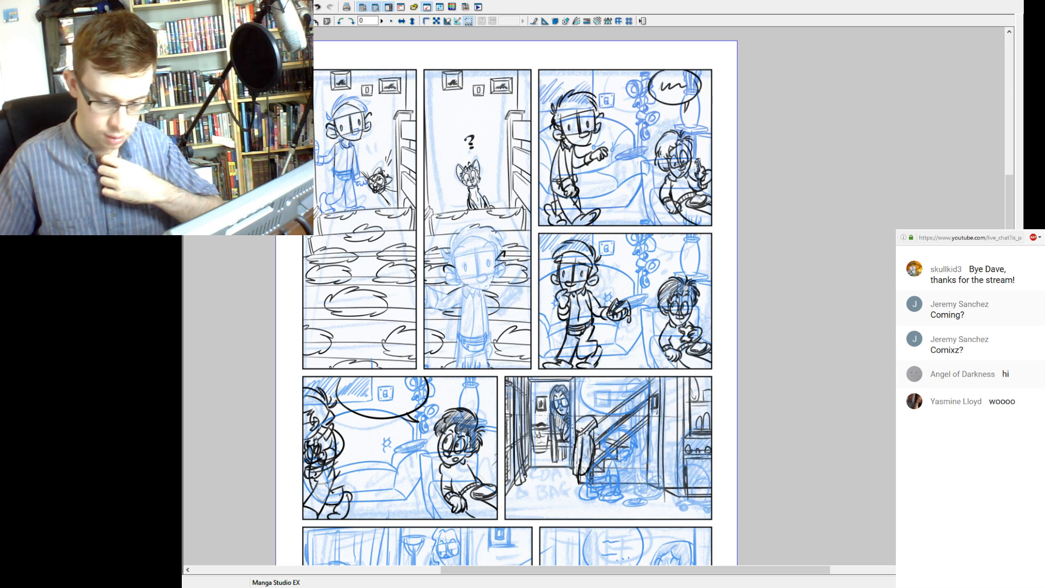
key("Delete")
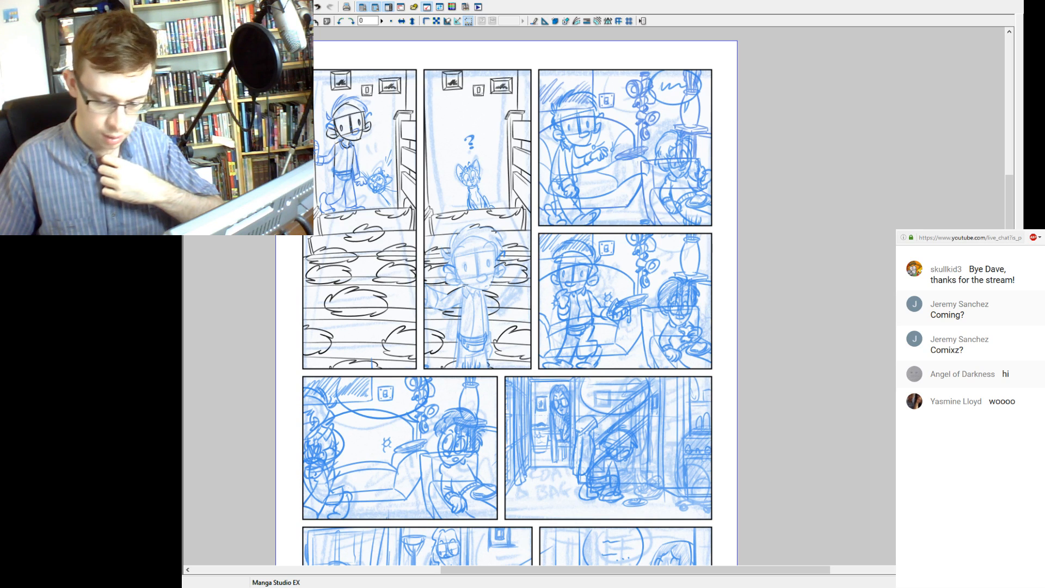
key("Delete")
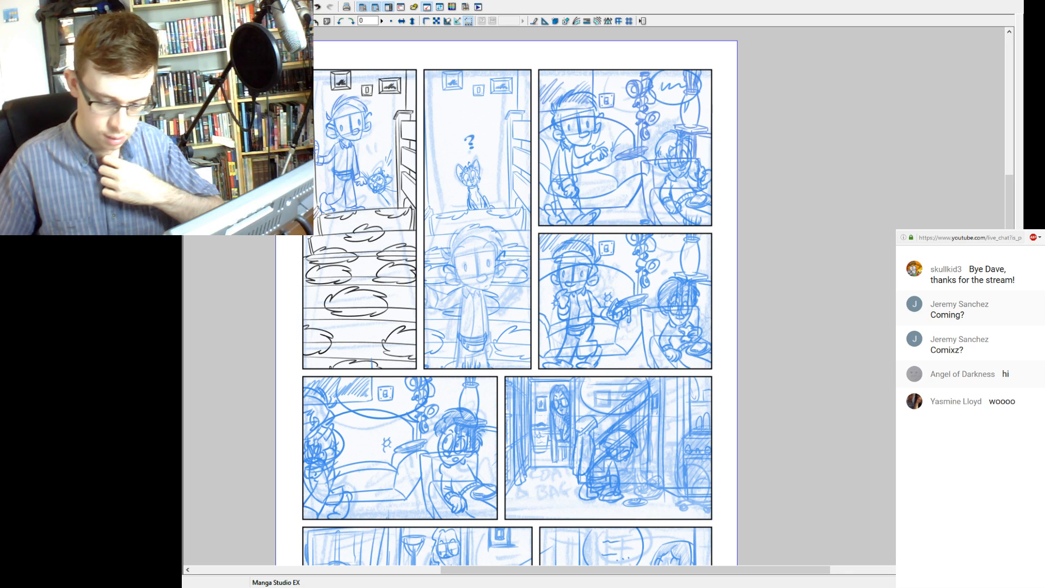
key("Delete")
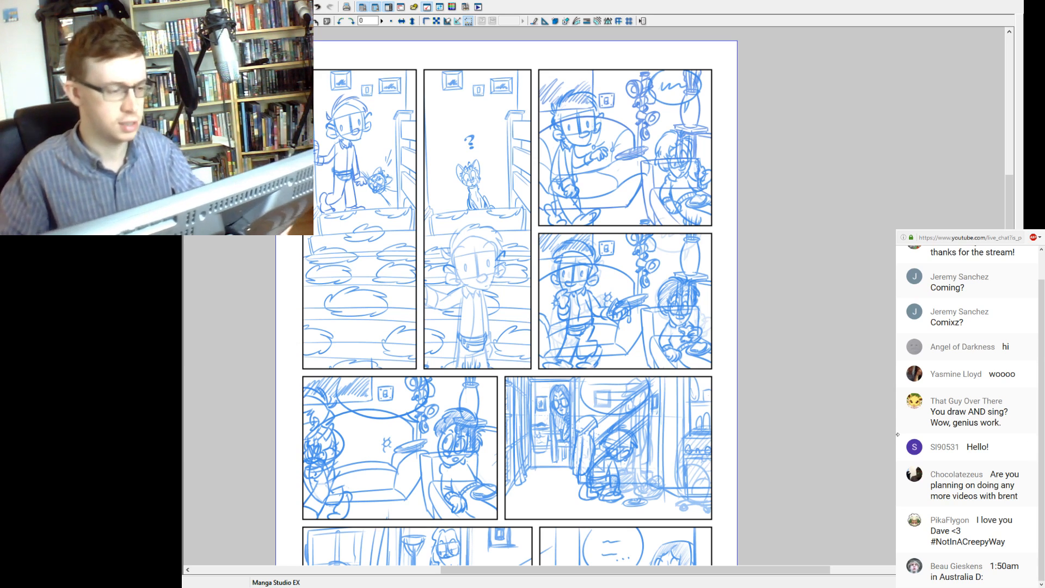
left_click_drag(378, 239, 436, 329)
left_click(436, 329, "ctrl")
left_click_drag(599, 284, 564, 356)
left_click_drag(675, 294, 634, 315)
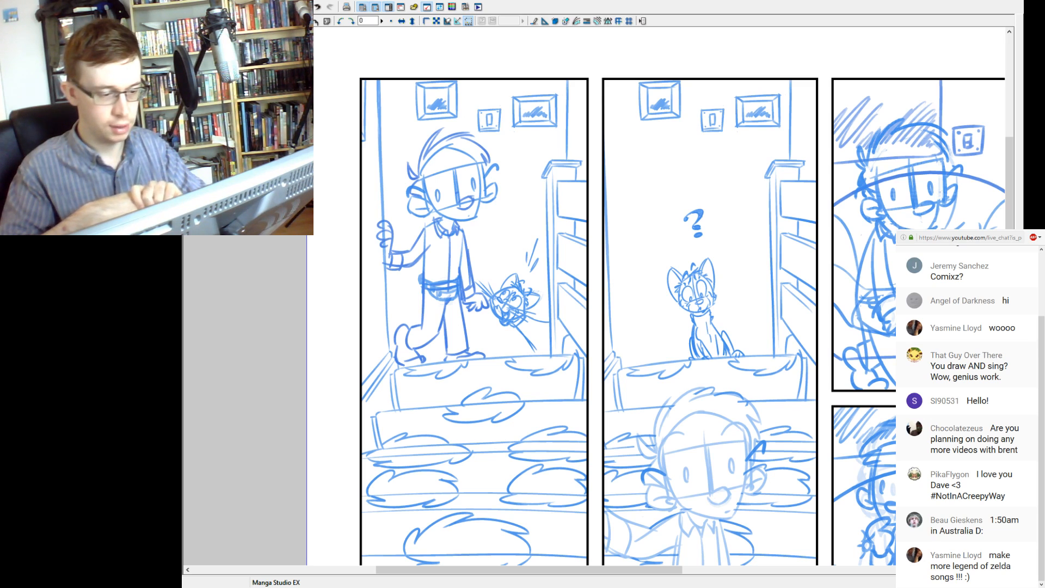
left_click(455, 192)
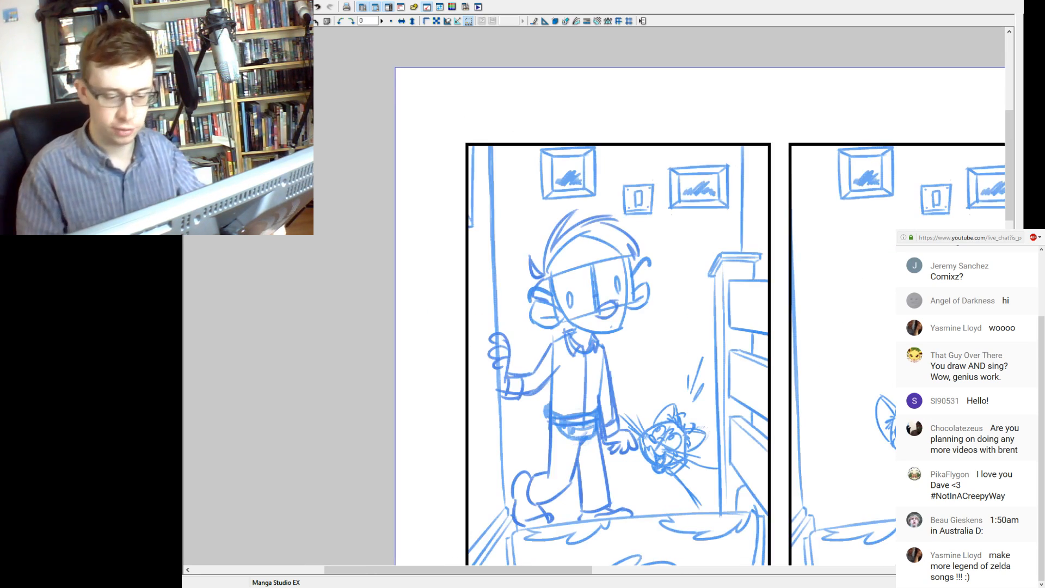
left_click_drag(653, 297, 534, 294)
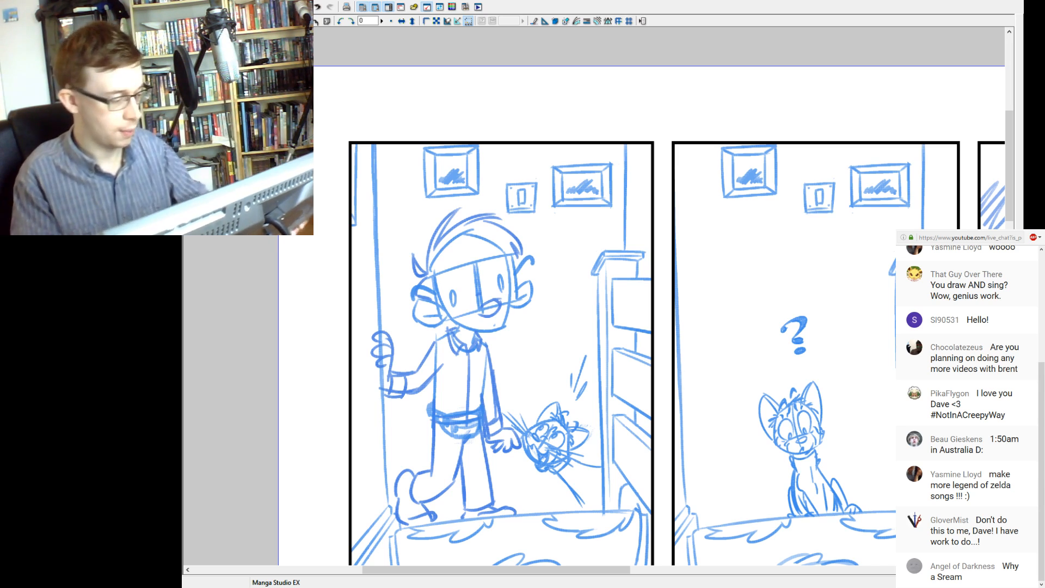
key("ctrl+plus")
mouse_move(664, 304)
left_mouse_down()
mouse_move(524, 354)
mouse_move(525, 397)
mouse_move(600, 392)
left_mouse_up()
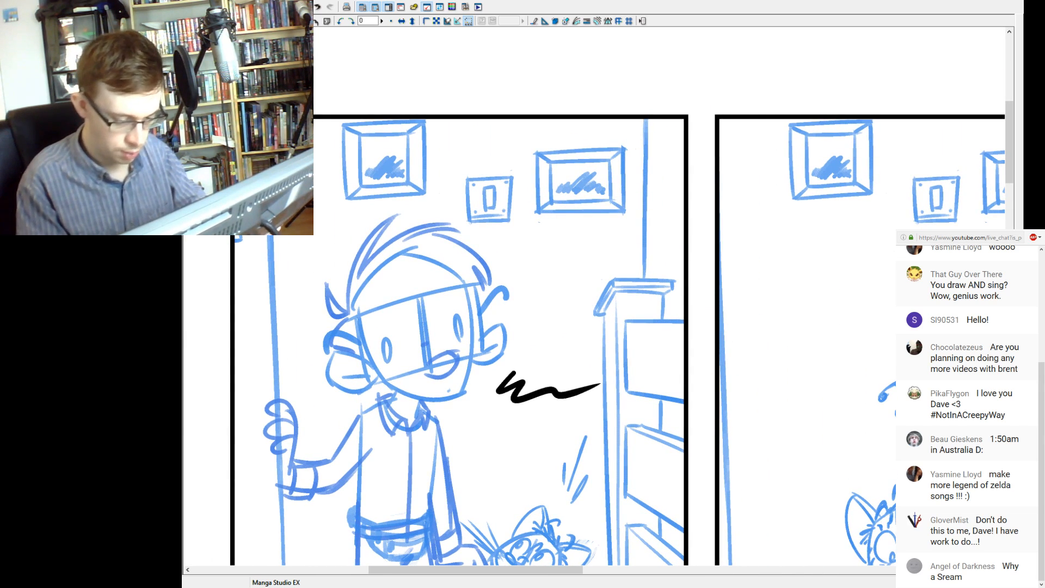
key("ctrl+z")
mouse_move(466, 396)
left_mouse_down()
mouse_move(491, 406)
mouse_move(595, 387)
left_mouse_up()
key("ctrl+z")
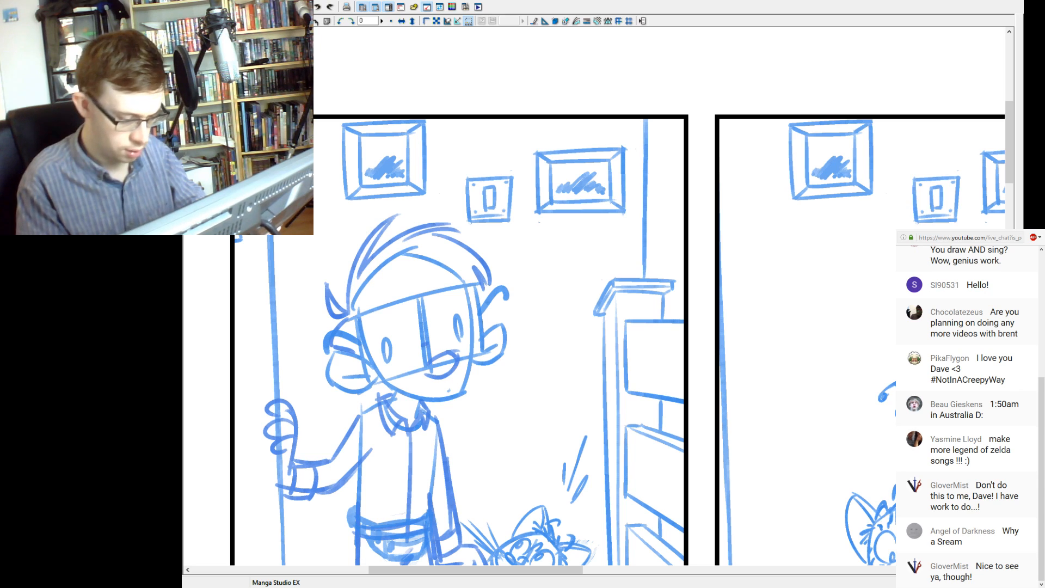
left_click_drag(471, 424, 596, 387)
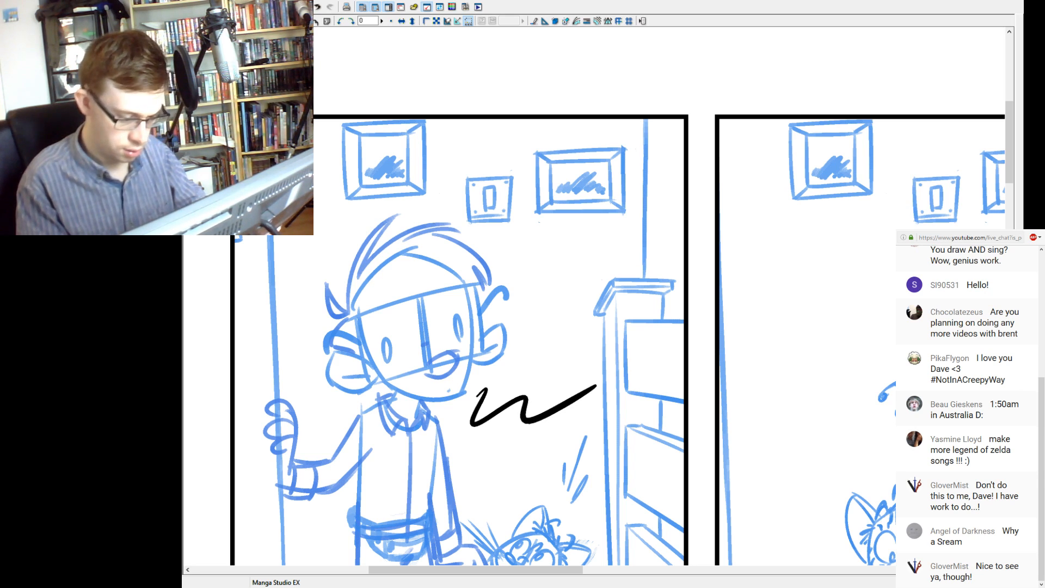
key("ctrl+minus")
key("ctrl+z")
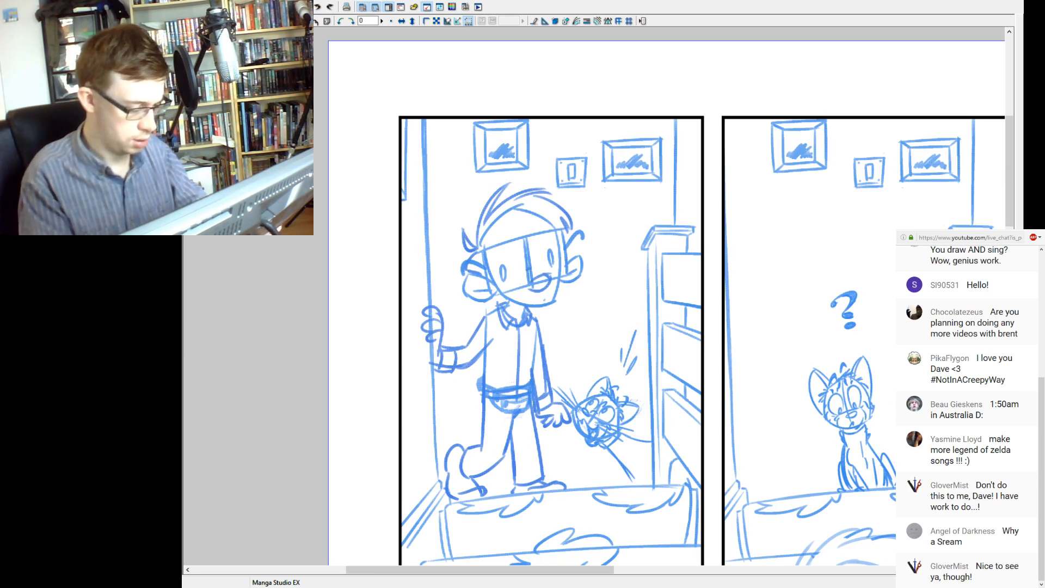
key("ctrl+minus")
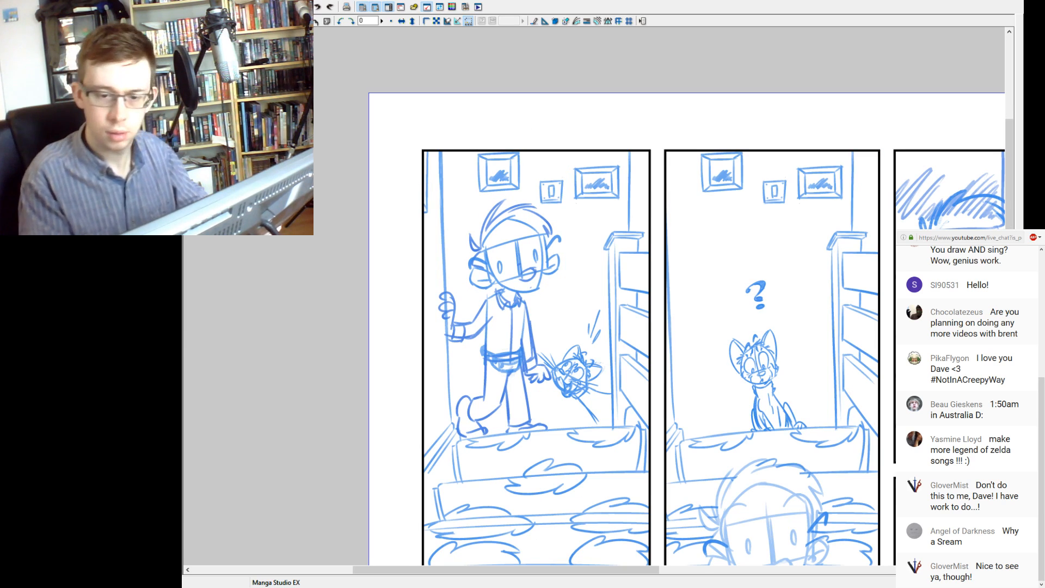
left_click_drag(547, 327, 604, 304)
key("ctrl+z")
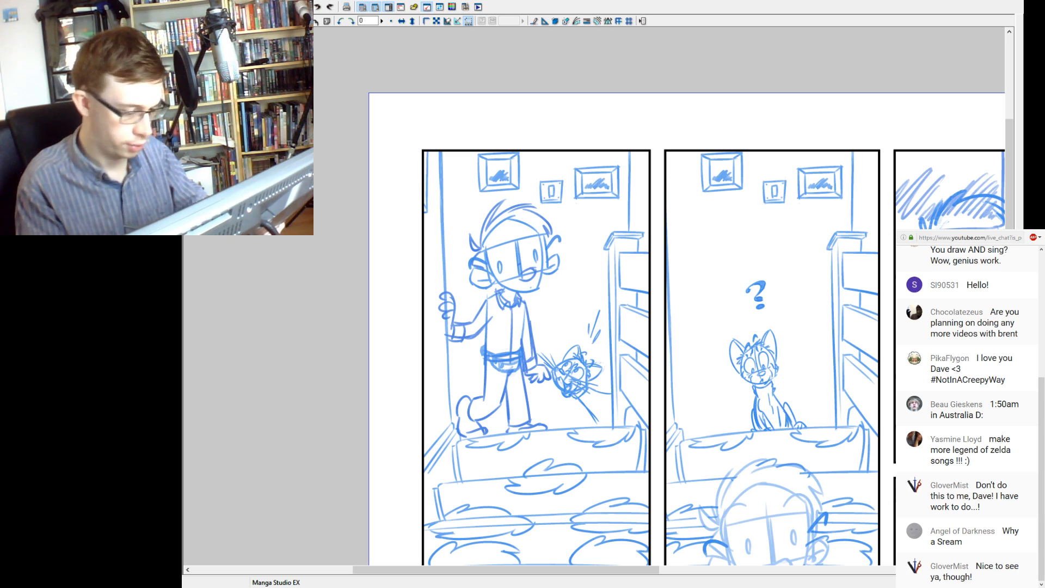
left_click_drag(547, 276, 596, 320)
key("ctrl+z")
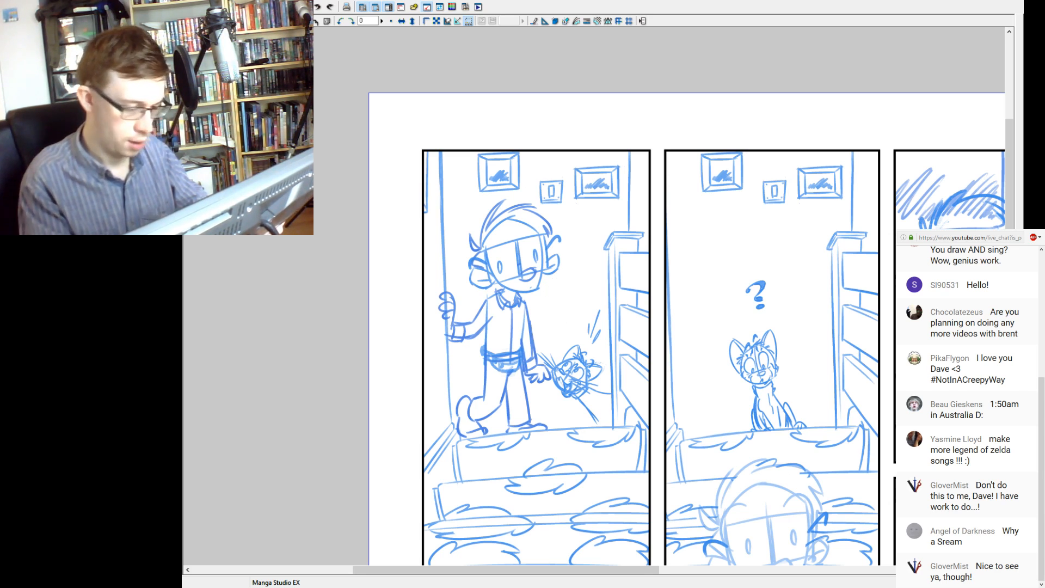
Ink the character's rounded nose in black over the blue sketch in the first panel.
key("ctrl+plus")
key("ctrl+plus")
left_click_drag(655, 291, 559, 322)
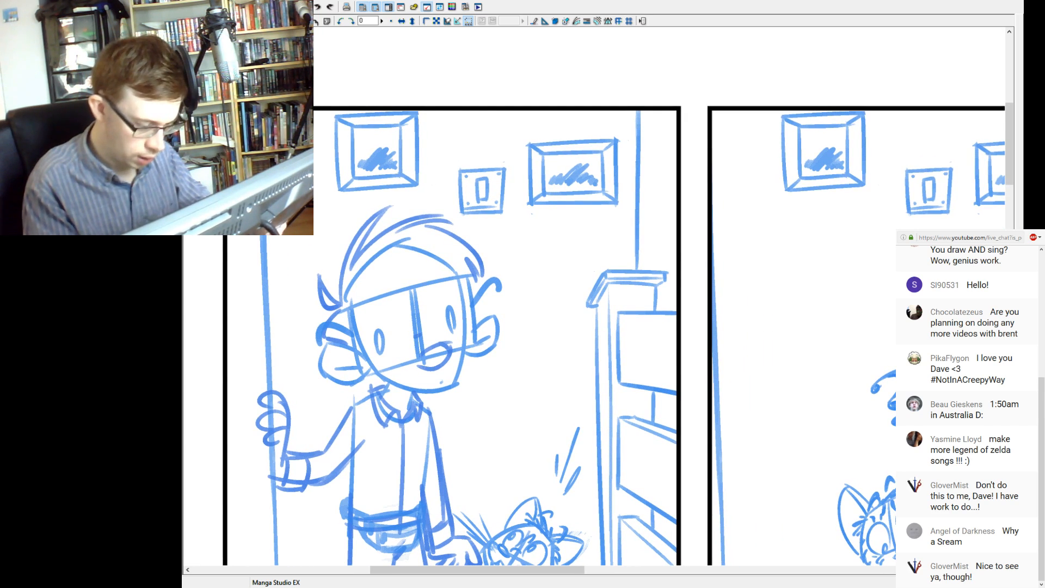
mouse_move(421, 356)
left_mouse_down()
mouse_move(447, 343)
mouse_move(433, 370)
mouse_move(448, 344)
left_mouse_up()
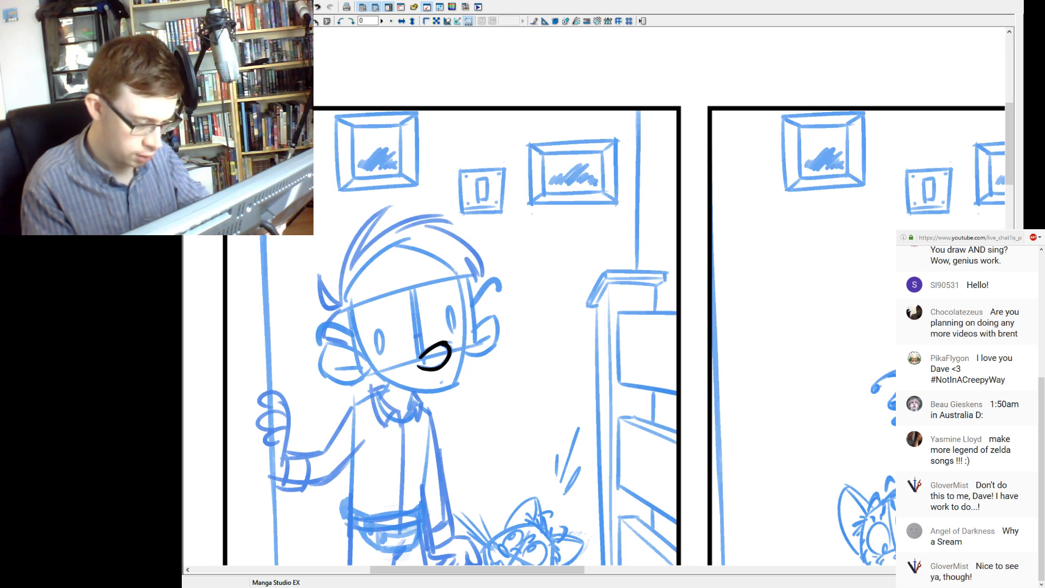
Ink the outer edge of the left lens of the character's glasses as a slightly curved black line.
left_click(442, 330, "ctrl")
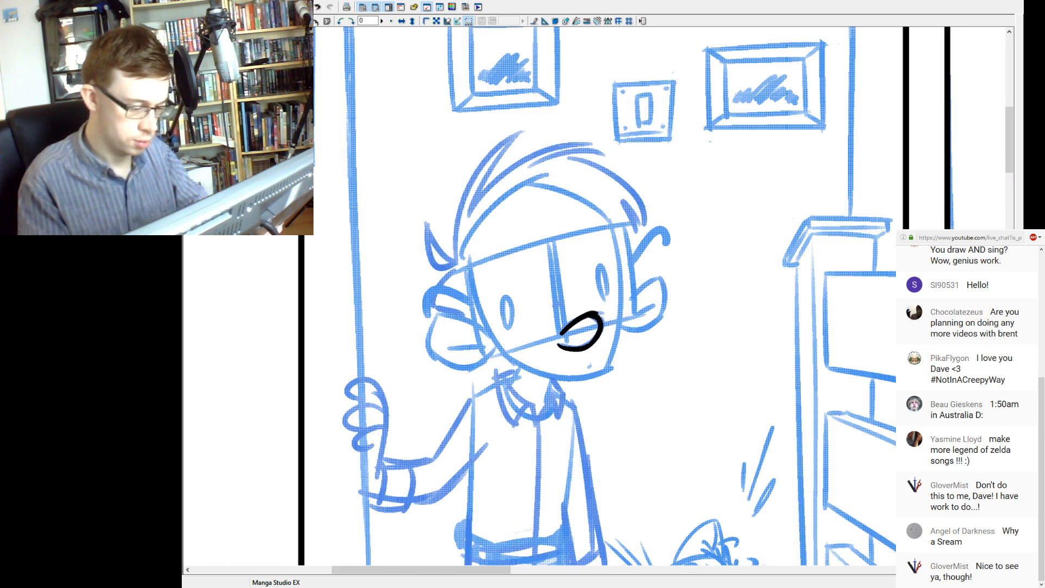
mouse_move(588, 327)
left_mouse_down()
mouse_move(528, 364)
mouse_move(492, 368)
left_mouse_up()
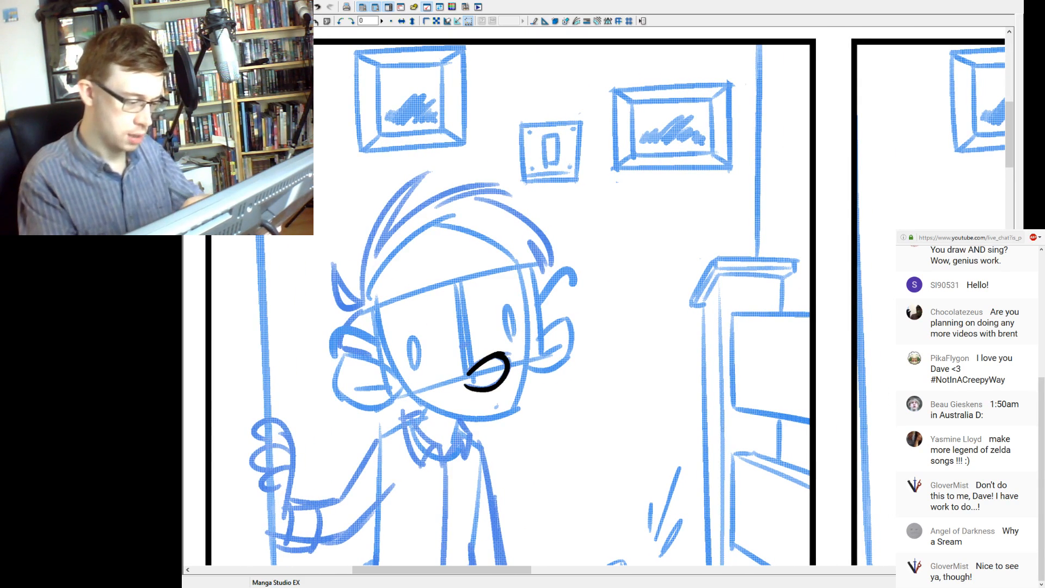
left_click_drag(375, 309, 398, 415)
key("ctrl+z")
left_click_drag(370, 307, 397, 400)
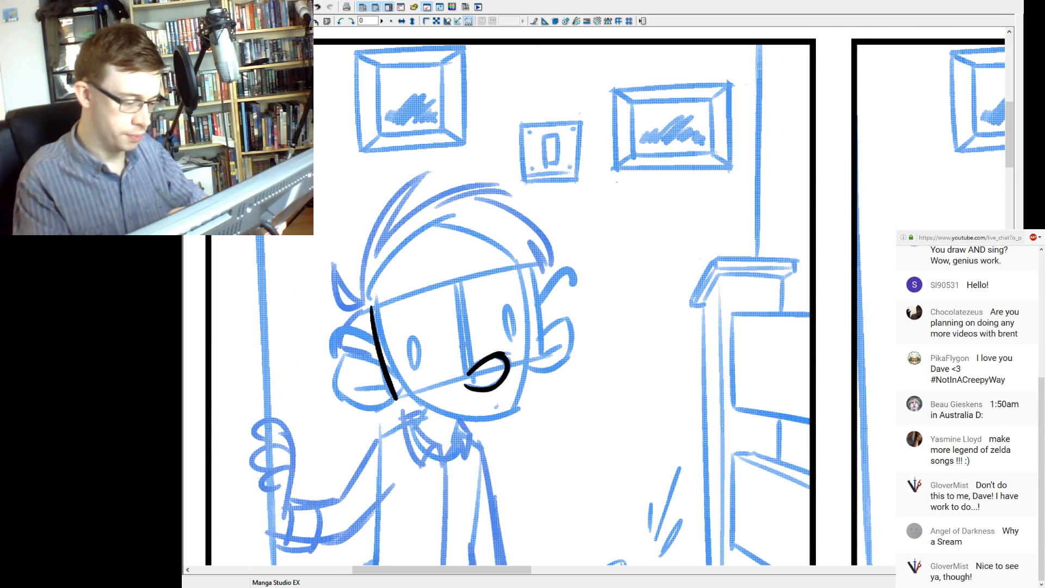
Ink the two inner lens edges of the glasses as near-vertical lines running down to the nose.
left_click_drag(454, 277, 469, 382)
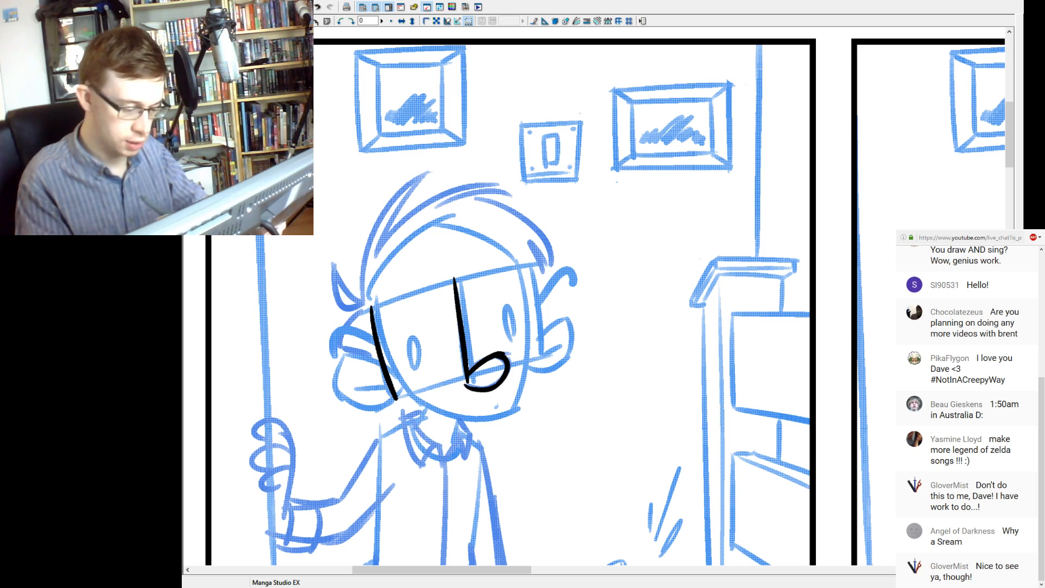
left_click_drag(461, 277, 469, 364)
key("ctrl+z")
left_click_drag(462, 274, 470, 364)
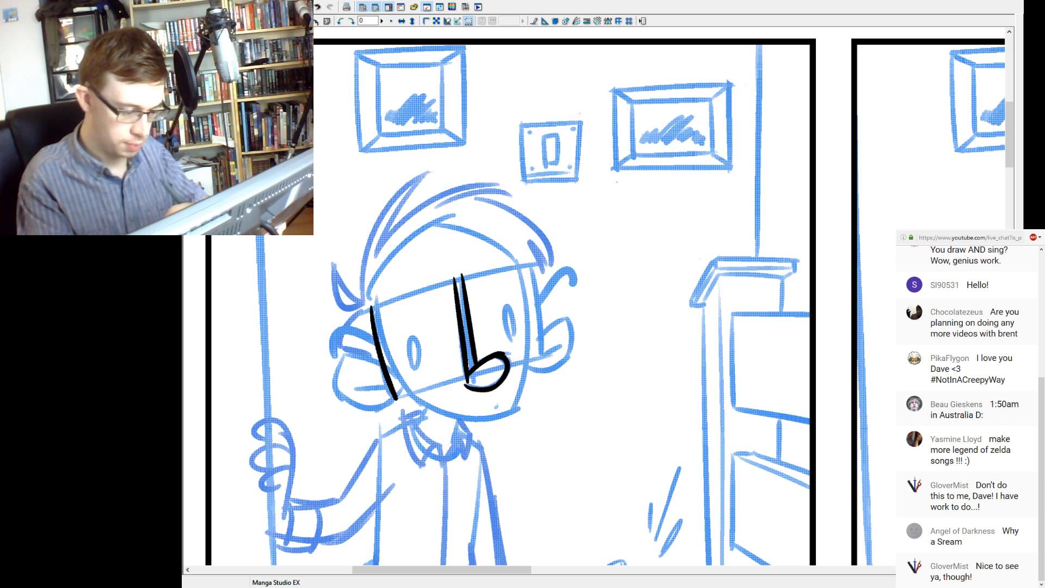
Ink the outer edge of the right lens and the bottom edges of both lenses on either side of the nose.
mouse_move(532, 262)
left_mouse_down()
mouse_move(543, 366)
mouse_move(509, 365)
left_mouse_up()
key("ctrl+z")
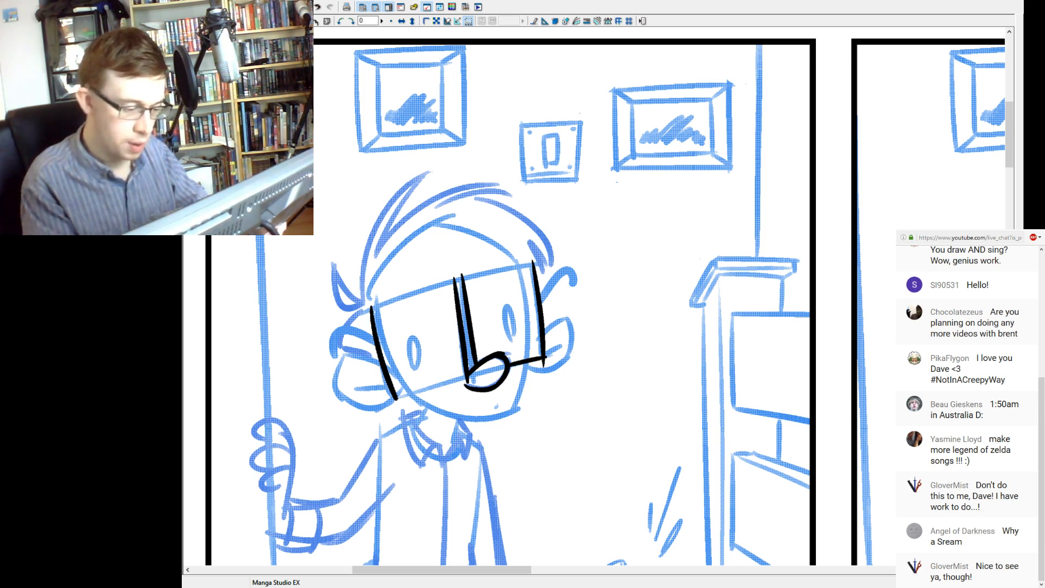
left_click_drag(396, 399, 465, 376)
key("ctrl+z")
left_click_drag(395, 399, 465, 377)
key("ctrl+z")
left_click_drag(395, 399, 465, 376)
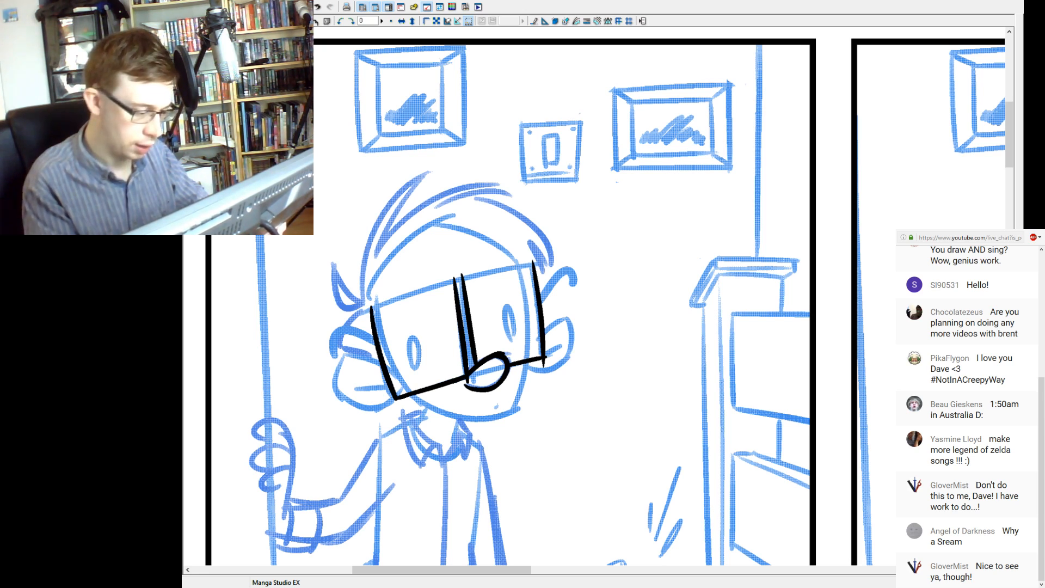
Ink the slanted top edges of both lenses, leaving a gap between them above the nose.
left_click_drag(374, 309, 461, 277)
key("ctrl+z")
left_click_drag(360, 312, 576, 252)
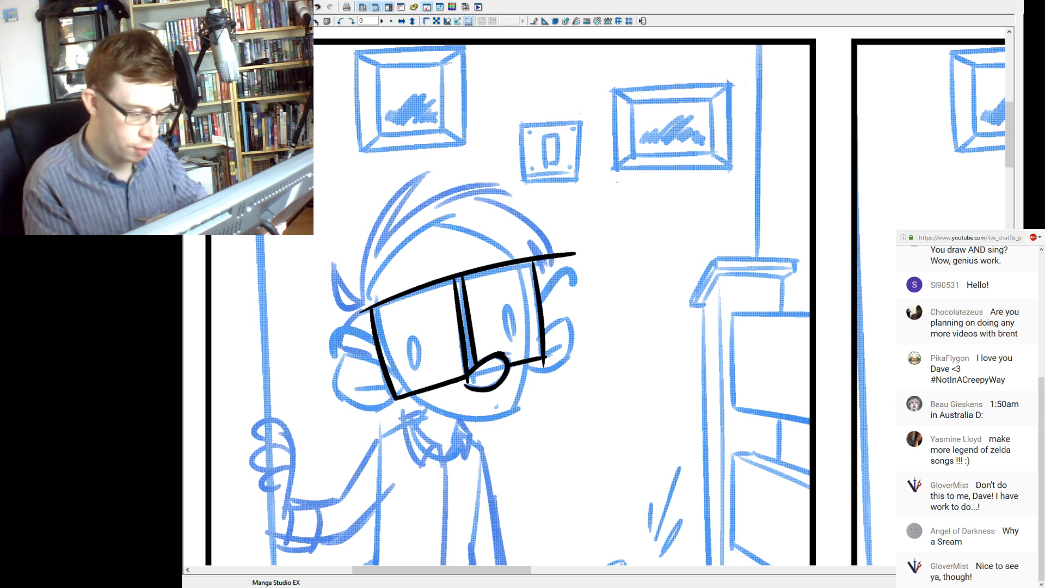
key("ctrl+z")
left_click_drag(363, 311, 566, 258)
key("ctrl+z")
left_click_drag(361, 312, 550, 262)
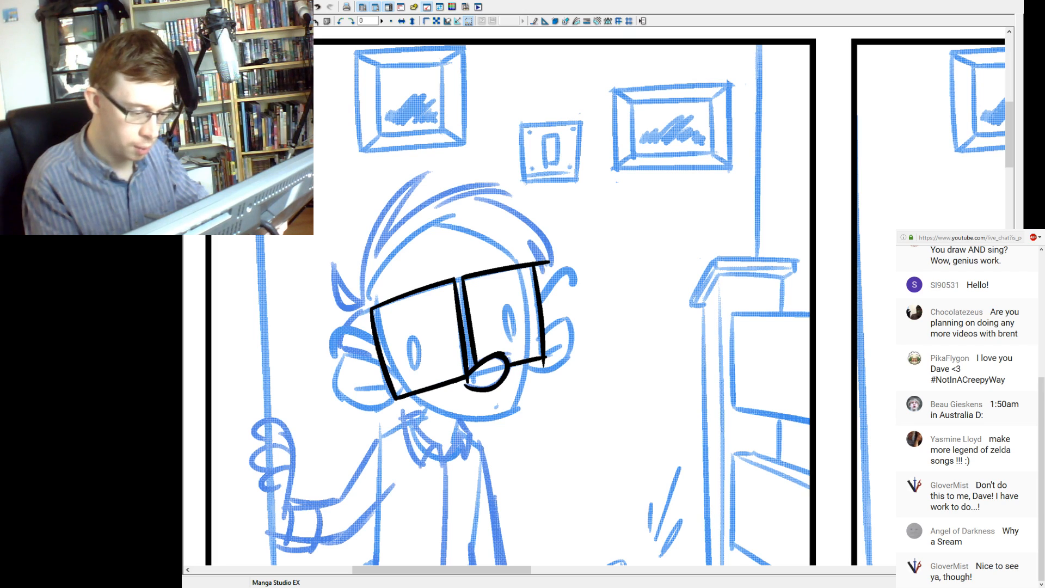
Trim the ink overshooting the right lens's outer corners and ink a short bridge between the two lenses.
left_click_drag(549, 261, 542, 266)
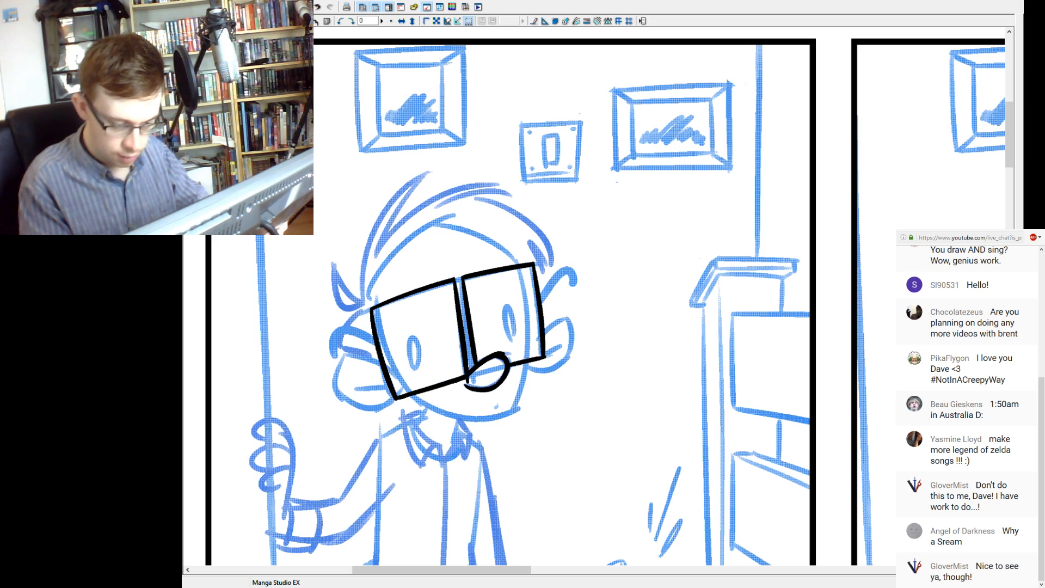
left_click_drag(544, 356, 544, 367)
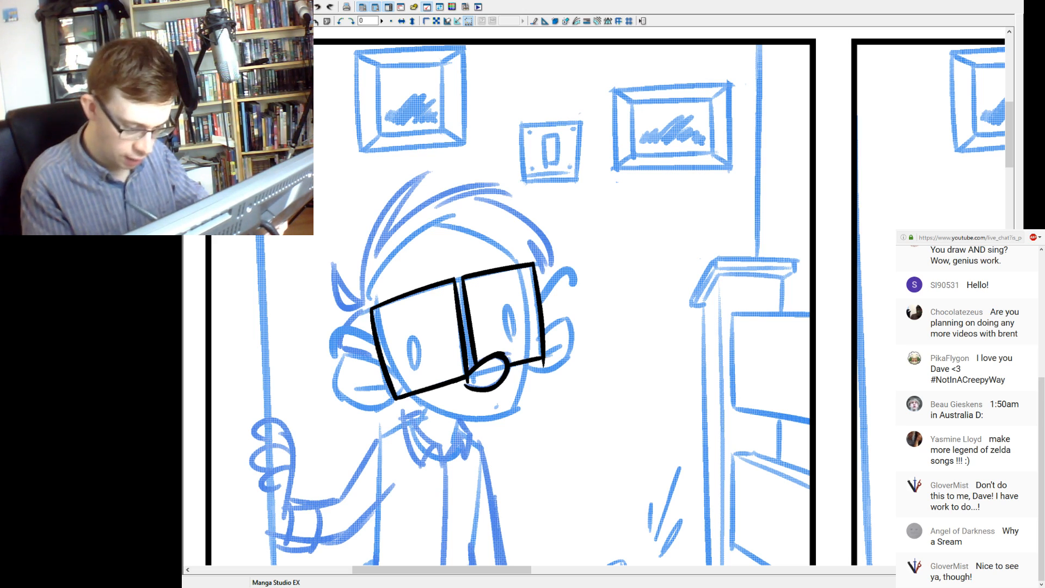
key("ctrl+z")
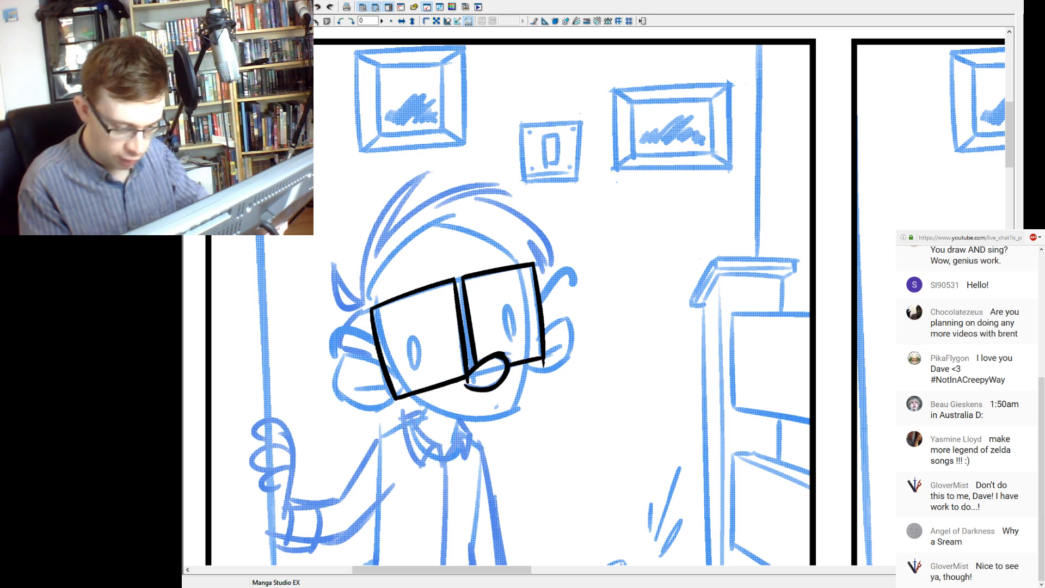
key("ctrl+z")
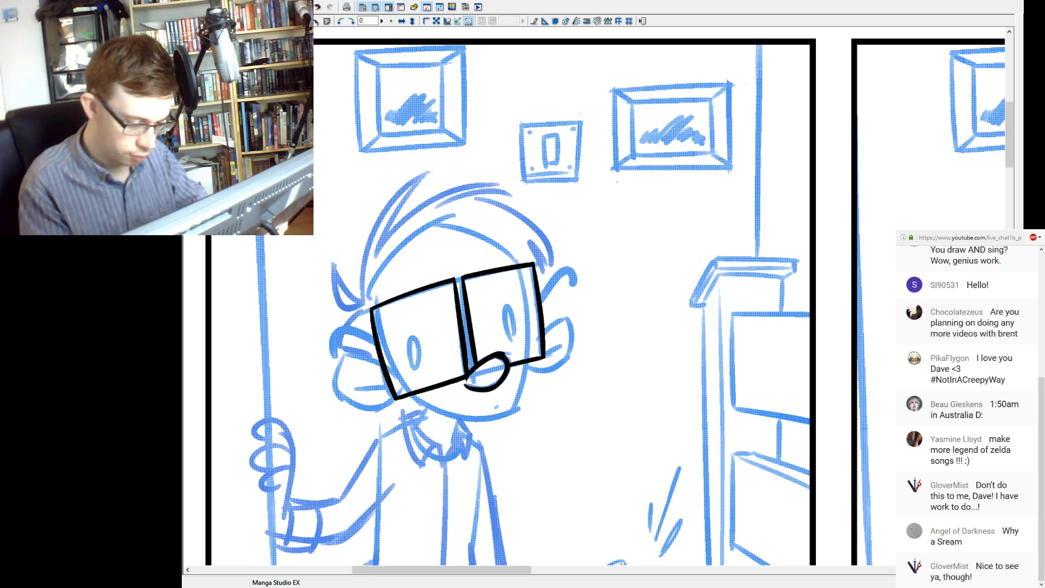
key("ctrl+z")
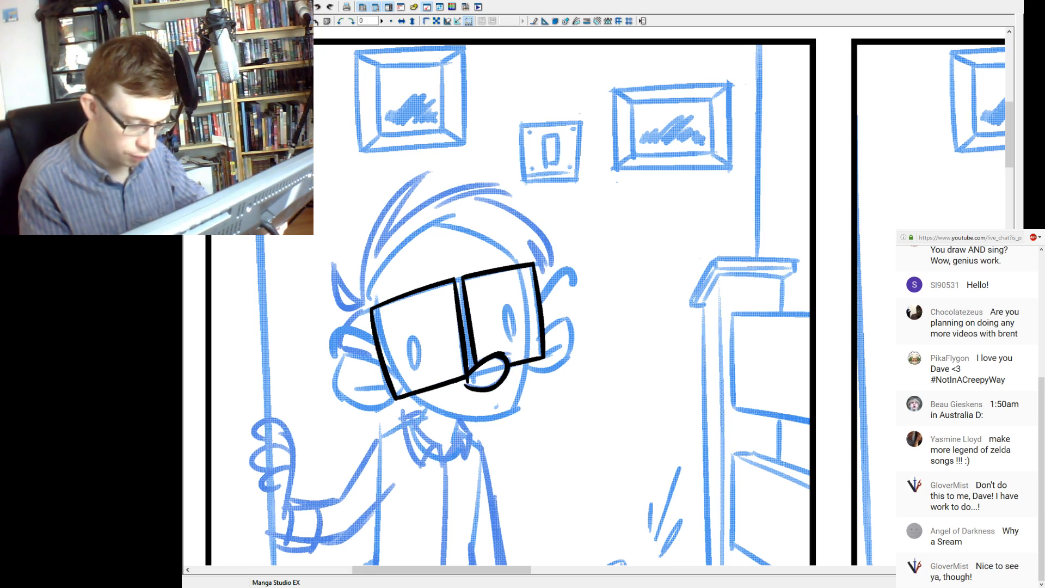
key("ctrl+y")
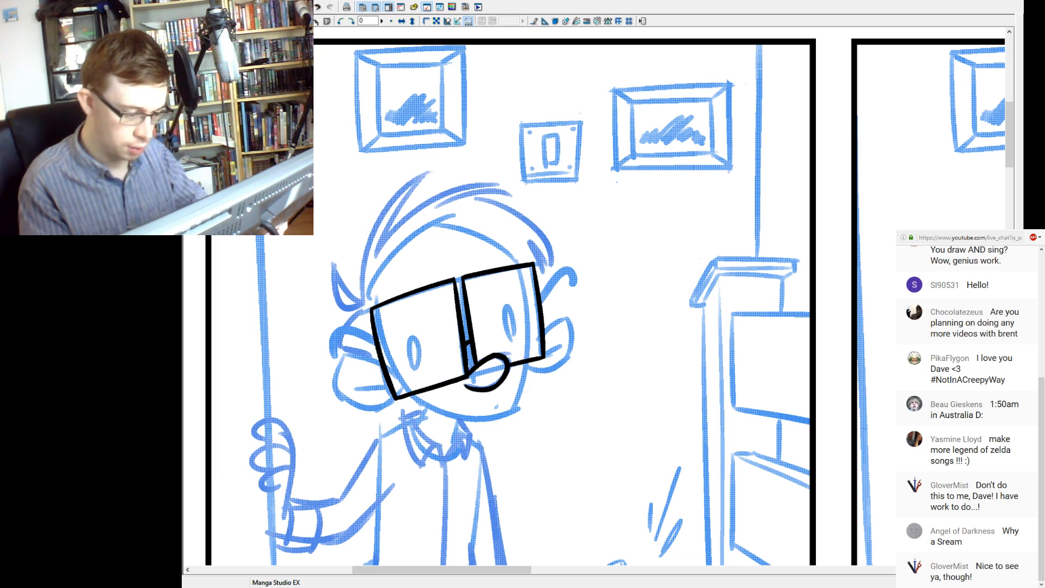
Ink the narrow oval eye inside the left lens of the glasses.
left_click_drag(413, 336, 415, 371)
key("ctrl+z")
key("ctrl+z")
left_click_drag(412, 335, 416, 370)
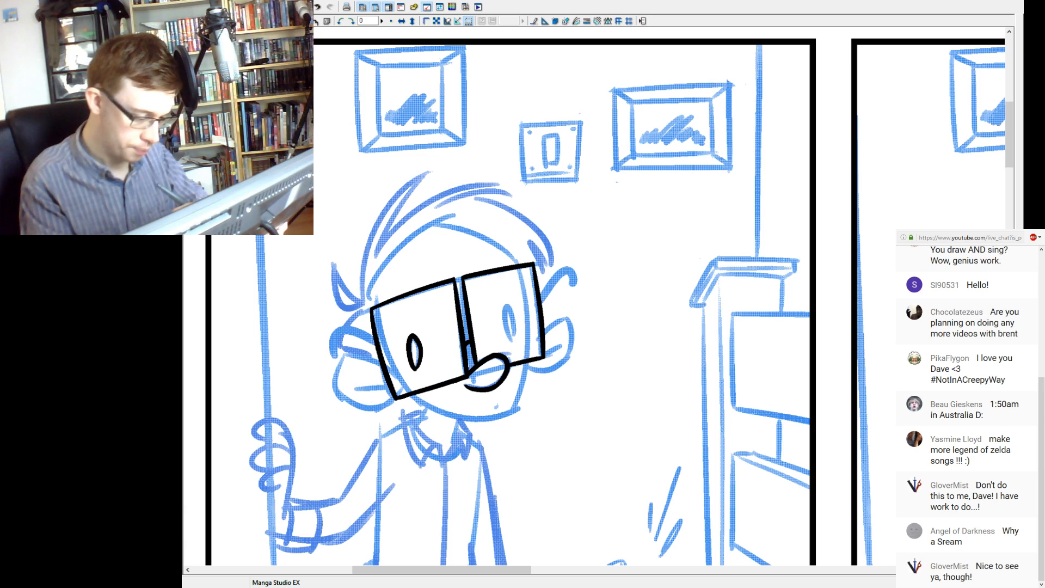
Ink the narrow oval eye inside the right lens of the glasses.
key("ctrl+z")
key("ctrl+y")
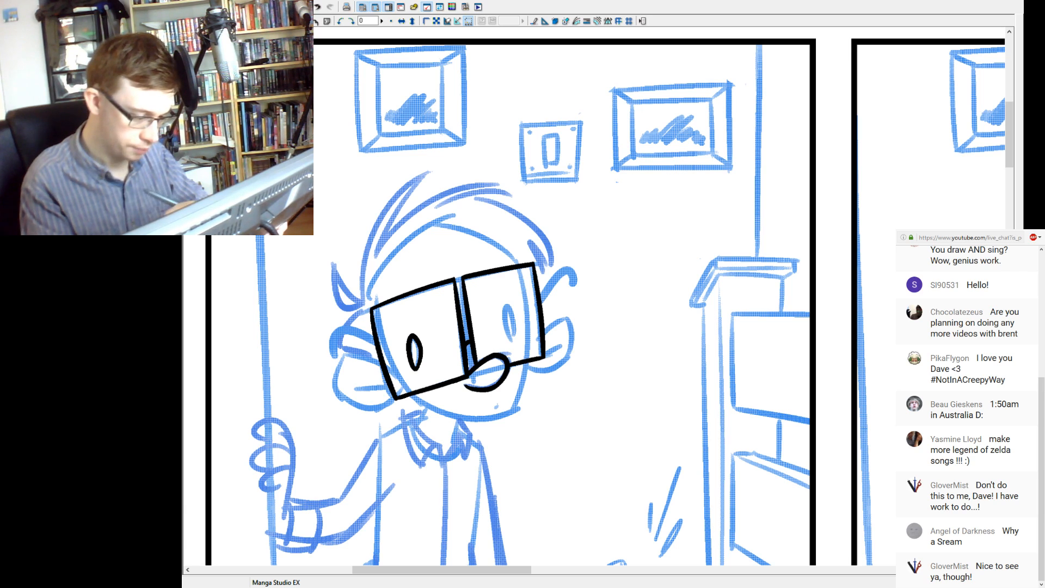
mouse_move(508, 305)
left_mouse_down()
mouse_move(514, 340)
mouse_move(509, 306)
left_mouse_up()
key("ctrl+z")
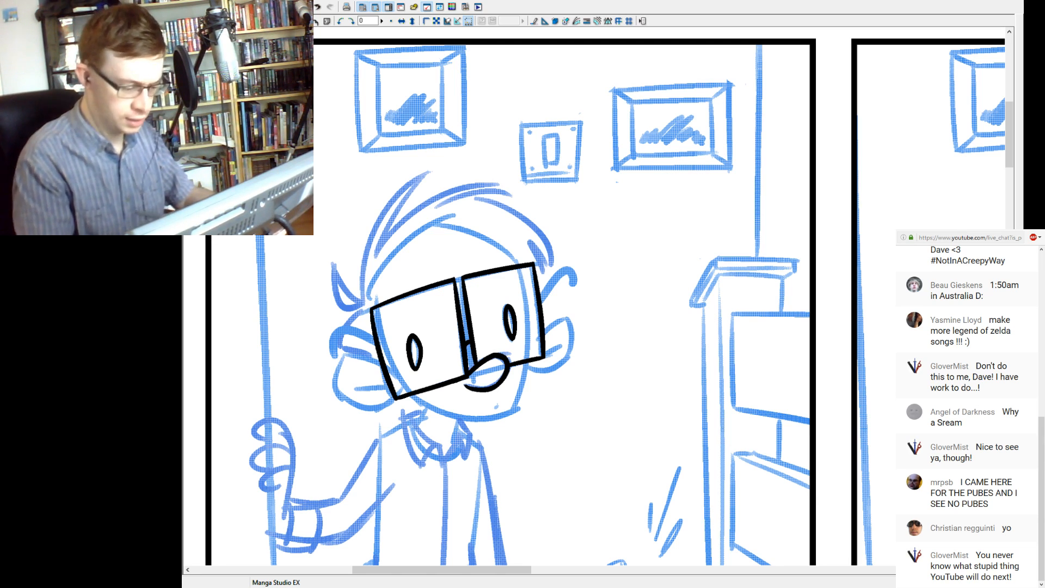
Ink the small mouth dot on the chin and the right side of the jaw below the glasses.
left_click(494, 408)
key("ctrl+z")
left_click(495, 406)
left_click_drag(517, 397, 510, 412)
left_click_drag(527, 364, 515, 398)
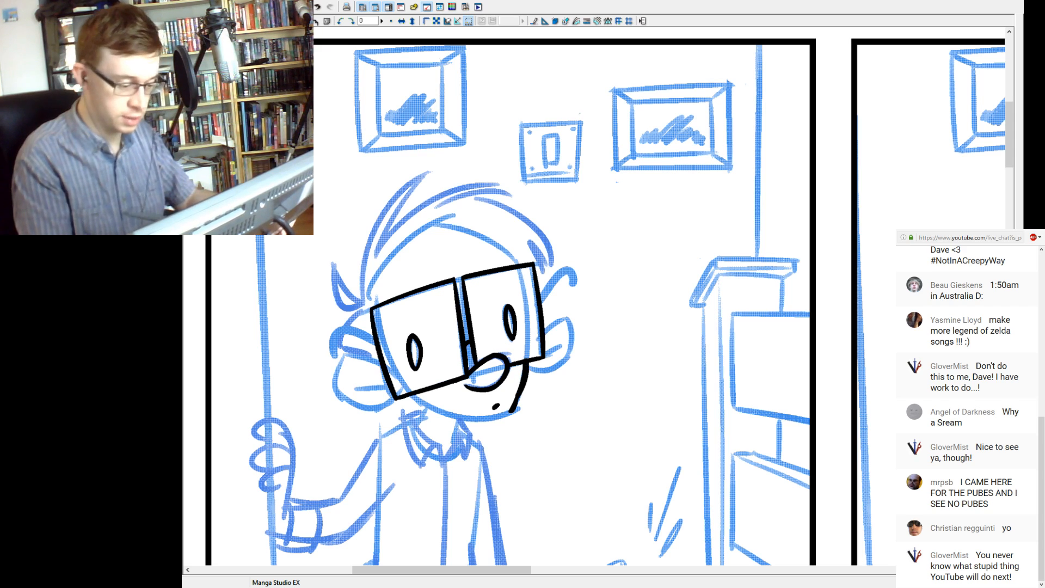
Ink the curved underside of the jaw from the left lens to the chin's right corner, without overshooting the corner.
left_click_drag(413, 397, 514, 412)
key("ctrl+z")
left_click_drag(412, 398, 515, 413)
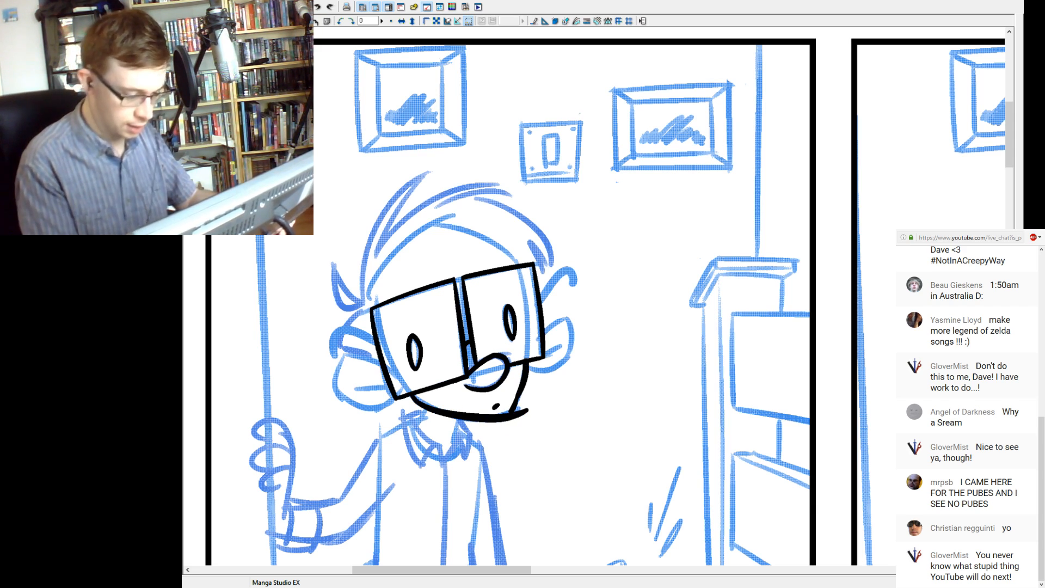
key("ctrl+z")
left_click_drag(413, 397, 514, 412)
key("ctrl+z")
left_click_drag(413, 397, 517, 409)
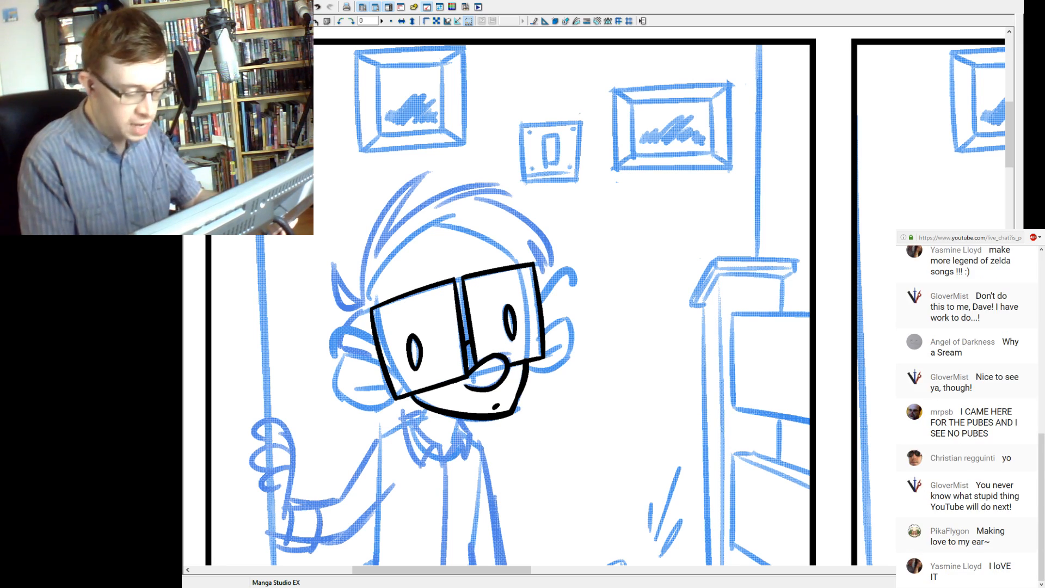
key("ctrl+z")
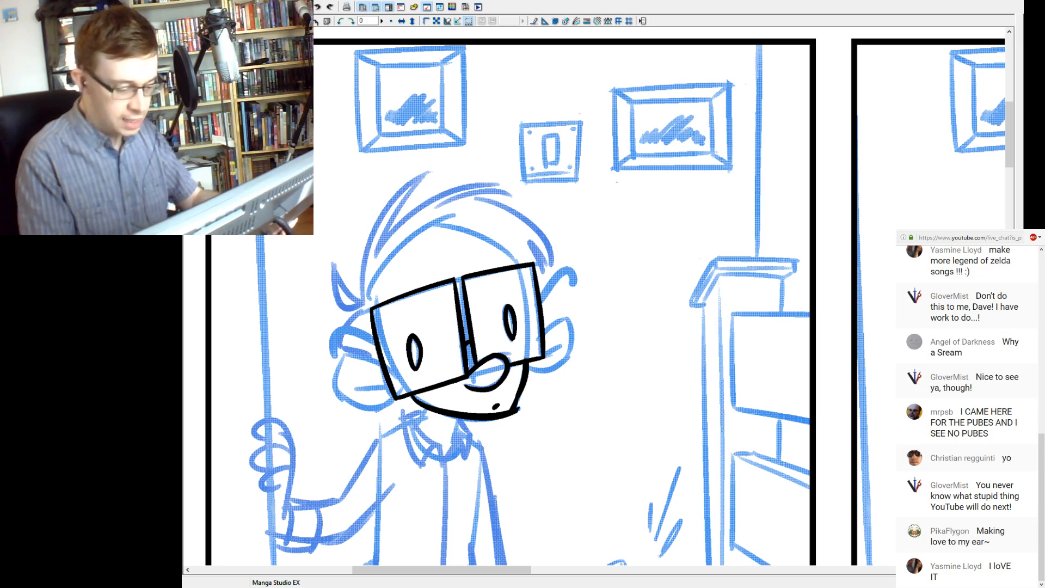
left_click_drag(517, 404, 513, 415)
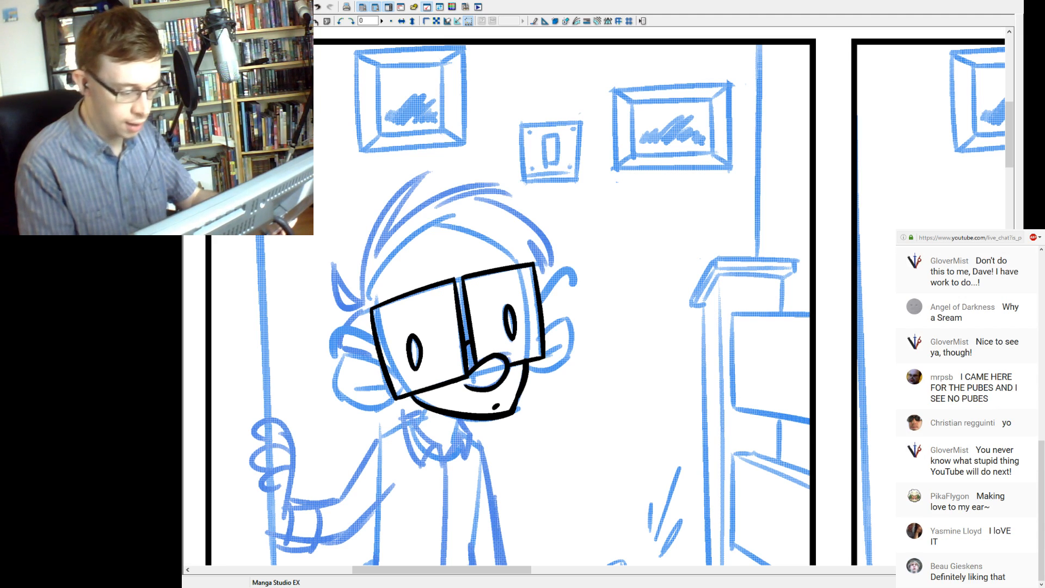
key("ctrl+z")
key("ctrl+y")
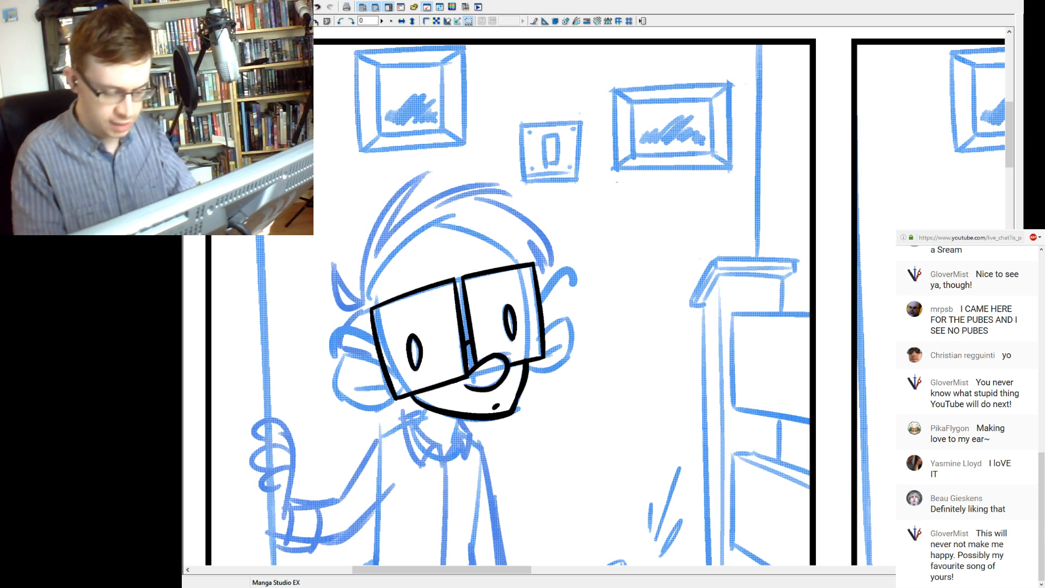
Ink the rounded outline of the right ear, from the right lens's edge around to the jaw.
left_click_drag(545, 333, 569, 319)
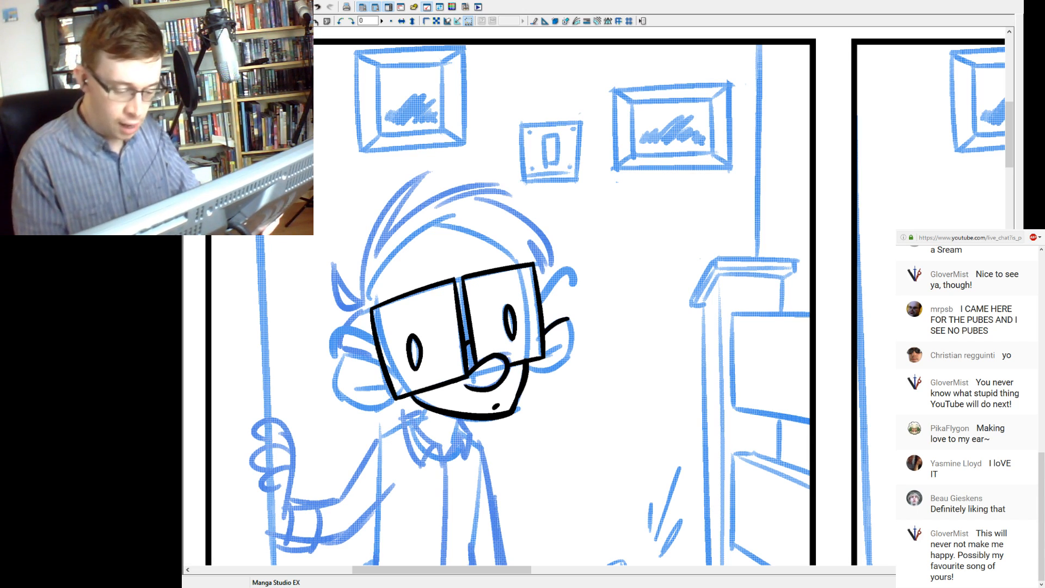
left_click_drag(530, 372, 578, 346)
key("ctrl+z")
mouse_move(530, 372)
left_mouse_down()
mouse_move(573, 354)
mouse_move(574, 328)
mouse_move(563, 365)
left_mouse_up()
key("ctrl+z")
left_click_drag(568, 319, 564, 358)
key("ctrl+z")
left_click_drag(568, 319, 564, 358)
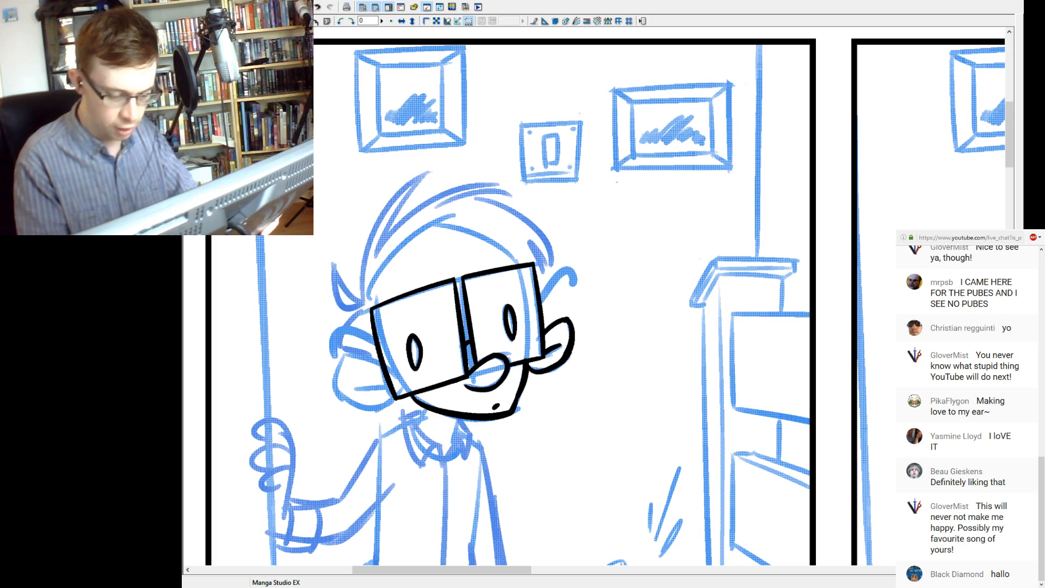
Ink the rounded outline of the left ear, closing it at the left lens's bottom corner.
mouse_move(343, 355)
left_mouse_down()
mouse_move(381, 366)
mouse_move(358, 359)
mouse_move(381, 365)
mouse_move(351, 396)
left_mouse_up()
key("ctrl+z")
key("ctrl+z")
key("ctrl+z")
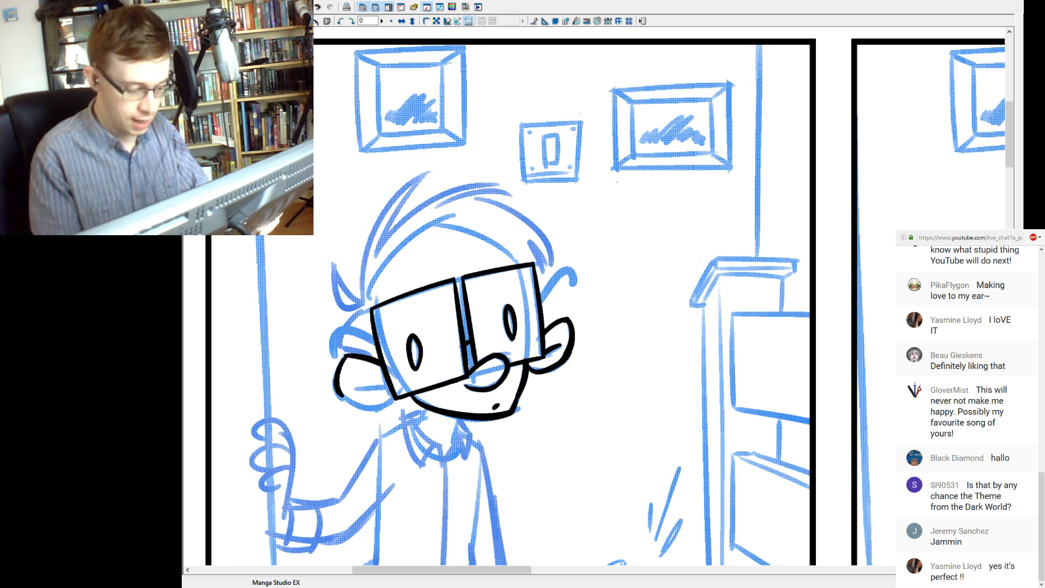
key("ctrl+z")
left_click_drag(343, 397, 390, 405)
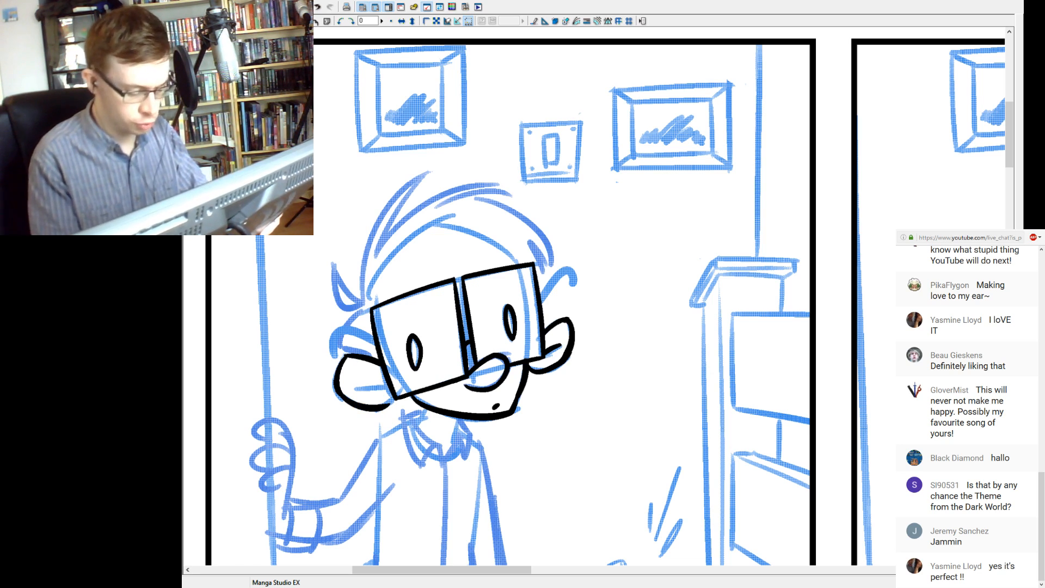
key("ctrl+z")
left_click_drag(381, 406, 393, 398)
key("ctrl+z")
key("ctrl+z")
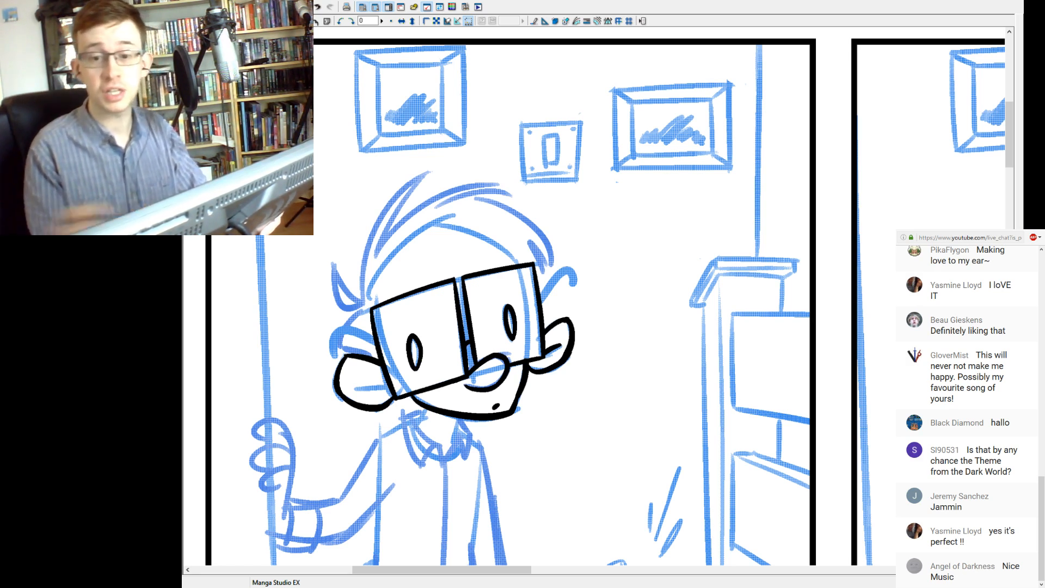
Ink the short curved inner fold line inside the left ear.
left_click_drag(356, 388, 387, 384)
key("ctrl+z")
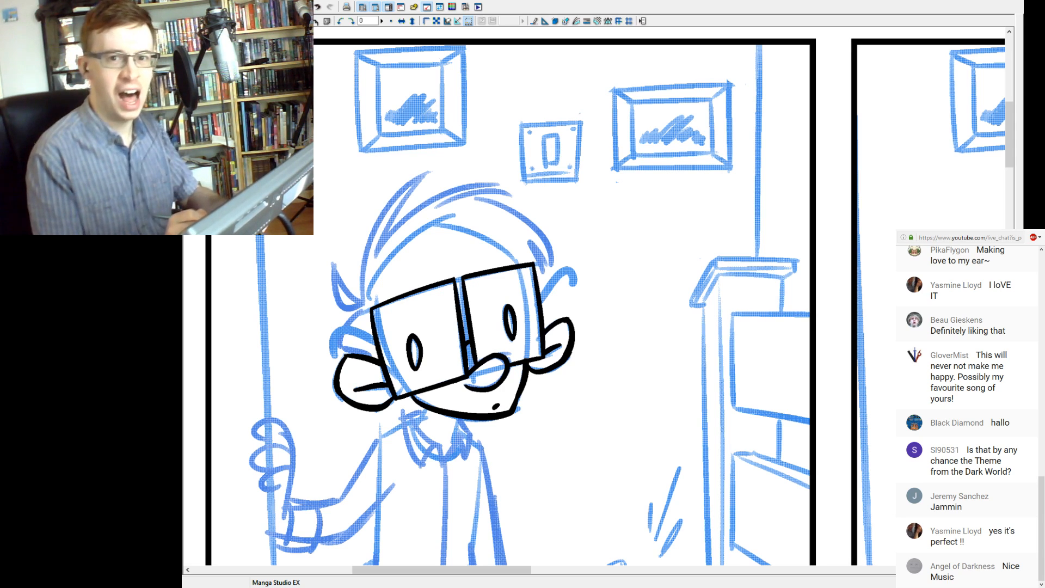
key("ctrl+z")
left_click_drag(356, 389, 389, 388)
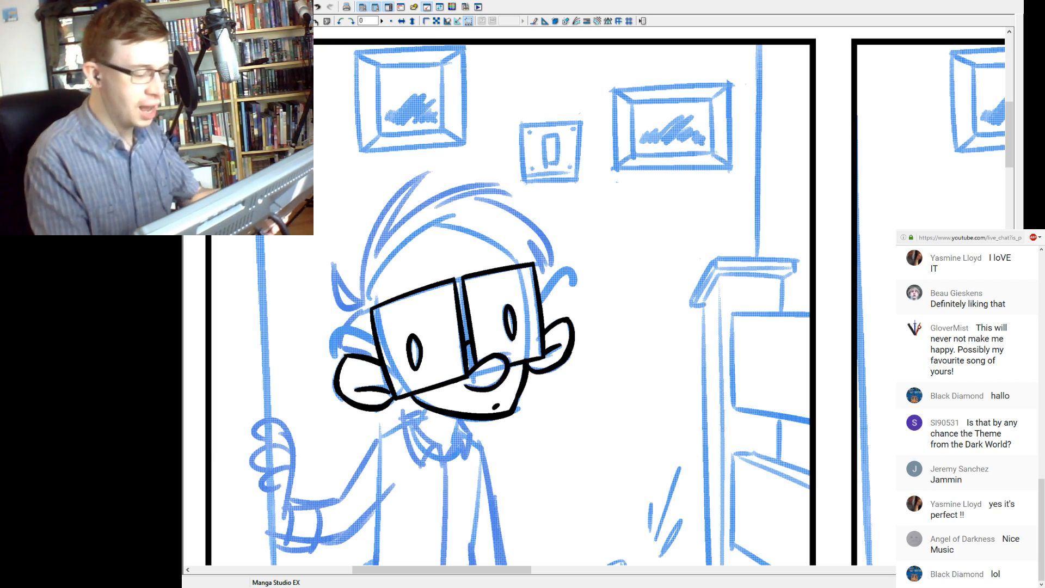
Ink the jagged sideburn above the left ear and the hair's outer curve rising to a tall point.
mouse_move(364, 308)
left_mouse_down()
mouse_move(340, 351)
mouse_move(360, 355)
left_mouse_up()
mouse_move(365, 307)
left_mouse_down()
mouse_move(364, 271)
mouse_move(436, 174)
mouse_move(361, 290)
left_mouse_up()
key("ctrl+z")
key("ctrl+y")
key("ctrl+z")
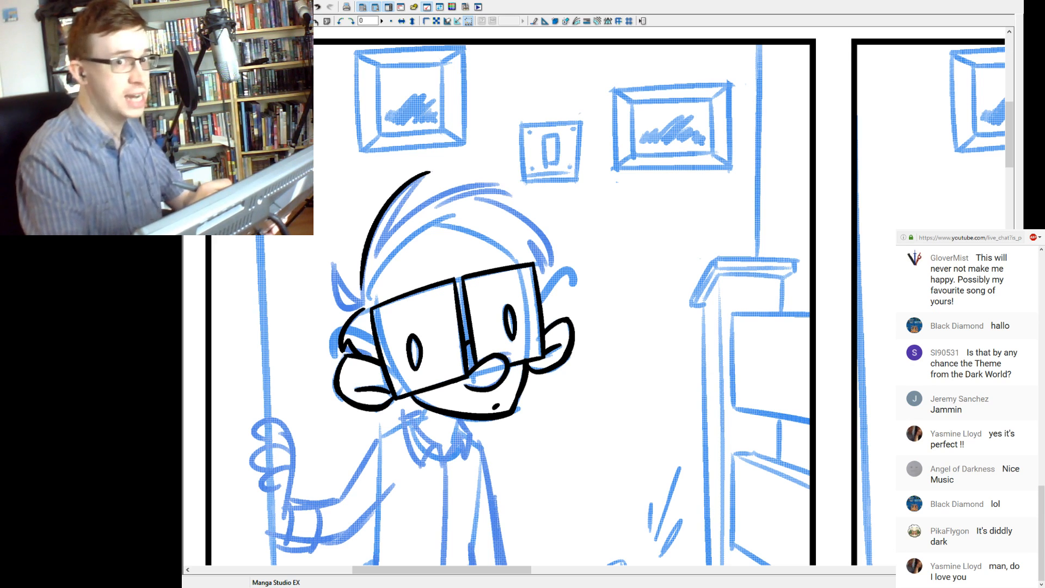
Ink the inner edge of the tall pointed hair tuft and the small spiky tuft above the left ear.
mouse_move(364, 305)
left_mouse_down()
mouse_move(363, 260)
mouse_move(436, 164)
left_mouse_up()
key("ctrl+z")
left_click_drag(376, 256, 435, 168)
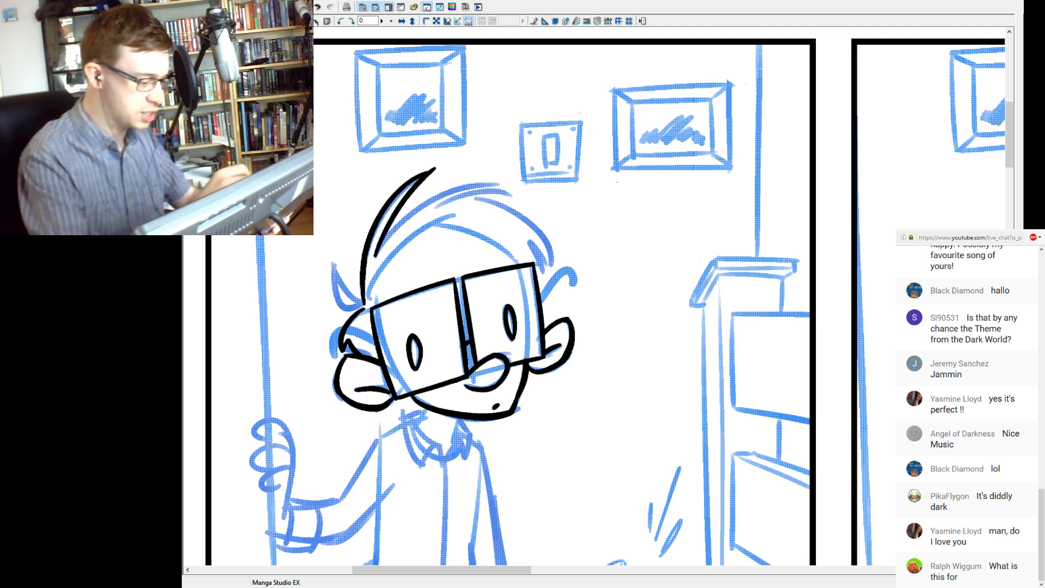
mouse_move(364, 302)
left_mouse_down()
mouse_move(336, 259)
mouse_move(359, 307)
left_mouse_up()
key("ctrl+z")
left_click_drag(335, 260, 358, 306)
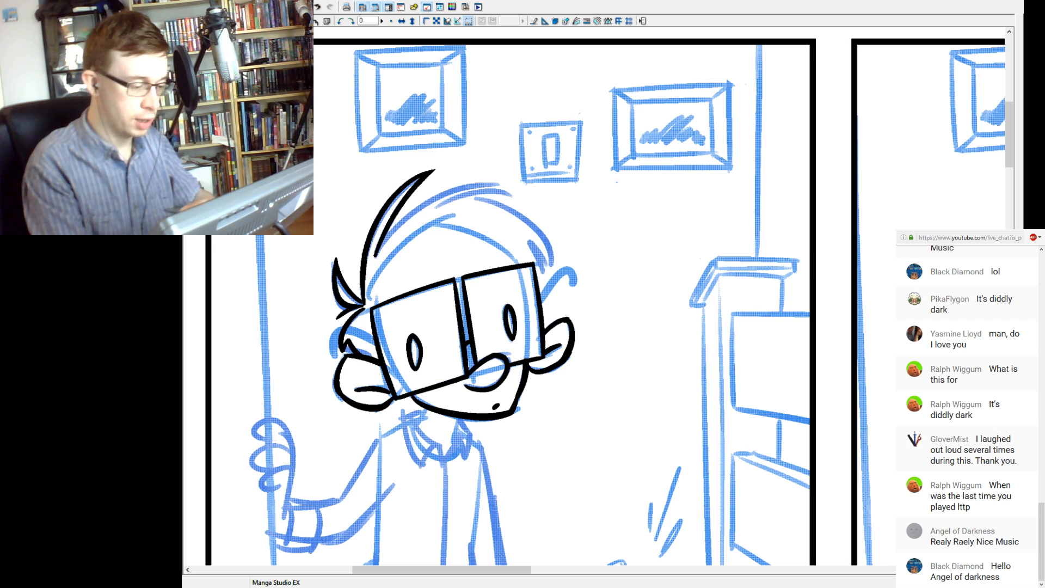
Ink the long curved hair stroke sweeping from the base of the tall tuft over the top of the head.
left_click_drag(385, 245, 498, 183)
key("ctrl+z")
left_click_drag(379, 254, 498, 184)
key("ctrl+z")
mouse_move(383, 245)
left_mouse_down()
mouse_move(497, 183)
mouse_move(457, 188)
mouse_move(372, 259)
left_mouse_up()
key("ctrl+z")
key("ctrl+z")
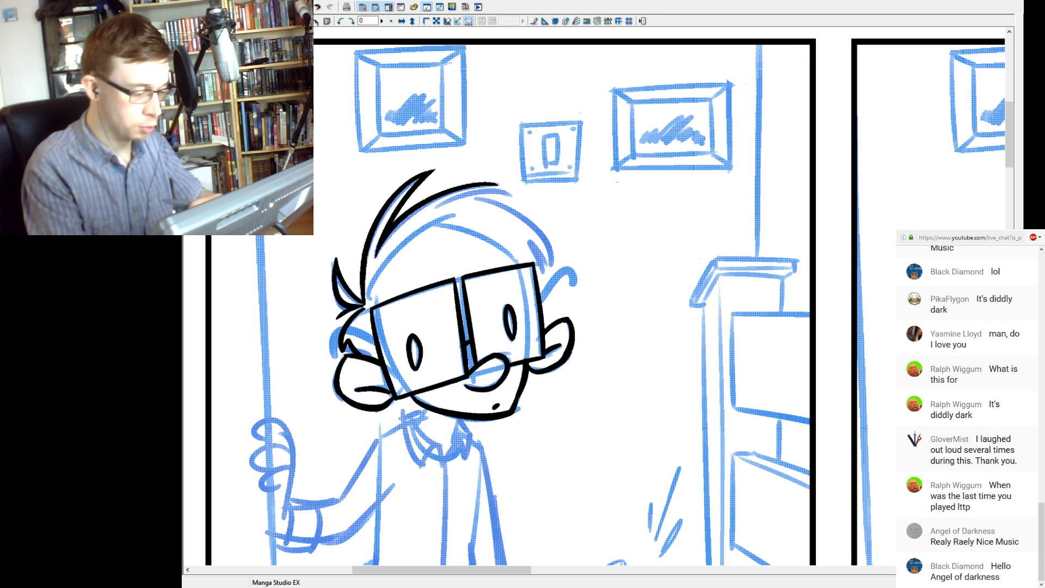
Ink the hair's right-hand curve from the top of the head down to pointed ends above the right lens.
mouse_move(434, 208)
left_mouse_down()
mouse_move(509, 190)
mouse_move(448, 200)
mouse_move(513, 194)
mouse_move(556, 265)
left_mouse_up()
key("ctrl+z")
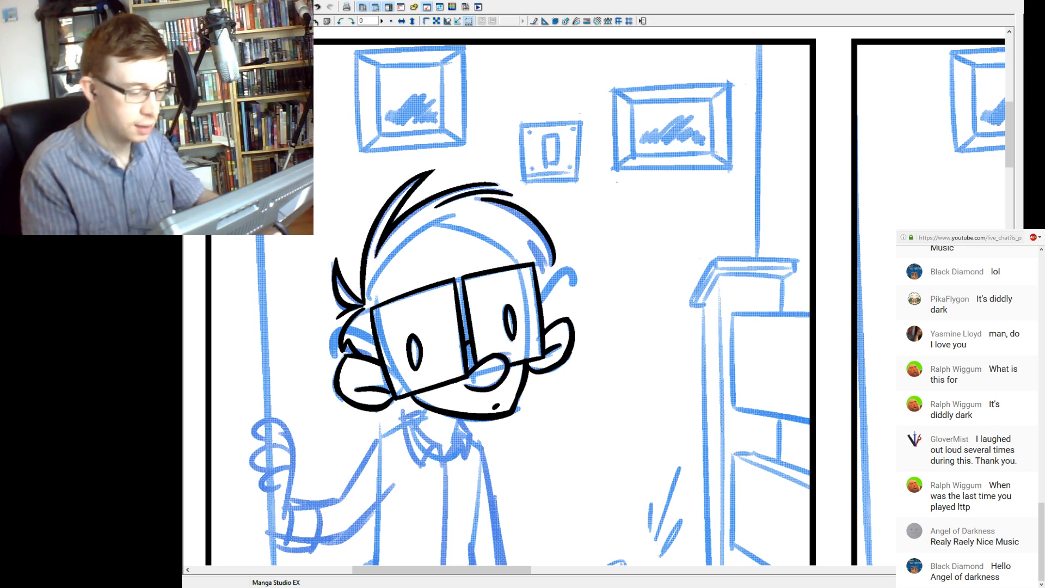
key("ctrl+z")
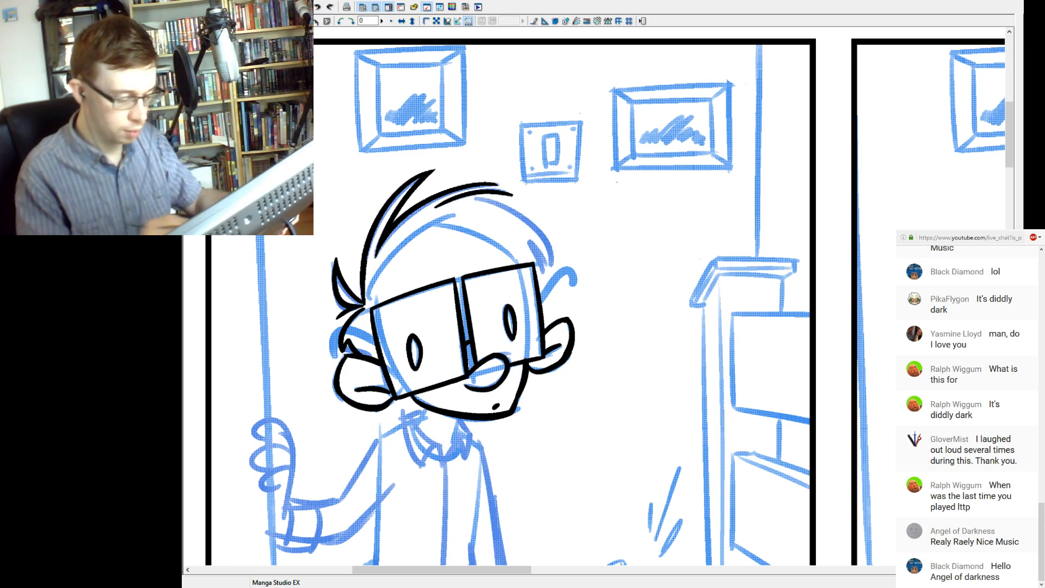
left_click_drag(476, 199, 556, 265)
key("ctrl+z")
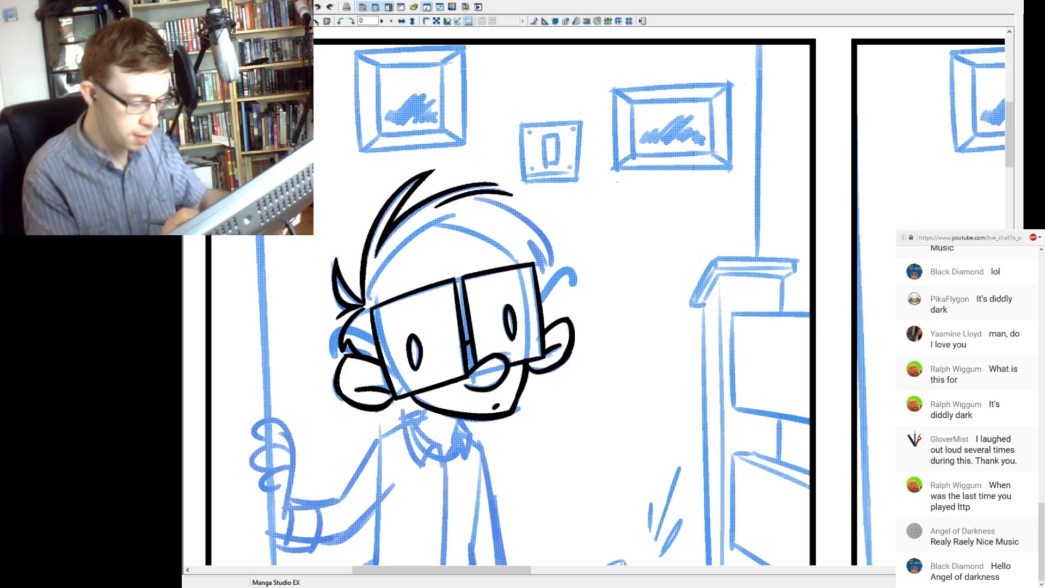
left_click_drag(476, 199, 557, 265)
key("ctrl+z")
mouse_move(478, 199)
left_mouse_down()
mouse_move(493, 201)
mouse_move(554, 271)
mouse_move(545, 277)
left_mouse_up()
key("ctrl+z")
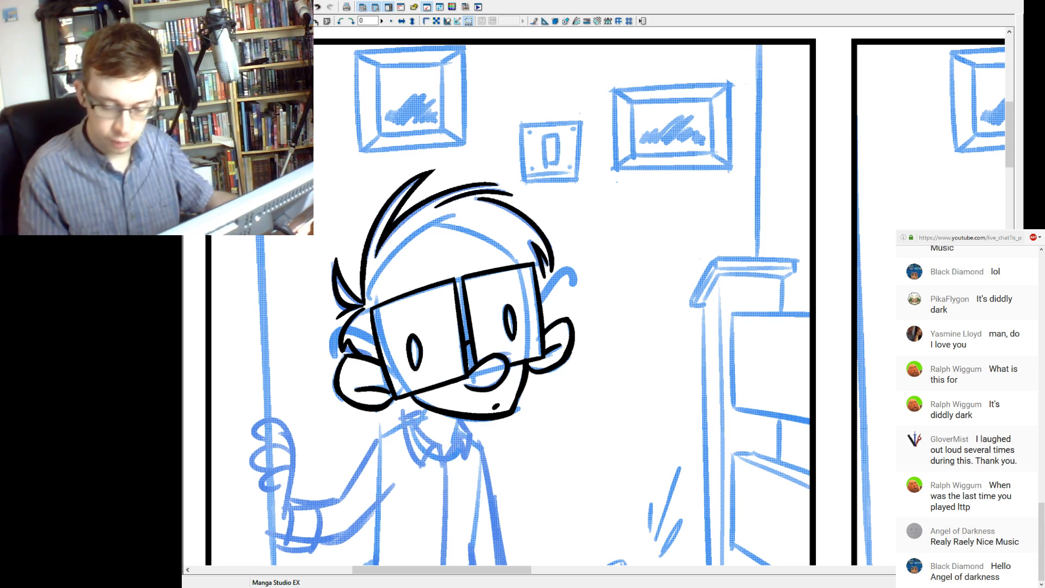
Ink the hooked arms of the glasses on both sides of the head, above the ears.
left_click_drag(522, 337, 570, 369)
mouse_move(423, 374)
left_mouse_down()
mouse_move(380, 388)
mouse_move(393, 360)
mouse_move(381, 389)
left_mouse_up()
key("ctrl+z")
key("ctrl+z")
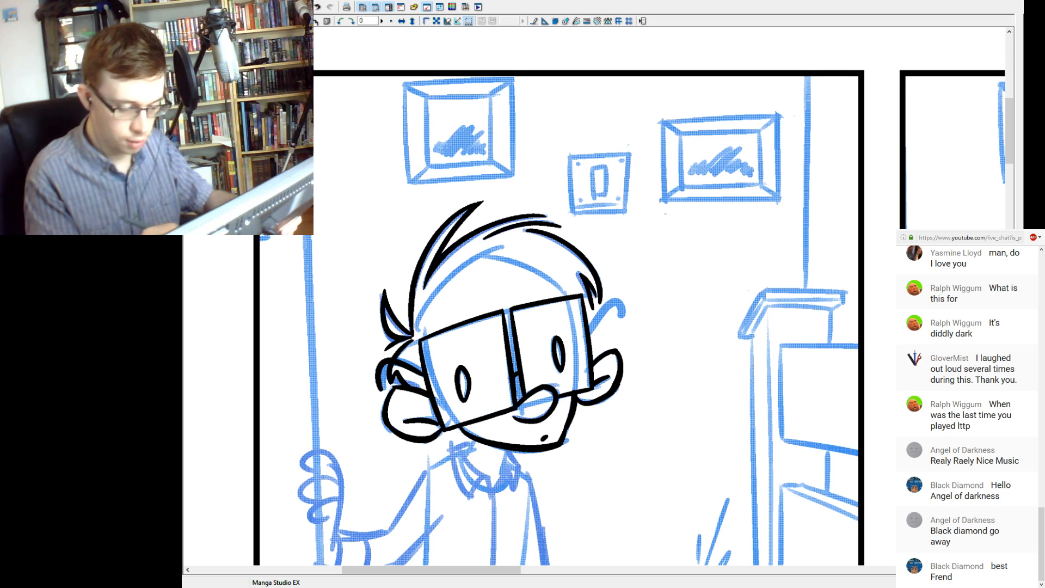
left_click_drag(595, 326, 624, 314)
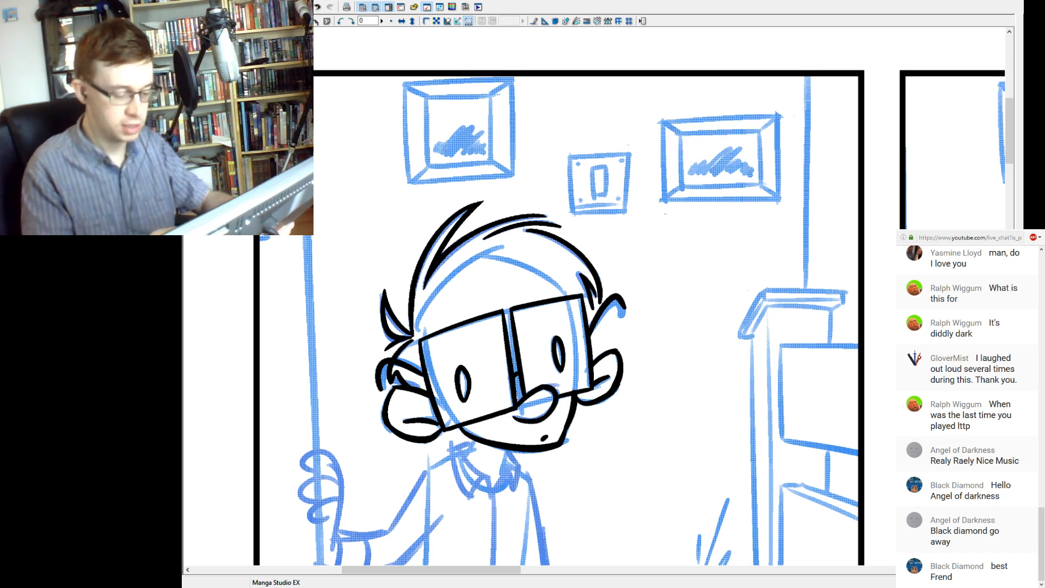
left_click_drag(544, 381, 519, 326)
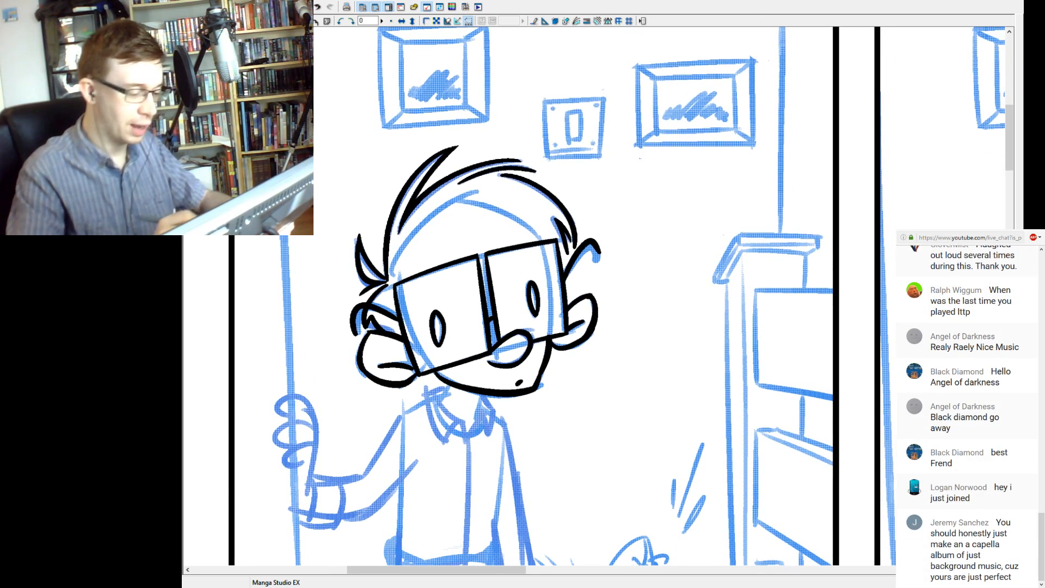
left_click(517, 315, "ctrl")
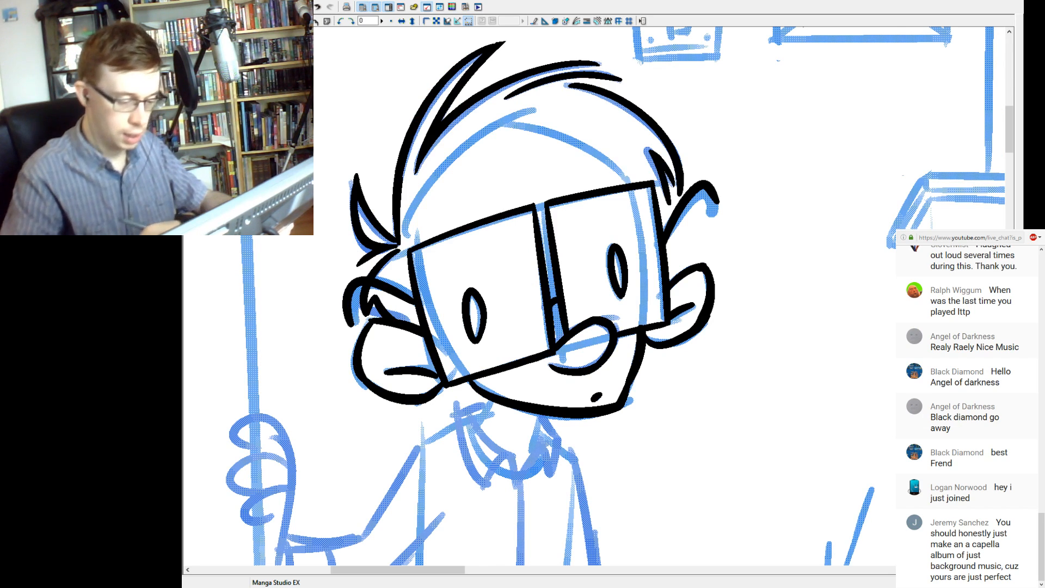
left_click_drag(593, 326, 500, 327)
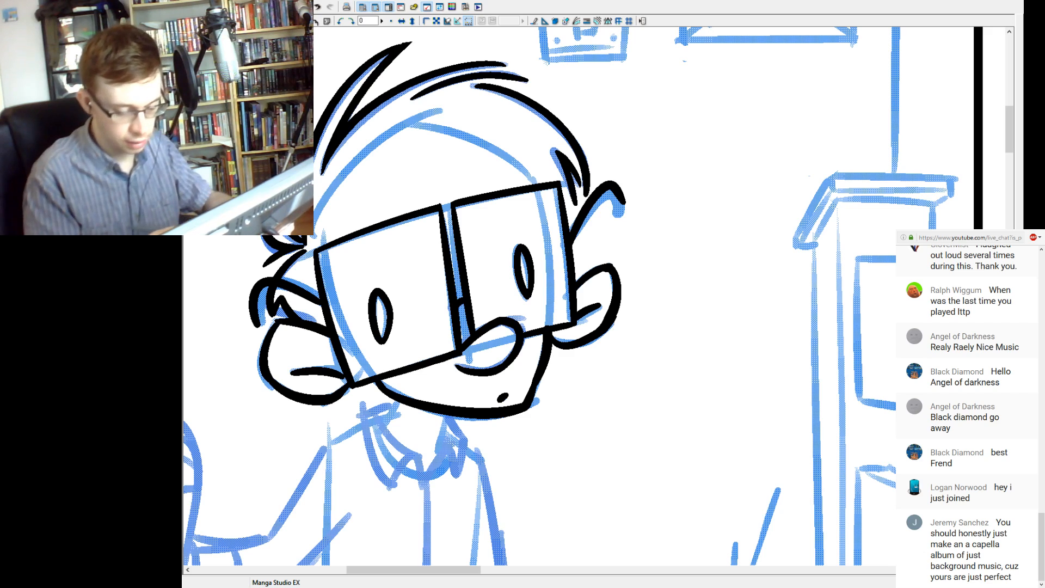
key("ctrl+z")
key("ctrl+y")
key("ctrl+z")
key("ctrl+y")
key("ctrl+z")
key("ctrl+y")
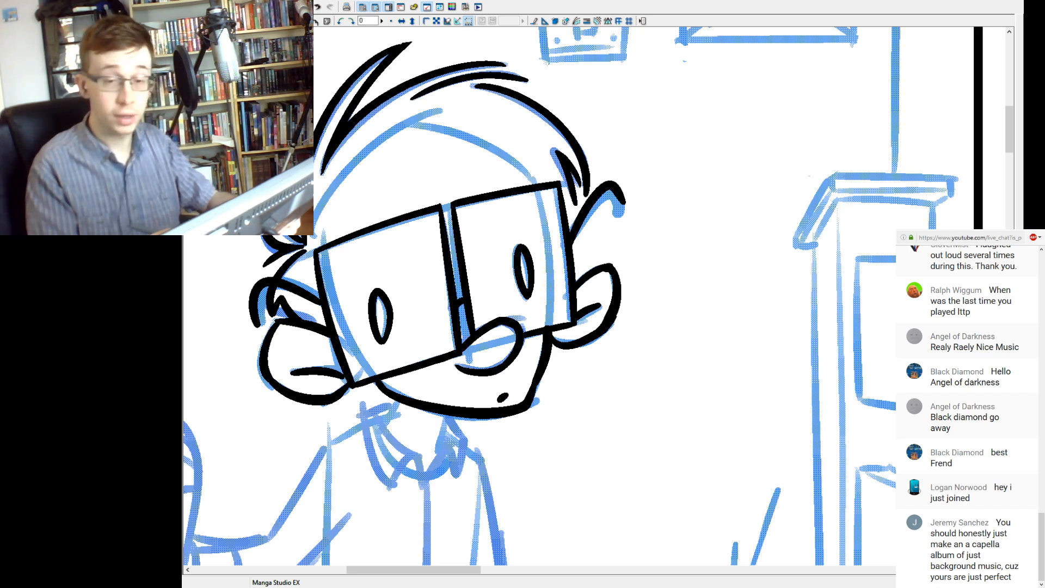
left_click_drag(490, 348, 508, 309)
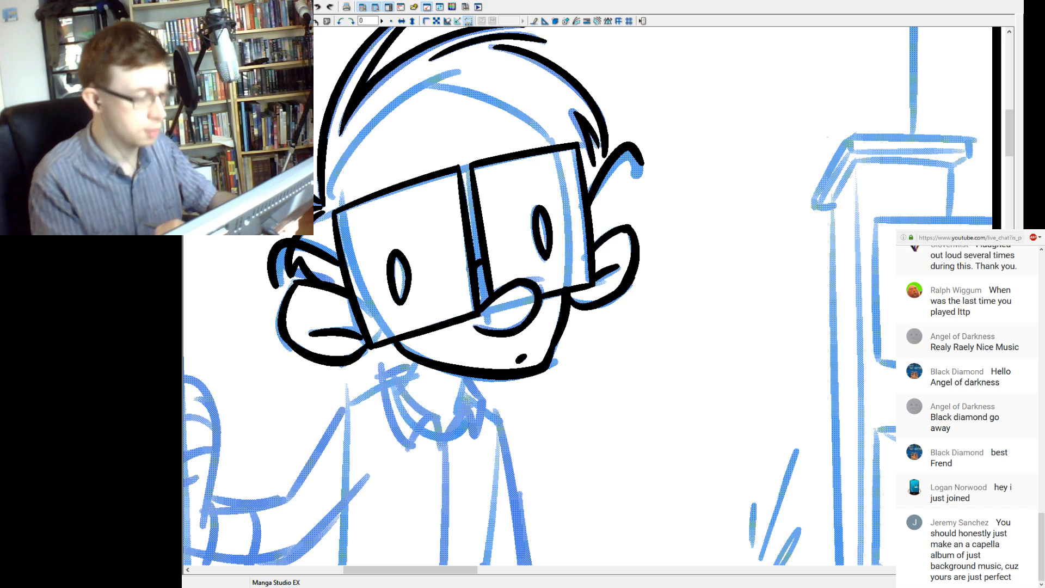
key("ctrl+z")
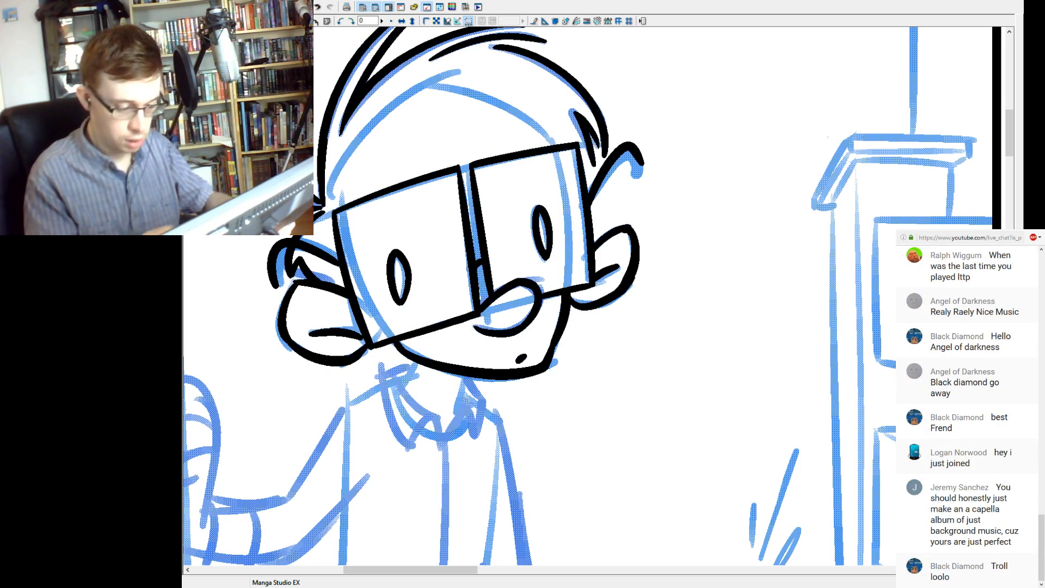
left_click_drag(556, 346, 550, 365)
key("ctrl+z")
key("ctrl+z")
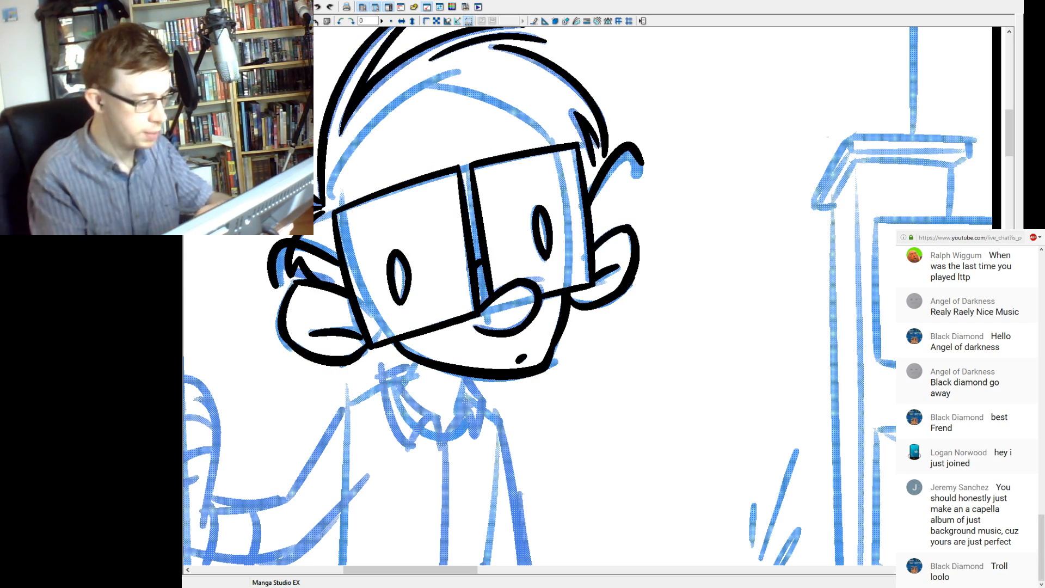
Ink the two short neck lines running down from the underside of the jaw.
mouse_move(468, 337)
left_mouse_down()
mouse_move(540, 310)
mouse_move(475, 356)
left_mouse_up()
key("ctrl+z")
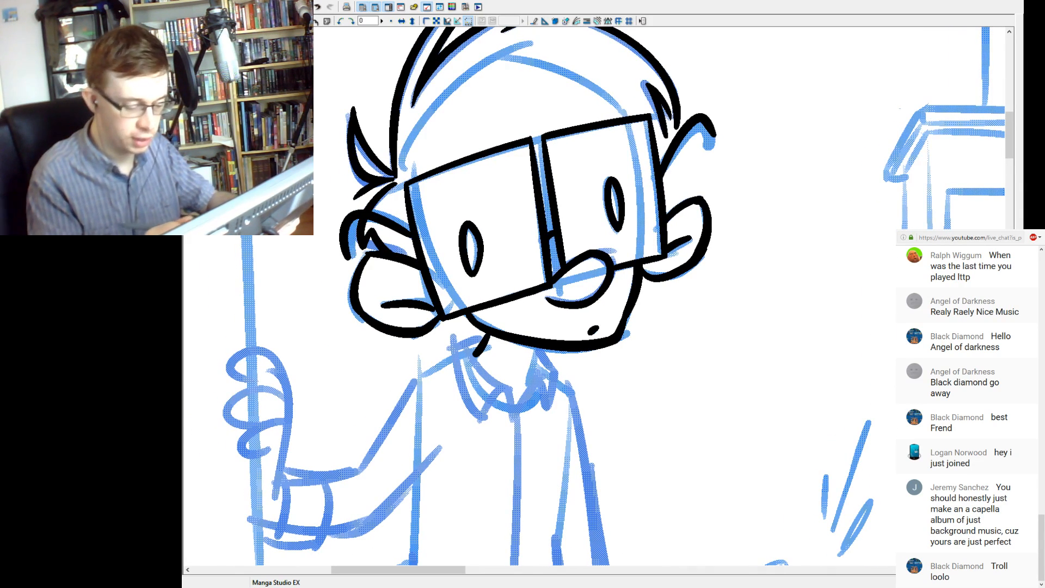
left_click_drag(528, 381, 539, 347)
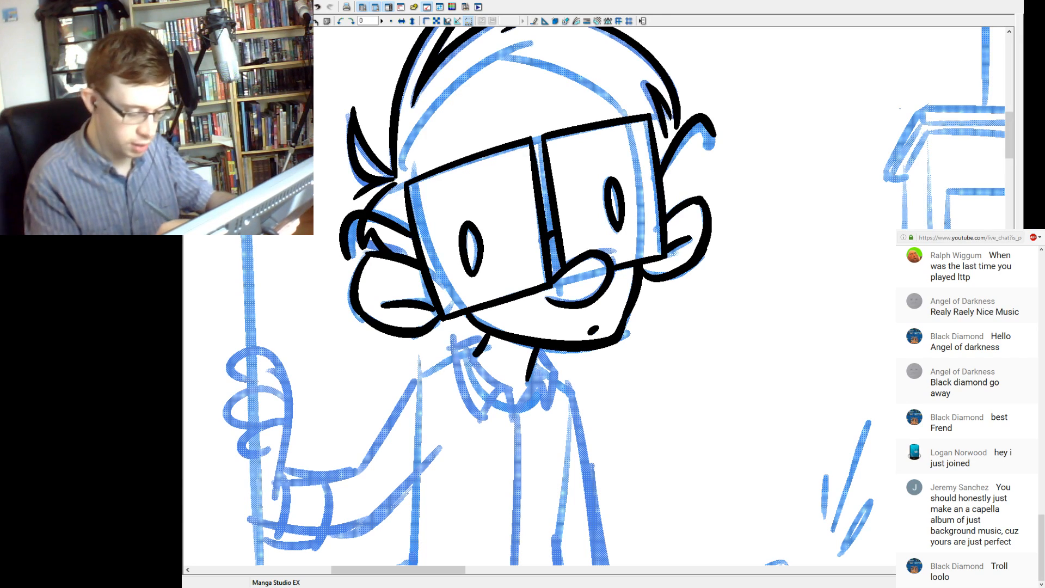
Ink a narrow inverted V at the middle of the collar below the neck.
left_click_drag(497, 378, 516, 419)
left_click_drag(496, 377, 483, 419)
key("ctrl+z")
left_click_drag(496, 375, 483, 420)
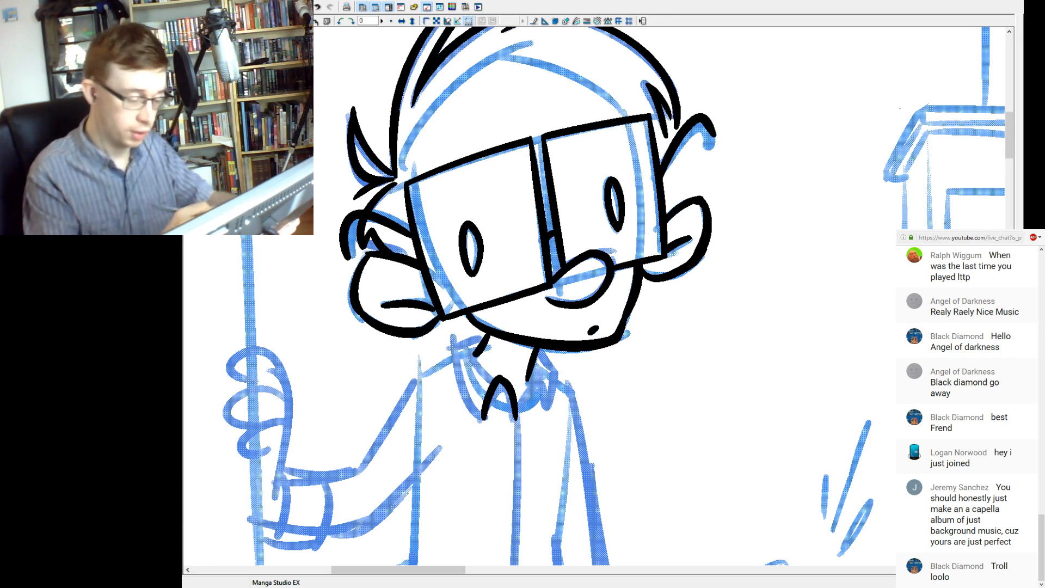
Ink the outer edge of the collar's left flap, curving from beside the neck down to the pointed tip.
left_click_drag(452, 335, 480, 416)
key("ctrl+z")
left_click_drag(455, 337, 481, 418)
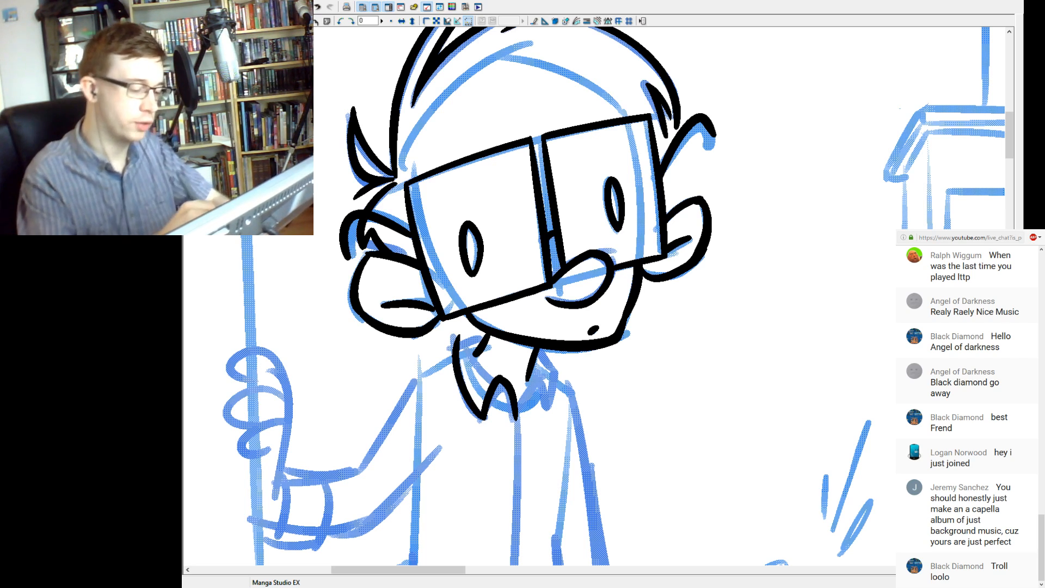
Ink the left collar flap's inner fold line down to the inverted V, and close its top edge beneath the jaw.
left_click_drag(464, 349, 509, 378)
key("ctrl+z")
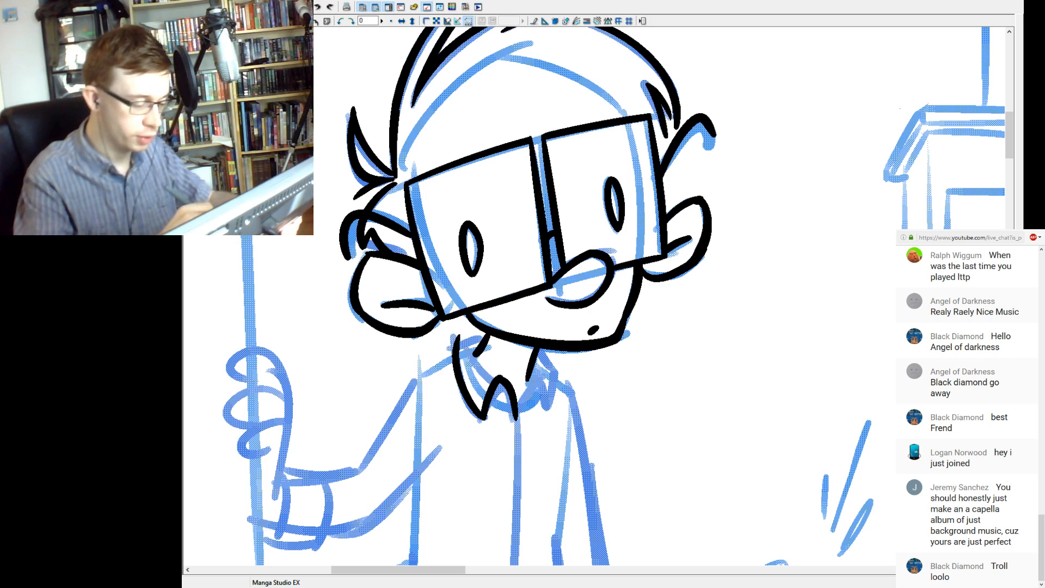
mouse_move(464, 349)
left_mouse_down()
mouse_move(508, 379)
mouse_move(471, 360)
mouse_move(508, 379)
mouse_move(482, 372)
mouse_move(509, 380)
left_mouse_up()
key("ctrl+z")
key("ctrl+z")
key("ctrl+z")
key("ctrl+z")
left_click_drag(464, 348, 509, 379)
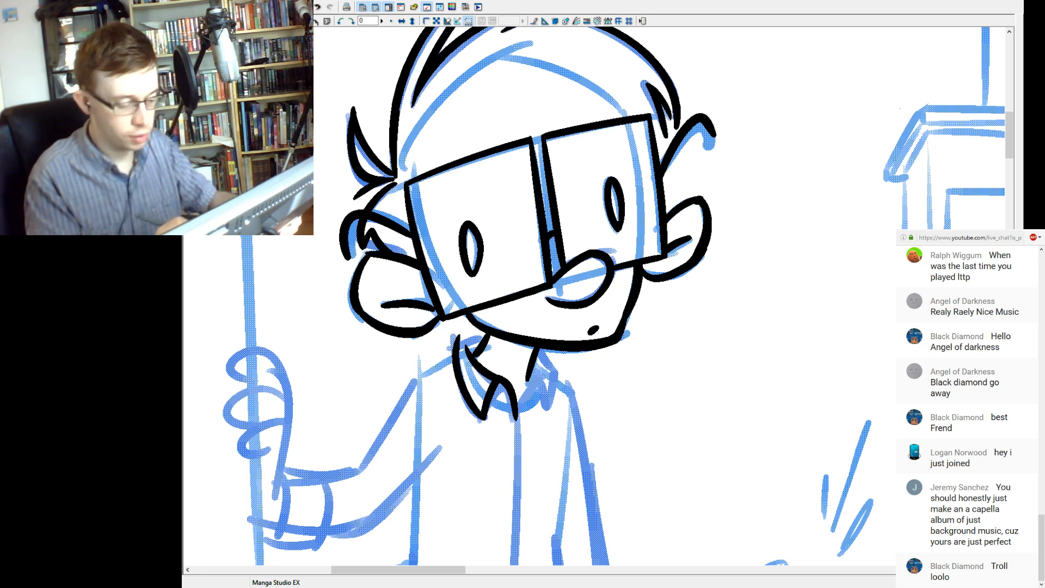
left_click_drag(459, 344, 487, 334)
key("ctrl+z")
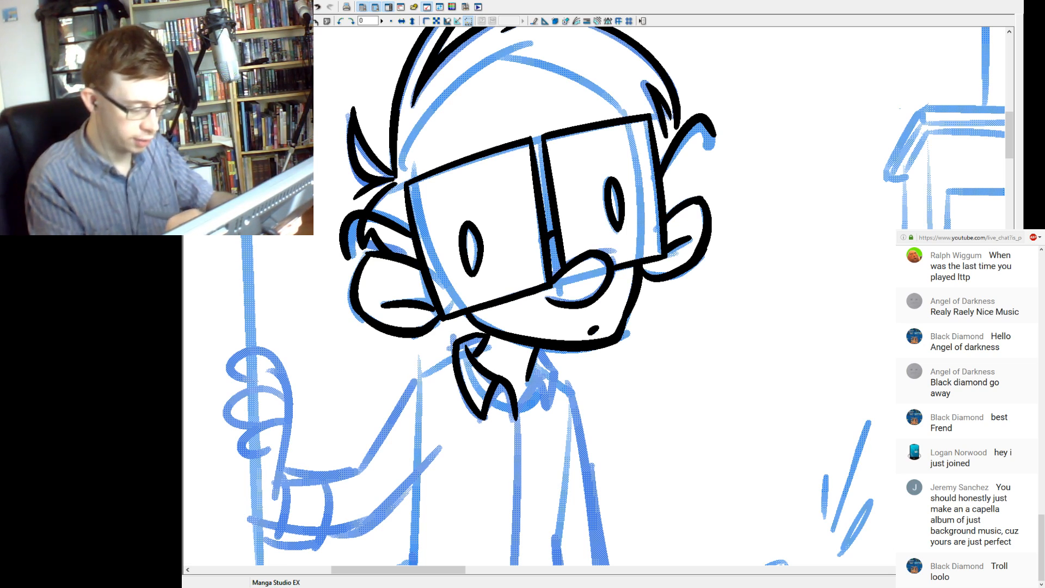
Ink the collar's right flap with a pointed tip, from the right neck line to the inverted V.
left_click_drag(539, 375, 519, 409)
mouse_move(547, 374)
left_mouse_down()
mouse_move(539, 411)
mouse_move(536, 384)
mouse_move(547, 412)
left_mouse_up()
key("ctrl+z")
key("ctrl+z")
left_click_drag(557, 368, 545, 415)
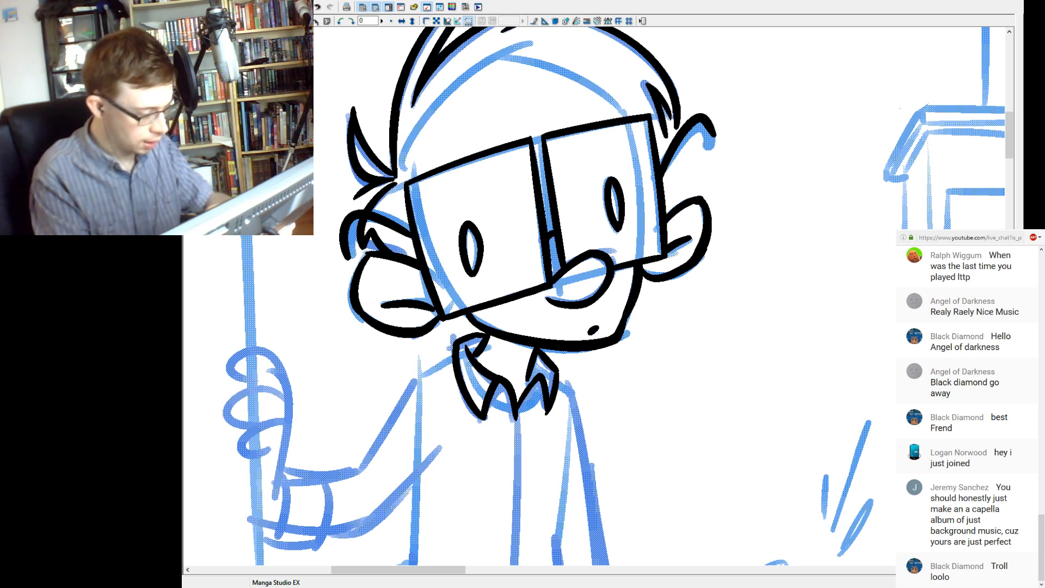
Ink the two lower fingers of the hand gripping the pole.
left_click_drag(463, 403, 543, 355)
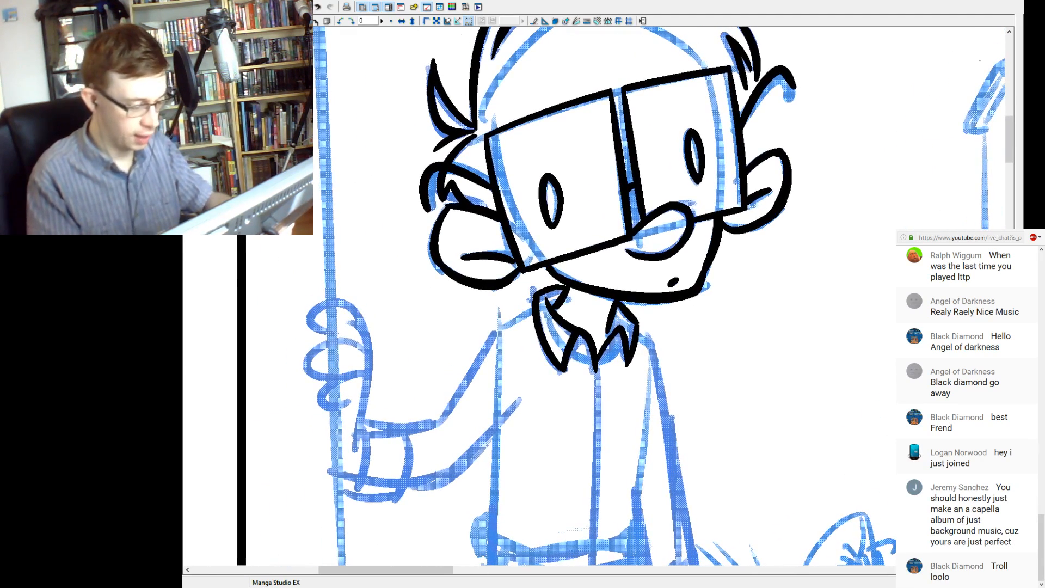
left_click_drag(370, 373, 349, 402)
mouse_move(371, 357)
left_mouse_down()
mouse_move(363, 349)
mouse_move(326, 378)
mouse_move(341, 373)
left_mouse_up()
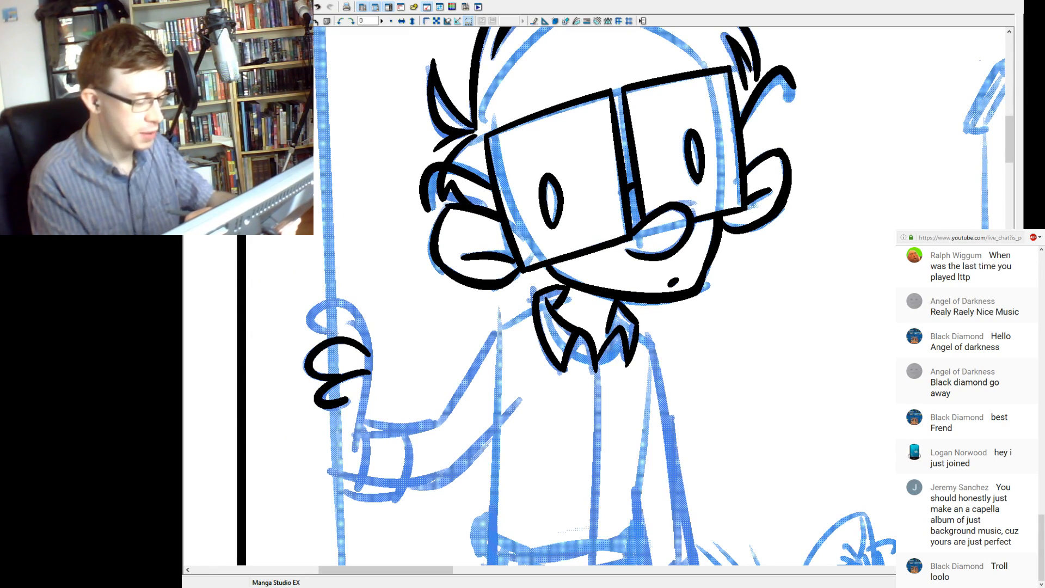
Ink the top finger and the back of the gripping hand, curving down to the wrist.
mouse_move(338, 333)
left_mouse_down()
mouse_move(340, 301)
mouse_move(355, 450)
left_mouse_up()
key("ctrl+z")
mouse_move(351, 296)
left_mouse_down()
mouse_move(355, 450)
mouse_move(349, 297)
mouse_move(357, 320)
mouse_move(358, 305)
mouse_move(364, 312)
left_mouse_up()
key("ctrl+z")
key("ctrl+z")
key("ctrl+z")
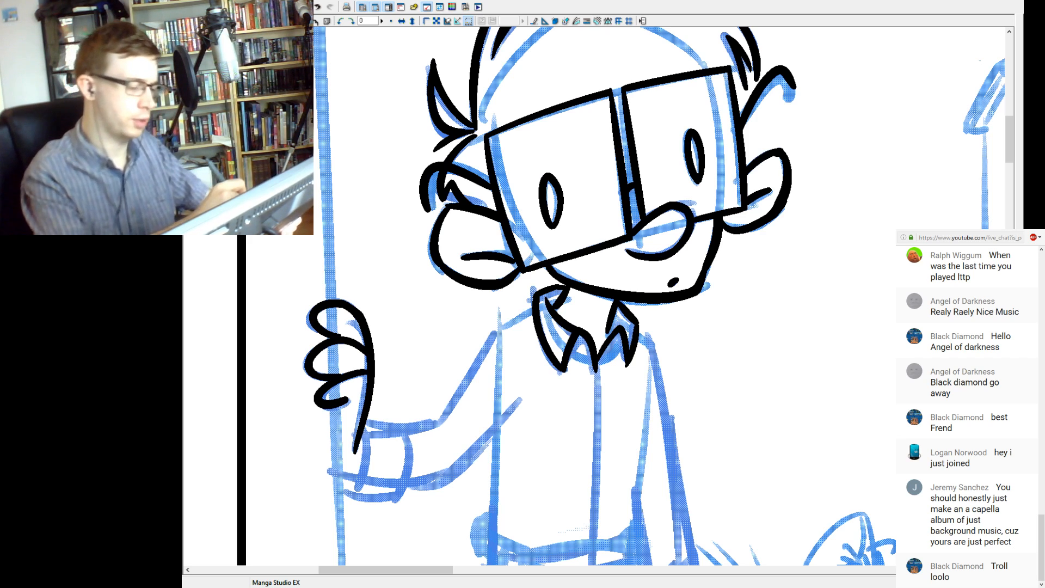
left_click_drag(346, 302, 359, 313)
key("ctrl+z")
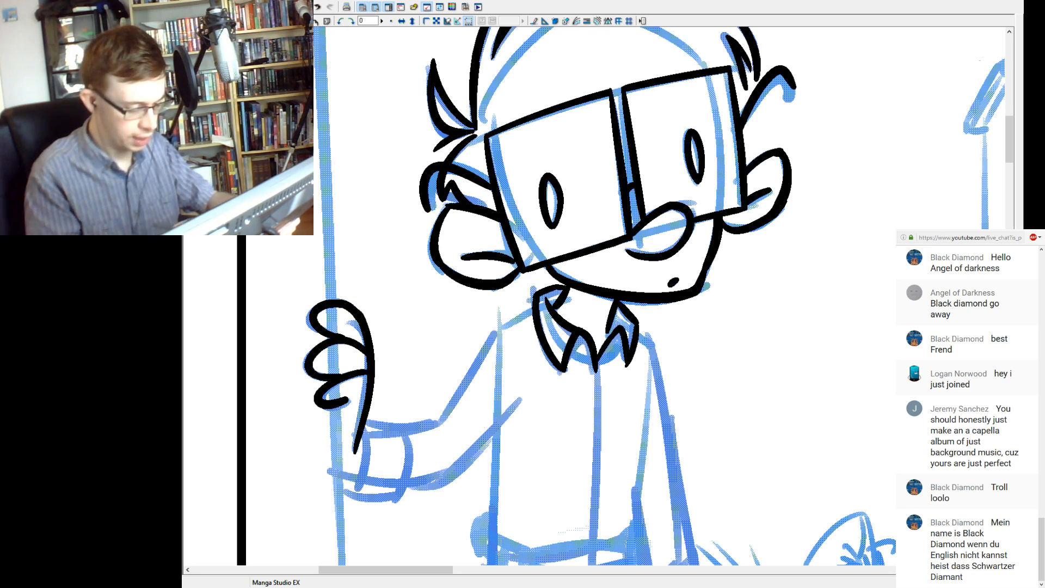
Ink the shirt cuff below the gripping hand with two curved ends and joining edges, plus the short line at its lower left opening.
left_click_drag(356, 487, 354, 434)
mouse_move(360, 428)
left_mouse_down()
mouse_move(356, 488)
mouse_move(396, 424)
left_mouse_up()
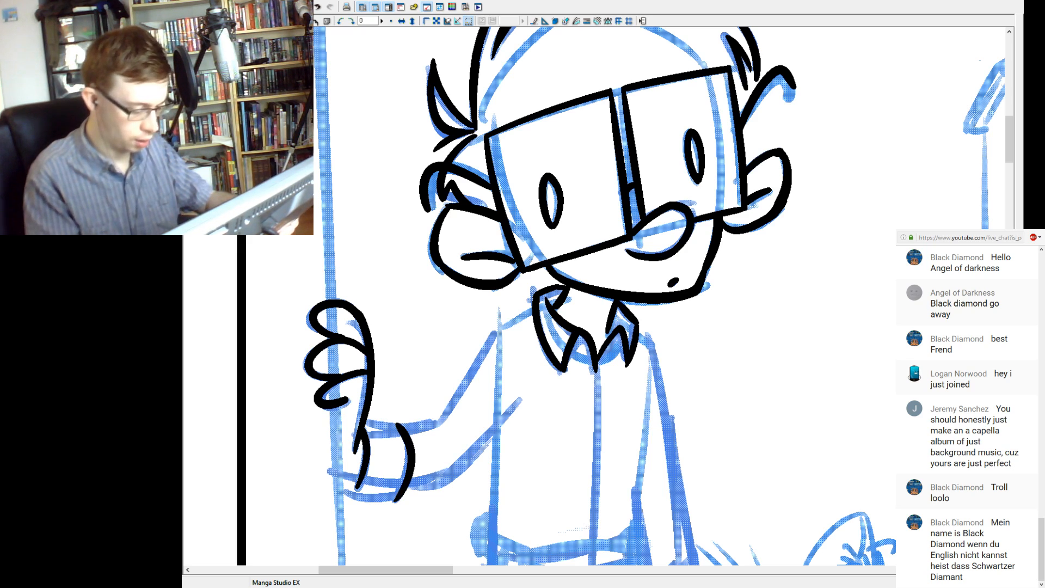
left_click_drag(336, 486, 409, 492)
left_click_drag(366, 421, 400, 428)
key("ctrl+z")
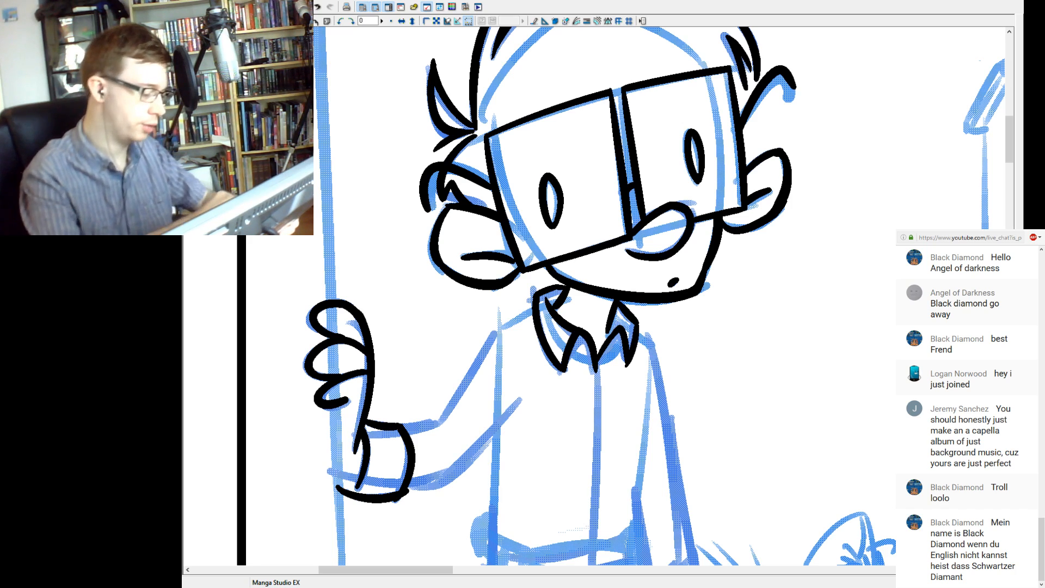
left_click_drag(335, 471, 360, 482)
key("ctrl+z")
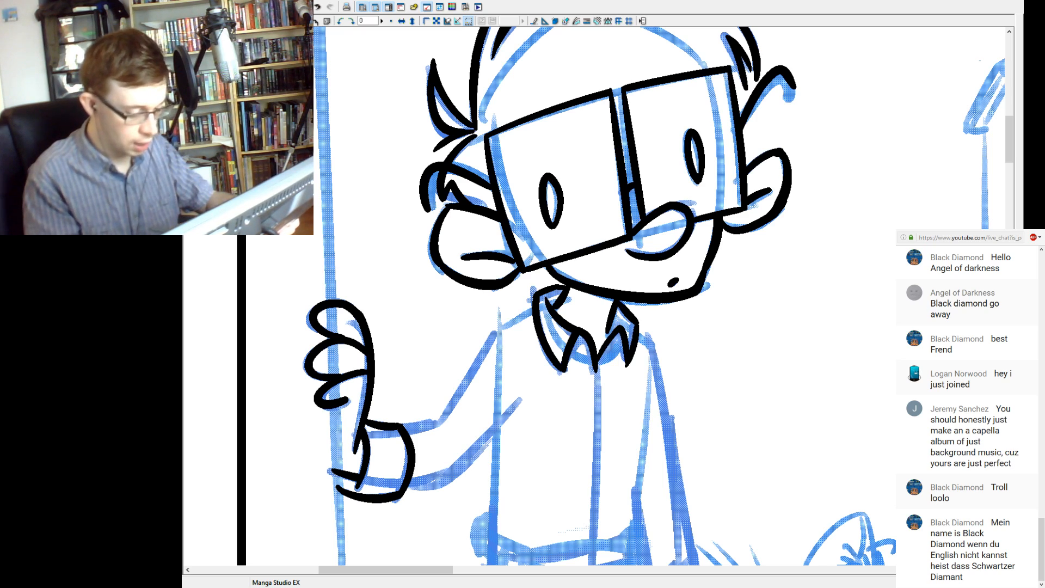
Ink short upper and lower forearm sleeve lines extending right from the cuff.
left_click_drag(444, 420, 405, 429)
key("ctrl+z")
key("ctrl+z")
key("ctrl+z")
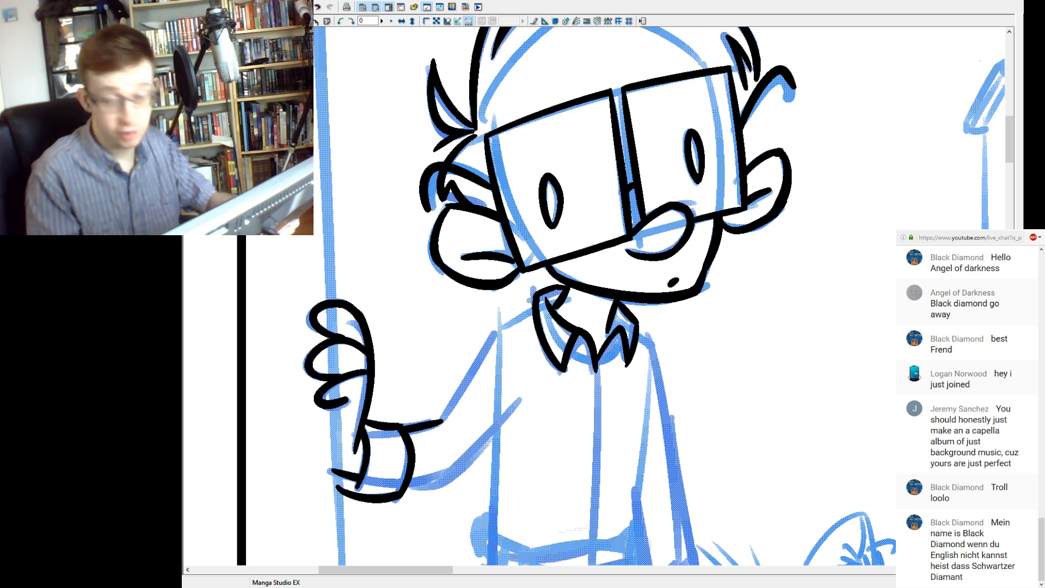
mouse_move(451, 474)
left_mouse_down()
mouse_move(410, 485)
mouse_move(468, 466)
left_mouse_up()
key("ctrl+z")
left_click_drag(406, 489, 458, 468)
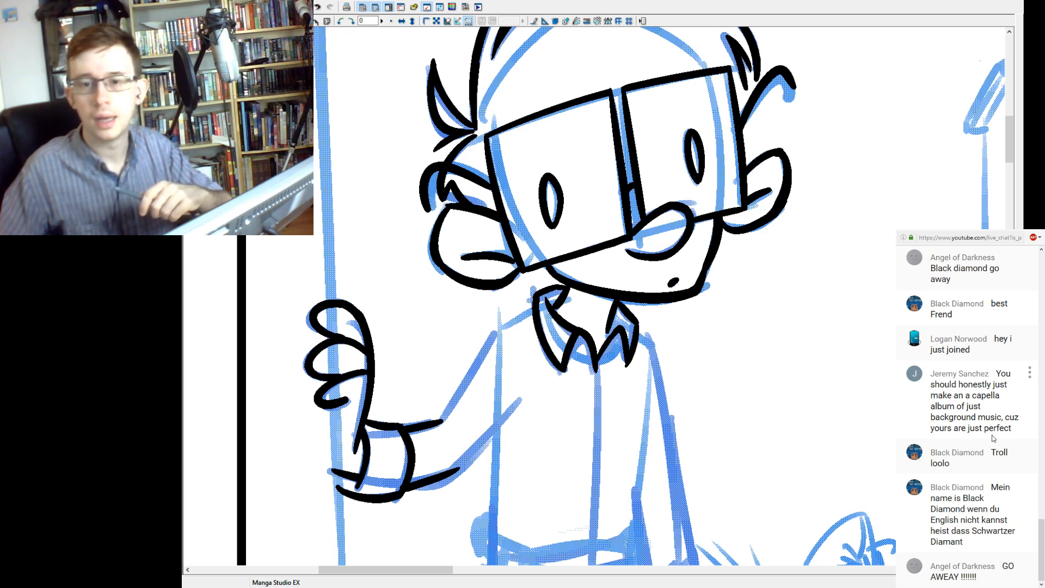
Look back through the earlier viewer messages in the live chat.
scroll(993, 439, "up", 5)
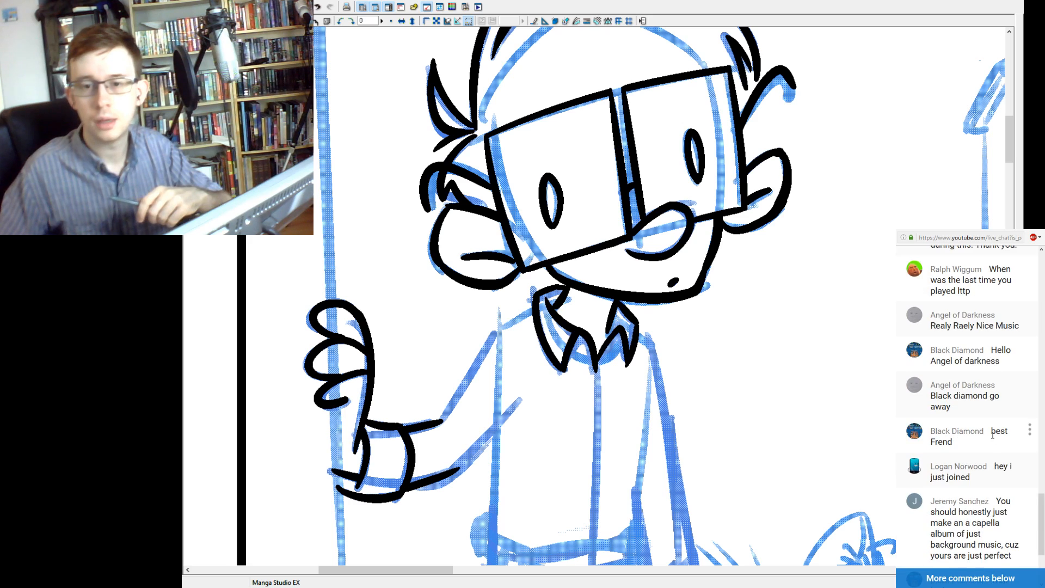
scroll(993, 439, "up", 3)
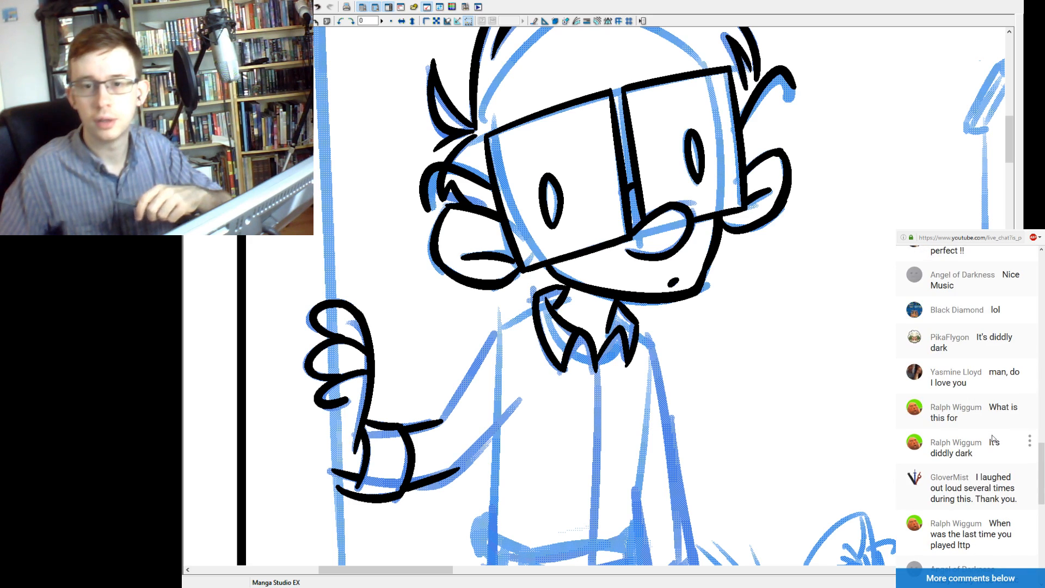
scroll(993, 438, "up", 2)
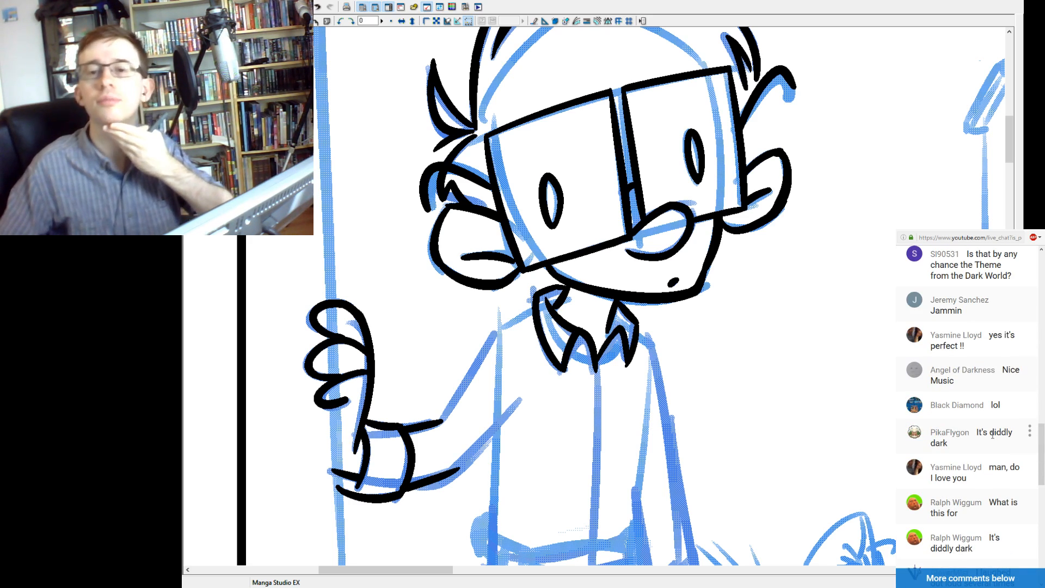
scroll(993, 437, "up", 1)
scroll(993, 436, "up", 1)
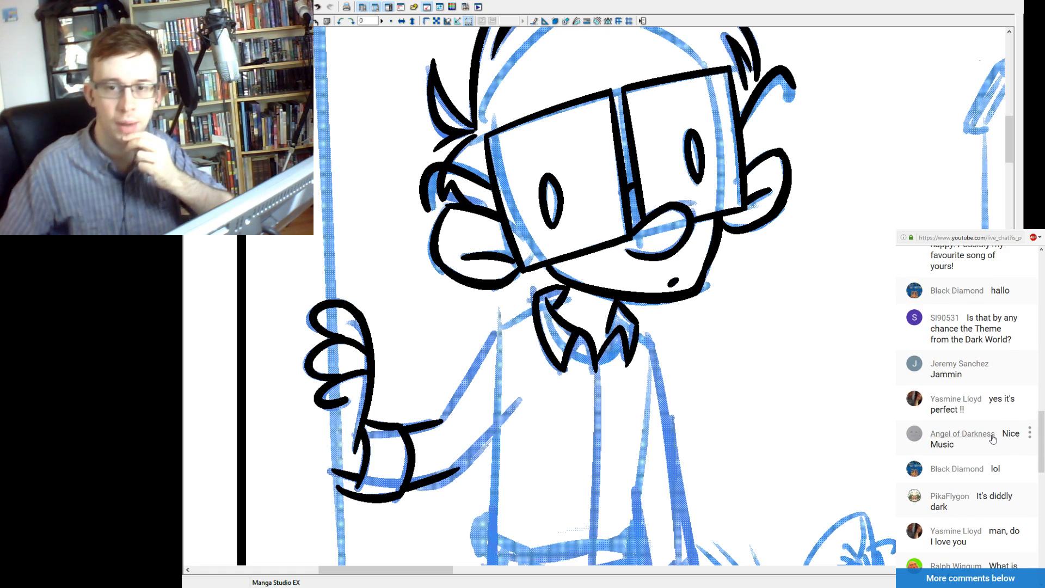
scroll(993, 437, "up", 4)
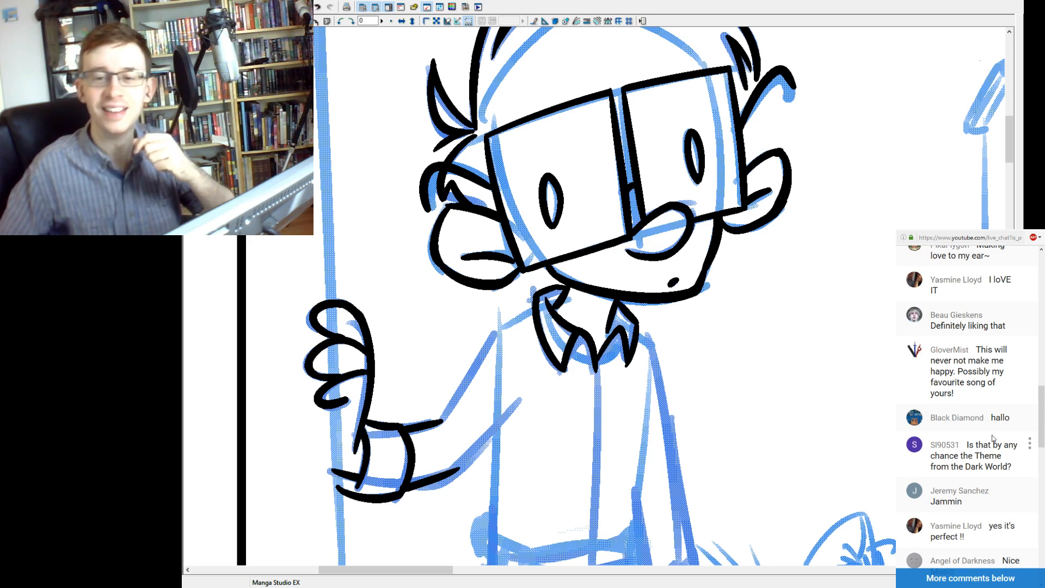
scroll(993, 438, "up", 1)
scroll(993, 438, "up", 2)
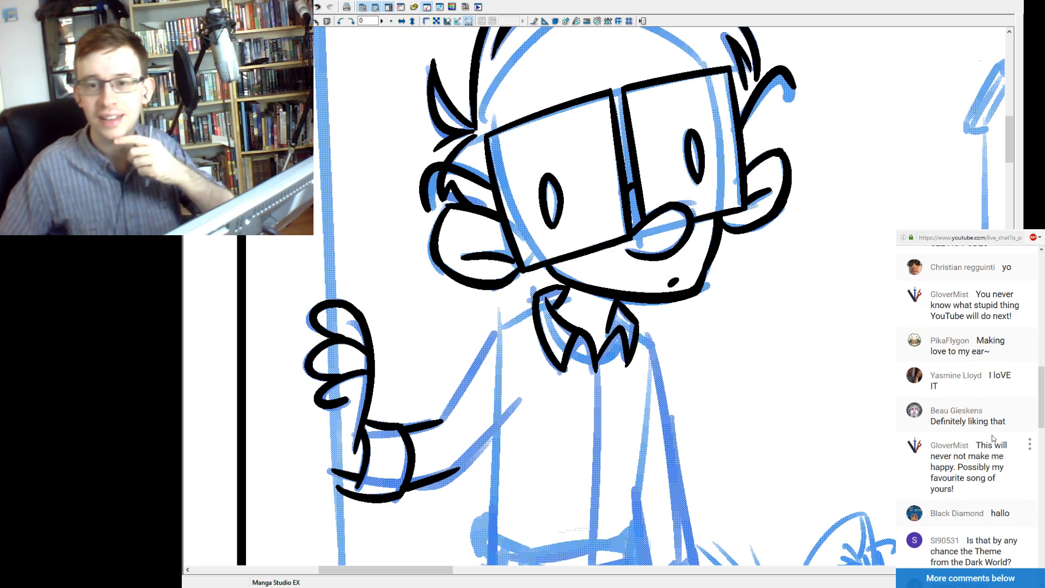
scroll(993, 439, "up", 2)
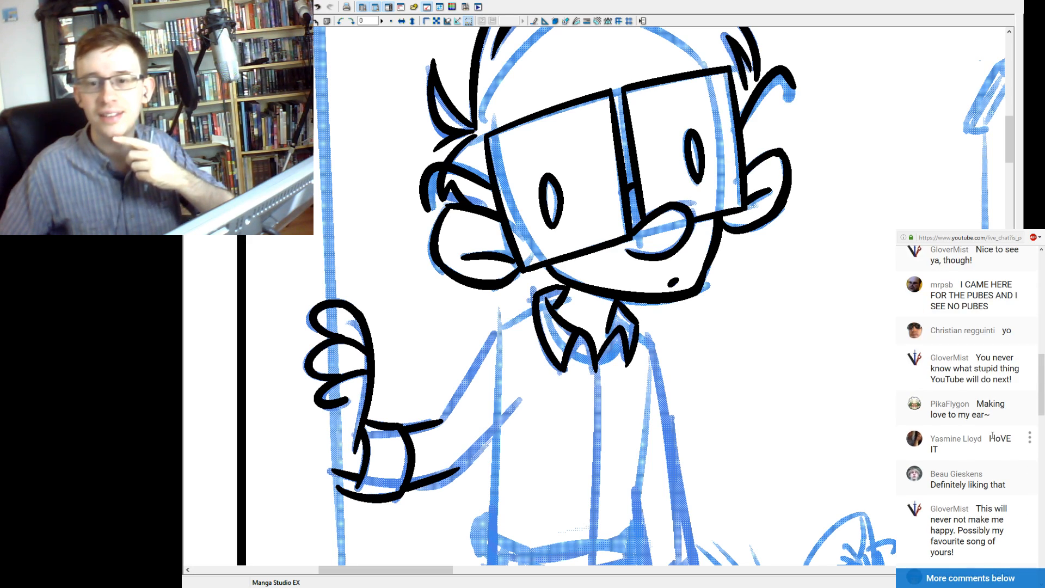
scroll(993, 437, "up", 1)
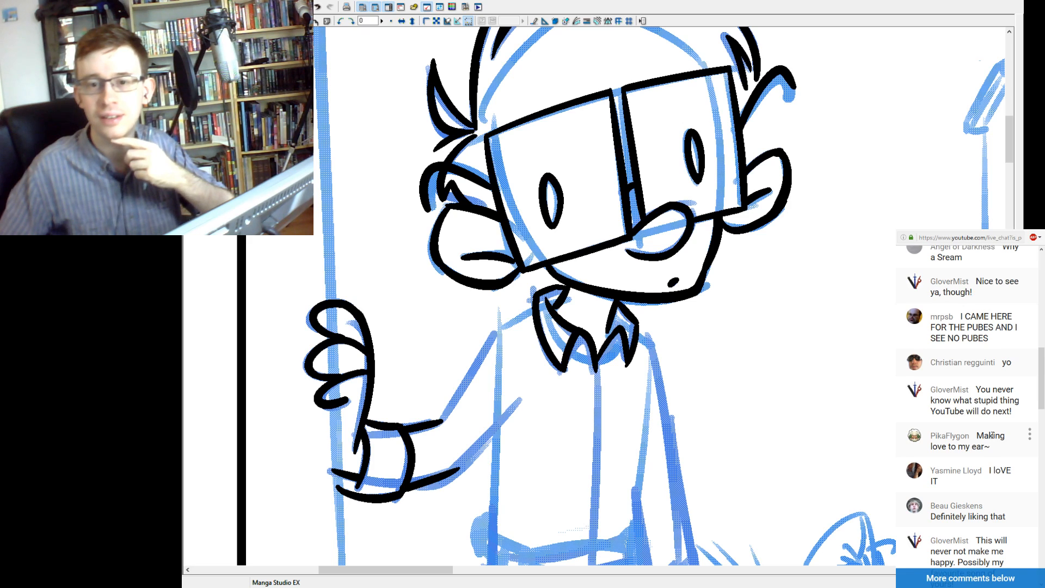
scroll(993, 436, "up", 1)
scroll(993, 435, "up", 1)
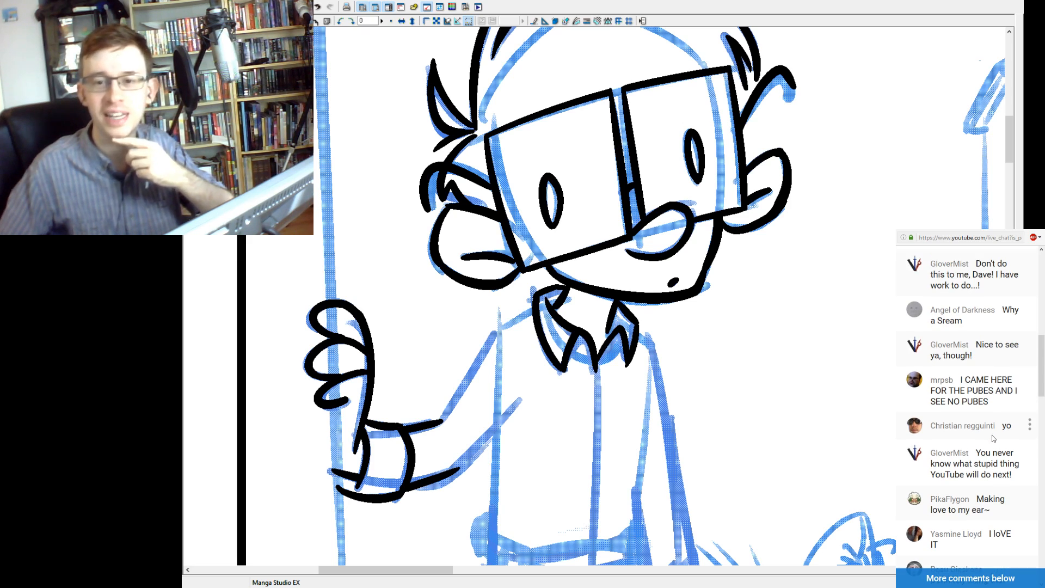
scroll(993, 438, "up", 1)
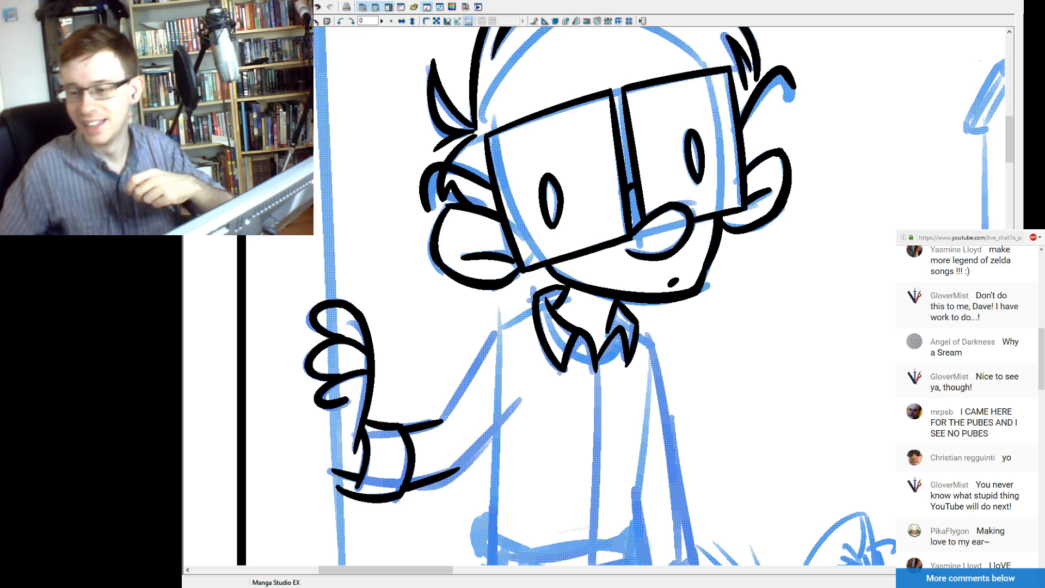
Read the live chat forward from the older comments toward the most recent ones.
scroll(975, 479, "down", 3)
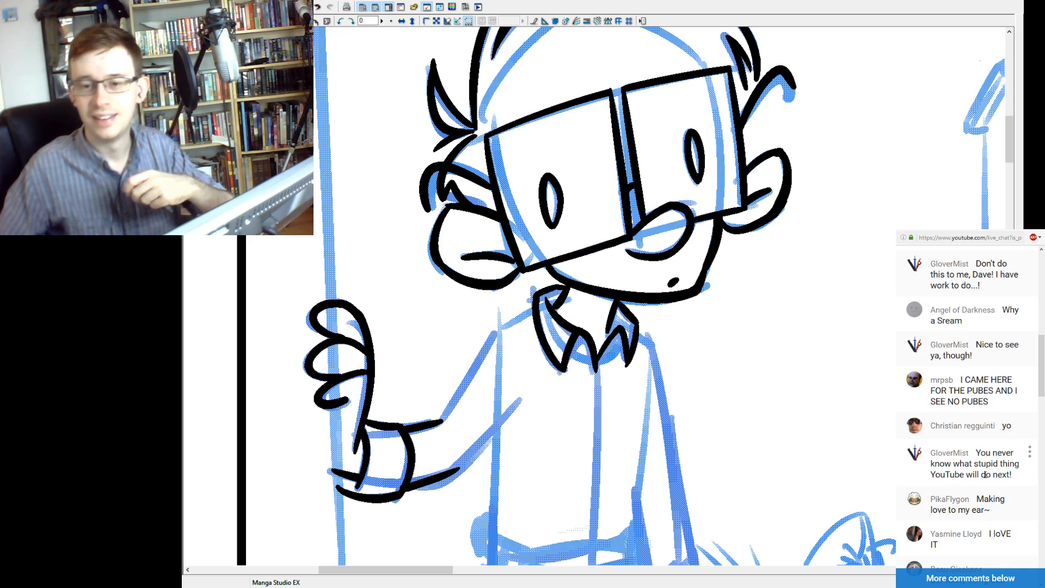
scroll(986, 475, "down", 4)
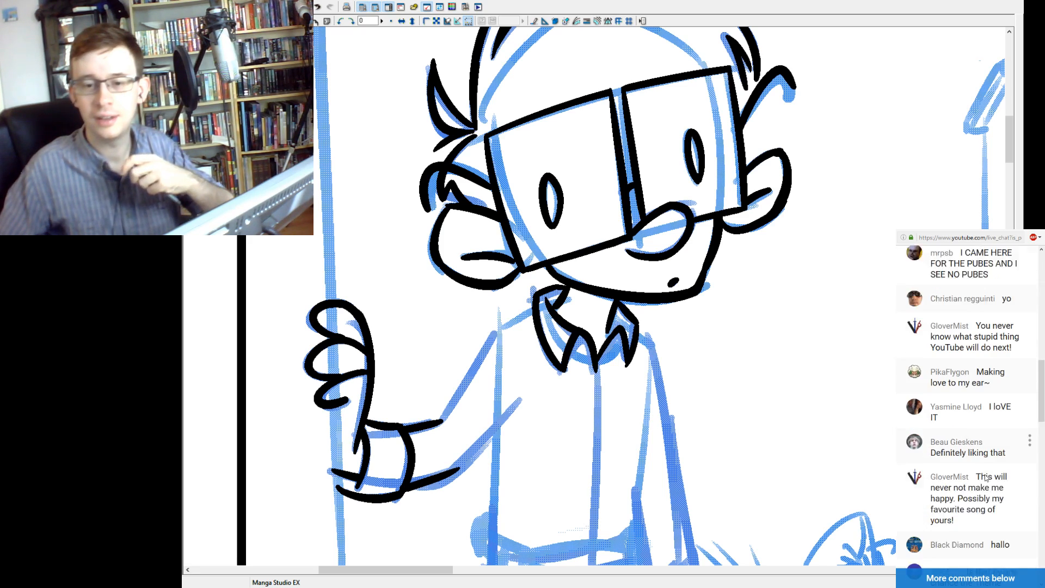
scroll(996, 477, "down", 1)
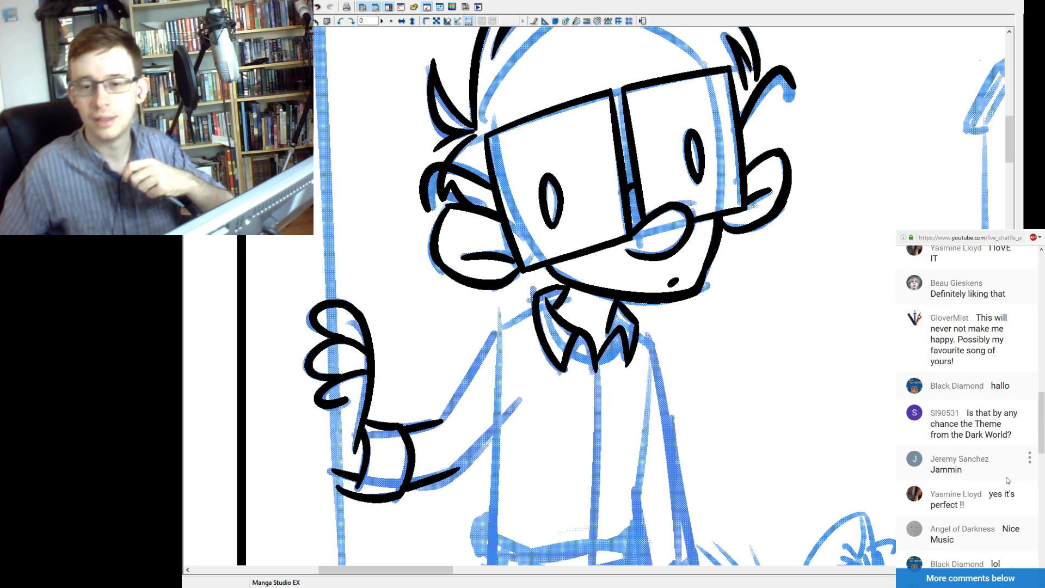
scroll(1005, 483, "down", 1)
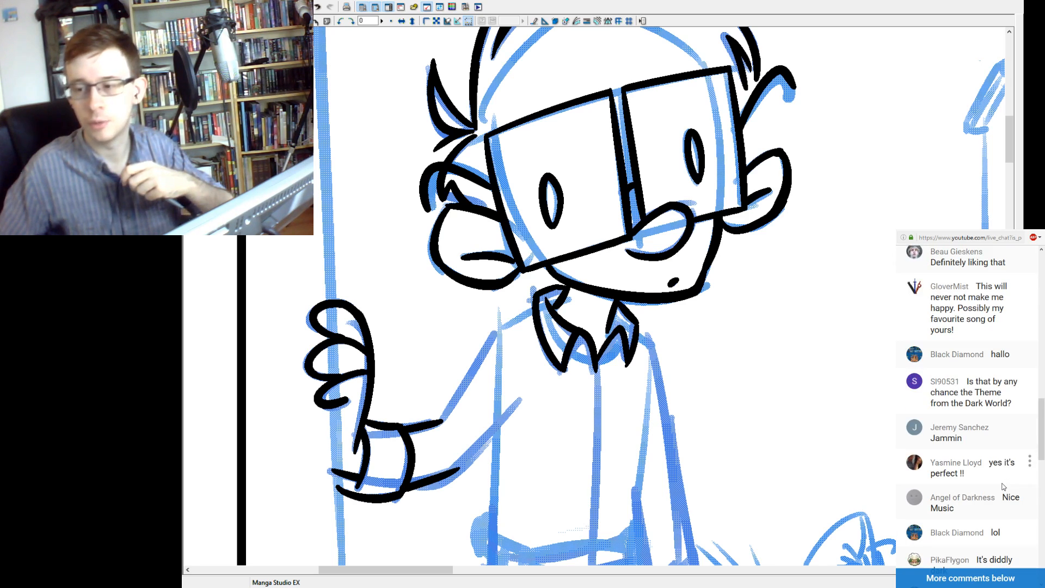
scroll(985, 479, "down", 3)
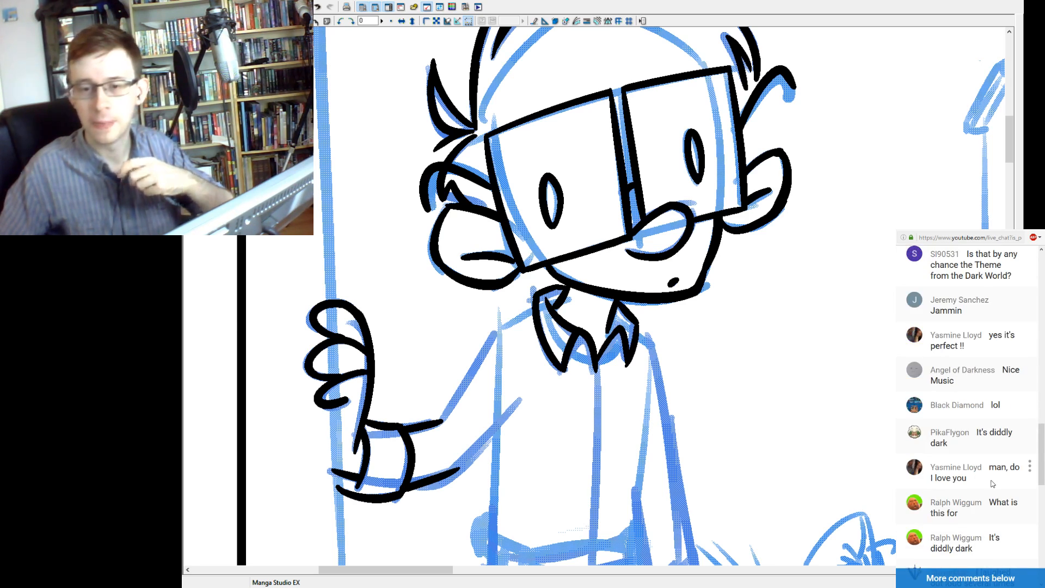
scroll(988, 471, "down", 1)
scroll(988, 471, "down", 1)
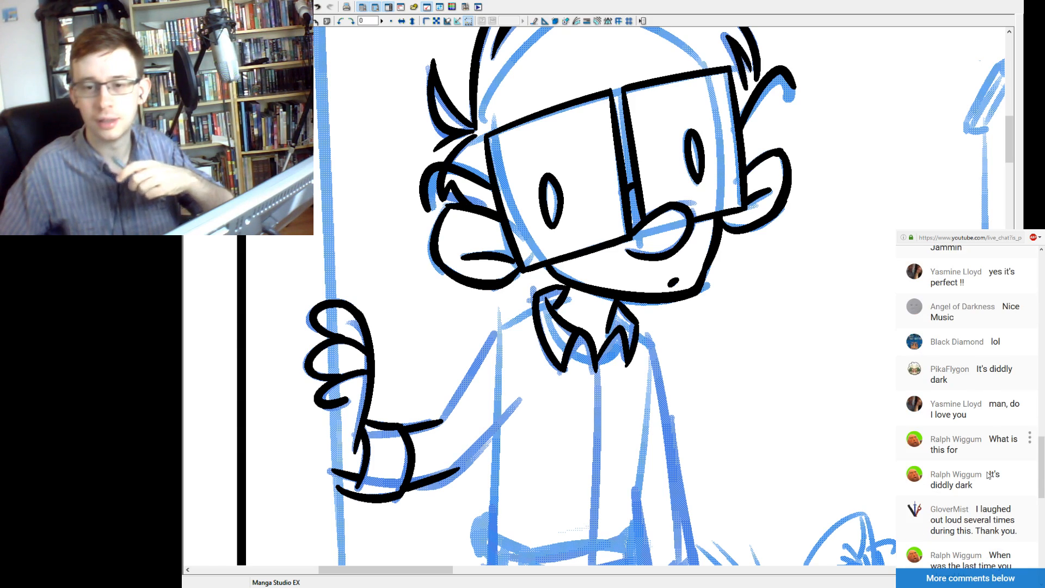
scroll(988, 475, "down", 1)
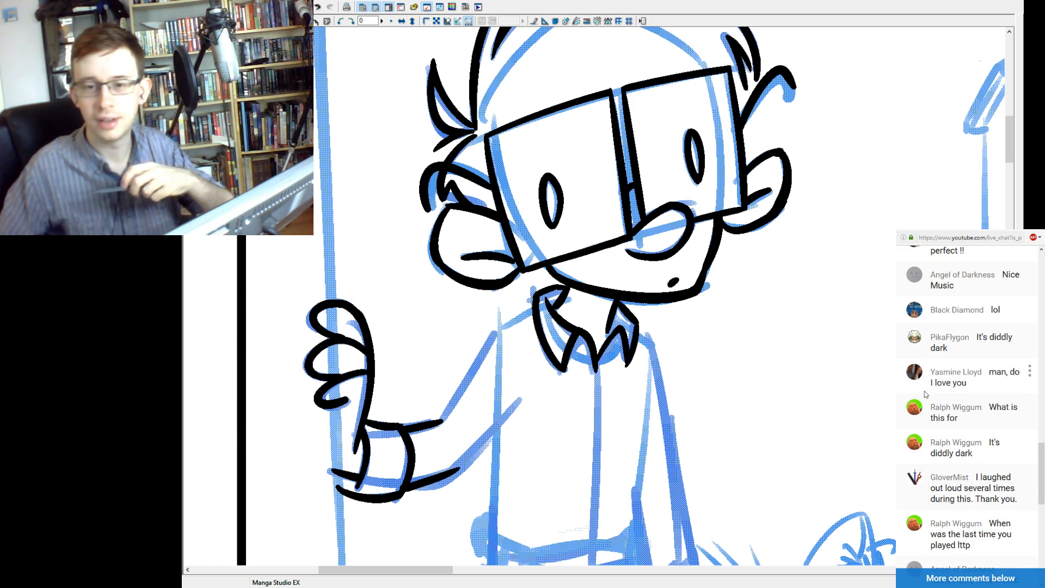
scroll(1001, 386, "down", 1)
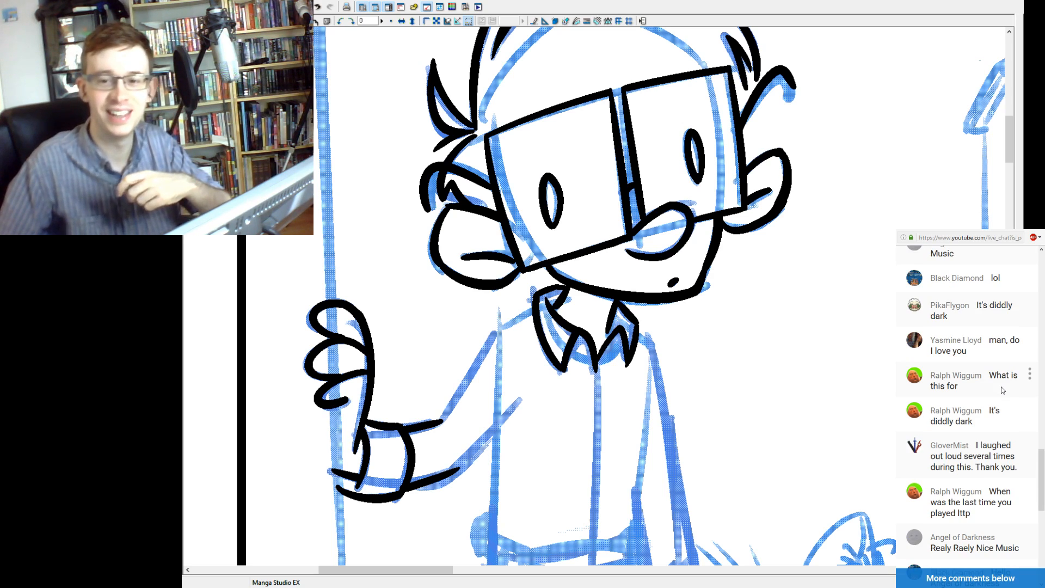
scroll(1004, 400, "down", 1)
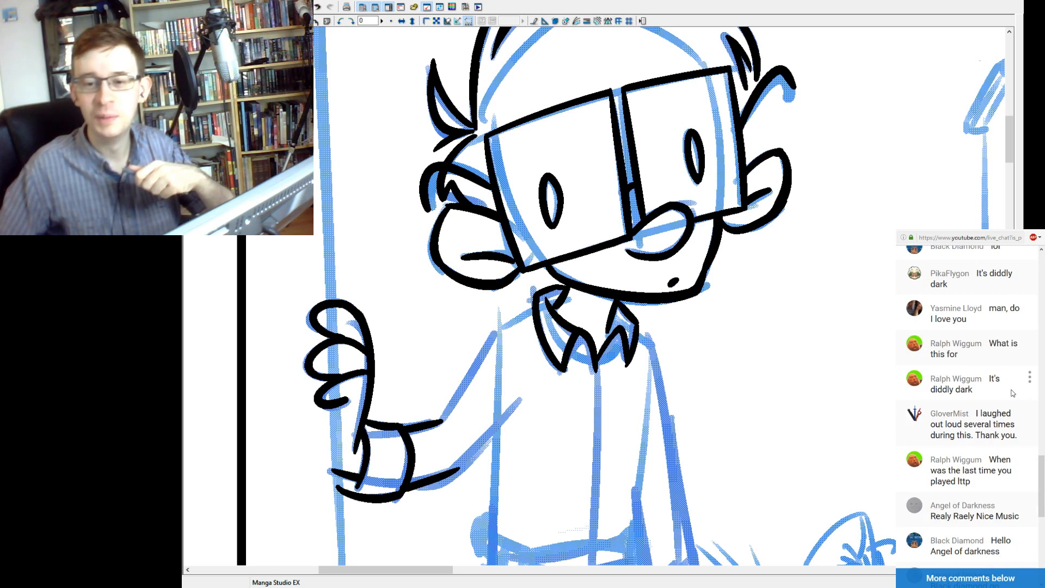
scroll(1012, 392, "down", 1)
scroll(1011, 389, "down", 1)
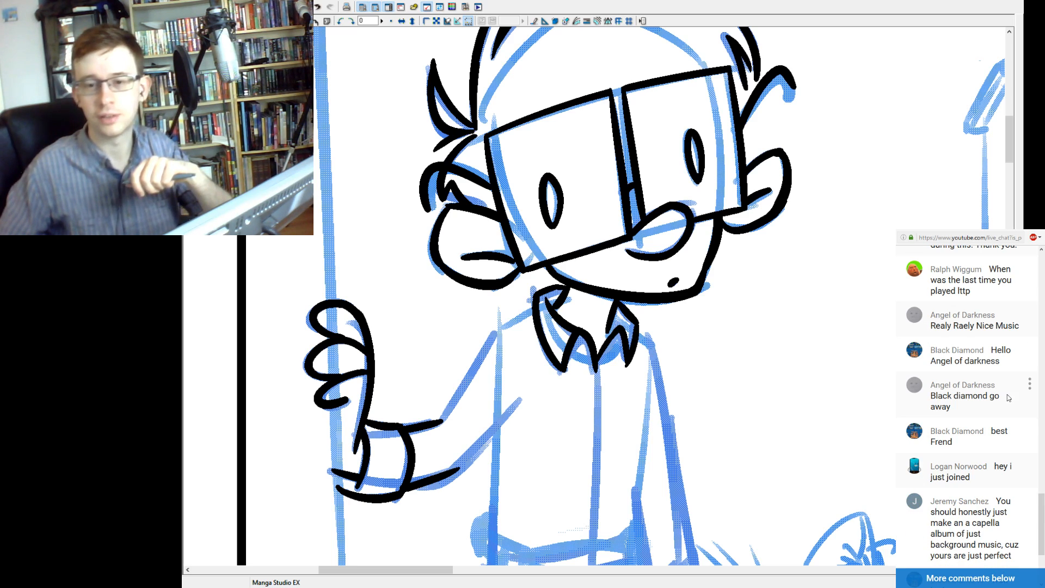
scroll(991, 400, "up", 1)
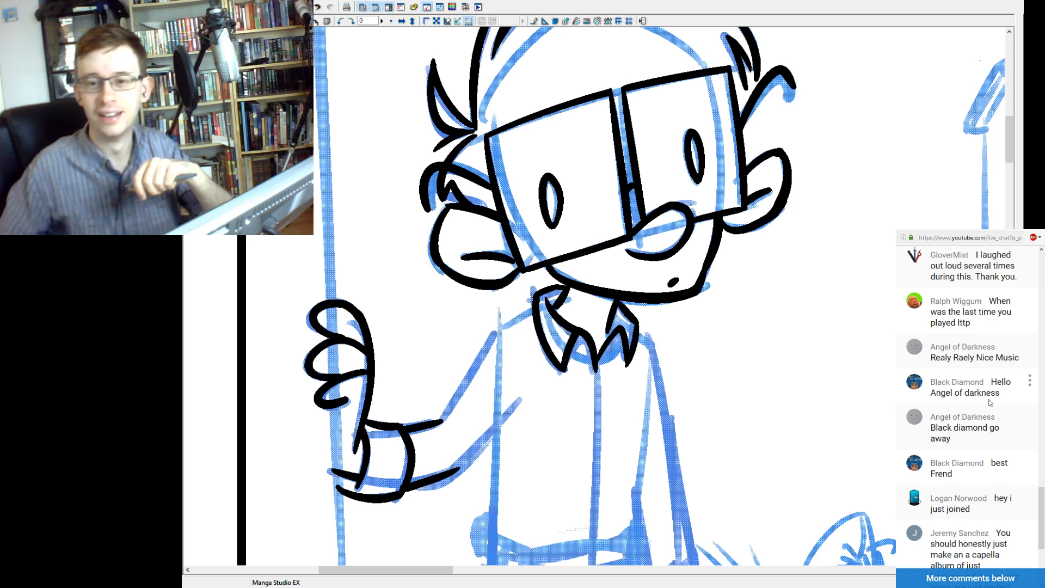
Read through the live chat messages, rechecking a few earlier comments before returning to the newest ones.
scroll(989, 402, "up", 1)
scroll(990, 402, "down", 2)
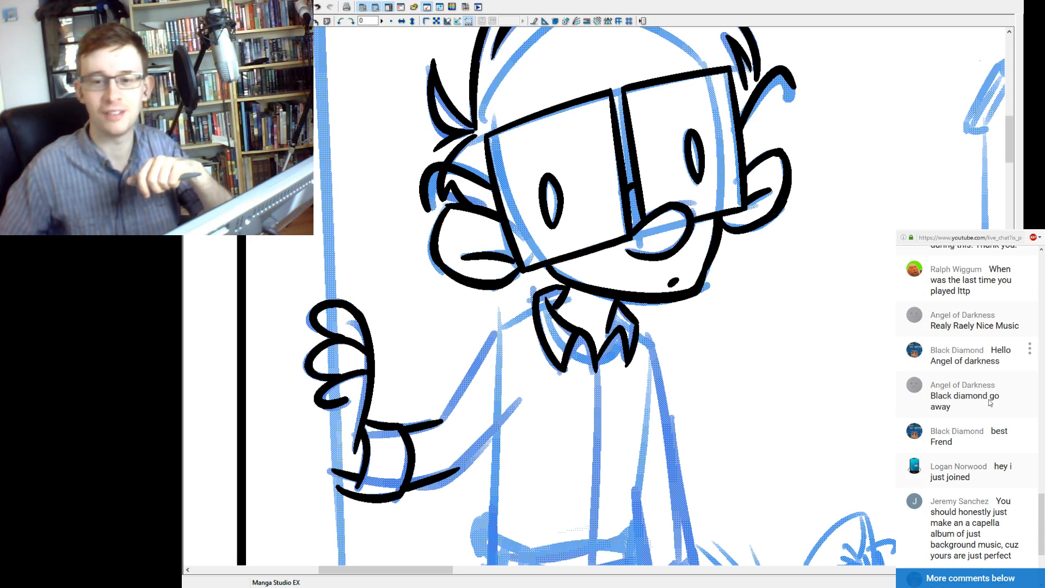
scroll(987, 401, "down", 2)
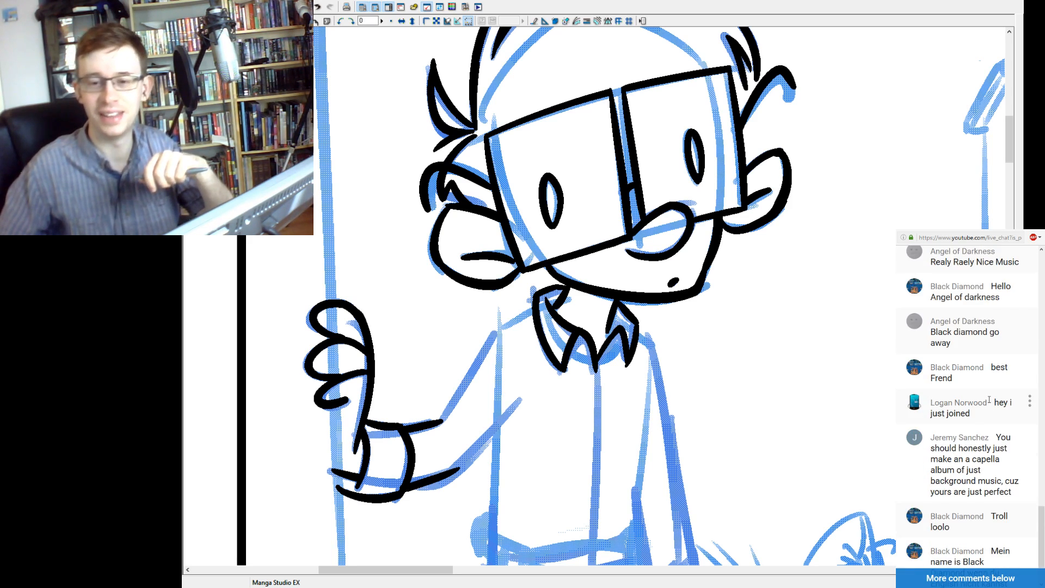
scroll(1007, 416, "down", 1)
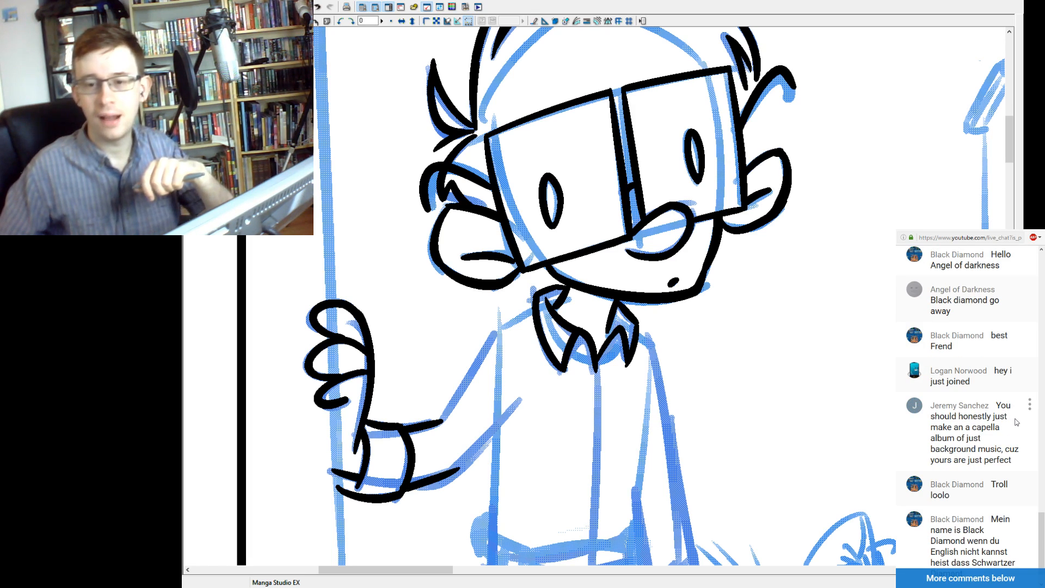
scroll(1015, 422, "down", 4)
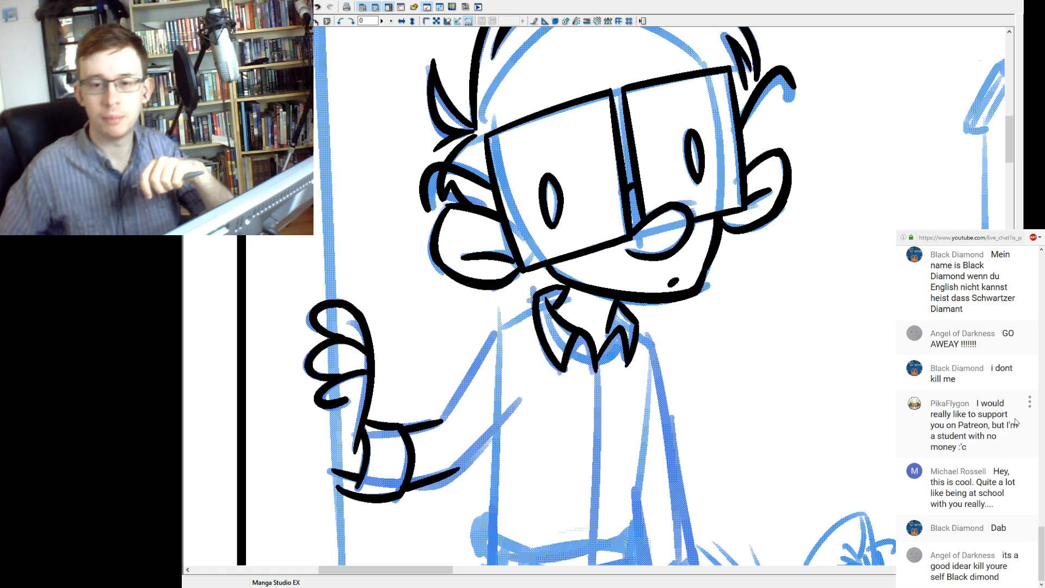
scroll(1014, 411, "up", 4)
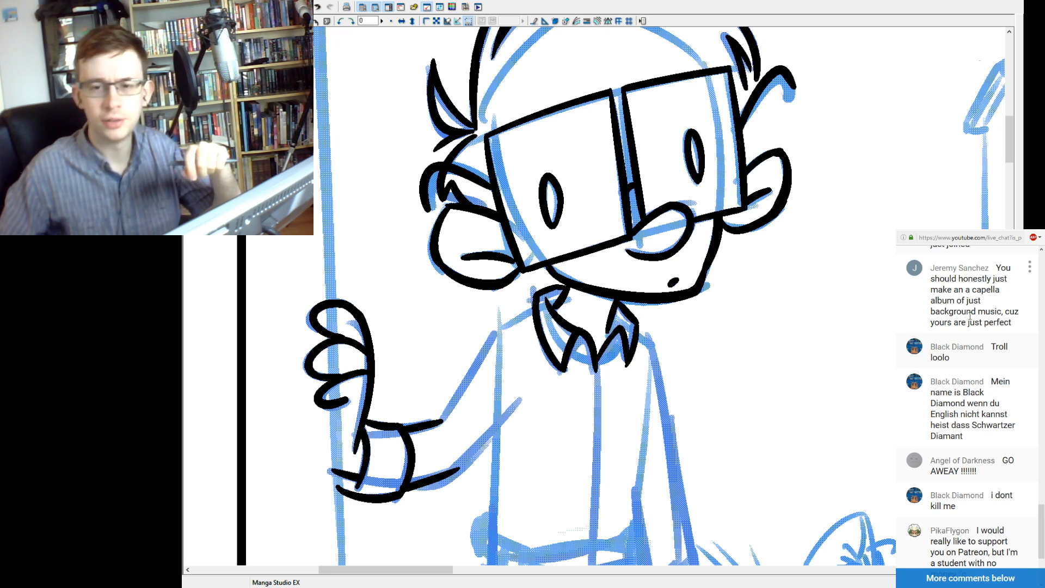
scroll(970, 316, "down", 1)
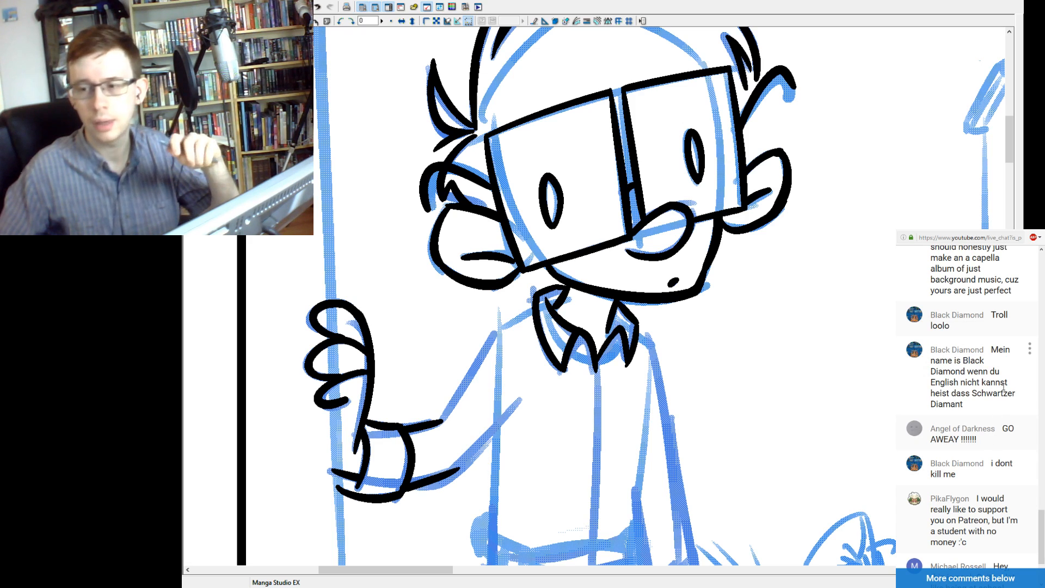
scroll(1006, 385, "down", 1)
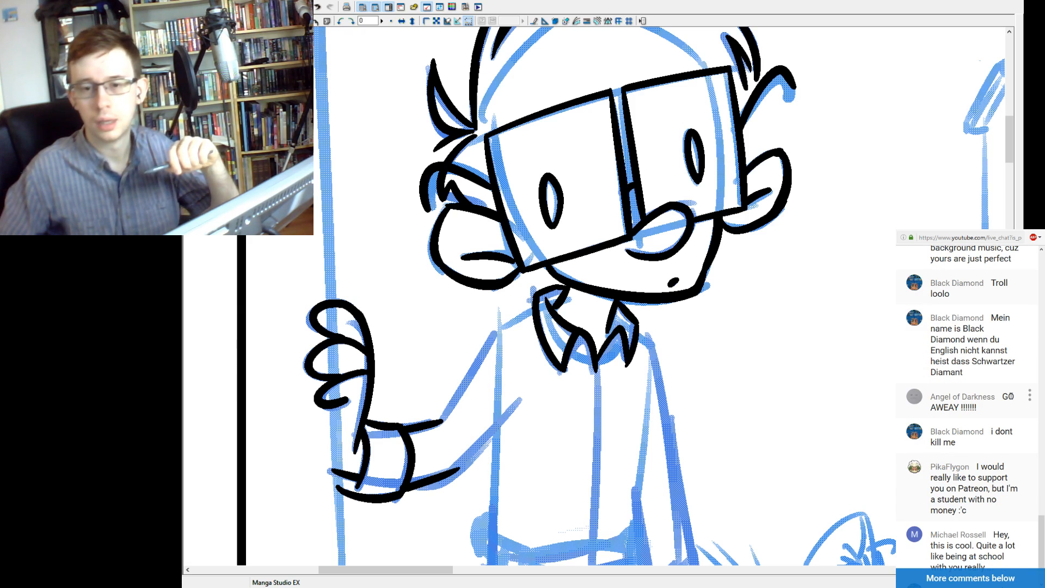
scroll(1008, 396, "down", 1)
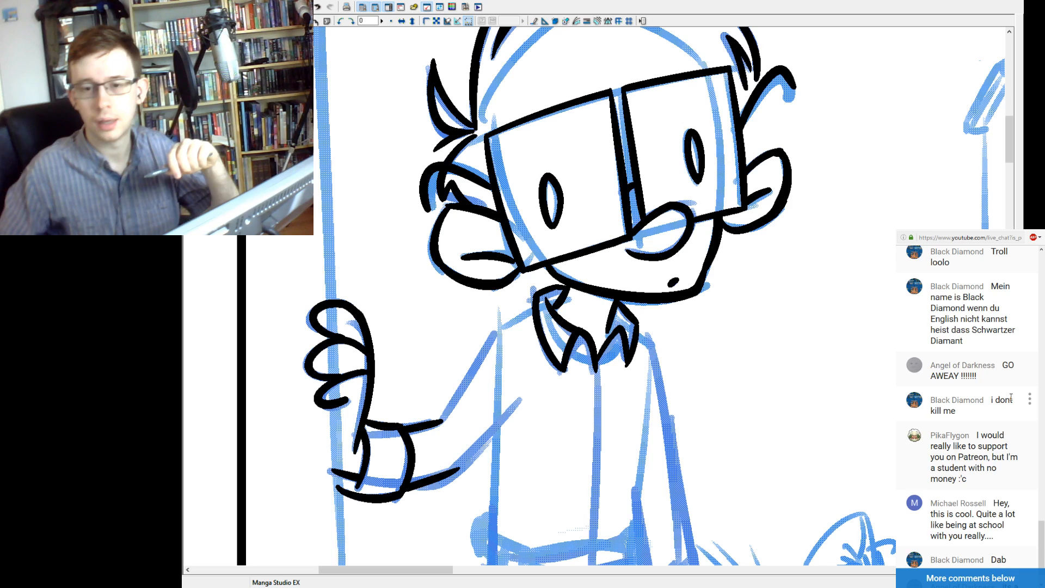
scroll(1010, 397, "down", 3)
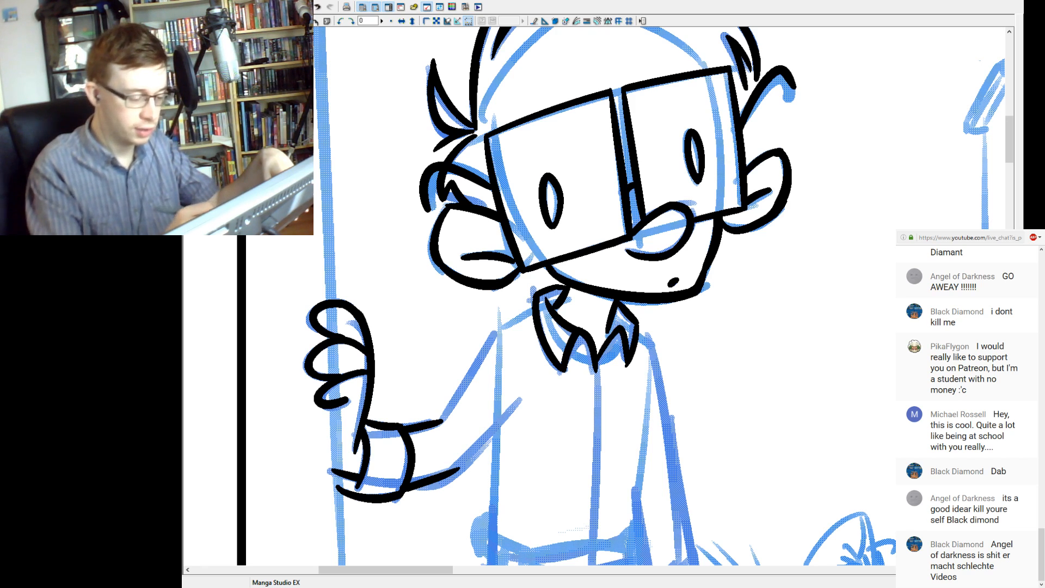
Ink the raised arm's sleeve, running the upper line from forearm over the shoulder to the collar and the lower line to the armpit.
left_click_drag(448, 409, 497, 327)
key("ctrl+z")
mouse_move(440, 420)
left_mouse_down()
mouse_move(496, 325)
mouse_move(533, 310)
left_mouse_up()
left_click_drag(441, 482, 520, 401)
key("ctrl+z")
left_click_drag(445, 470, 519, 403)
key("ctrl+z")
left_click_drag(453, 474, 520, 400)
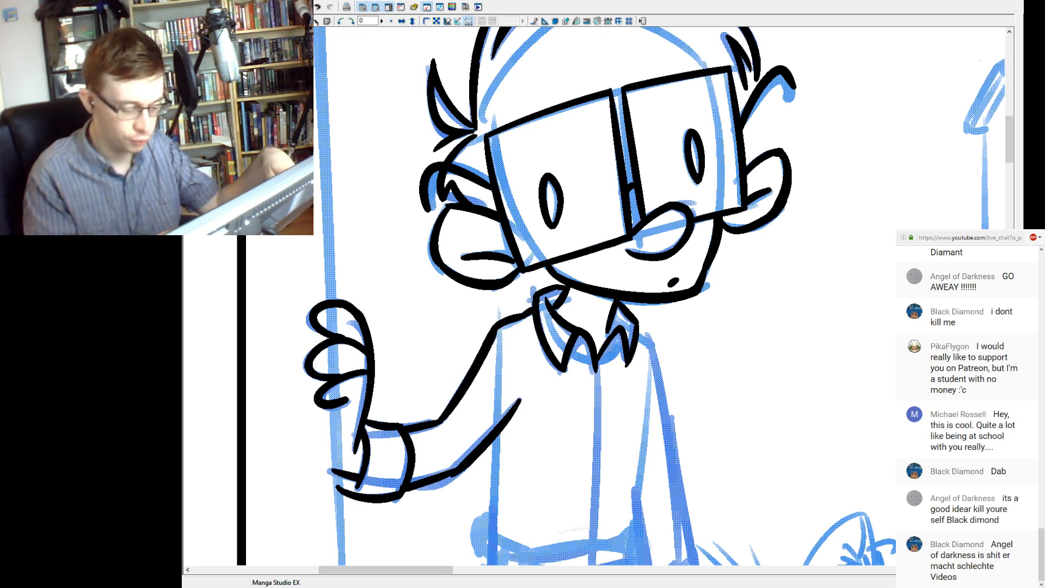
left_click_drag(423, 486, 452, 475)
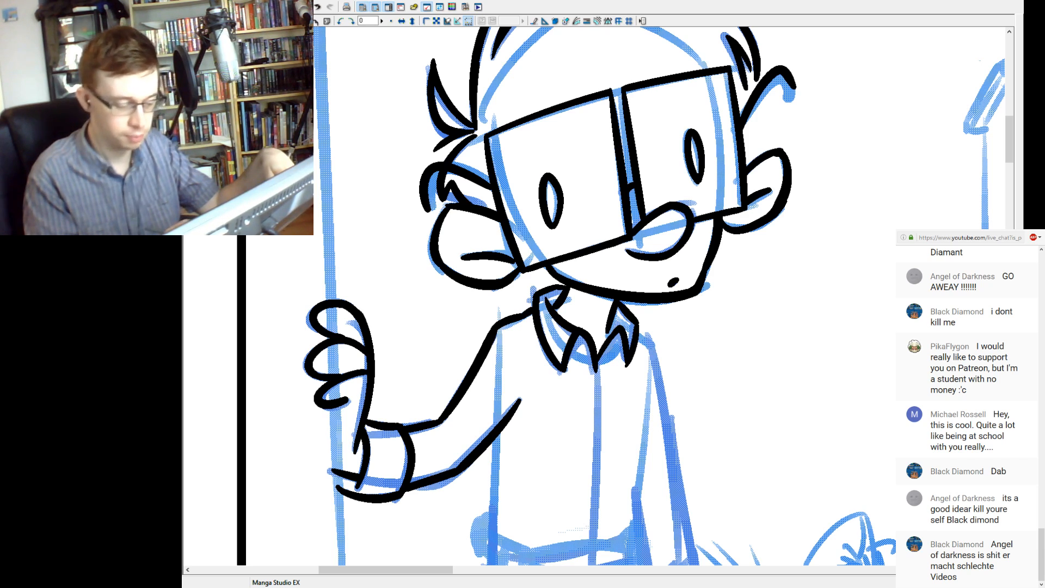
Ink the shirt's torso with a side line below the raised arm, a centre front line from the collar, and the opposite side line.
left_click_drag(577, 381, 508, 377)
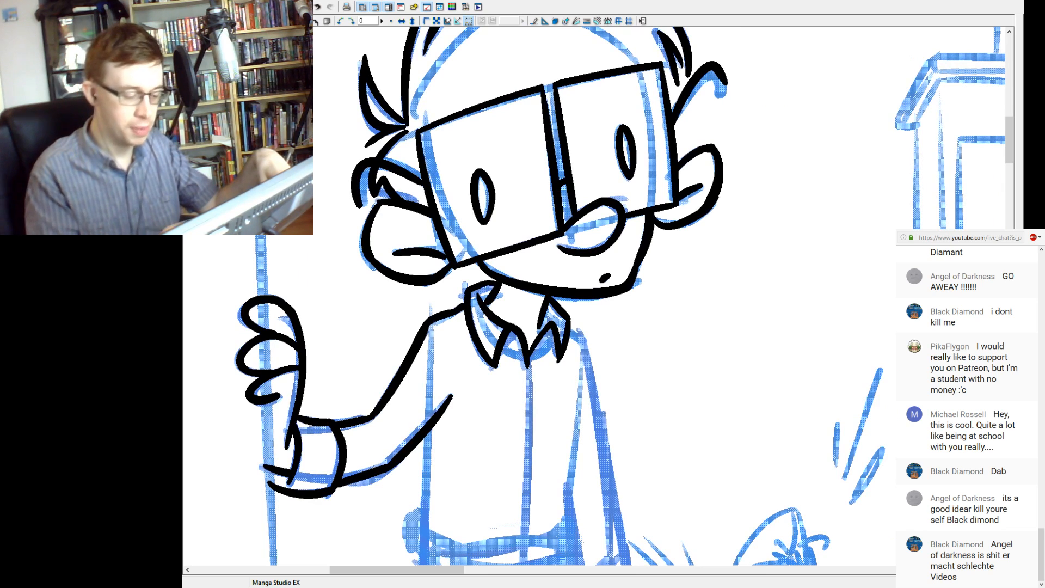
left_click_drag(425, 533, 430, 431)
key("ctrl+z")
left_click_drag(423, 531, 428, 435)
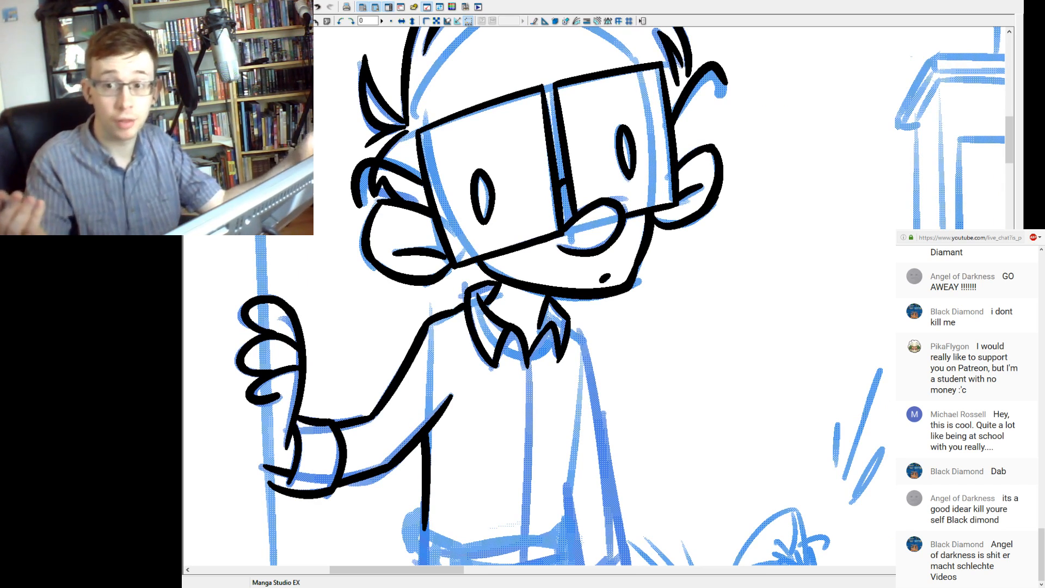
mouse_move(545, 381)
left_mouse_down()
mouse_move(520, 302)
mouse_move(553, 341)
mouse_move(541, 411)
mouse_move(554, 360)
left_mouse_up()
left_click_drag(512, 266, 515, 409)
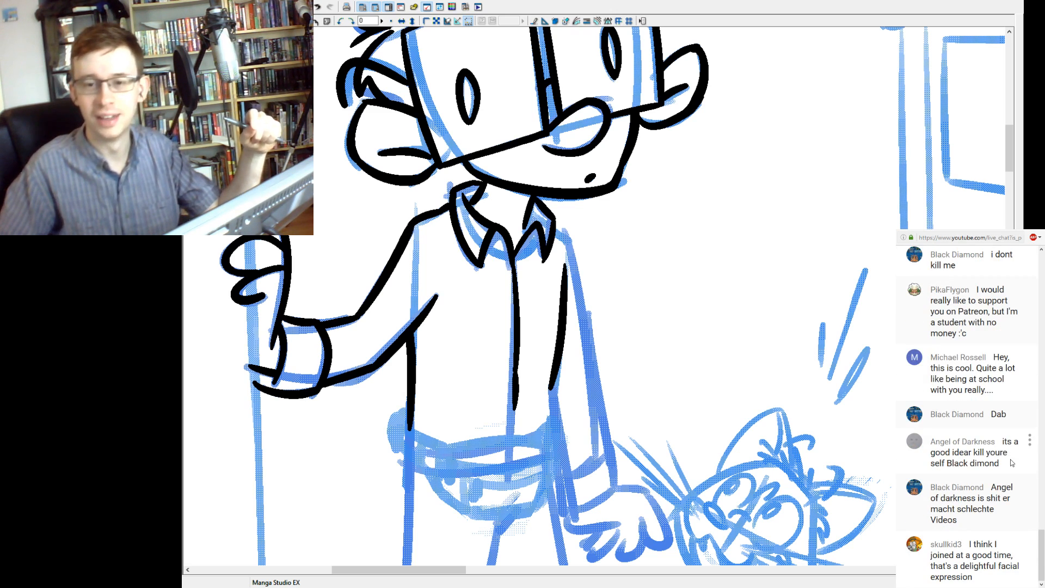
scroll(1011, 462, "up", 2)
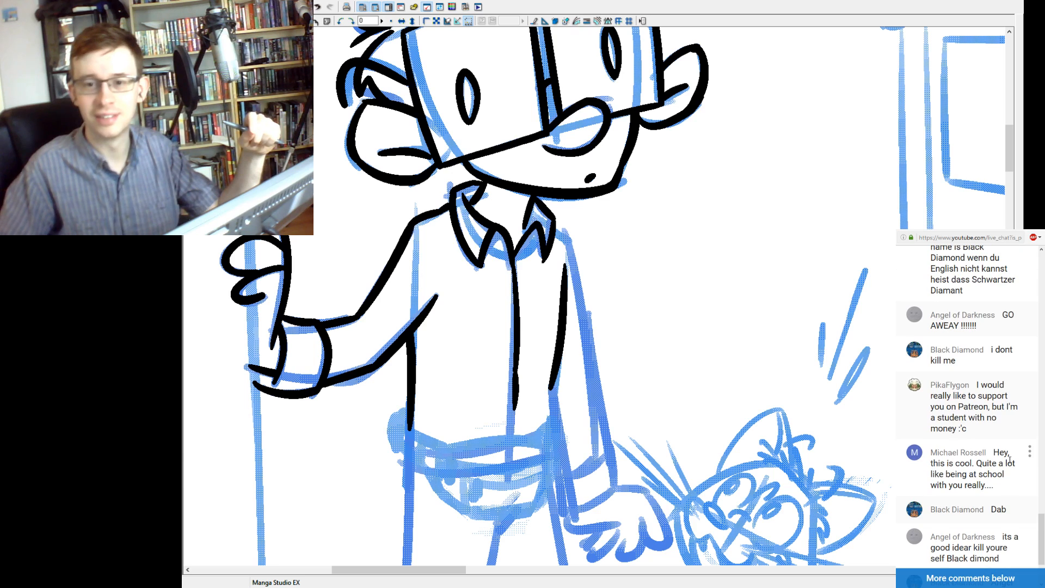
scroll(1010, 462, "down", 3)
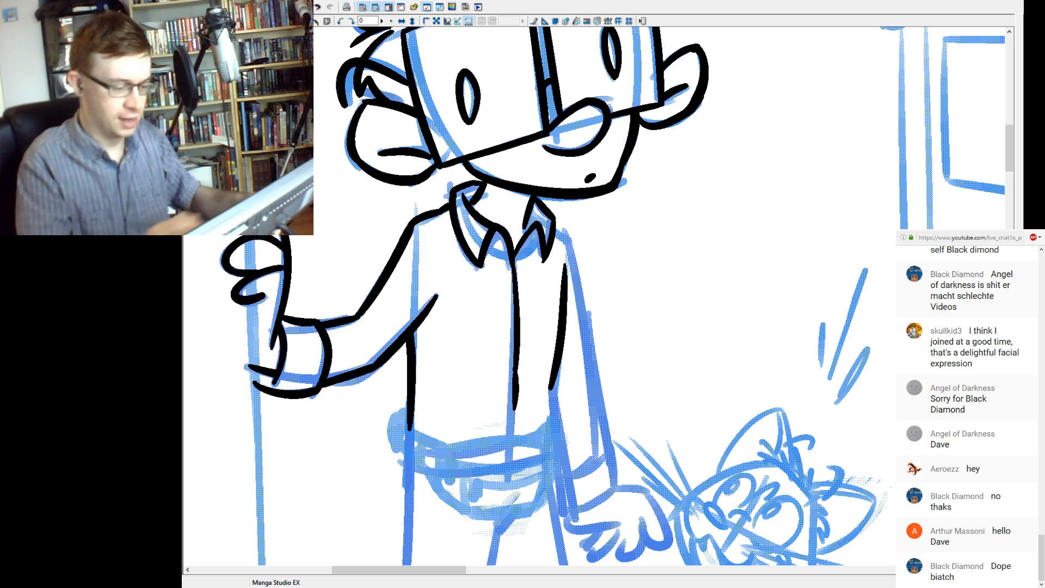
Hide the blue body sketch and ink the waist bag's upper band, side strap and small buckle details.
left_click_drag(550, 348, 523, 261)
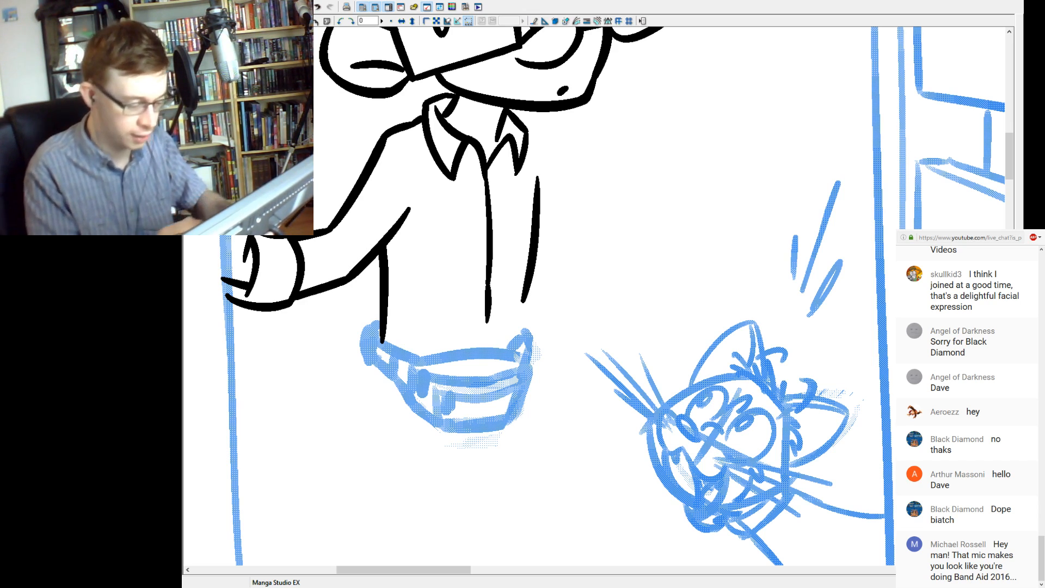
left_click_drag(414, 362, 523, 354)
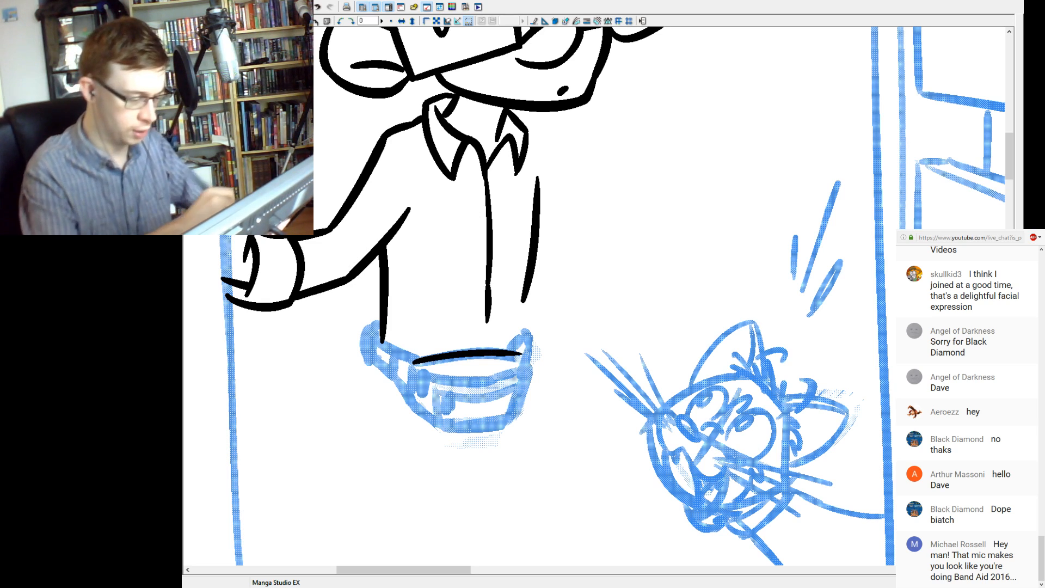
left_click_drag(376, 338, 416, 362)
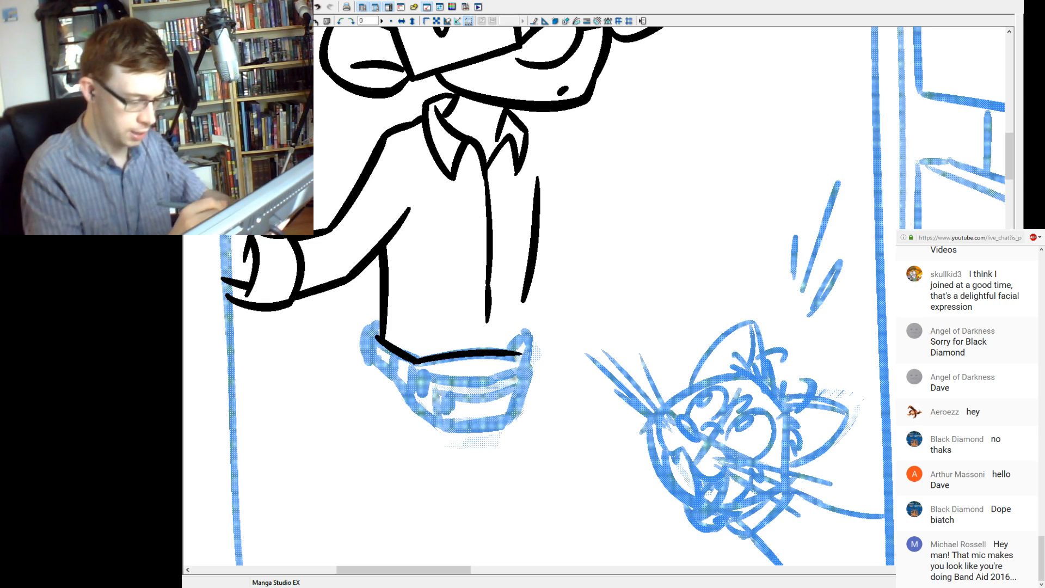
mouse_move(377, 322)
left_mouse_down()
mouse_move(371, 364)
mouse_move(477, 382)
mouse_move(528, 369)
left_mouse_up()
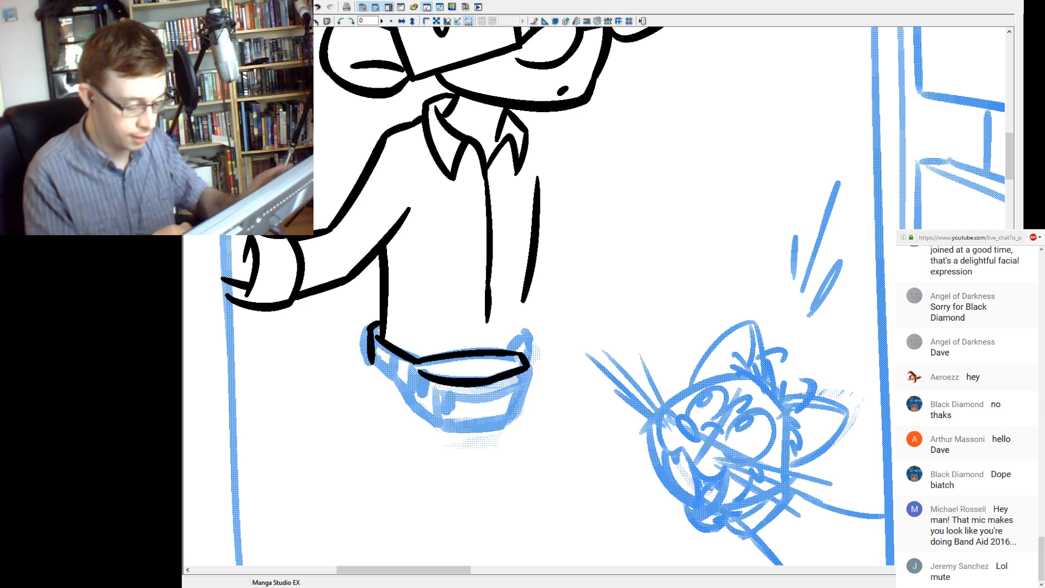
mouse_move(420, 375)
left_mouse_down()
mouse_move(427, 394)
mouse_move(392, 375)
mouse_move(404, 386)
left_mouse_up()
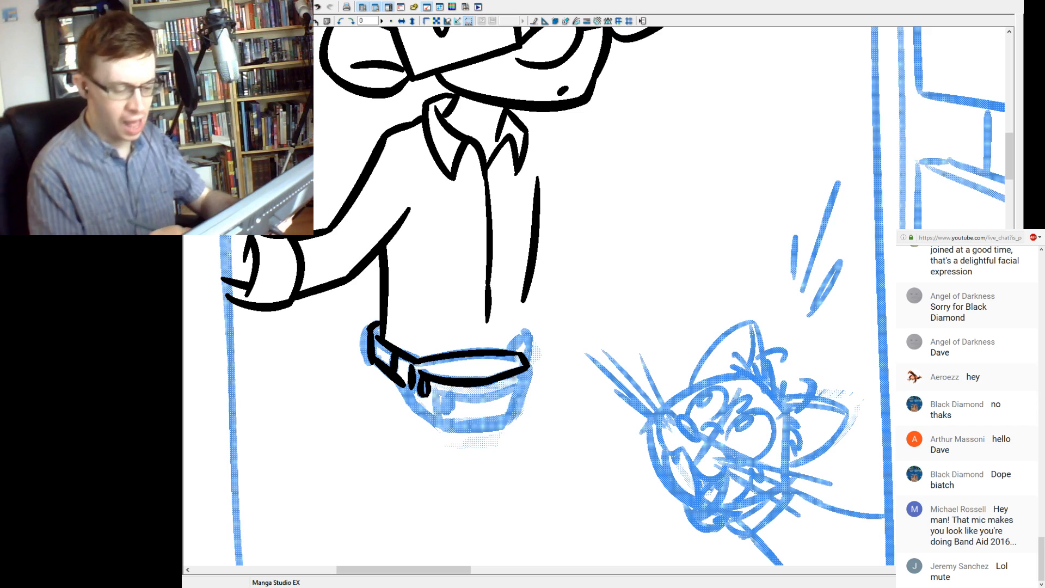
Ink the waist bag's front pouch with its pocket edges and zip pull, the curved bottom, and the outer edge joining the strap.
mouse_move(435, 391)
left_mouse_down()
mouse_move(493, 398)
mouse_move(539, 378)
mouse_move(523, 385)
mouse_move(525, 375)
mouse_move(503, 429)
left_mouse_up()
key("ctrl+z")
key("ctrl+z")
key("ctrl+z")
left_click_drag(524, 383, 503, 426)
mouse_move(435, 389)
left_mouse_down()
mouse_move(439, 421)
mouse_move(447, 403)
mouse_move(449, 416)
mouse_move(512, 418)
left_mouse_up()
key("ctrl+z")
left_click_drag(437, 430, 521, 419)
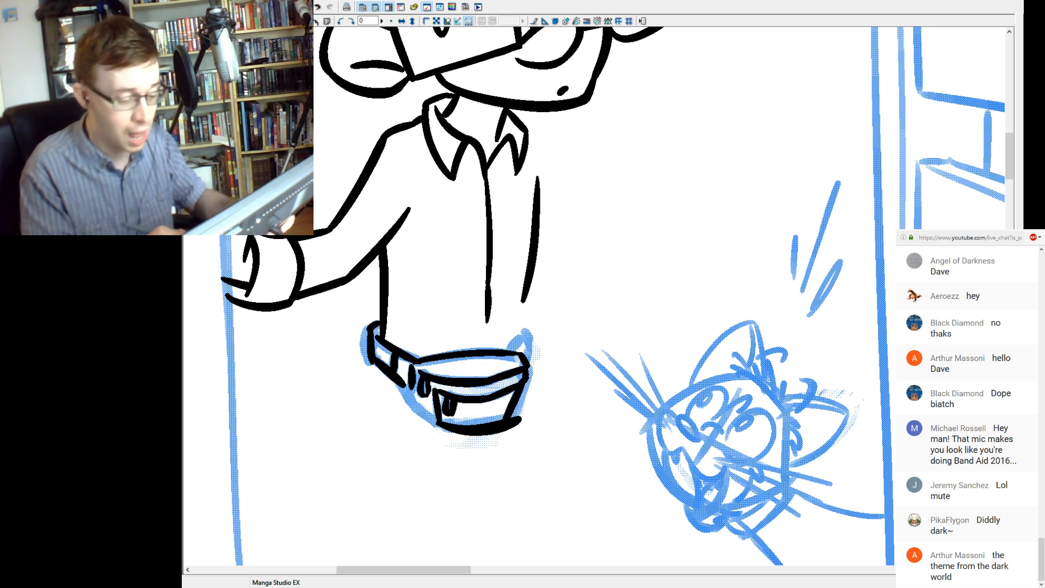
left_click_drag(522, 417, 509, 424)
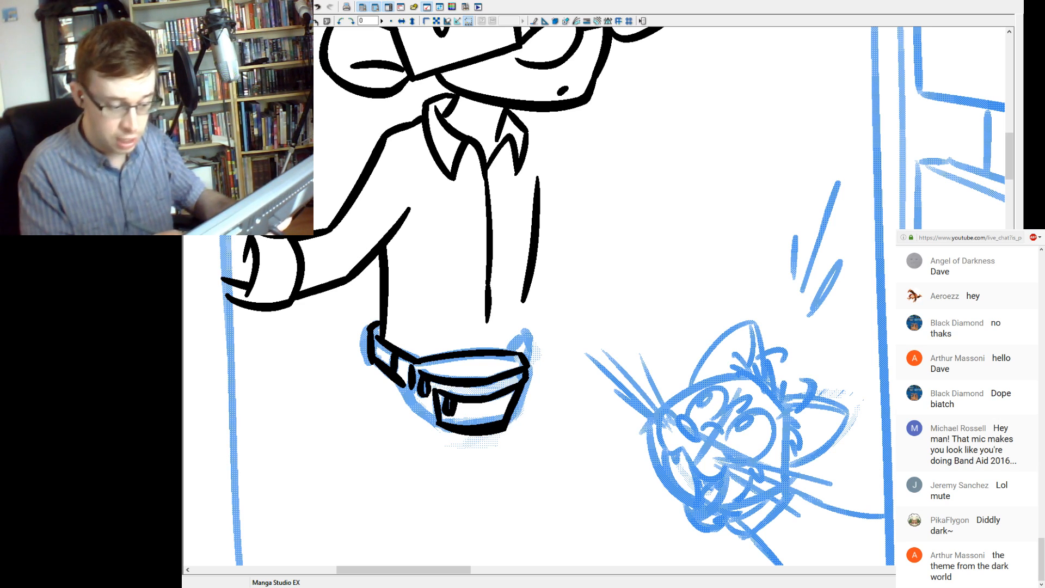
left_click_drag(403, 385, 436, 422)
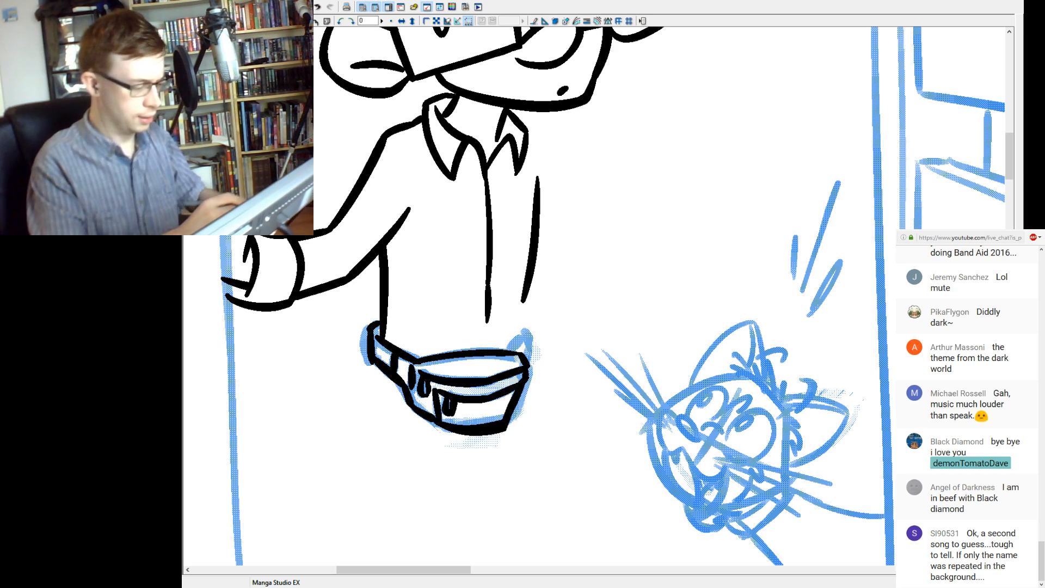
Round off the waist strap's outer end and ink the opposite strap end up to the shirt's side line.
left_click_drag(370, 355, 374, 365)
key("ctrl+z")
key("ctrl+y")
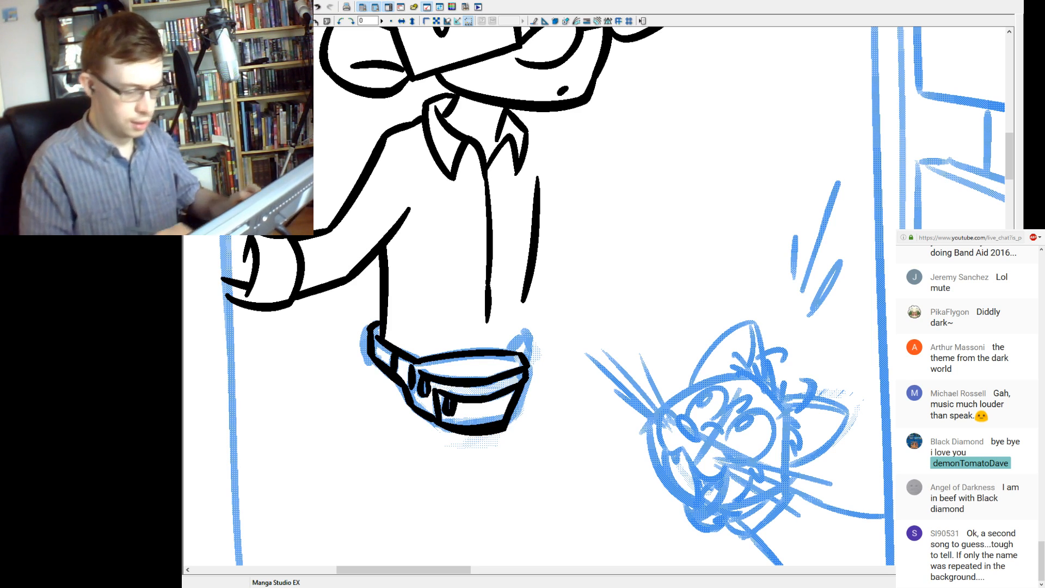
mouse_move(526, 330)
left_mouse_down()
mouse_move(510, 351)
mouse_move(526, 365)
left_mouse_up()
key("ctrl+z")
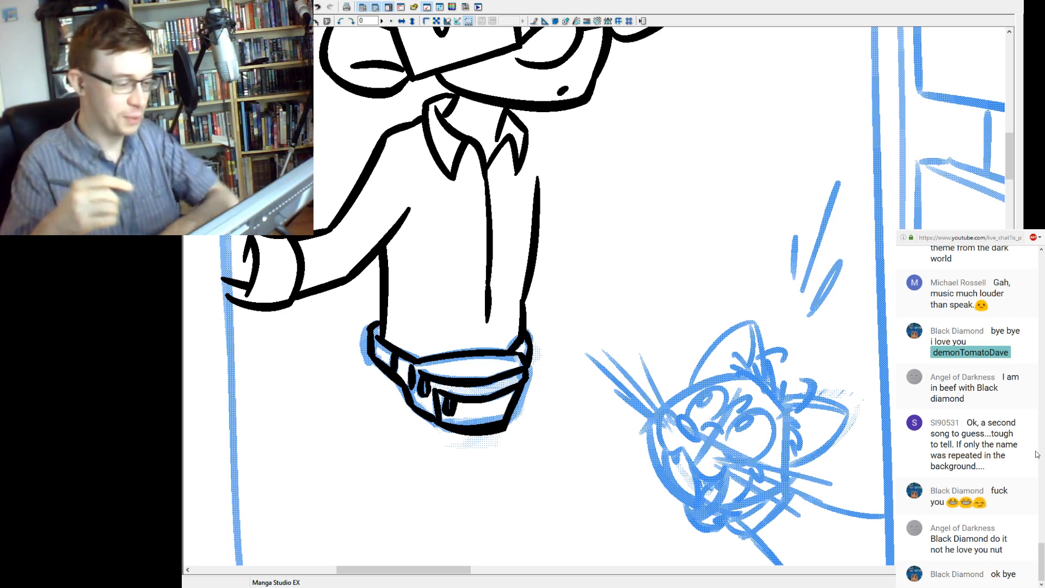
mouse_move(602, 238)
left_mouse_down()
mouse_move(626, 235)
mouse_move(705, 278)
left_mouse_up()
key("ctrl+z")
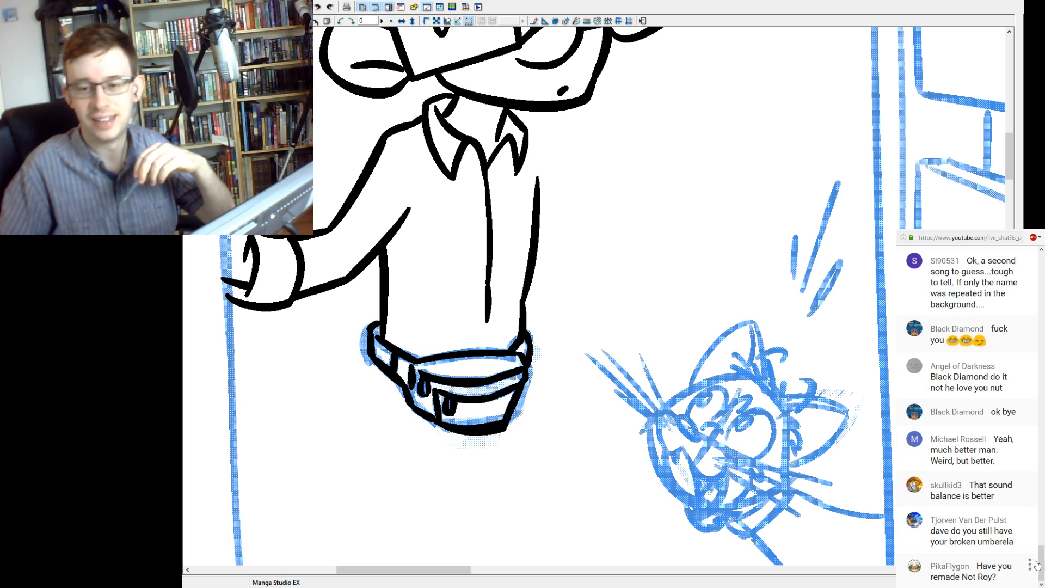
Look back through the recent viewer comments in the live chat and return to the newest message.
left_click_drag(1041, 565, 1041, 553)
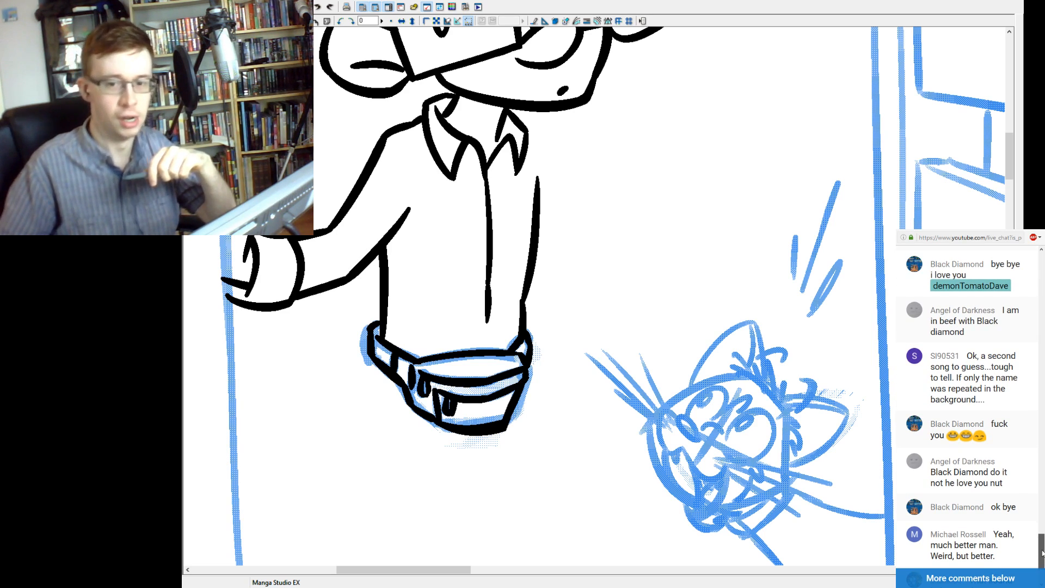
left_click_drag(1041, 553, 1043, 538)
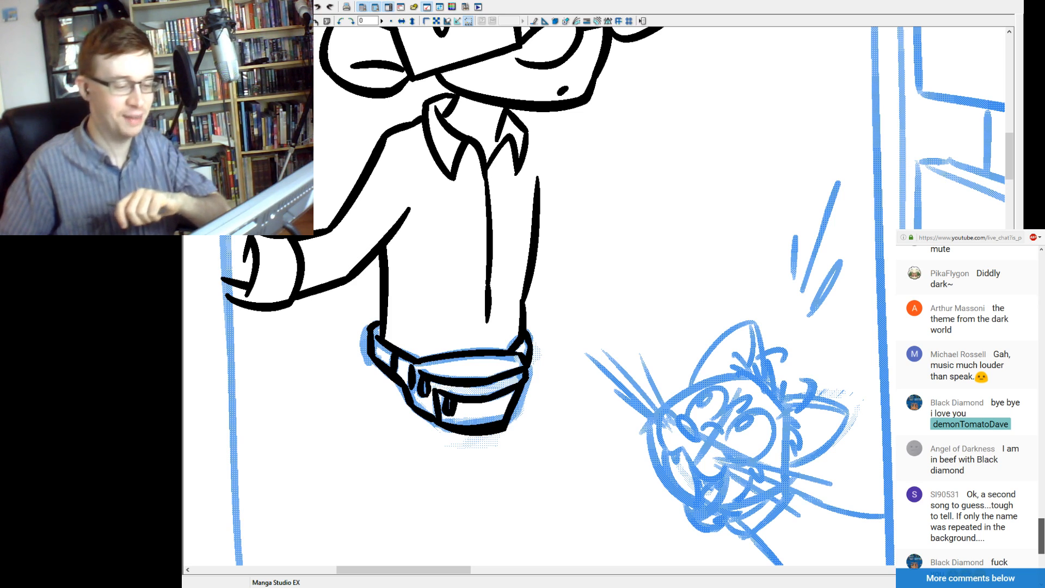
left_click_drag(1043, 538, 1043, 567)
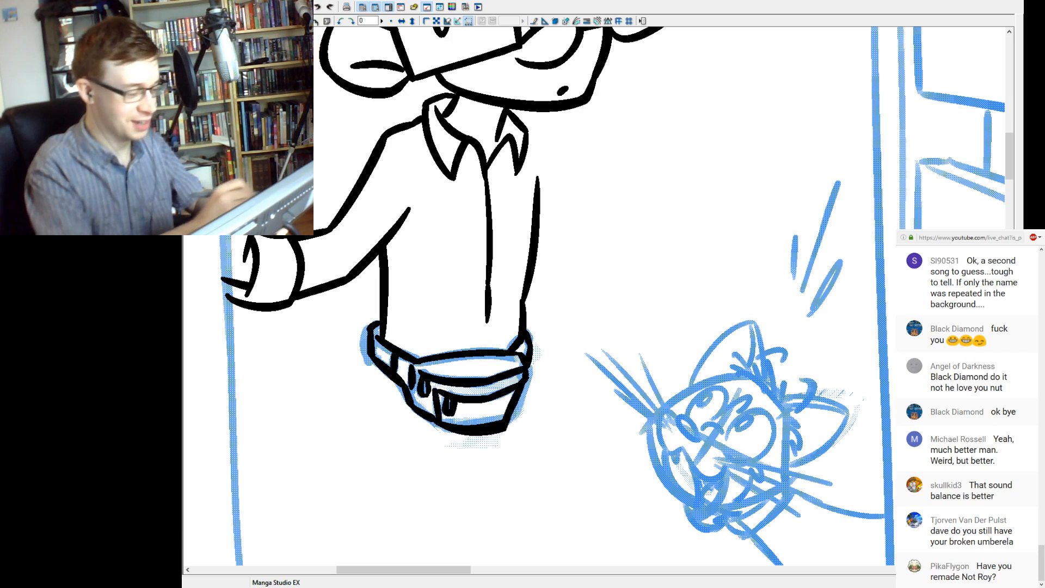
Bring back the character's blue body sketch beneath the ink lines.
scroll(593, 296, "up", 4)
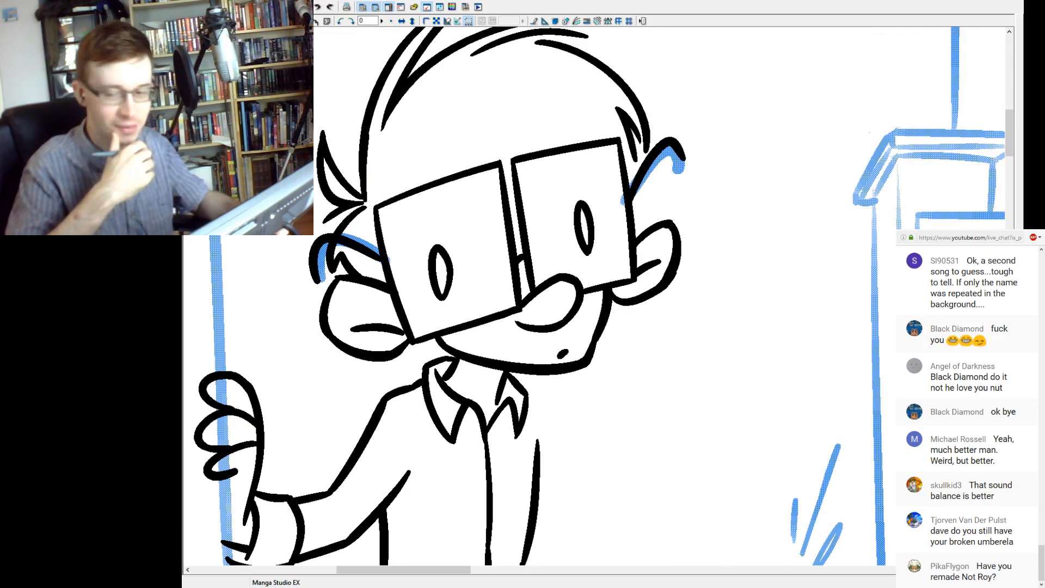
scroll(539, 296, "down", 3)
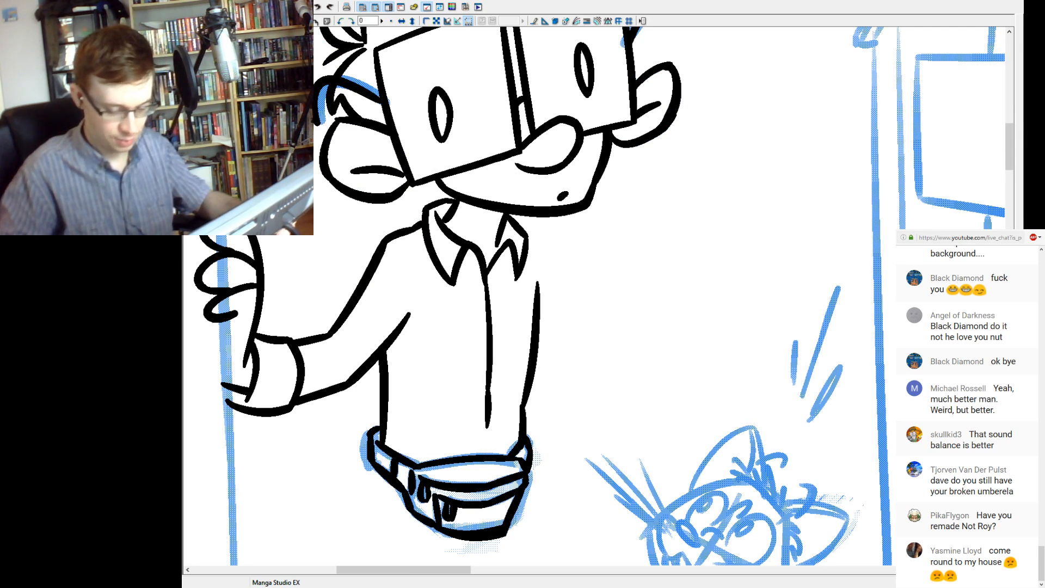
key("ctrl+z")
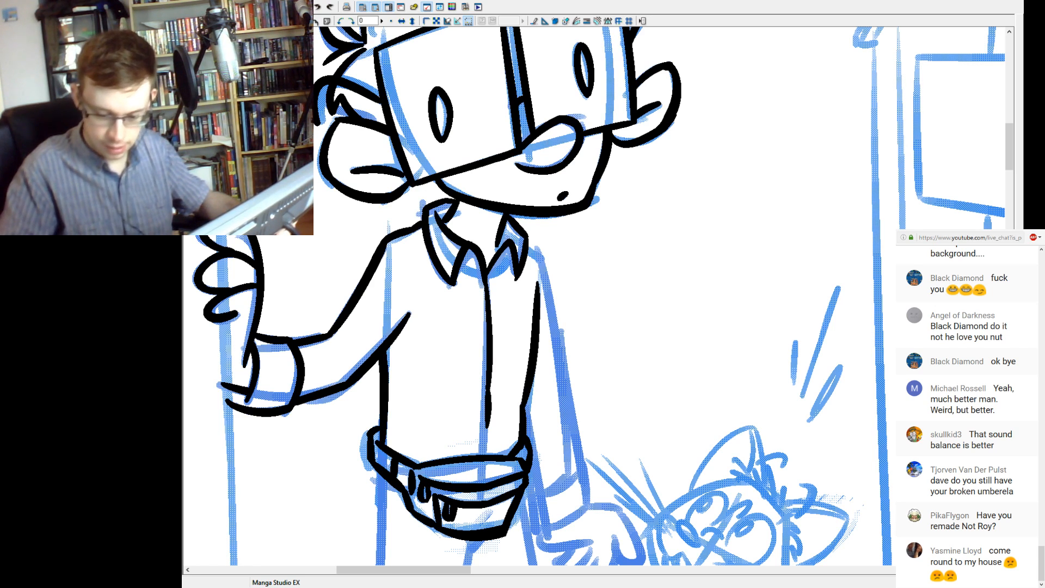
mouse_move(544, 337)
left_mouse_down()
mouse_move(578, 267)
mouse_move(537, 300)
mouse_move(530, 263)
left_mouse_up()
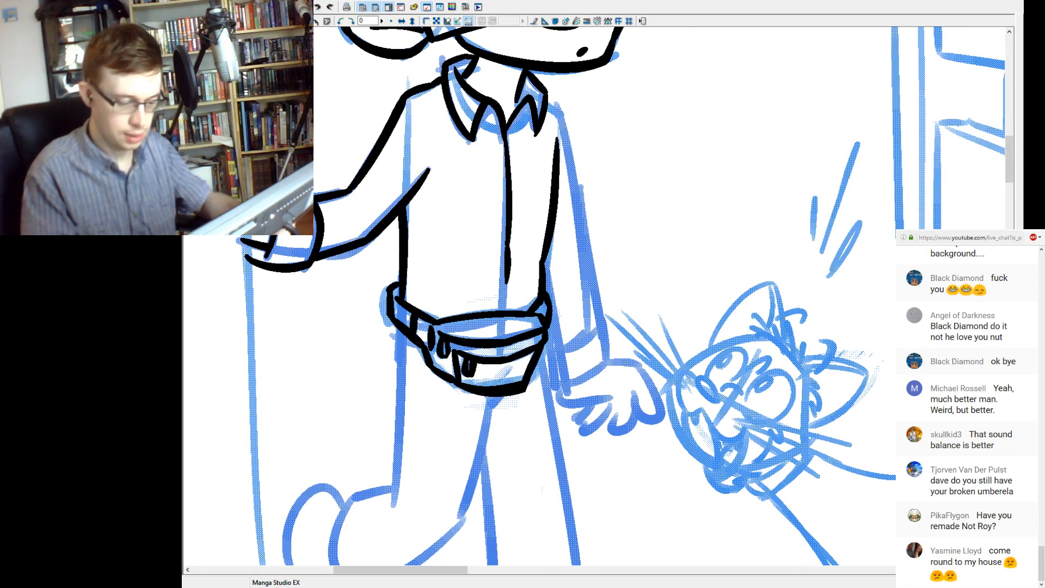
key("ctrl+minus")
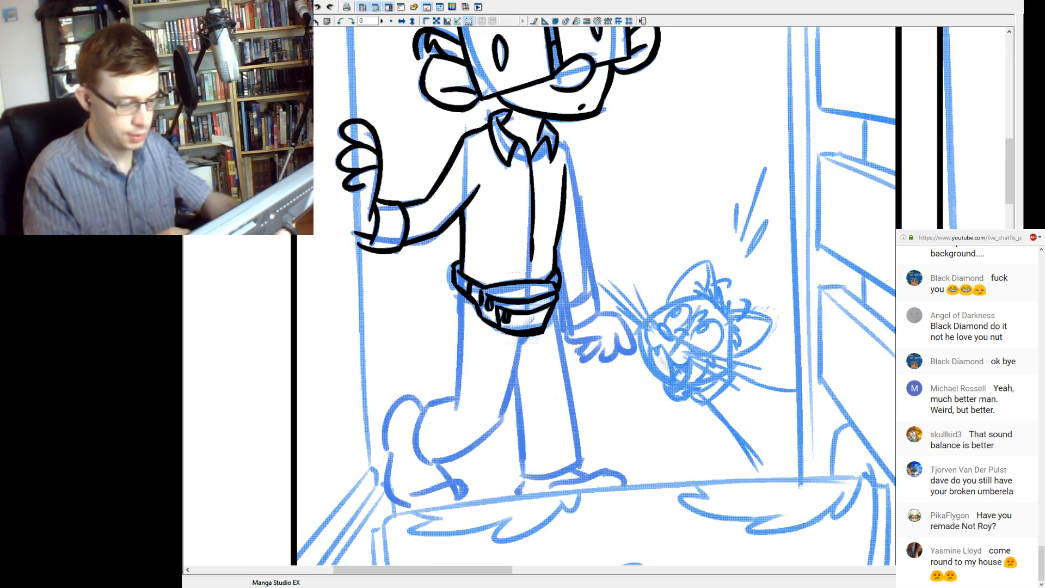
Ink the shirt cuff of the character's lowered arm and the sleeve's inner line running down beside the waist bag.
left_click_drag(594, 299, 541, 334)
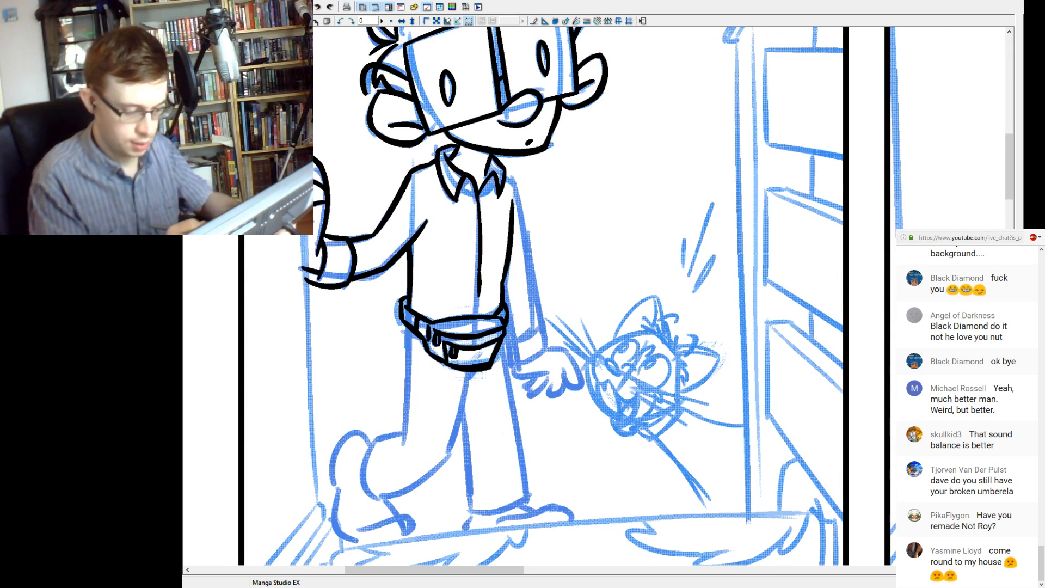
mouse_move(506, 364)
left_mouse_down()
mouse_move(546, 348)
mouse_move(544, 329)
mouse_move(517, 343)
mouse_move(546, 322)
mouse_move(546, 349)
mouse_move(508, 363)
left_mouse_up()
key("ctrl+z")
key("ctrl+z")
left_click_drag(507, 318, 509, 341)
key("ctrl+z")
key("ctrl+z")
left_click_drag(506, 277, 513, 340)
key("ctrl+z")
left_click_drag(505, 273, 512, 341)
key("ctrl+z")
left_click_drag(504, 278, 512, 340)
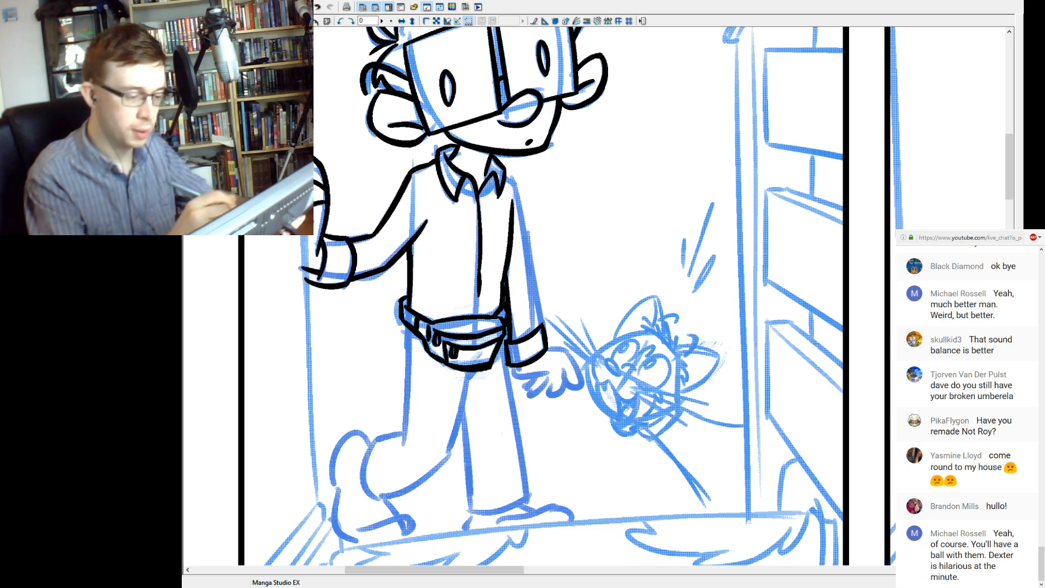
Ink the lowered arm's outer sleeve line from shoulder to cuff, and the open hand with its fingers and thumb.
left_click_drag(505, 172, 526, 272)
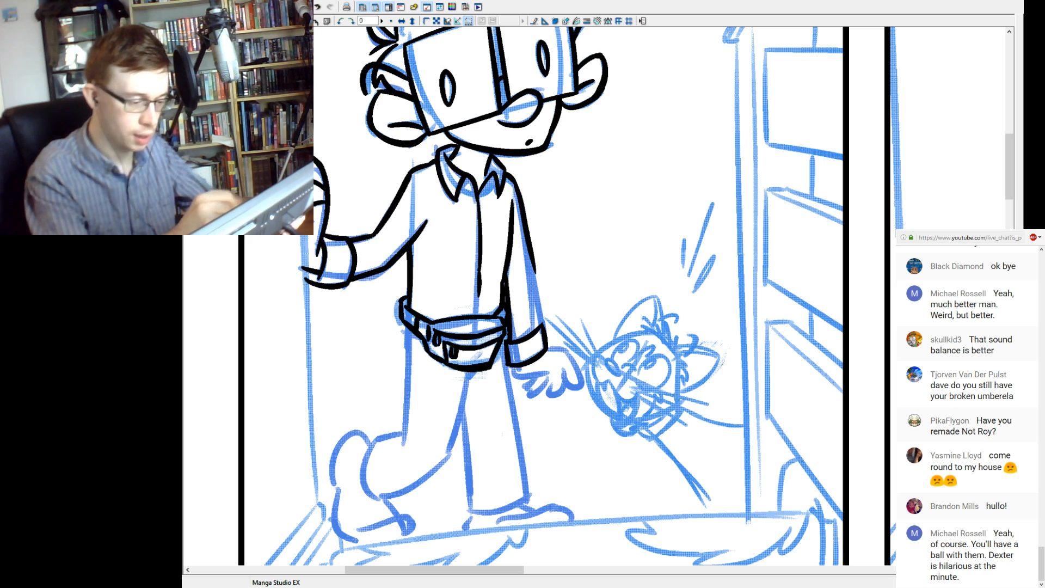
key("ctrl+z")
left_click_drag(515, 183, 542, 327)
mouse_move(513, 369)
left_mouse_down()
mouse_move(553, 371)
mouse_move(521, 378)
mouse_move(546, 370)
mouse_move(581, 387)
left_mouse_up()
key("ctrl+z")
key("ctrl+z")
key("ctrl+z")
key("ctrl+z")
mouse_move(547, 349)
left_mouse_down()
mouse_move(567, 356)
mouse_move(547, 396)
left_mouse_up()
mouse_move(548, 397)
left_mouse_down()
mouse_move(565, 380)
mouse_move(560, 392)
mouse_move(533, 397)
mouse_move(528, 387)
mouse_move(564, 371)
left_mouse_up()
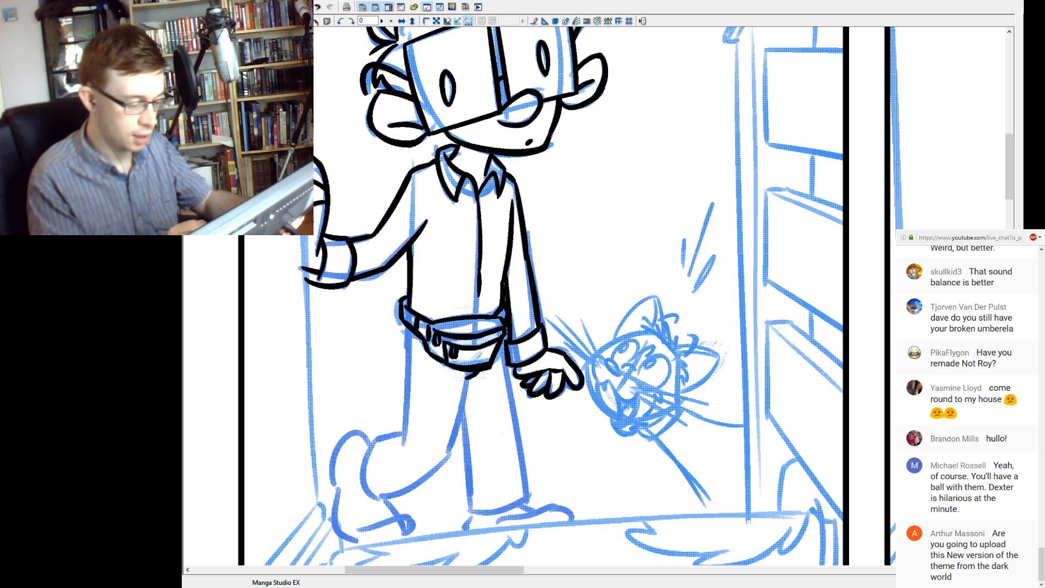
Ink the back edge of the raised leg's trouser from the waist bag down to the bend.
left_click_drag(405, 328, 407, 366)
key("ctrl+z")
left_click_drag(405, 325, 404, 436)
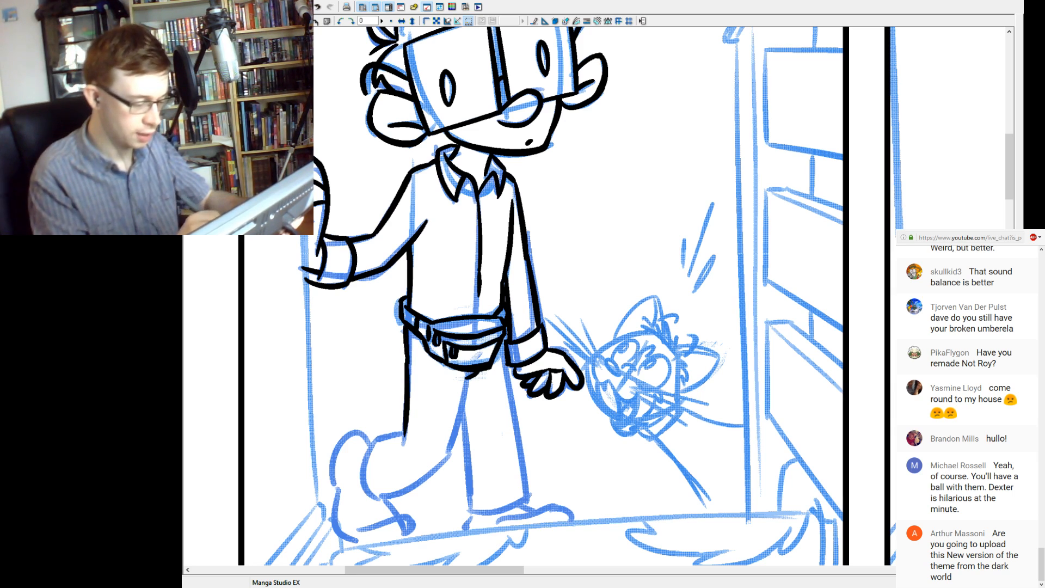
key("ctrl+z")
left_click_drag(406, 364, 404, 439)
key("ctrl+z")
left_click_drag(407, 351, 404, 438)
key("ctrl+z")
left_click_drag(407, 361, 403, 439)
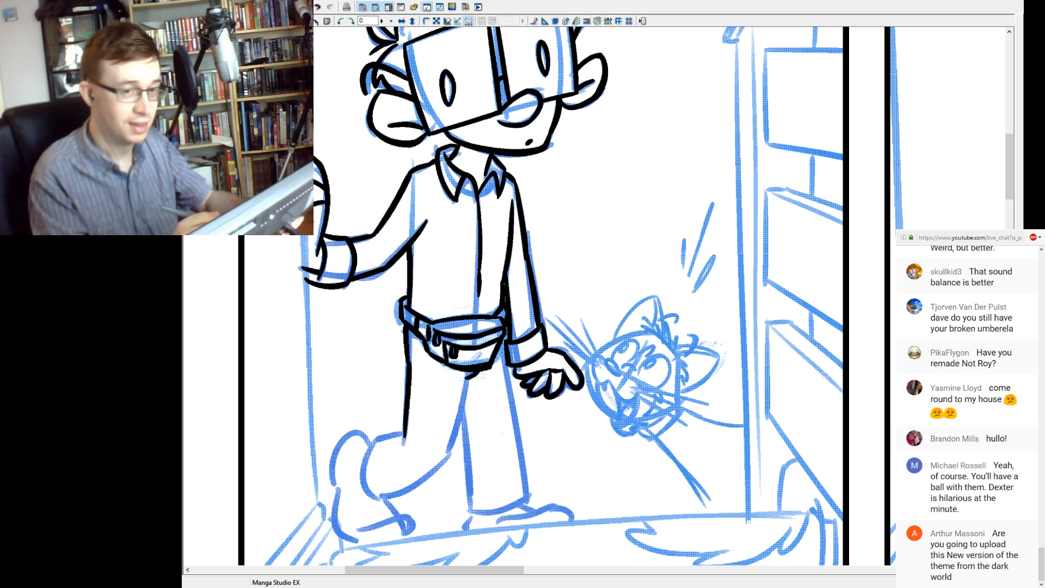
key("ctrl+z")
left_click_drag(407, 359, 404, 439)
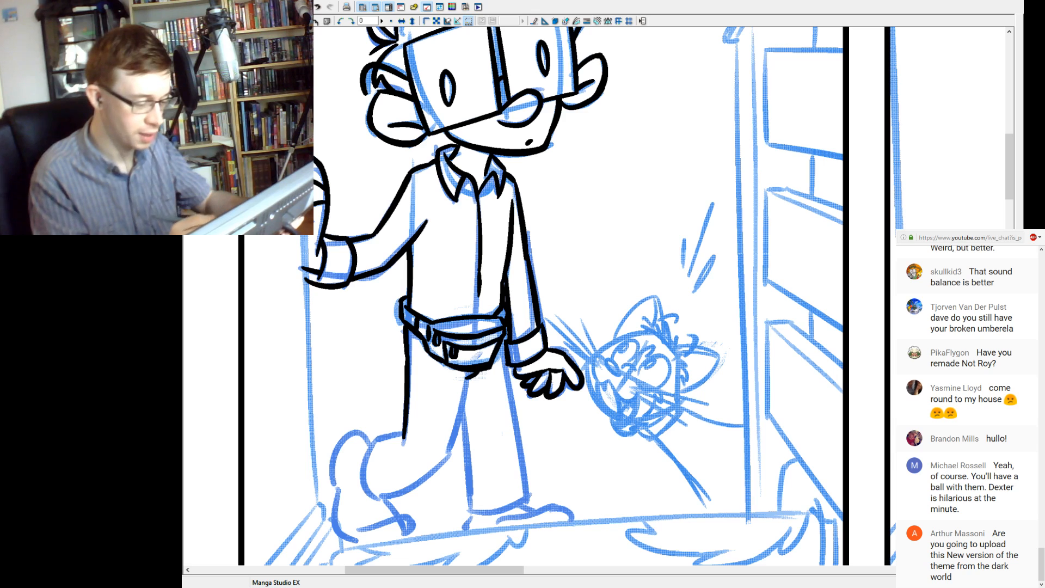
Ink the raised leg's inner line and the rounded trouser end bending back behind the character.
left_click_drag(469, 378, 453, 452)
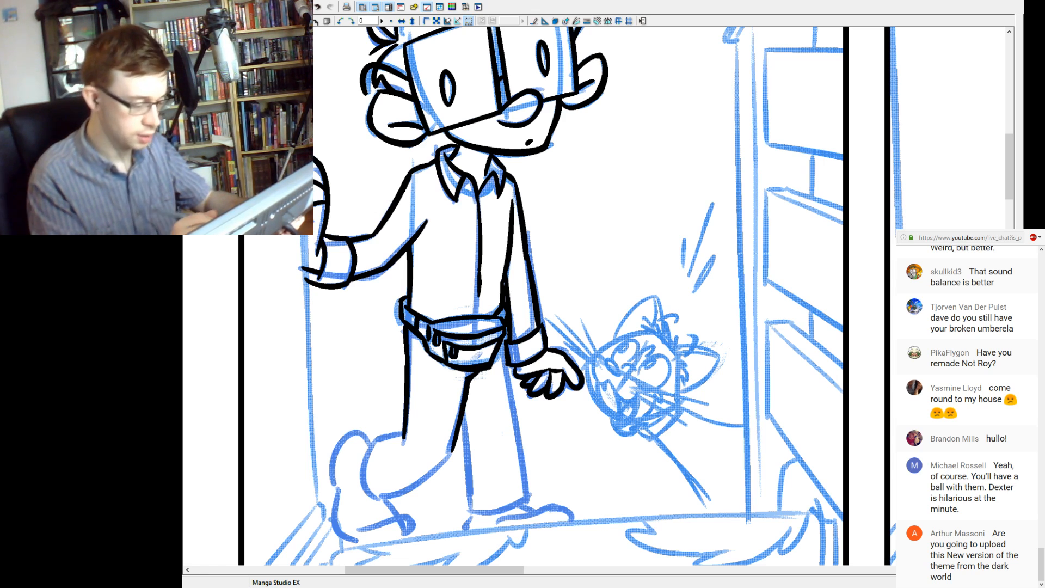
mouse_move(375, 436)
left_mouse_down()
mouse_move(404, 431)
mouse_move(382, 501)
left_mouse_up()
key("ctrl+z")
mouse_move(375, 437)
left_mouse_down()
mouse_move(387, 497)
mouse_move(452, 446)
left_mouse_up()
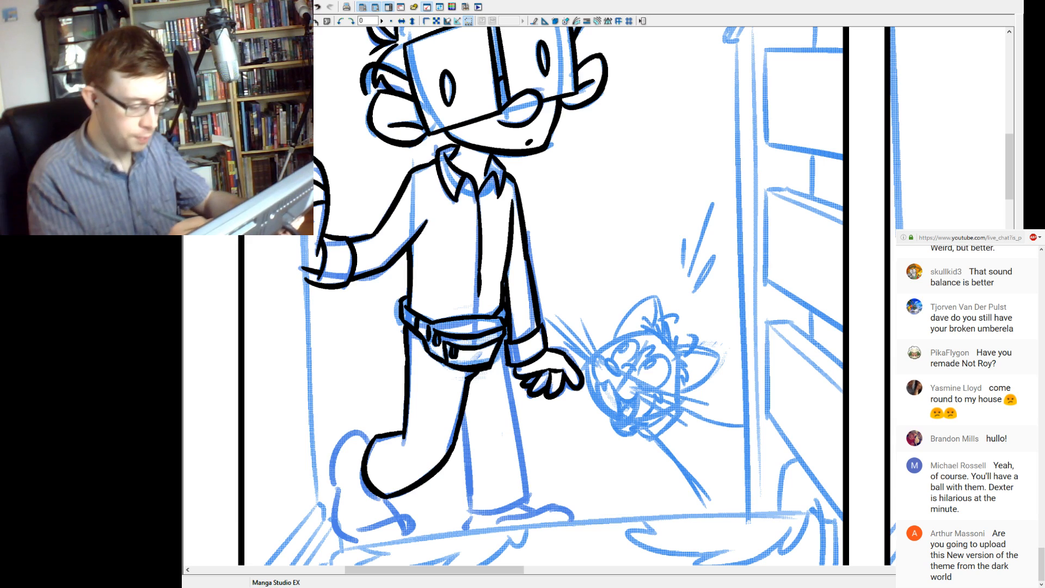
Ink the standing trouser leg with both side lines and its curved bottom hem.
left_click_drag(466, 406, 471, 511)
left_click_drag(505, 342, 528, 467)
key("ctrl+z")
left_click_drag(503, 339, 530, 493)
left_click_drag(525, 450, 529, 500)
key("ctrl+z")
left_click_drag(468, 512, 529, 499)
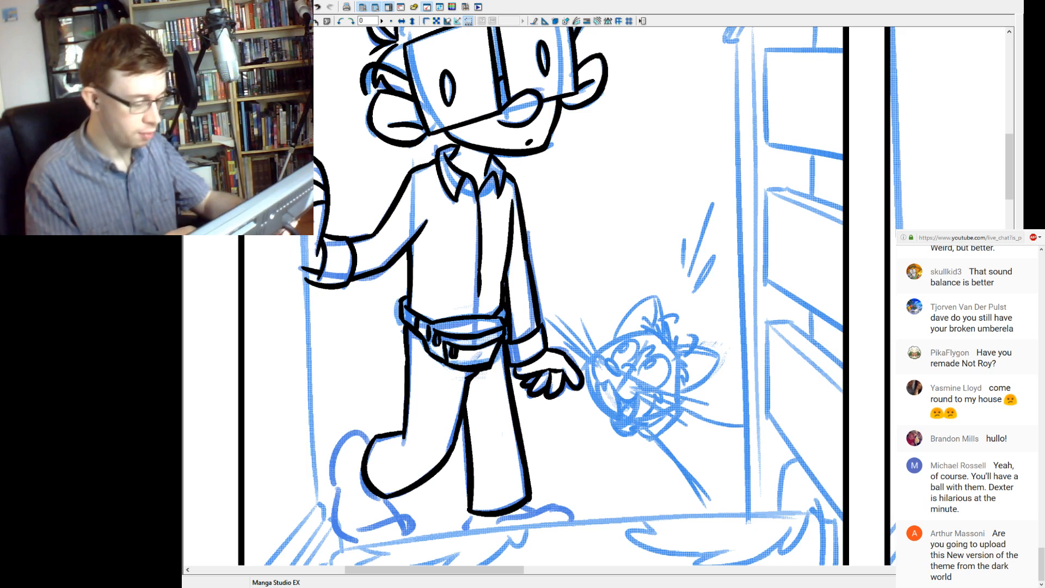
Ink the raised foot's shoe front, its toe curve and the lower back edge of the sole.
left_click_drag(436, 463, 480, 390)
mouse_move(409, 457)
left_mouse_down()
mouse_move(466, 454)
mouse_move(430, 452)
mouse_move(458, 451)
mouse_move(455, 463)
left_mouse_up()
key("ctrl+z")
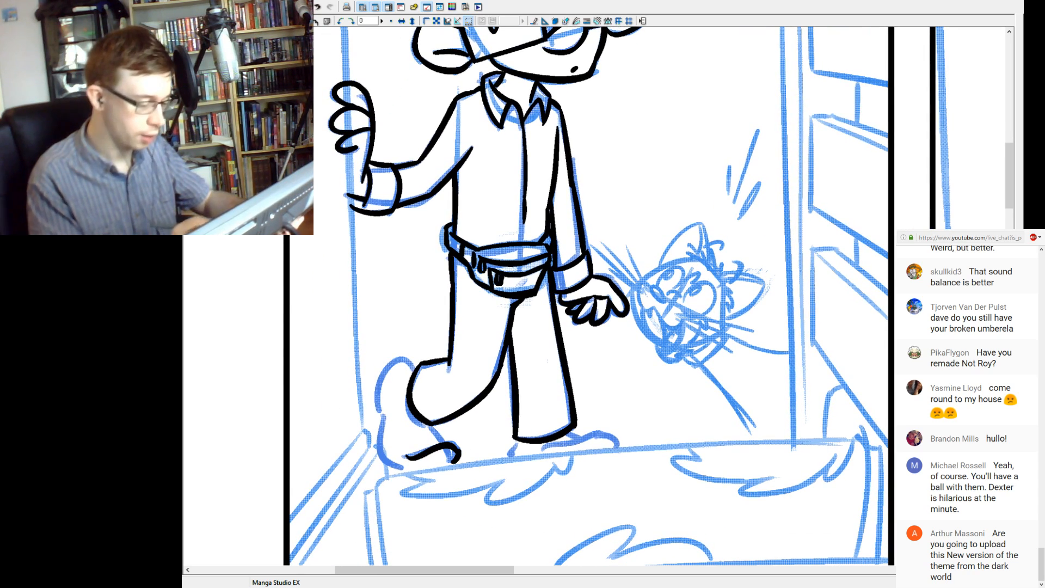
left_click_drag(428, 427, 442, 444)
key("ctrl+z")
key("ctrl+z")
left_click_drag(383, 415, 414, 474)
Close the raised shoe with its rounded heel, and ink the standing foot's shoe below the trouser hem.
key("ctrl+z")
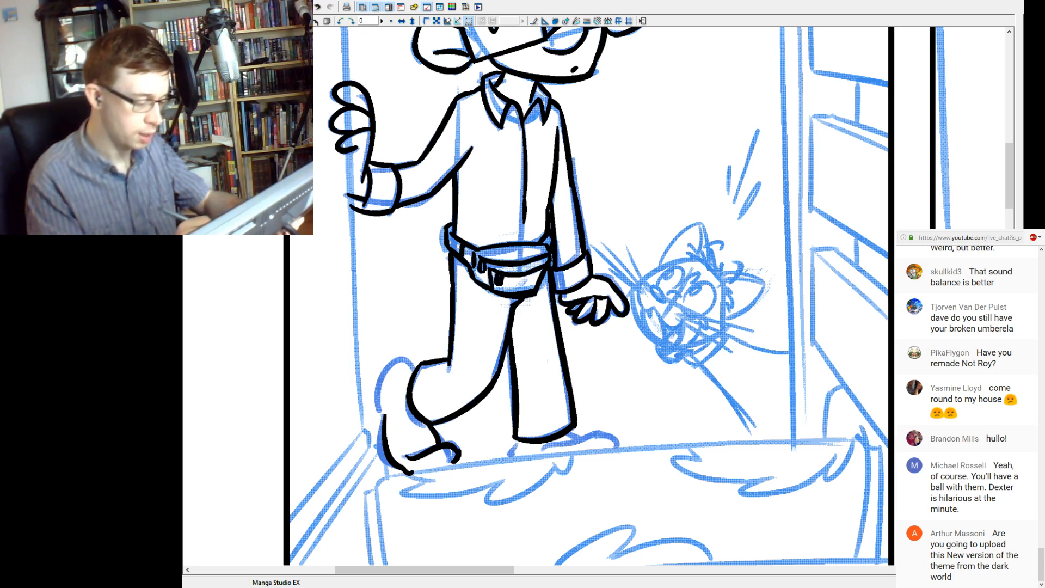
left_click_drag(384, 416, 411, 360)
key("ctrl+z")
mouse_move(384, 417)
left_mouse_down()
mouse_move(393, 364)
mouse_move(411, 360)
left_mouse_up()
key("ctrl+z")
mouse_move(384, 416)
left_mouse_down()
mouse_move(407, 353)
mouse_move(415, 376)
left_mouse_up()
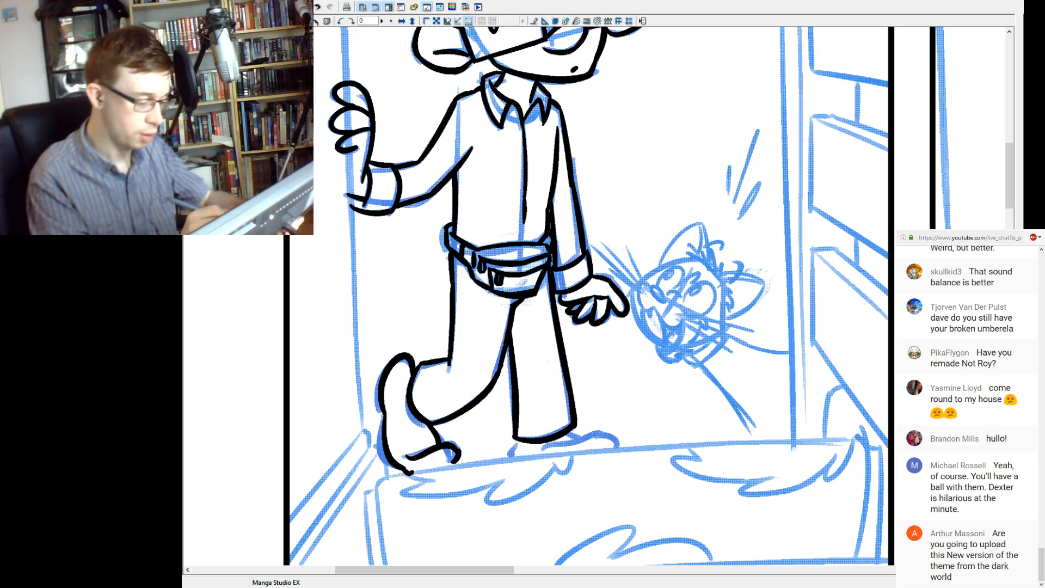
mouse_move(519, 441)
left_mouse_down()
mouse_move(512, 456)
mouse_move(606, 435)
mouse_move(617, 447)
left_mouse_up()
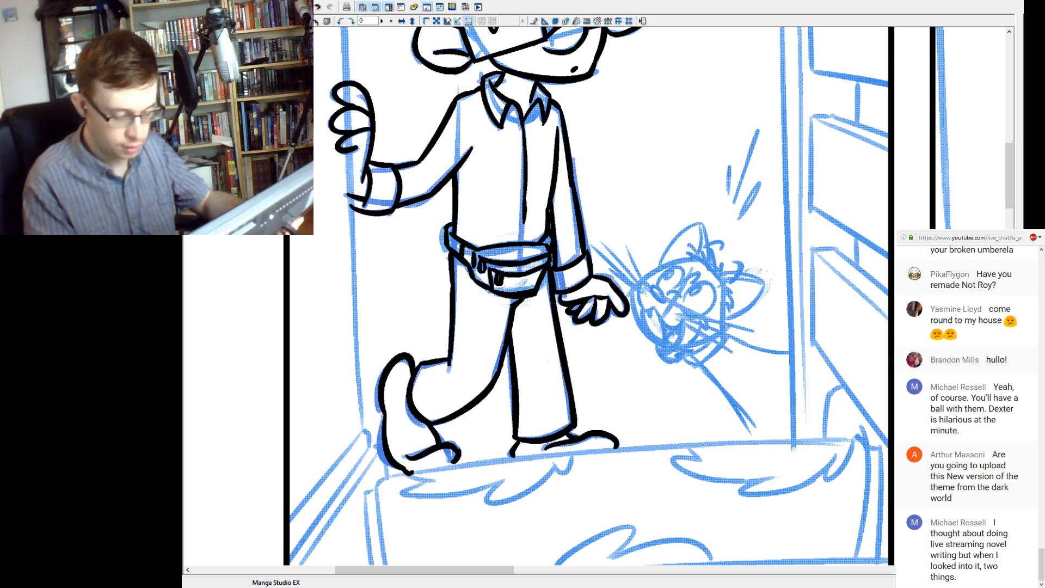
Ink the oval nose of the cat's head peeking out beside the character's lowered hand.
left_click_drag(599, 245, 469, 373)
left_click_drag(544, 272, 525, 321)
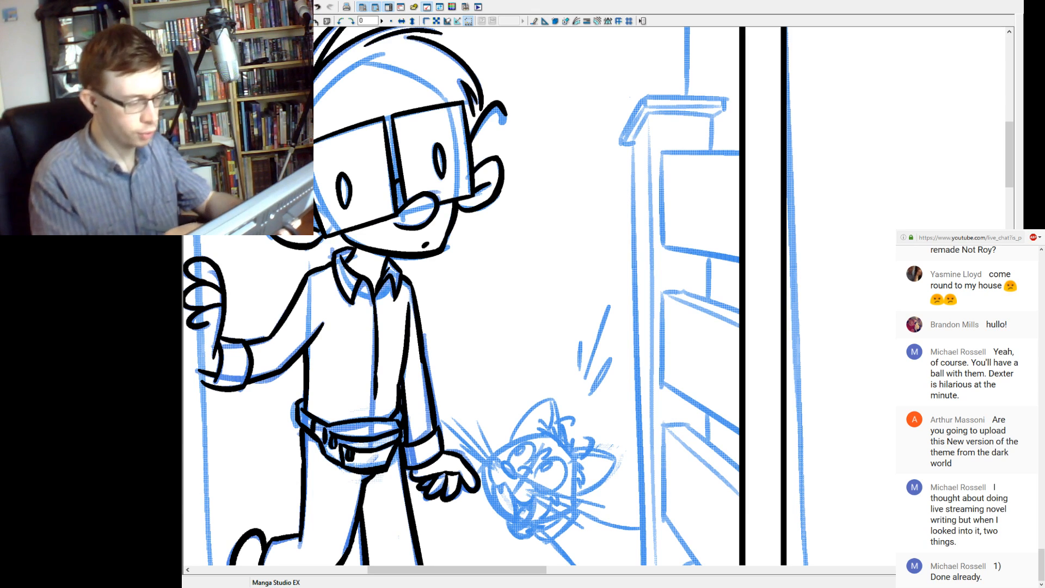
left_click_drag(545, 353, 508, 297)
mouse_move(595, 428)
left_mouse_down()
mouse_move(592, 382)
mouse_move(551, 319)
mouse_move(537, 345)
left_mouse_up()
key("ctrl+z")
left_click(568, 356, "ctrl")
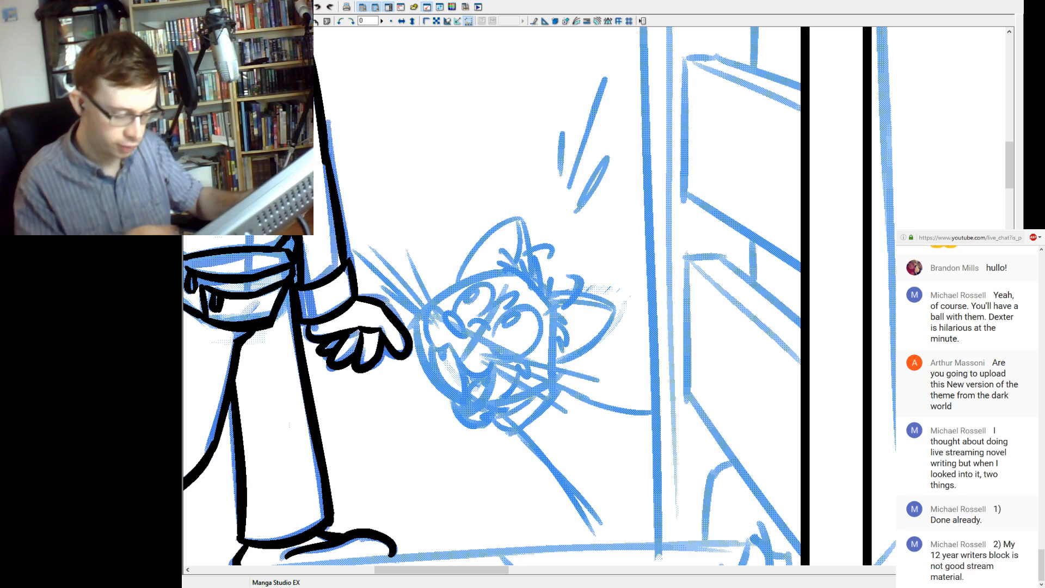
mouse_move(467, 338)
left_mouse_down()
mouse_move(442, 314)
mouse_move(467, 337)
left_mouse_up()
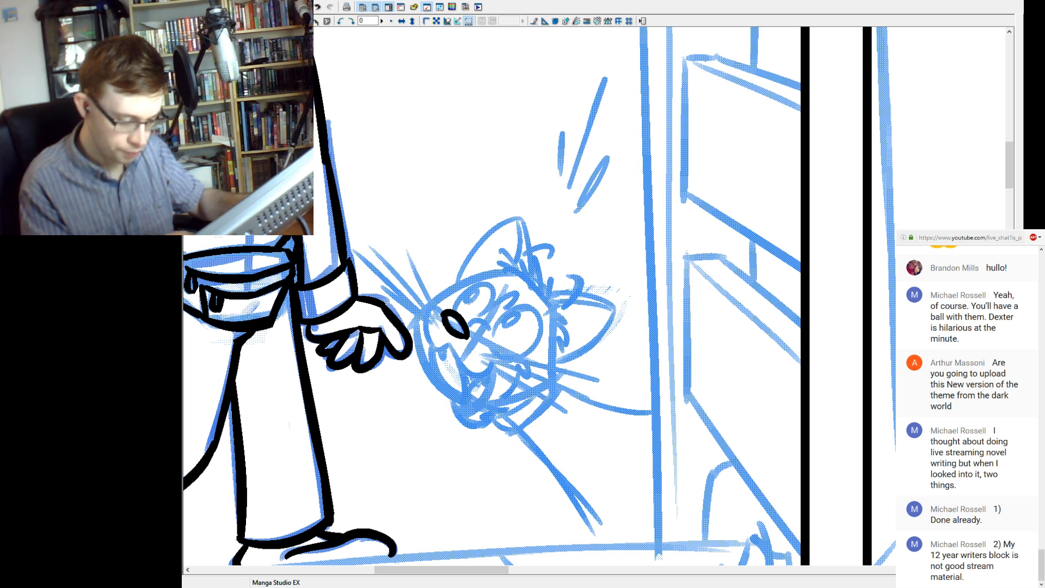
key("ctrl+z")
key("ctrl+y")
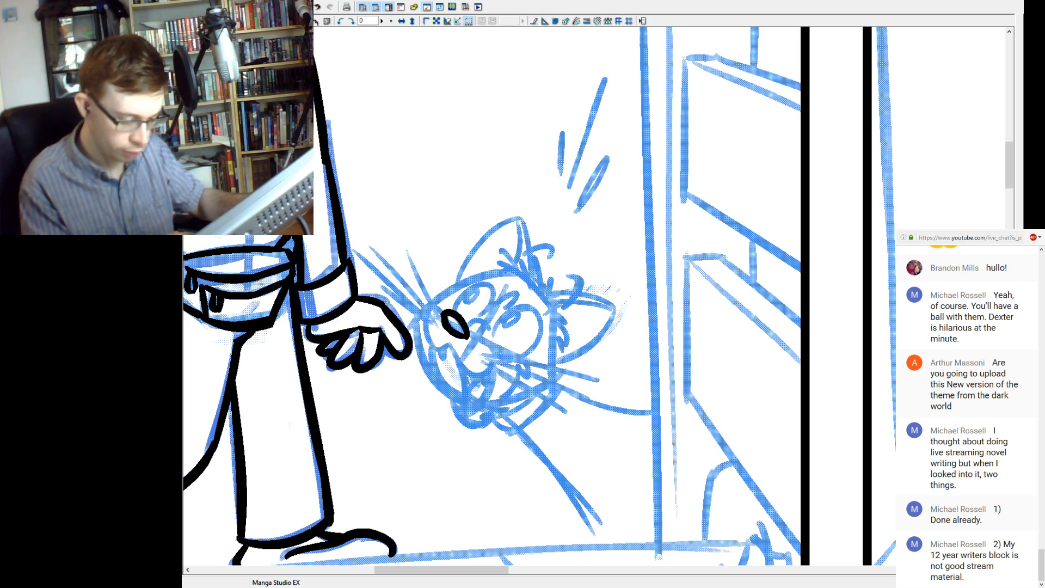
key("ctrl+z")
key("ctrl+y")
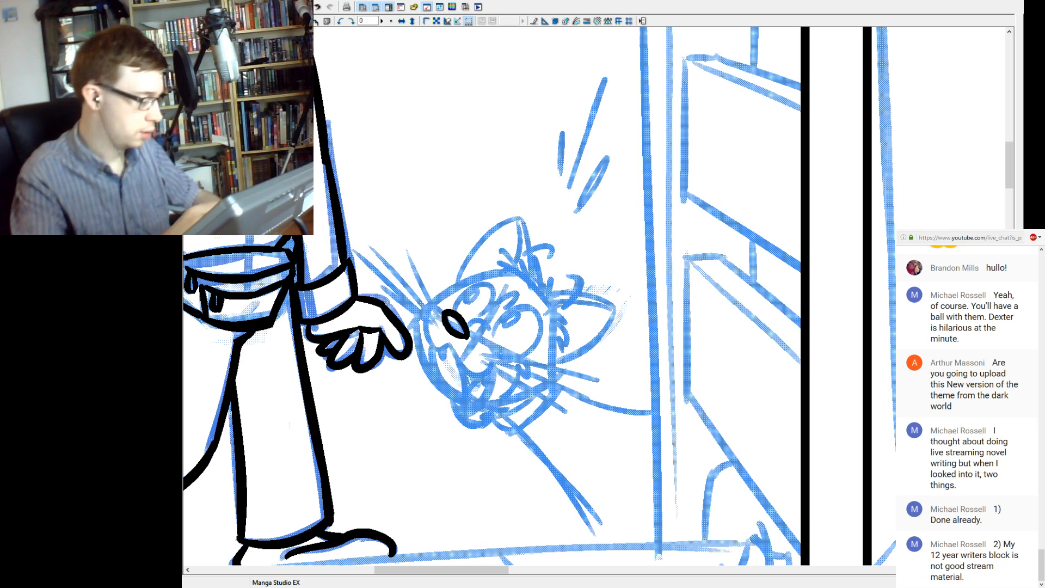
key("ctrl+z")
key("ctrl+y")
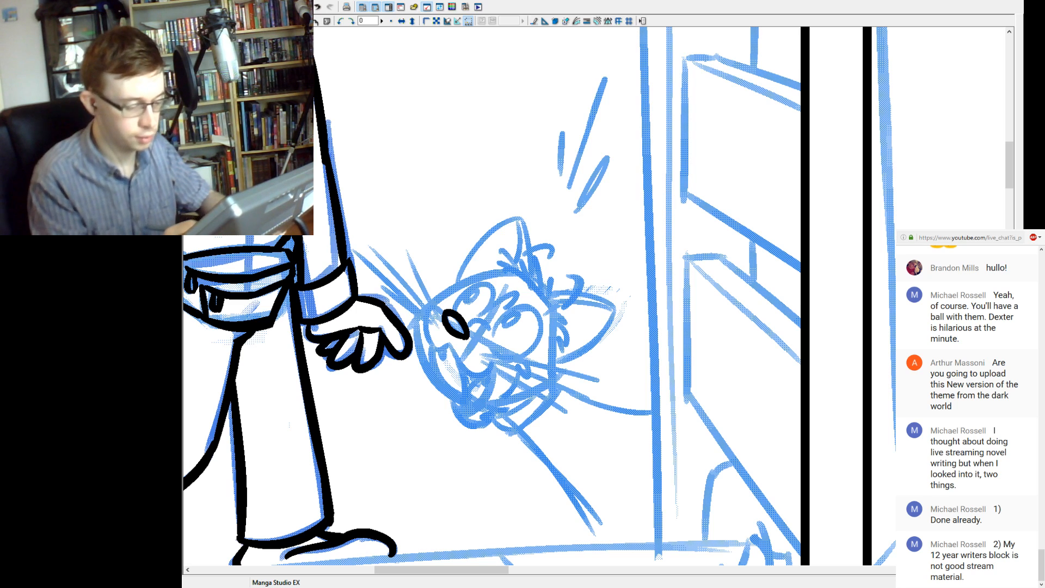
Ink the inner upper curve of the cat's eye nearest the doorway edge.
mouse_move(493, 333)
left_mouse_down()
mouse_move(533, 309)
mouse_move(515, 359)
left_mouse_up()
key("ctrl+z")
key("ctrl+z")
key("ctrl+z")
key("ctrl+z")
key("ctrl+z")
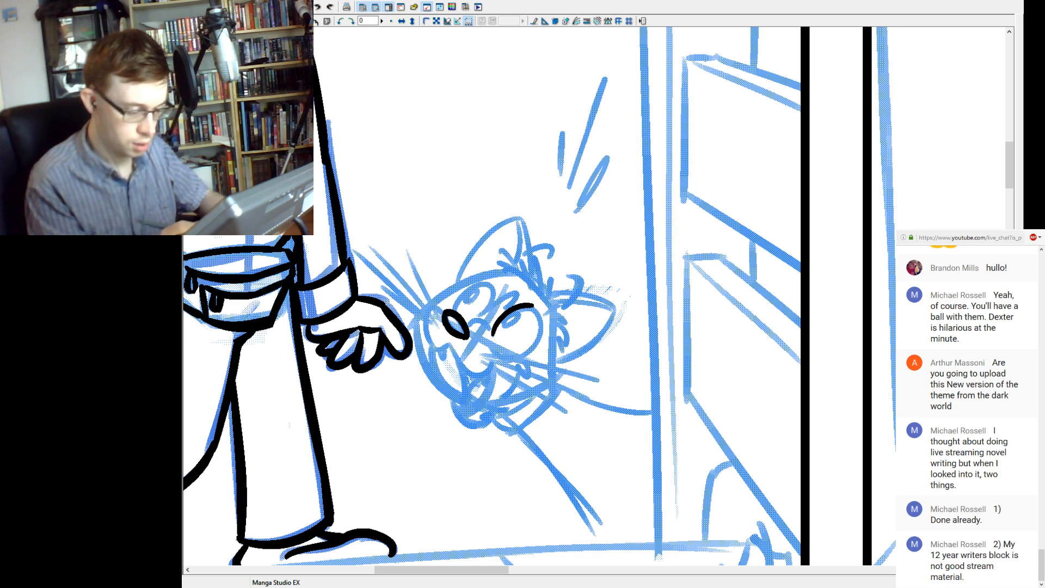
key("ctrl+z")
mouse_move(493, 335)
left_mouse_down()
mouse_move(533, 305)
mouse_move(496, 320)
mouse_move(533, 304)
left_mouse_up()
key("ctrl+z")
key("ctrl+z")
key("ctrl+z")
left_click_drag(493, 335, 534, 308)
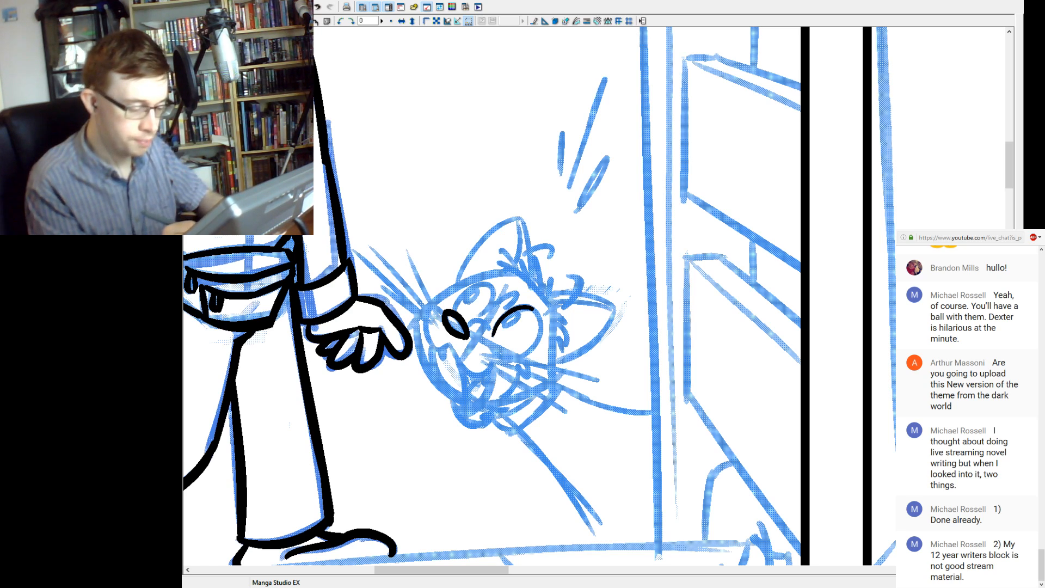
Extend that cat eye's outline around its outer side down to the cheek.
left_click_drag(543, 322, 513, 358)
key("ctrl+z")
left_click_drag(524, 310, 515, 357)
left_click_drag(526, 306, 541, 325)
key("ctrl+z")
key("ctrl+z")
key("ctrl+z")
key("ctrl+z")
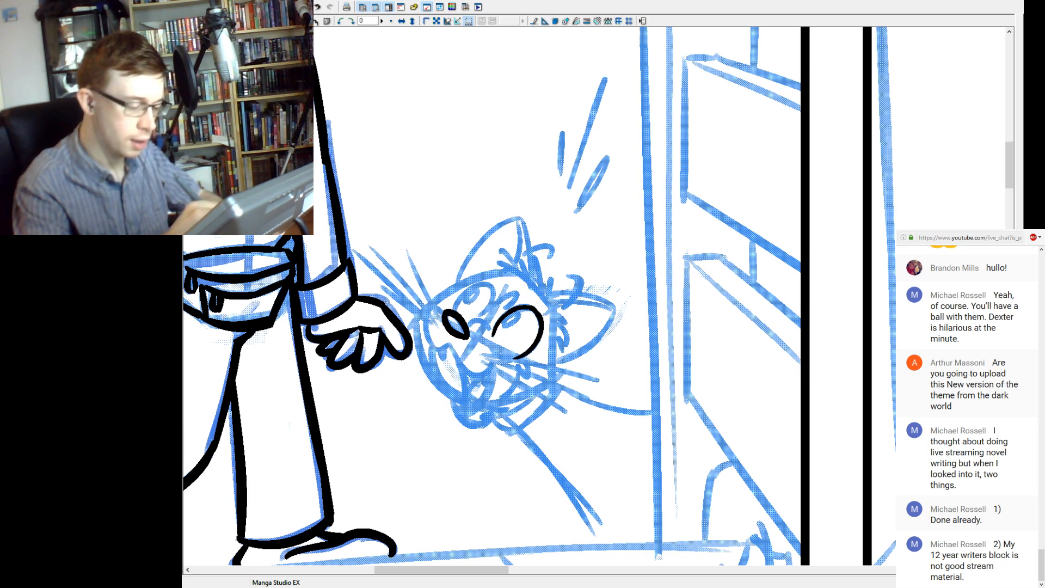
key("ctrl+z")
Ink the pupil inside the cat's outlined eye and the rounded outline of its second eye.
mouse_move(528, 306)
left_mouse_down()
mouse_move(541, 323)
mouse_move(536, 307)
mouse_move(506, 329)
mouse_move(523, 326)
mouse_move(505, 328)
mouse_move(465, 299)
mouse_move(458, 308)
mouse_move(492, 287)
left_mouse_up()
key("ctrl+z")
key("ctrl+z")
key("ctrl+z")
key("ctrl+z")
key("ctrl+z")
key("ctrl+z")
key("ctrl+z")
key("ctrl+z")
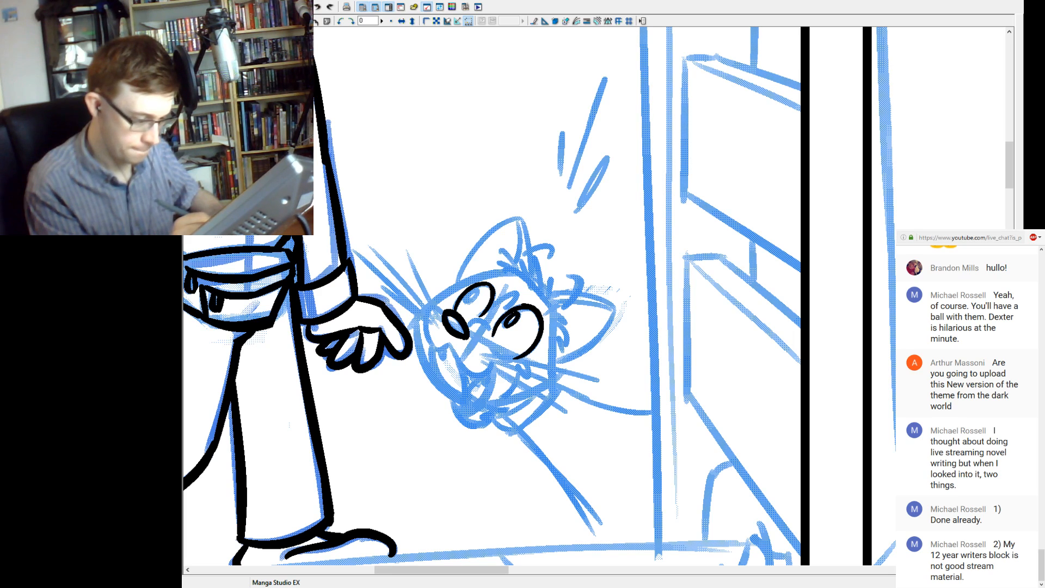
Ink the small oval pupil inside the cat's second eye.
key("ctrl+z")
left_click_drag(476, 289, 466, 302)
key("ctrl+z")
key("ctrl+z")
key("ctrl+z")
key("ctrl+z")
key("ctrl+z")
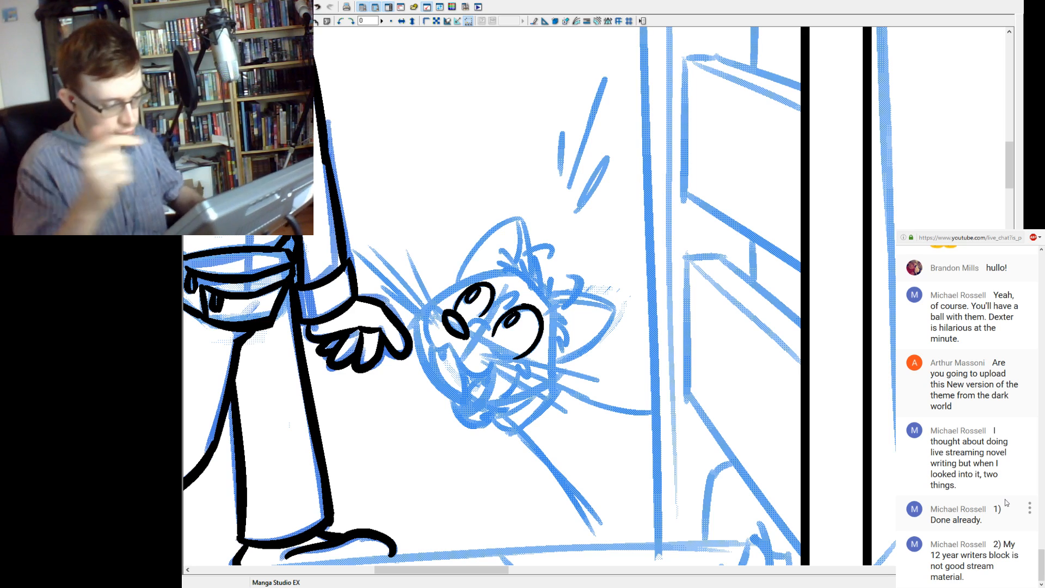
Ink the short crease behind the cat's nose and the zigzag brow line between its eyes.
key("ctrl+plus")
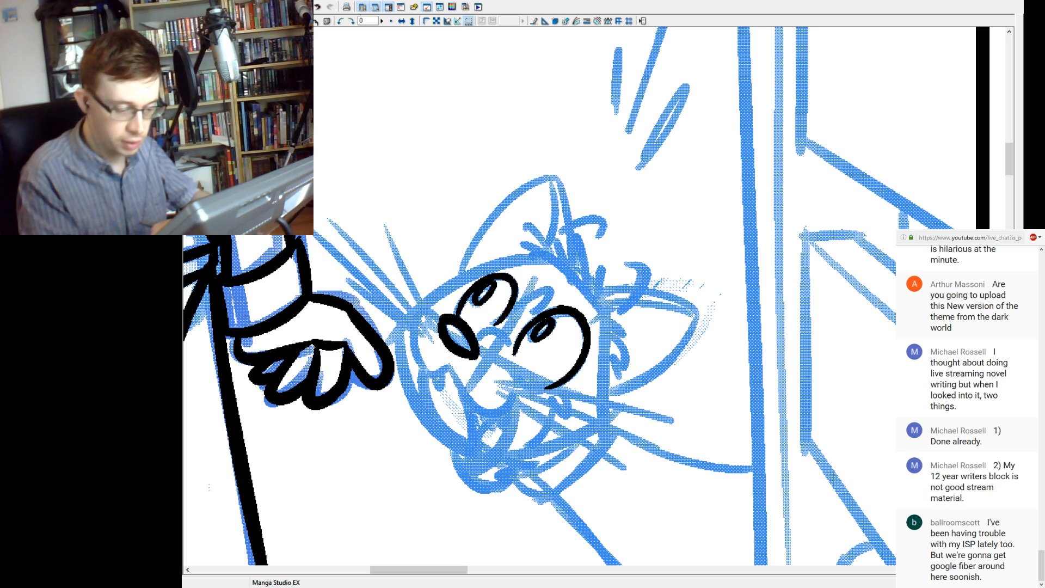
key("ctrl+z")
left_click_drag(563, 305, 574, 307)
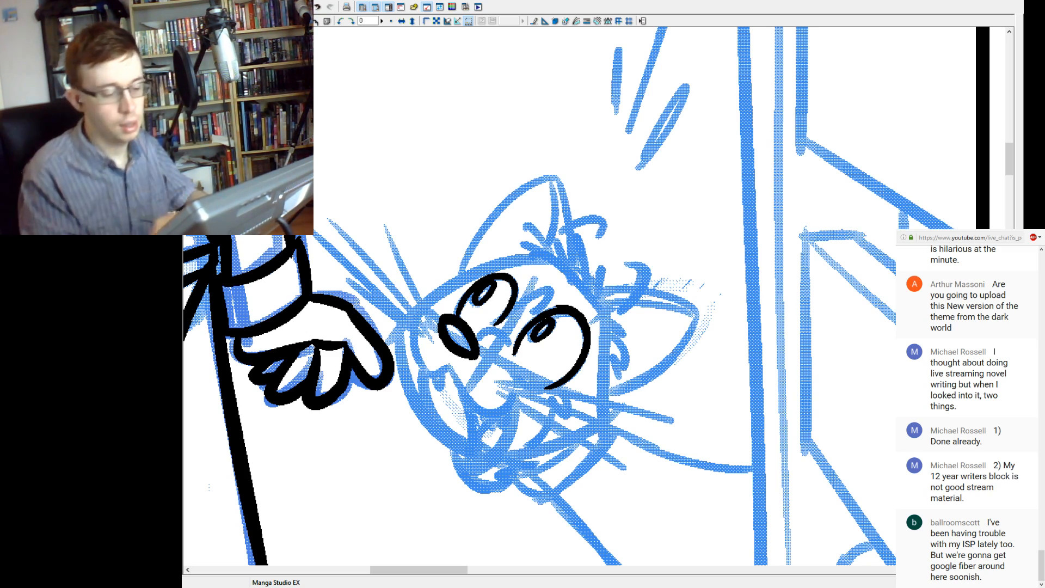
mouse_move(478, 329)
left_mouse_down()
mouse_move(511, 345)
mouse_move(547, 288)
mouse_move(555, 306)
mouse_move(546, 314)
left_mouse_up()
key("ctrl+z")
key("ctrl+z")
key("ctrl+z")
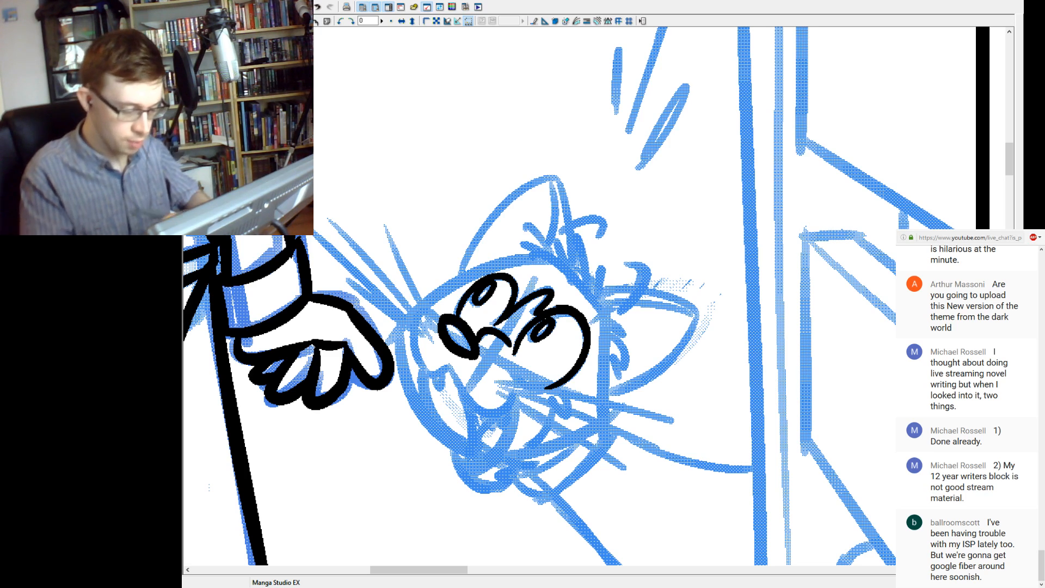
Ink the curved muzzle line of the cat's near cheek, sweeping from below the nose and hooking up at the mouth corner.
left_click_drag(510, 398, 496, 415)
key("ctrl+z")
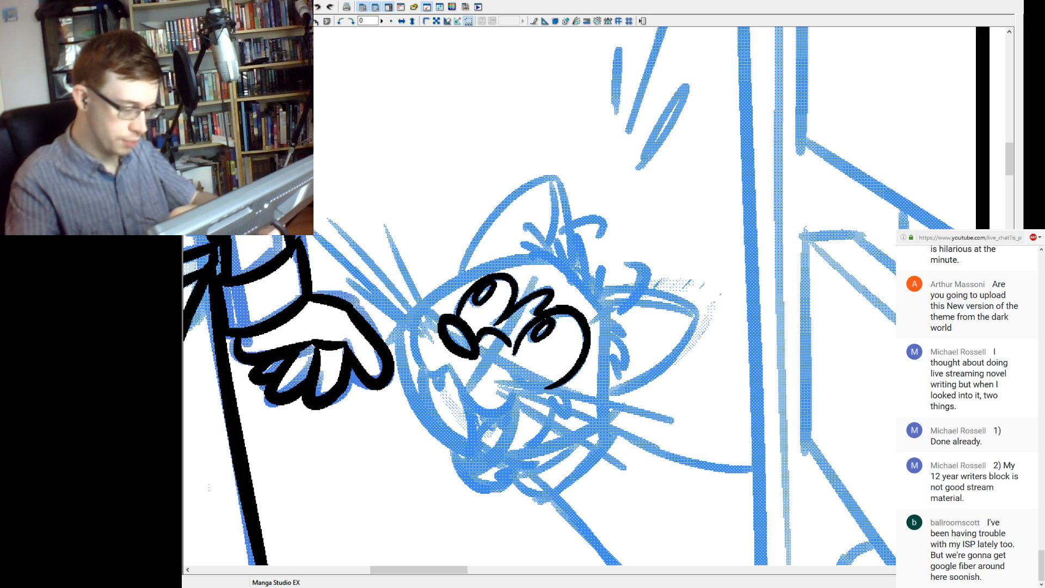
left_click_drag(450, 365, 509, 402)
key("ctrl+z")
mouse_move(449, 365)
left_mouse_down()
mouse_move(472, 410)
mouse_move(511, 415)
mouse_move(463, 392)
mouse_move(512, 413)
left_mouse_up()
key("ctrl+z")
key("ctrl+z")
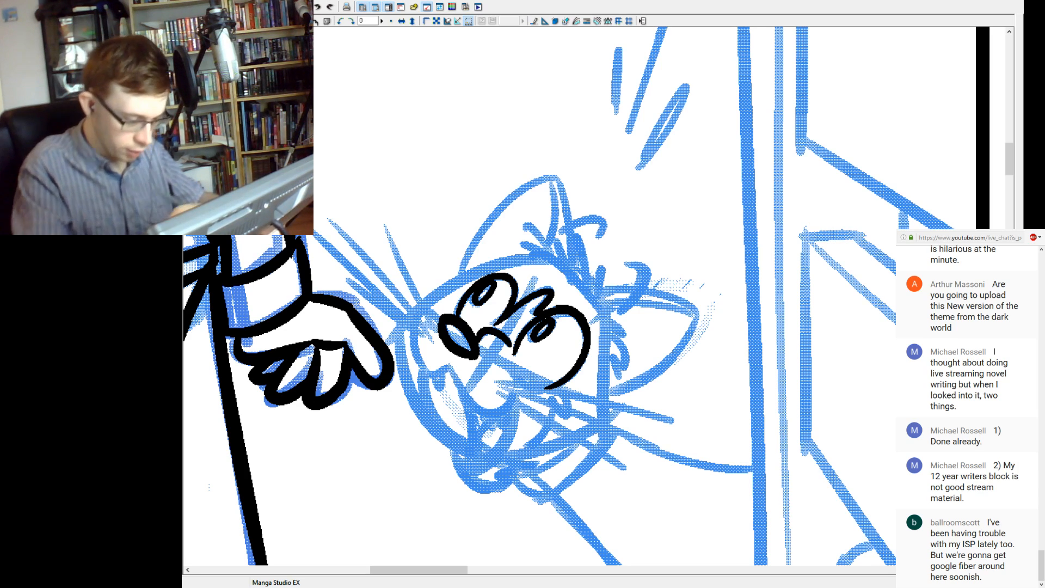
left_click_drag(449, 365, 500, 414)
key("ctrl+z")
left_click_drag(449, 365, 502, 415)
key("ctrl+z")
left_click_drag(449, 364, 499, 412)
key("ctrl+z")
key("ctrl+z")
key("ctrl+z")
key("ctrl+z")
key("ctrl+z")
key("ctrl+z")
key("ctrl+z")
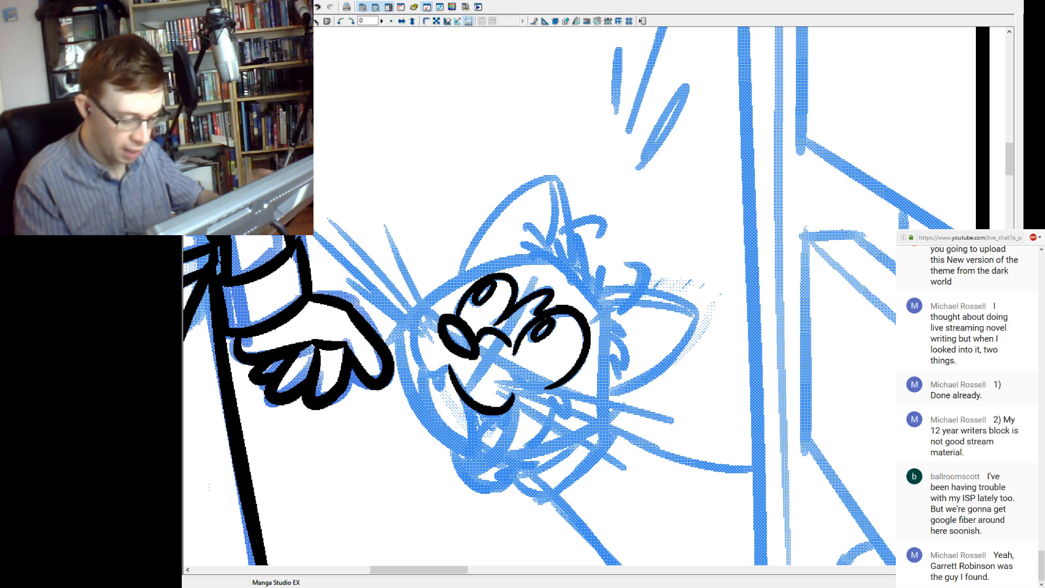
Ink the cat's far cheek as a rounded muzzle curve from the nose around to the near cheek line.
left_click_drag(439, 321, 414, 313)
key("ctrl+z")
left_click_drag(450, 365, 431, 376)
left_click_drag(420, 310, 433, 376)
key("ctrl+z")
left_click_drag(420, 310, 433, 376)
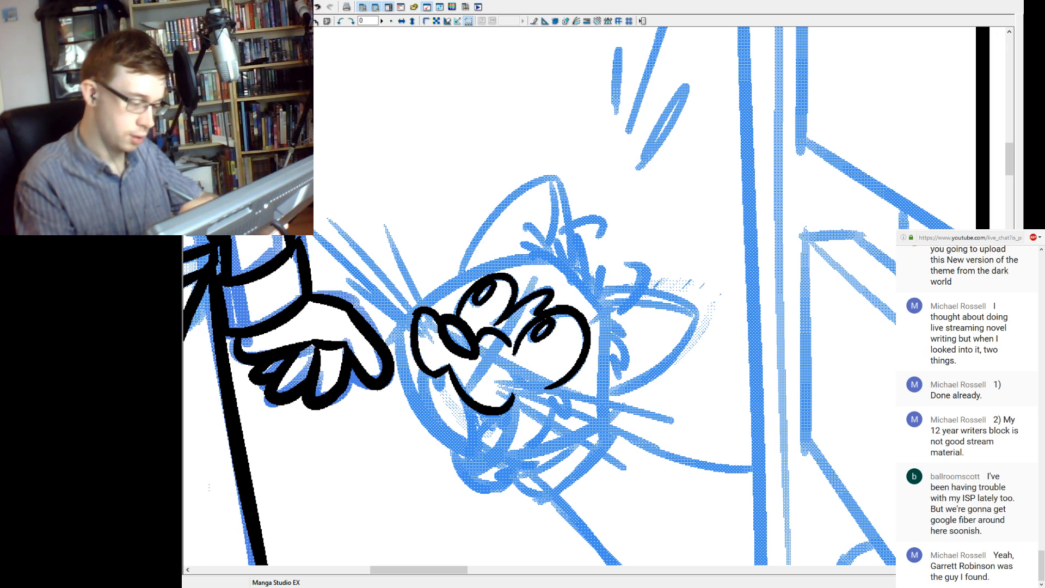
mouse_move(414, 315)
left_mouse_down()
mouse_move(409, 344)
mouse_move(432, 376)
mouse_move(417, 313)
left_mouse_up()
key("ctrl+z")
key("ctrl+z")
key("ctrl+z")
key("ctrl+z")
key("ctrl+z")
mouse_move(433, 374)
left_mouse_down()
mouse_move(420, 367)
mouse_move(421, 311)
left_mouse_up()
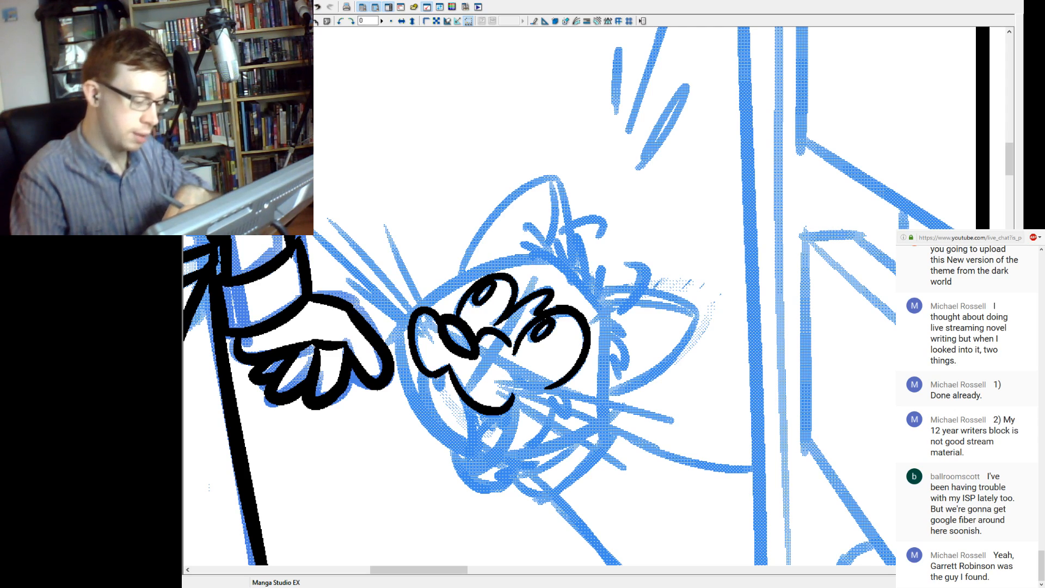
Ink two small pointed fangs beneath the cat's muzzle, one under each cheek.
mouse_move(434, 376)
left_mouse_down()
mouse_move(438, 391)
mouse_move(445, 373)
left_mouse_up()
key("ctrl+z")
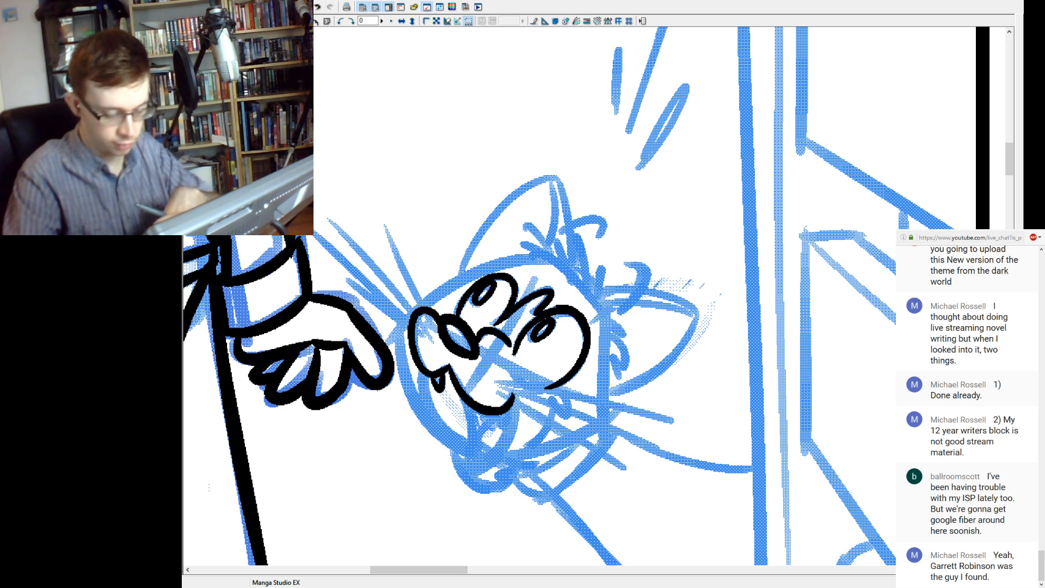
mouse_move(487, 415)
left_mouse_down()
mouse_move(498, 429)
mouse_move(509, 410)
left_mouse_up()
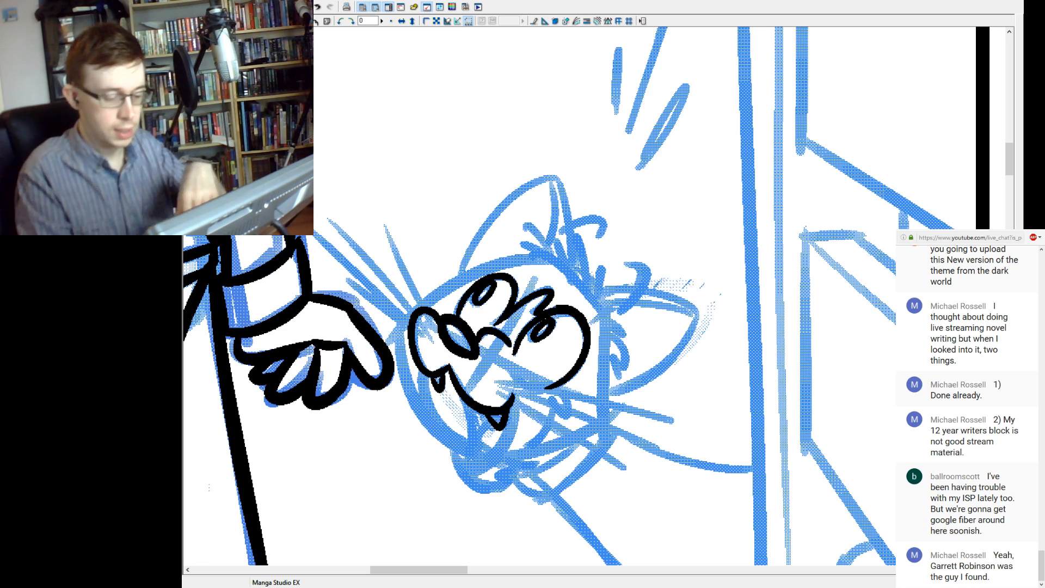
Ink the cat's open mouth as a deep, narrow rounded shape hanging below the muzzle and around the near fang.
mouse_move(502, 391)
left_mouse_down()
mouse_move(543, 399)
mouse_move(497, 458)
left_mouse_up()
mouse_move(475, 402)
left_mouse_down()
mouse_move(469, 452)
mouse_move(496, 465)
left_mouse_up()
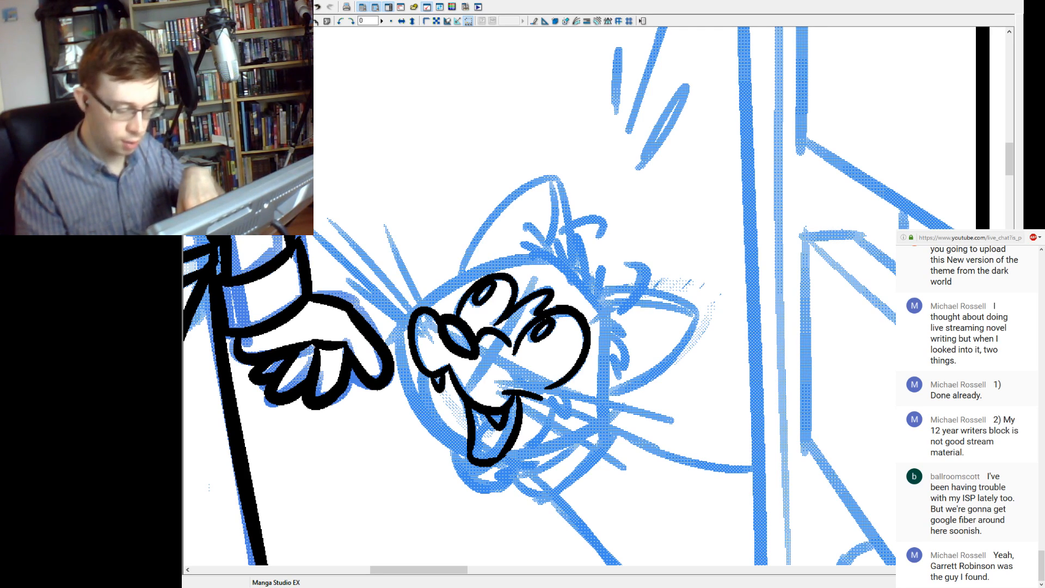
left_click_drag(510, 451, 496, 463)
Ink the rounded tongue inside the cat's open mouth and the curved chin line beneath it, redoing unsatisfactory strokes.
left_click_drag(488, 424, 489, 458)
key("ctrl+z")
mouse_move(488, 419)
left_mouse_down()
mouse_move(479, 434)
mouse_move(494, 458)
left_mouse_up()
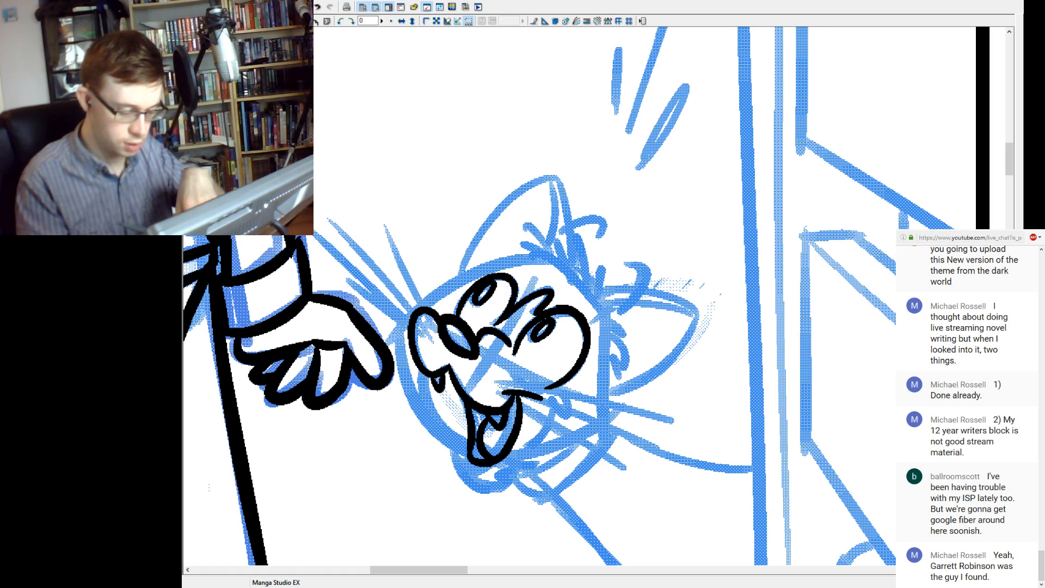
key("ctrl+z")
mouse_move(488, 418)
left_mouse_down()
mouse_move(502, 452)
mouse_move(492, 484)
mouse_move(528, 465)
left_mouse_up()
key("ctrl+z")
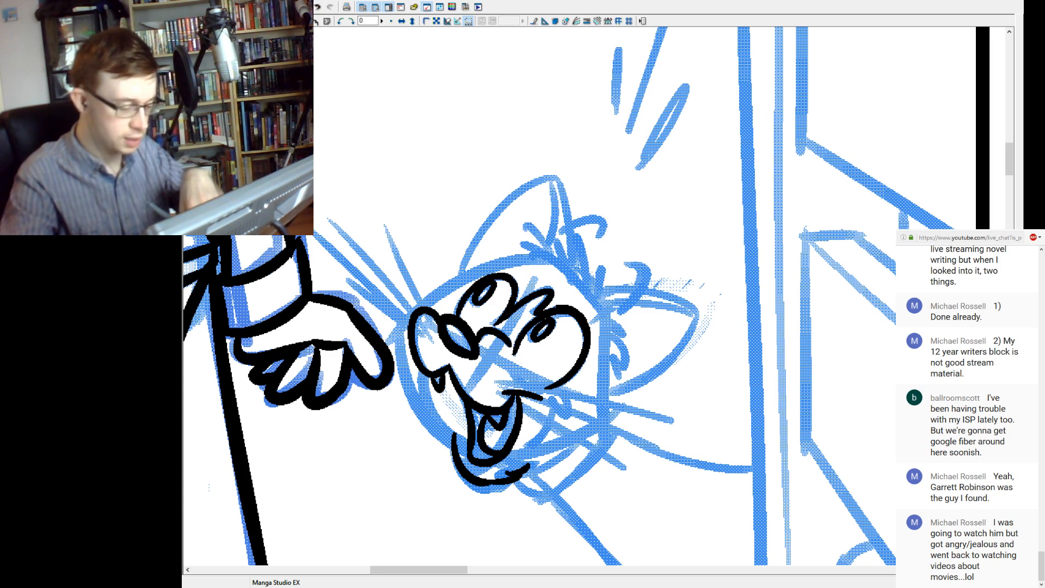
Extend the cat's chin line upward along the far side of the open mouth with a short, slightly curved stroke.
left_click_drag(450, 403, 455, 454)
key("ctrl+z")
key("ctrl+z")
left_click_drag(456, 414, 455, 448)
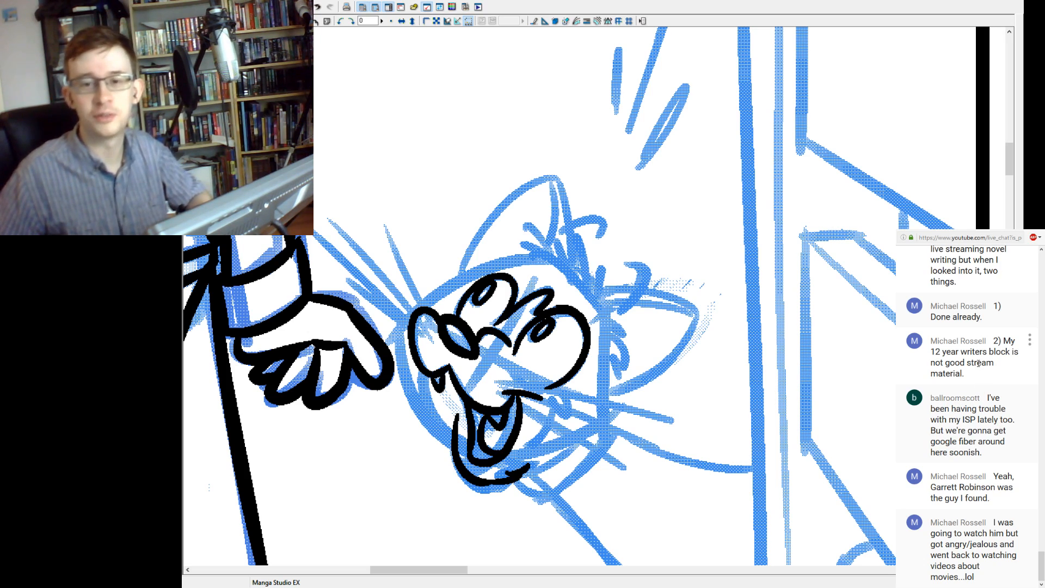
Read back through the earlier live chat messages, from the older comments down to the recent ones.
scroll(978, 363, "up", 5)
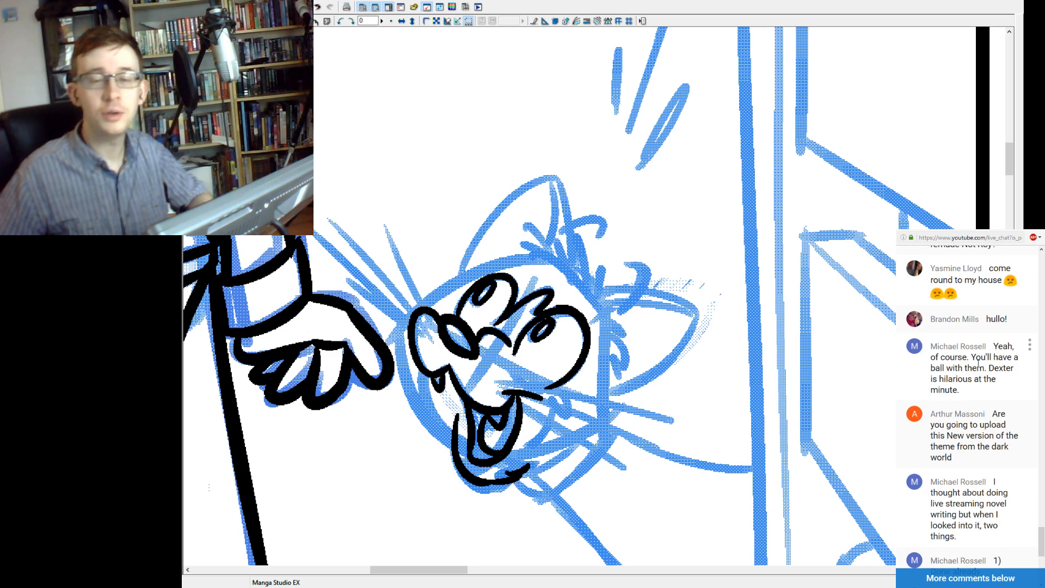
scroll(978, 363, "up", 5)
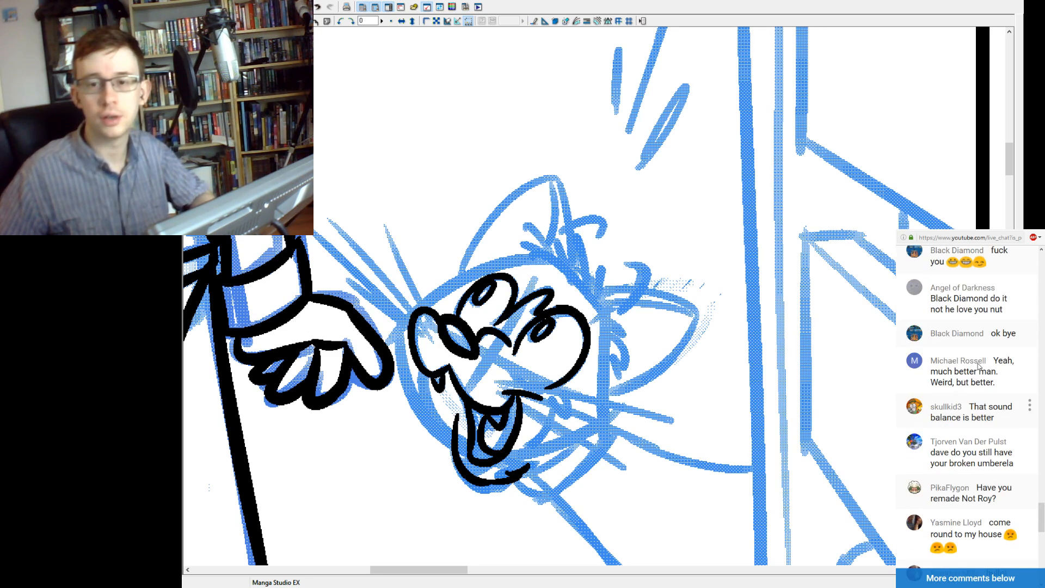
mouse_move(978, 366)
scroll(978, 371, "down", 1)
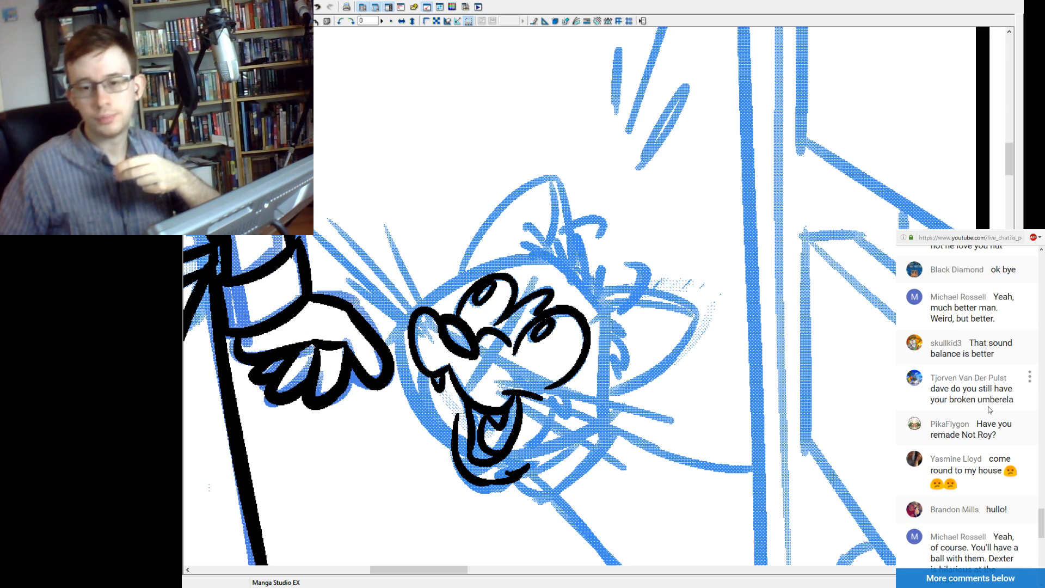
scroll(990, 409, "down", 1)
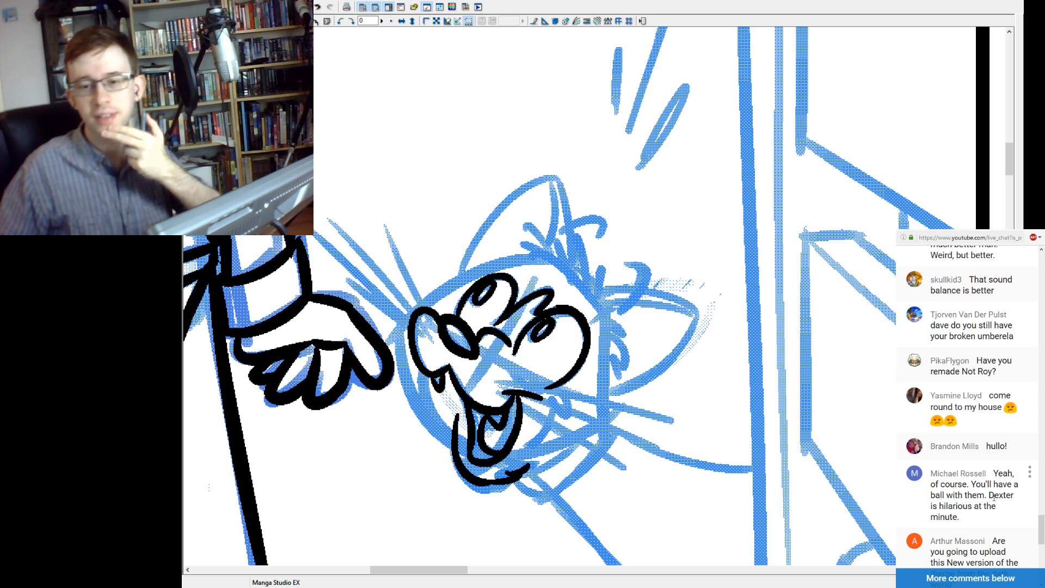
scroll(994, 496, "down", 1)
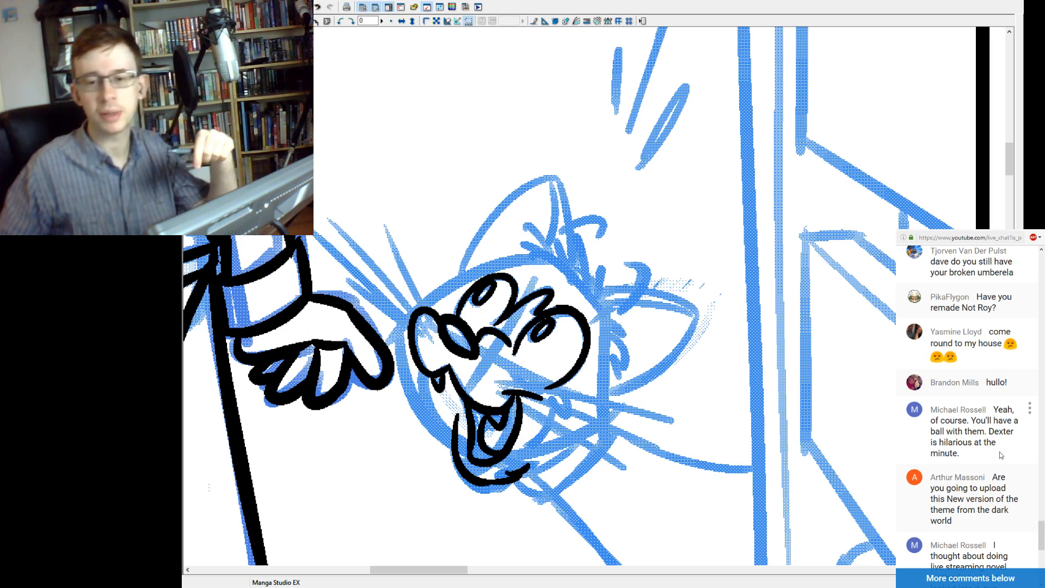
scroll(1000, 446, "down", 1)
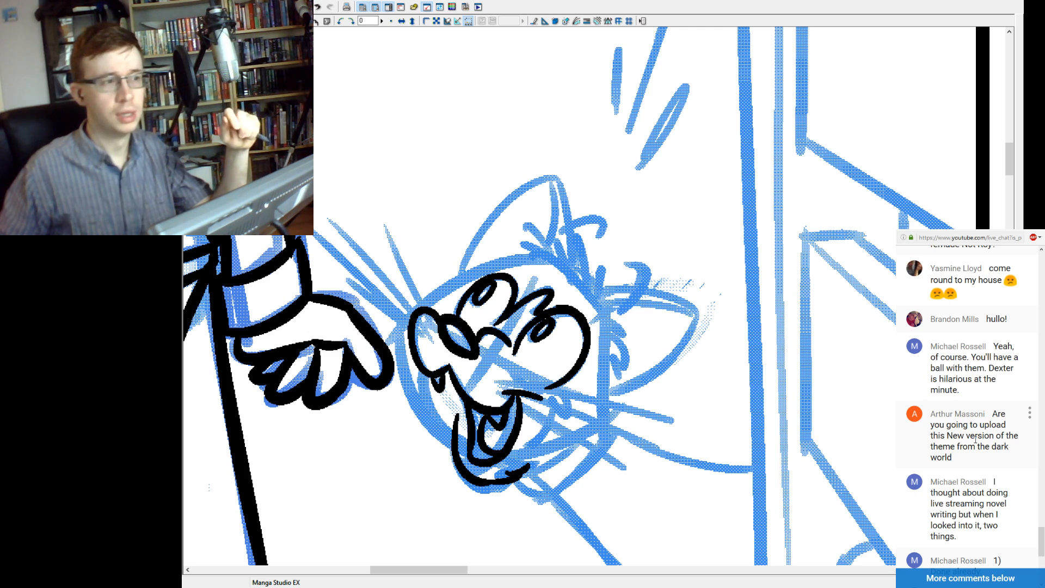
scroll(976, 440, "down", 1)
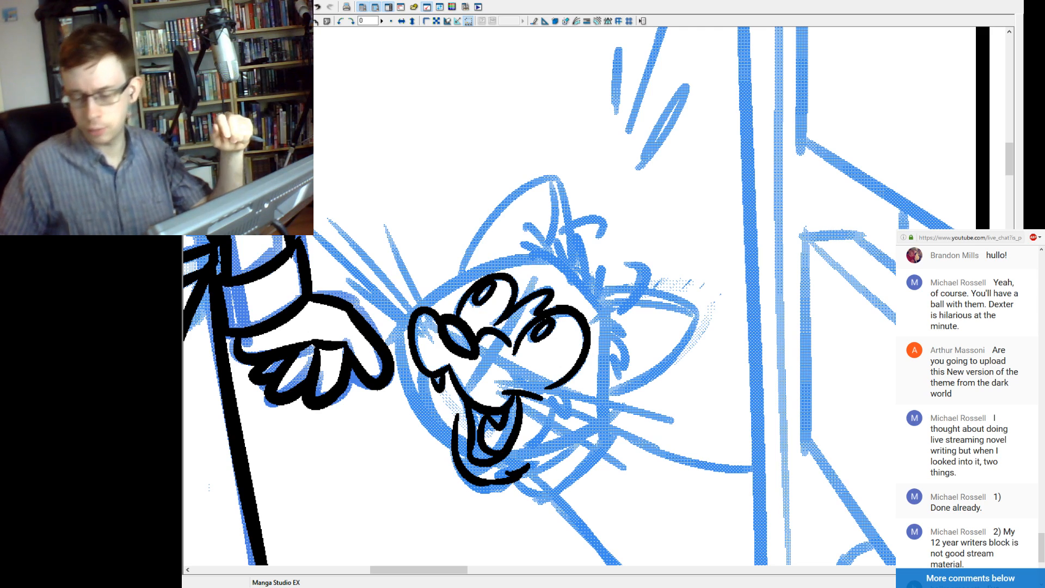
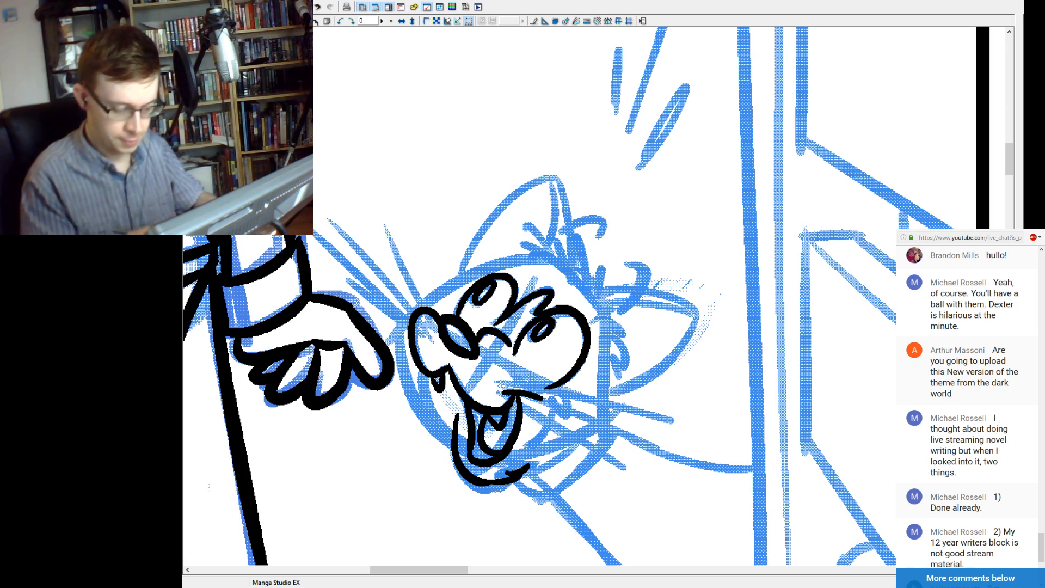
Ink the curved cheek crease at the far corner of the cat's mouth and the line dropping from it toward the chin.
left_click_drag(508, 384, 568, 411)
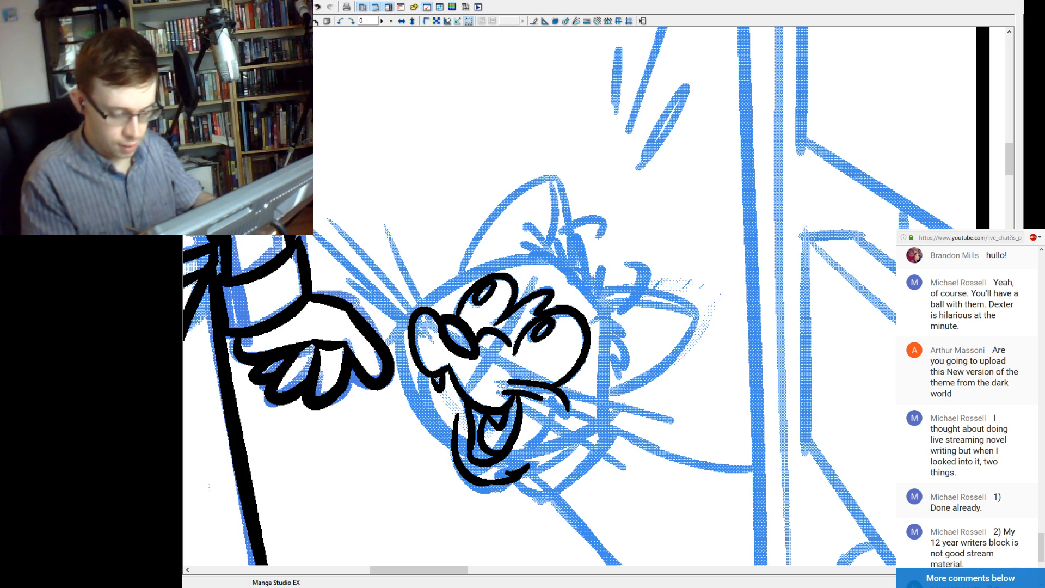
key("ctrl+z")
mouse_move(512, 385)
left_mouse_down()
mouse_move(569, 410)
mouse_move(554, 409)
mouse_move(541, 447)
left_mouse_up()
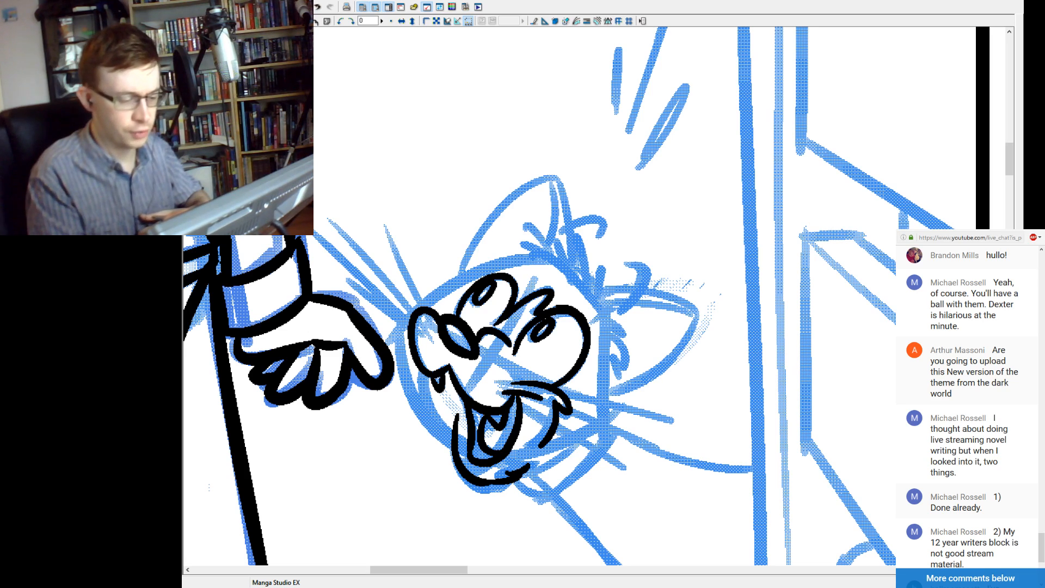
Ink the top of the cat's head as an arc above the eyes, extending it with short fur strokes toward the muzzle.
left_click_drag(439, 293, 541, 259)
key("ctrl+z")
left_click_drag(452, 287, 541, 260)
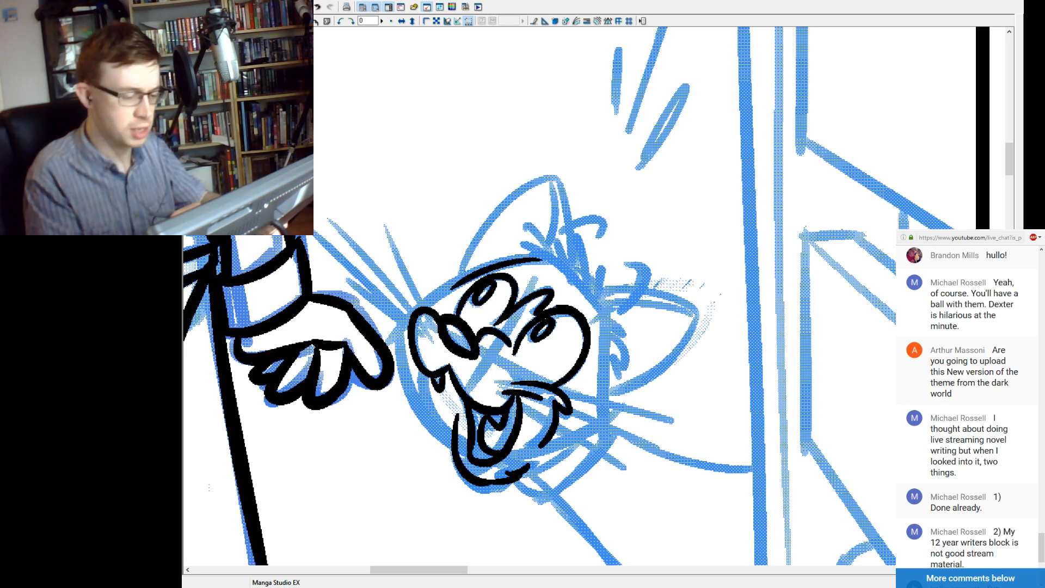
mouse_move(414, 297)
left_mouse_down()
mouse_move(452, 287)
mouse_move(400, 315)
mouse_move(415, 312)
left_mouse_up()
key("ctrl+z")
key("ctrl+z")
key("ctrl+z")
key("ctrl+z")
left_click_drag(452, 284, 411, 304)
key("ctrl+z")
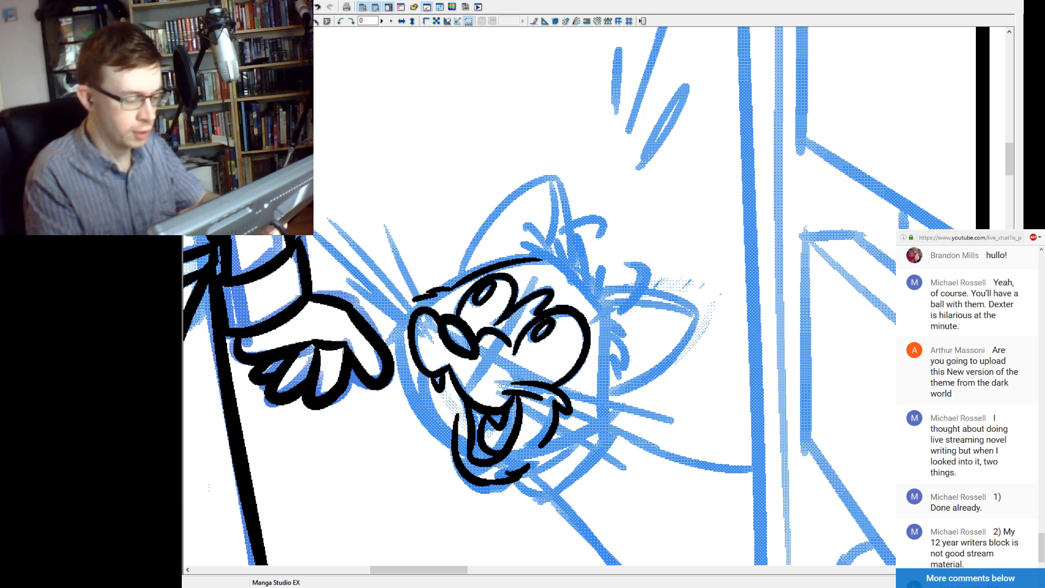
Ink the cat's near cheek with short curved strokes beside the muzzle, and its far cheek with a pointed edge running down to the jaw.
mouse_move(410, 320)
left_mouse_down()
mouse_move(400, 367)
mouse_move(420, 386)
left_mouse_up()
key("ctrl+z")
key("ctrl+z")
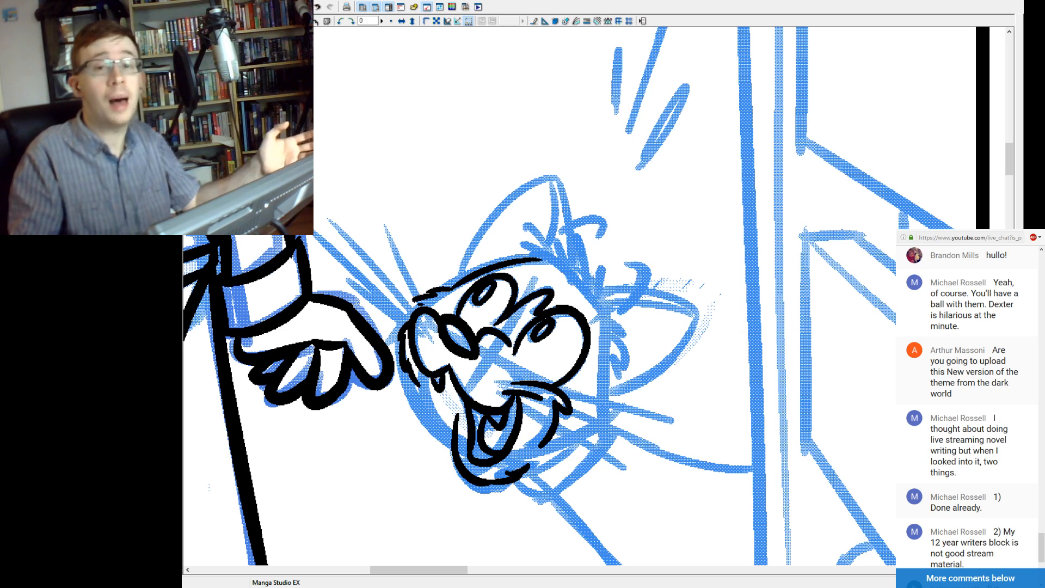
mouse_move(605, 349)
left_mouse_down()
mouse_move(612, 429)
mouse_move(536, 460)
left_mouse_up()
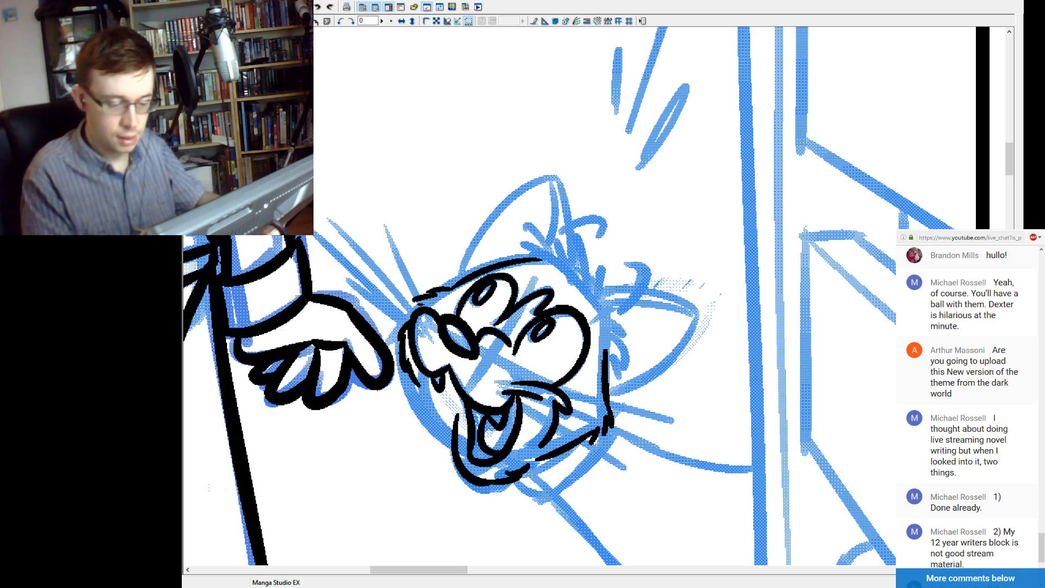
Ink the outline of the cat's far ear as a pointed shape joining the far cheek, redoing unsatisfactory strokes.
mouse_move(591, 292)
left_mouse_down()
mouse_move(698, 312)
mouse_move(639, 379)
left_mouse_up()
key("ctrl+z")
left_click_drag(698, 309, 612, 402)
key("ctrl+z")
left_click_drag(698, 313, 629, 394)
key("ctrl+z")
left_click_drag(695, 313, 618, 393)
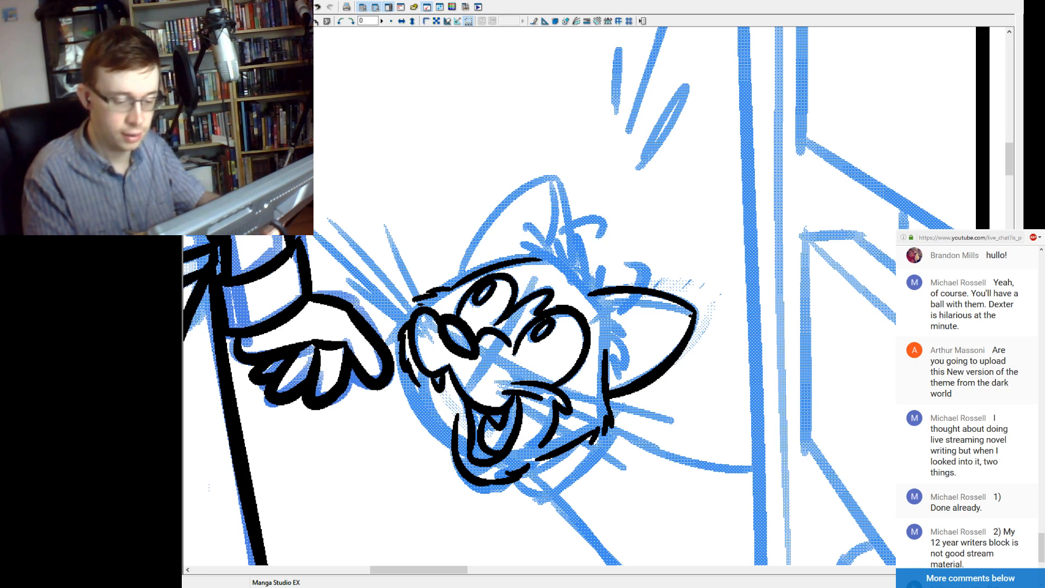
Ink the inner fold along the upper edge of the cat's far ear and short fur strokes at the ear's base.
left_click_drag(592, 300, 693, 315)
mouse_move(604, 315)
left_mouse_down()
mouse_move(627, 344)
mouse_move(632, 337)
mouse_move(621, 374)
left_mouse_up()
key("ctrl+z")
key("ctrl+z")
mouse_move(606, 331)
left_mouse_down()
mouse_move(629, 357)
mouse_move(621, 372)
left_mouse_up()
key("ctrl+z")
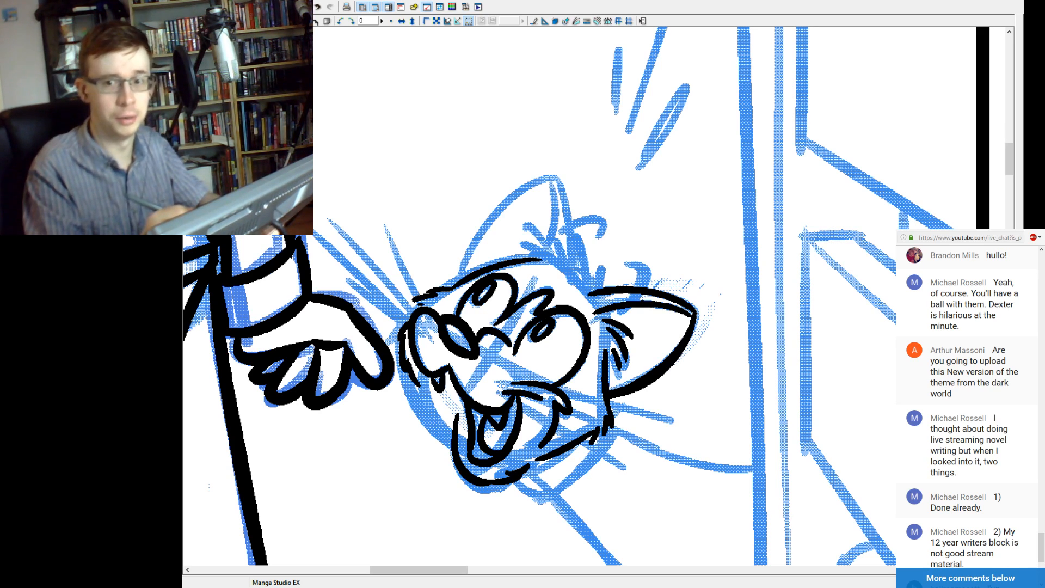
Ink the tuft of fur on the cat's head between the ears with several short, tapered strokes.
left_click_drag(593, 276, 597, 291)
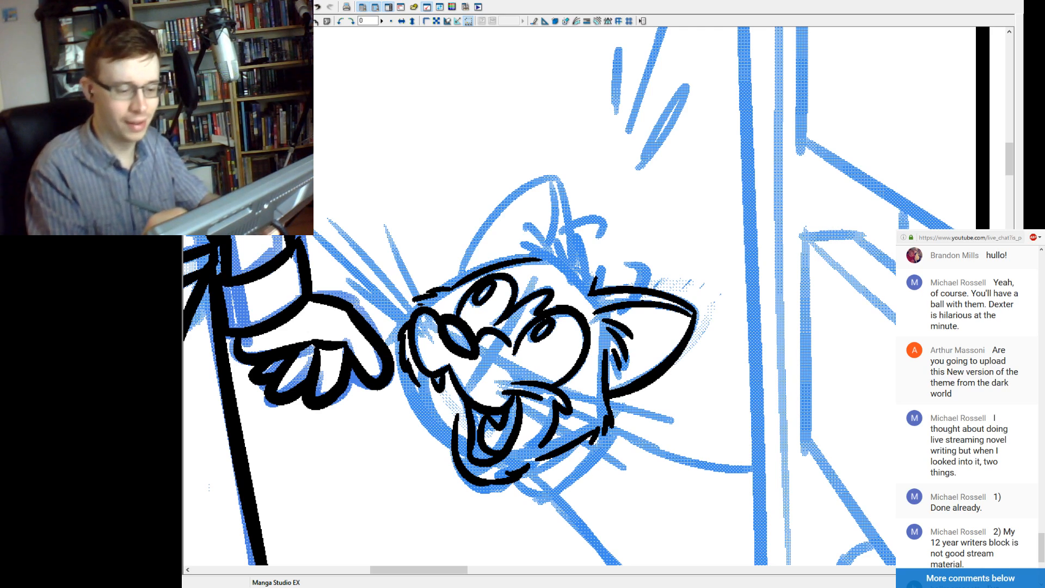
left_click_drag(588, 289, 577, 240)
key("ctrl+z")
left_click_drag(587, 292, 577, 236)
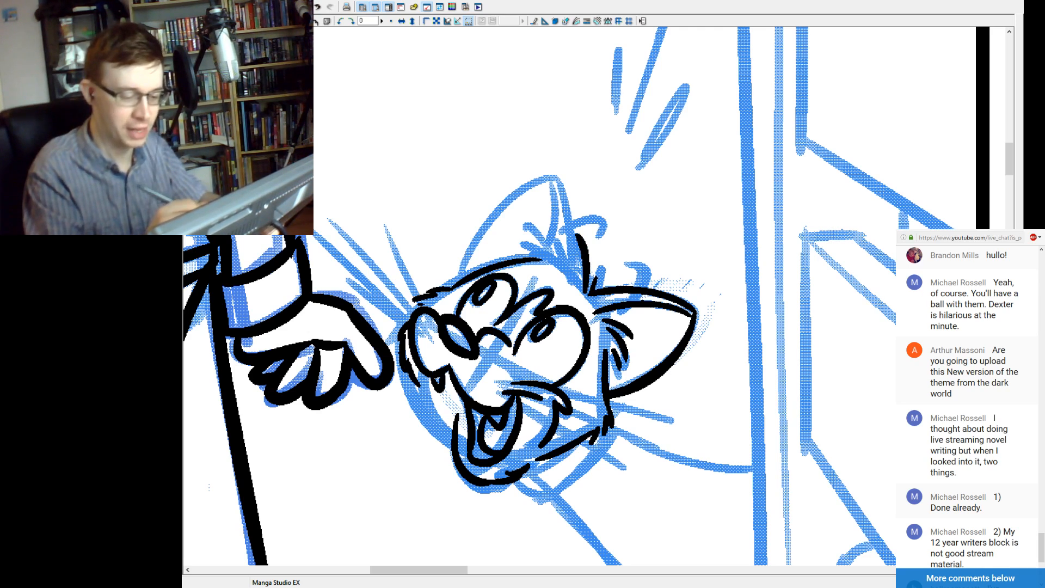
left_click_drag(577, 280, 565, 239)
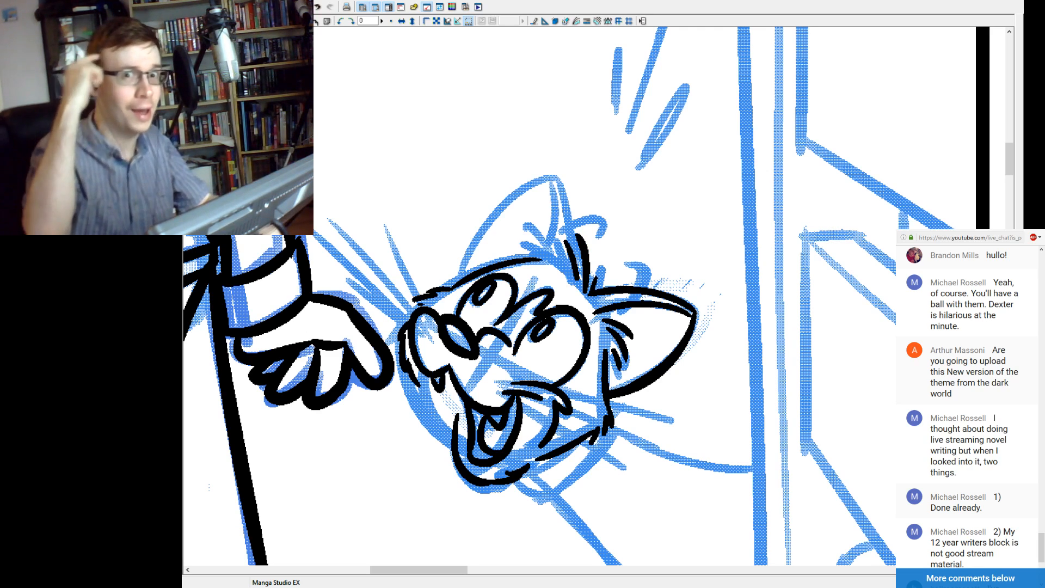
mouse_move(569, 275)
left_mouse_down()
mouse_move(543, 236)
mouse_move(539, 250)
mouse_move(518, 244)
left_mouse_up()
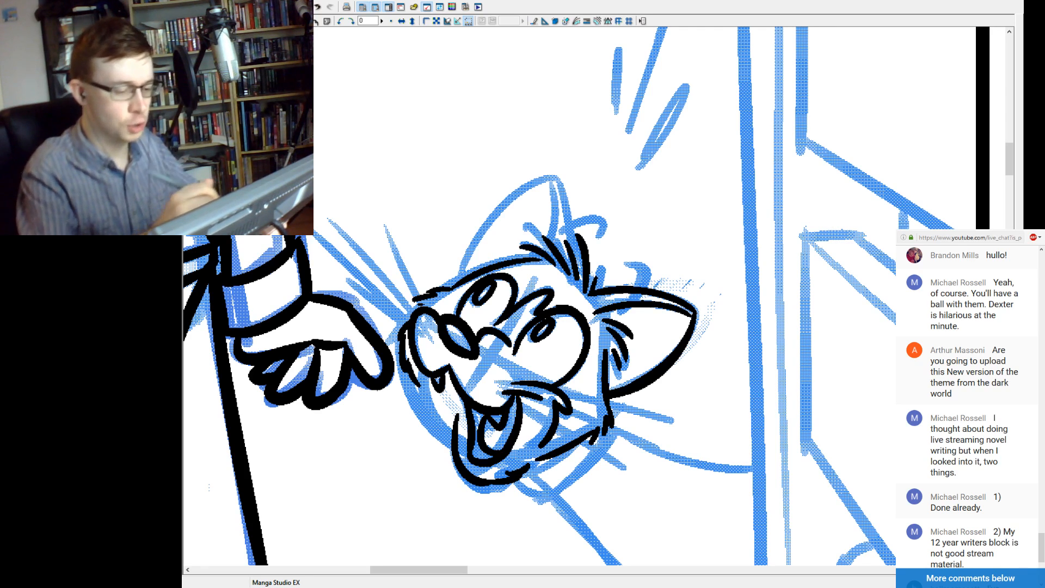
Ink the cat's near ear as a tall pointed outline with a curved inner fold, redoing unsatisfactory strokes.
mouse_move(462, 279)
left_mouse_down()
mouse_move(481, 226)
mouse_move(566, 177)
mouse_move(462, 271)
mouse_move(566, 177)
left_mouse_up()
key("ctrl+z")
key("ctrl+z")
left_click_drag(460, 279, 566, 176)
key("ctrl+z")
mouse_move(461, 278)
left_mouse_down()
mouse_move(565, 175)
mouse_move(575, 249)
left_mouse_up()
key("ctrl+z")
left_click_drag(556, 178, 575, 249)
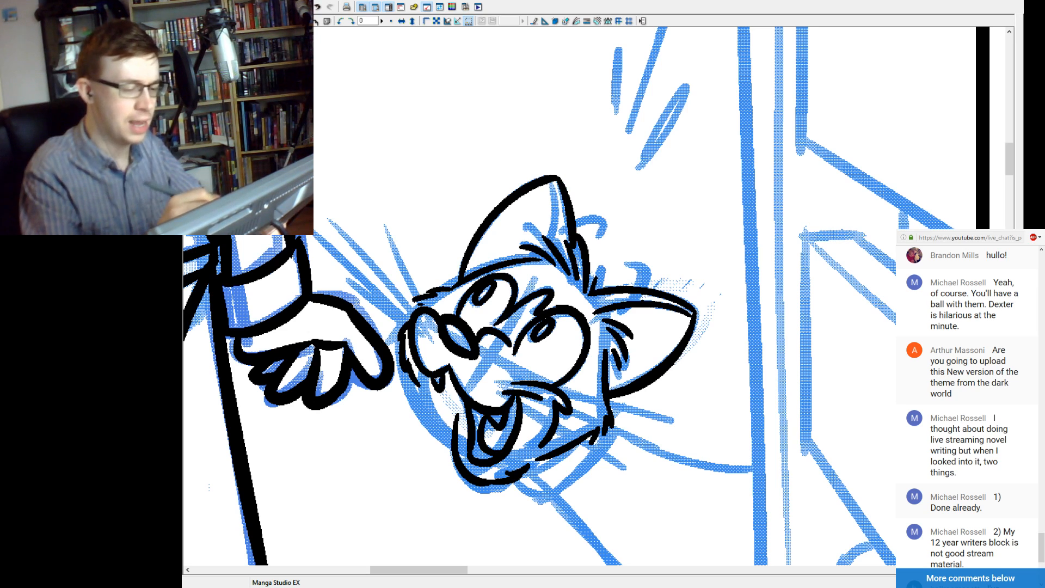
left_click_drag(551, 189, 554, 232)
key("ctrl+z")
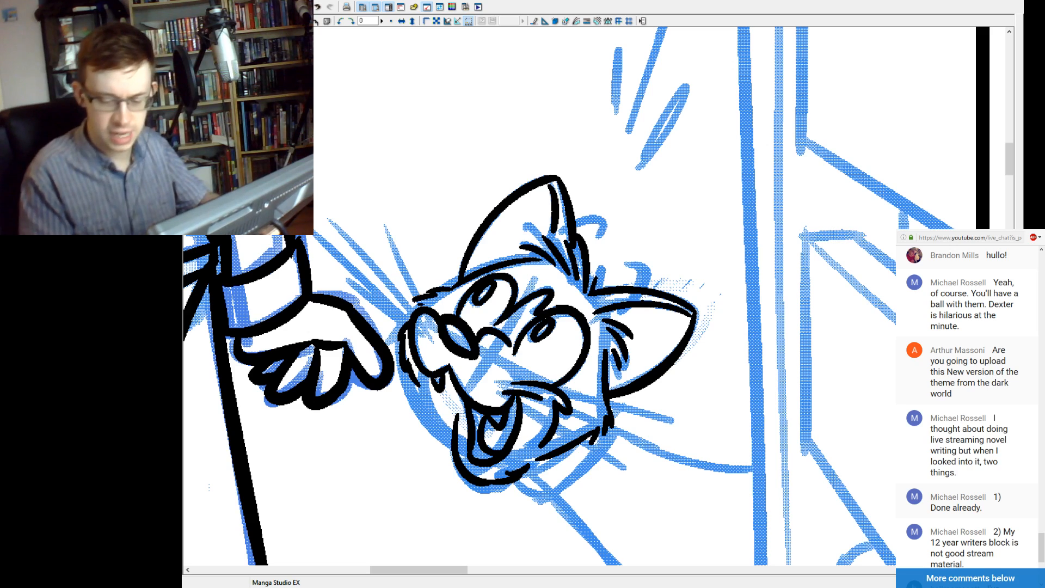
Ink two small hooked curls of fur, one across the far ear's upper edge and one beside the near ear.
mouse_move(631, 265)
left_mouse_down()
mouse_move(636, 299)
mouse_move(649, 274)
mouse_move(615, 317)
left_mouse_up()
key("ctrl+z")
key("ctrl+z")
key("ctrl+z")
mouse_move(627, 265)
left_mouse_down()
mouse_move(642, 298)
mouse_move(625, 314)
mouse_move(646, 267)
left_mouse_up()
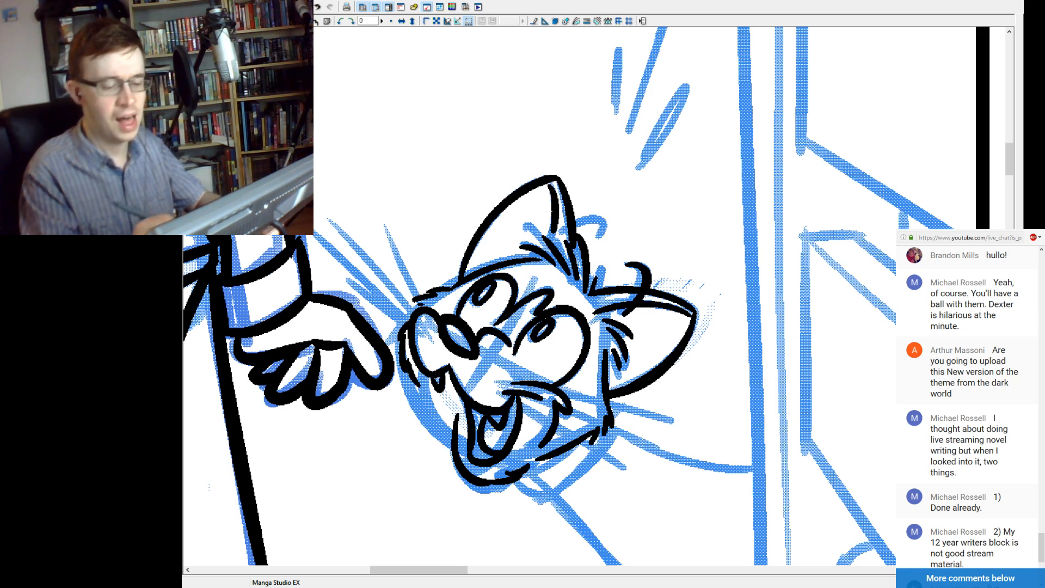
left_click_drag(563, 232, 601, 240)
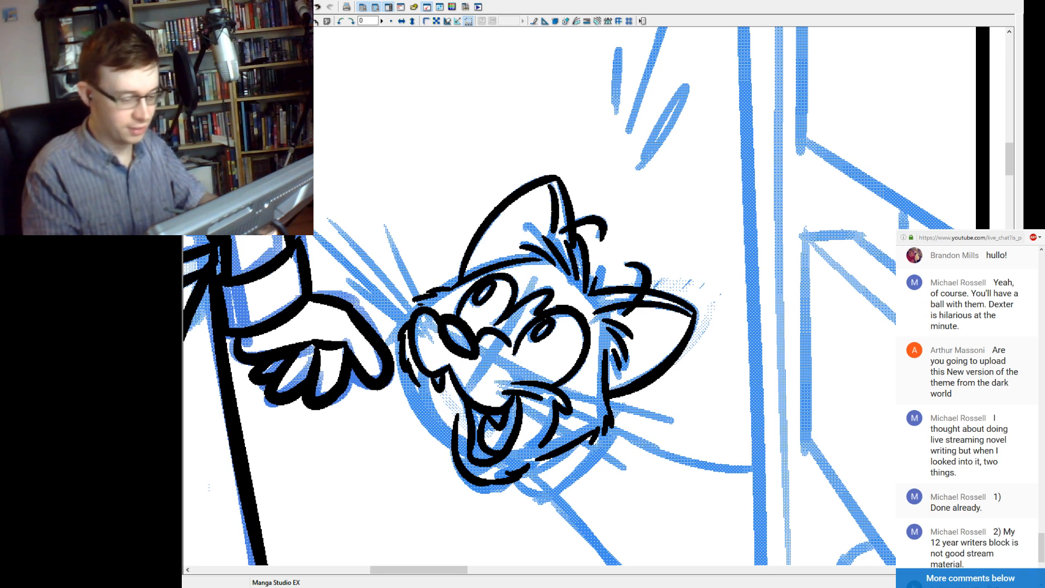
Ink three long whiskers fanning outward from the cat's far cheek, redoing the early attempts.
key("ctrl+minus")
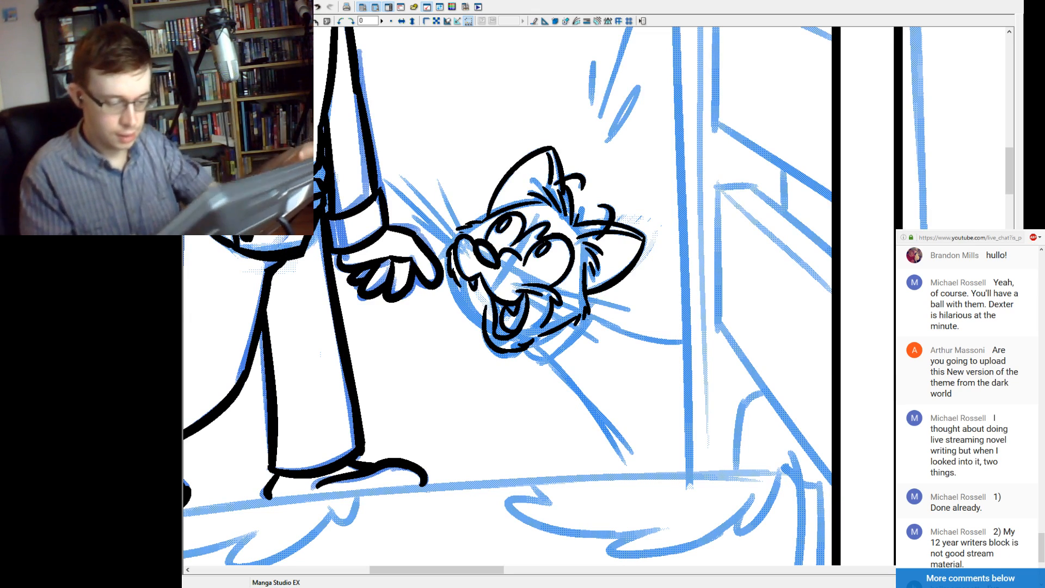
left_click_drag(552, 285, 630, 309)
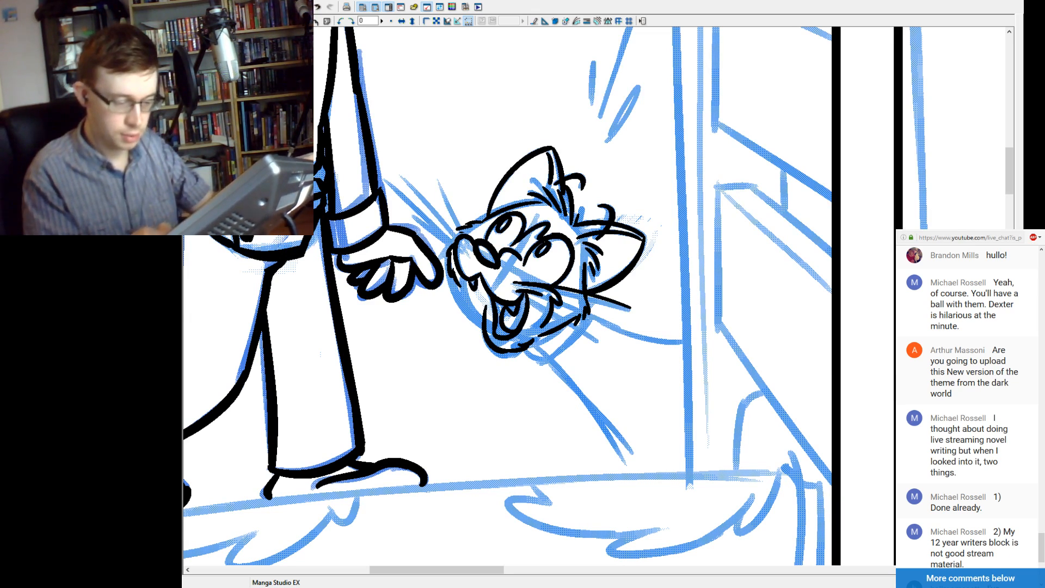
left_click_drag(529, 292, 635, 335)
key("ctrl+z")
key("ctrl+z")
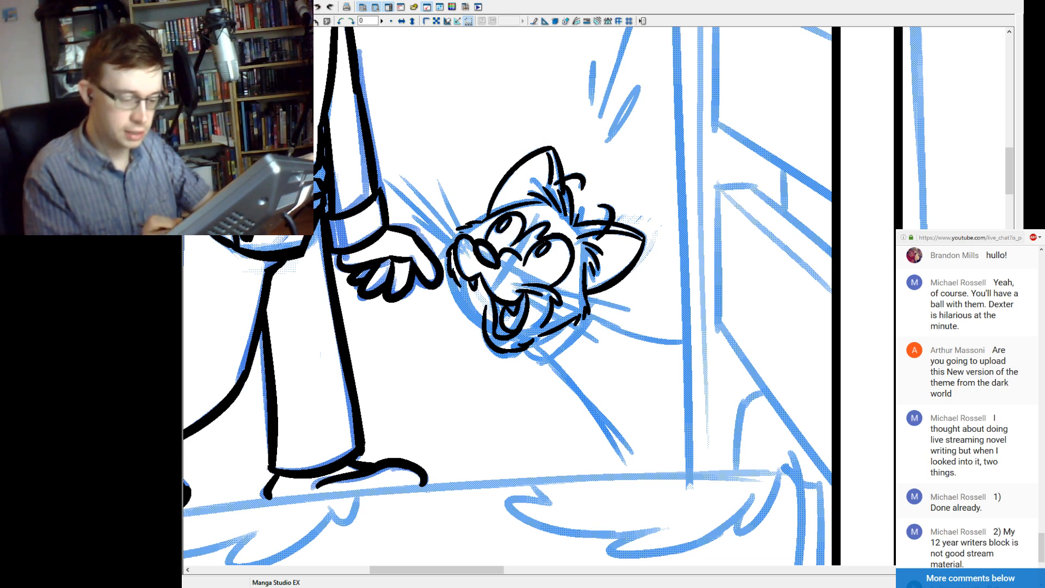
left_click_drag(544, 286, 623, 311)
key("ctrl+z")
left_click_drag(523, 288, 643, 323)
left_click_drag(563, 301, 641, 347)
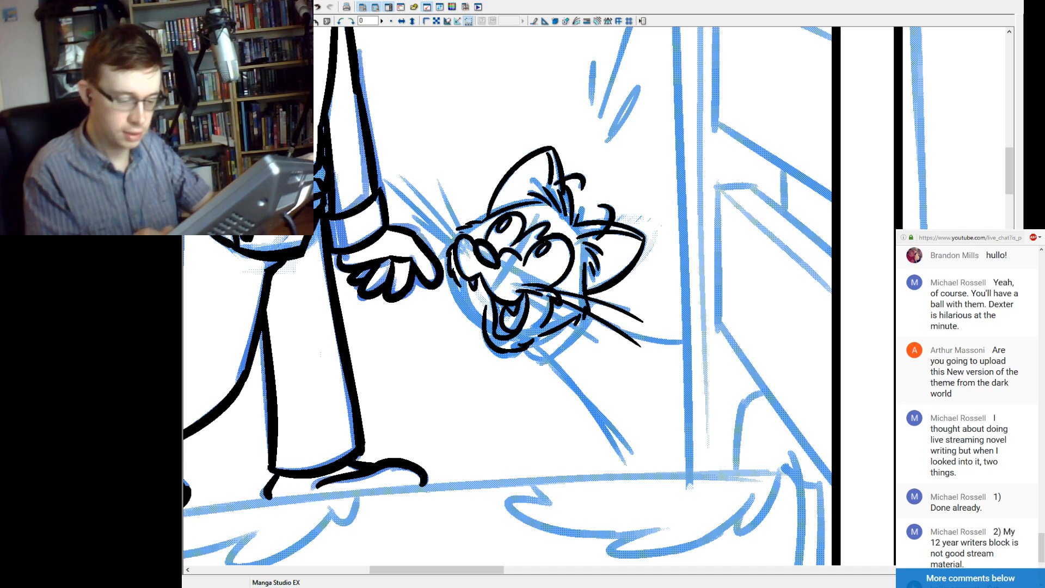
left_click_drag(560, 302, 612, 353)
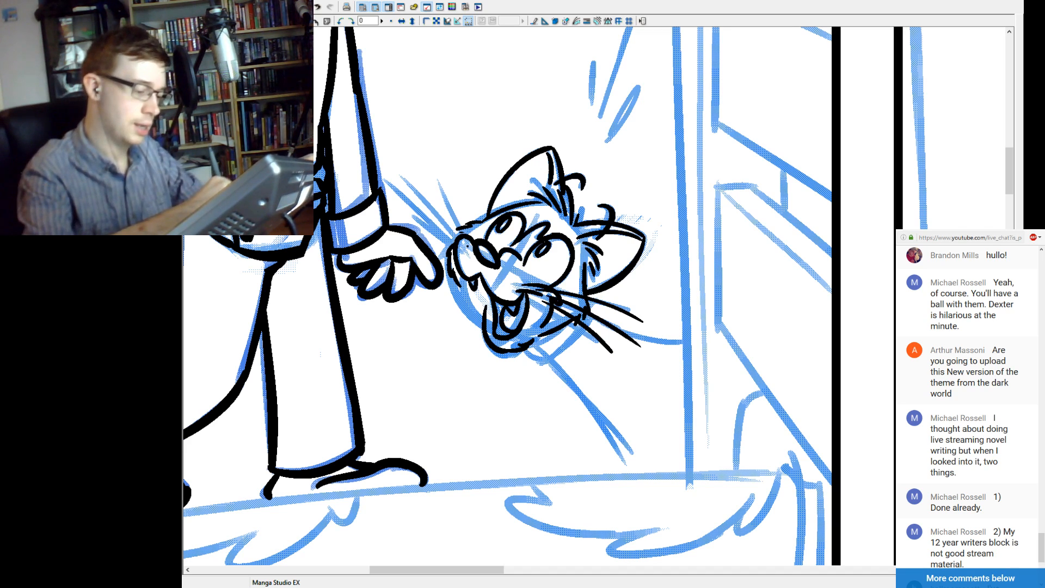
Ink three long whiskers fanning up and outward from the cat's near cheek, above the character's hand.
left_click_drag(462, 227, 433, 169)
left_click_drag(463, 248, 387, 168)
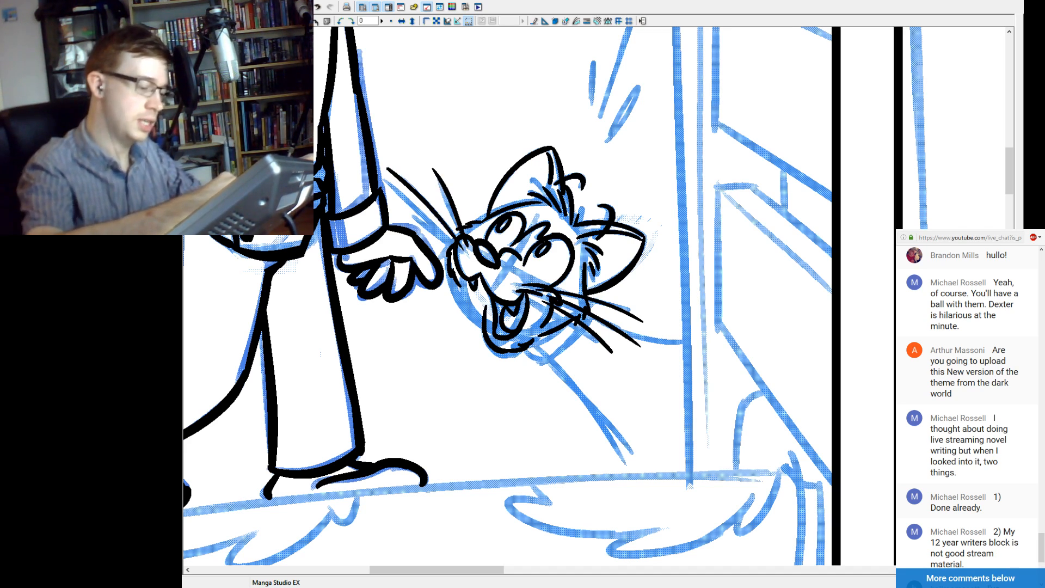
left_click_drag(462, 251, 396, 193)
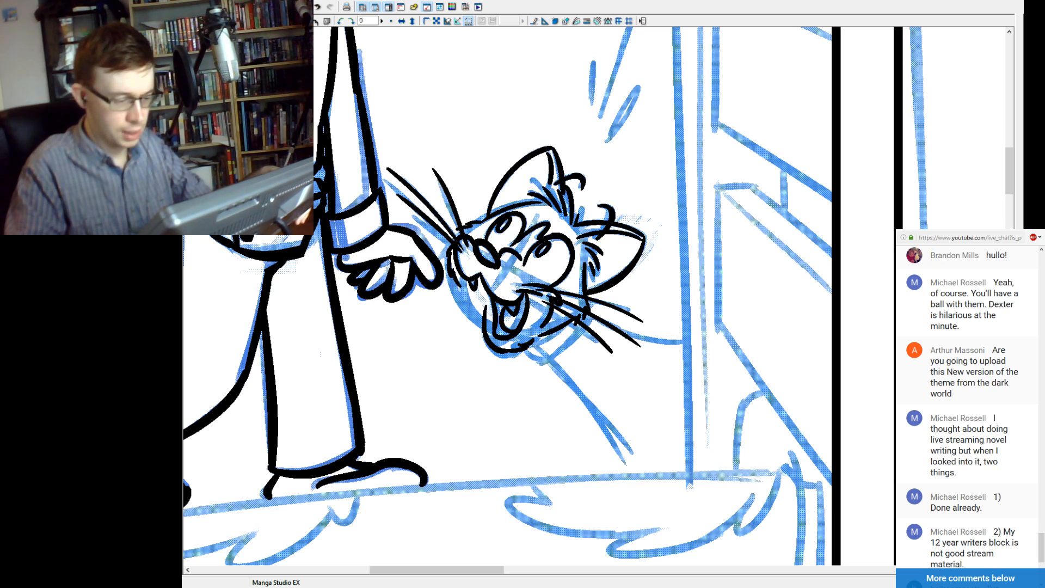
Save the comic page with the inked cat head.
key("ctrl+minus")
key("ctrl+minus")
key("ctrl+minus")
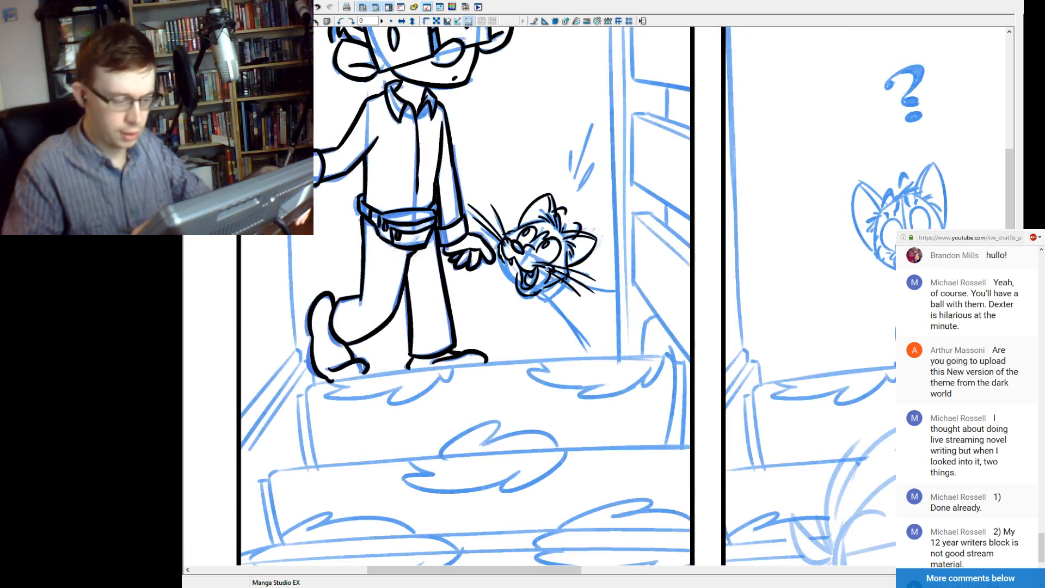
key("ctrl+minus")
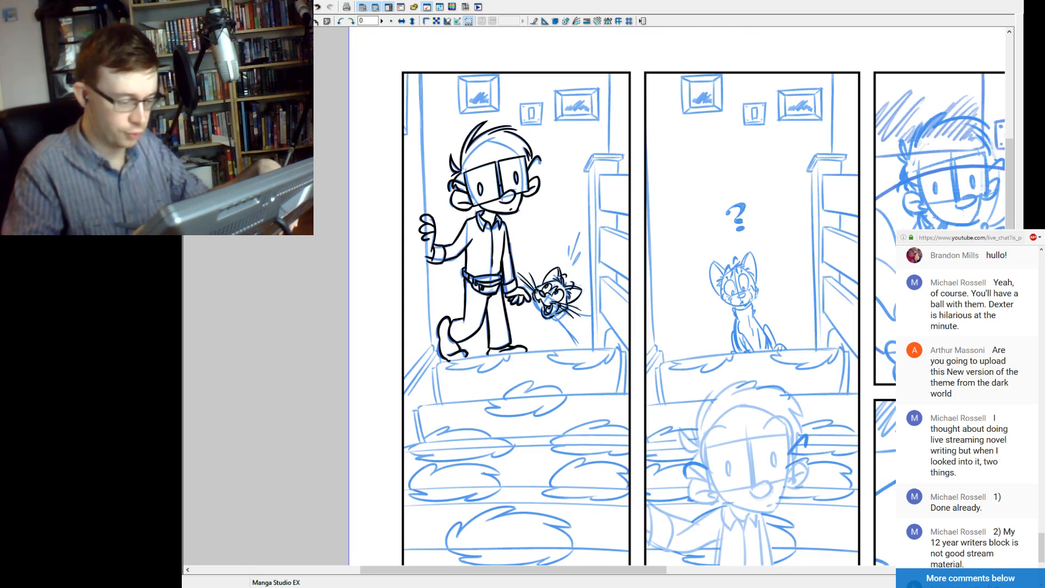
left_click_drag(653, 305, 614, 320)
key("ctrl+s")
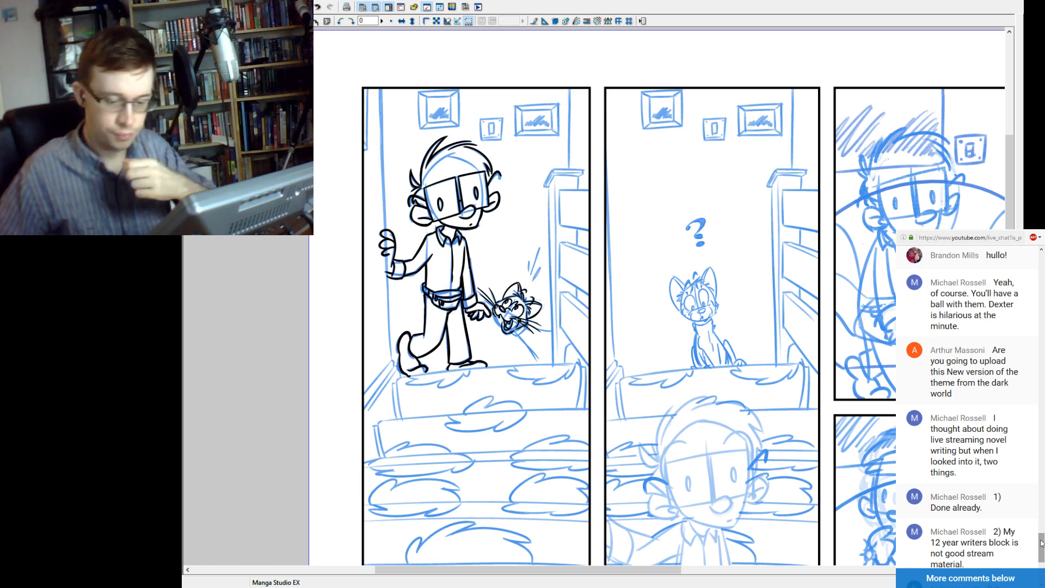
Read through the live chat messages from the older comments down to the newest one.
mouse_move(1041, 543)
left_mouse_down()
mouse_move(1041, 569)
mouse_move(1041, 537)
left_mouse_up()
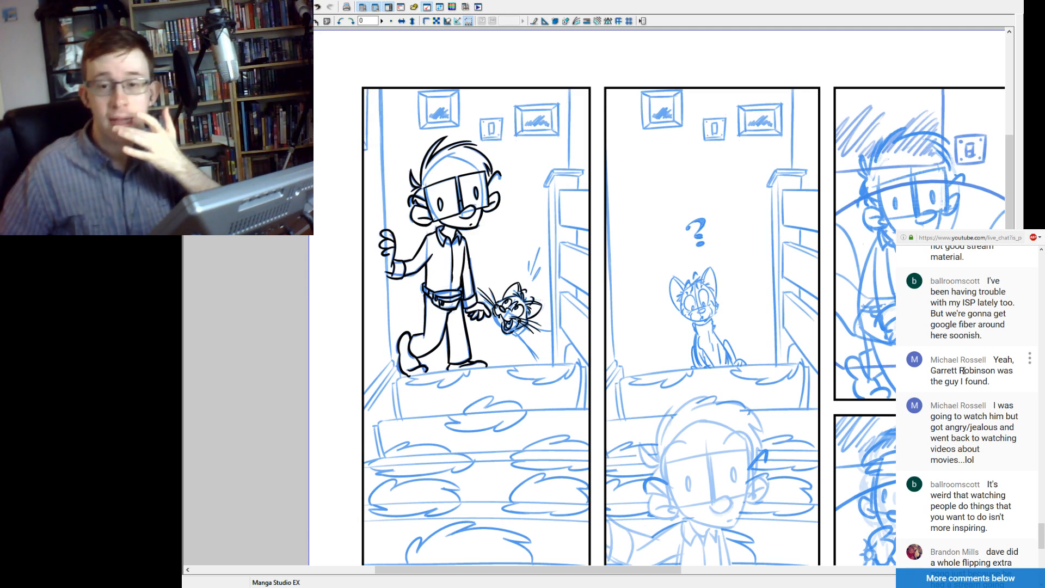
left_click_drag(984, 427, 1000, 454)
left_click(1000, 454)
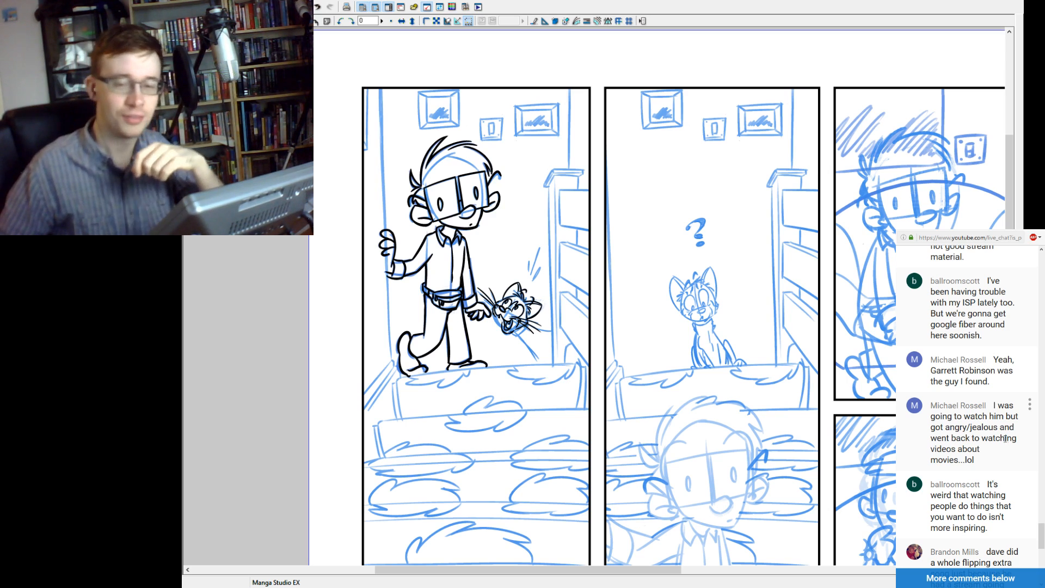
scroll(1012, 429, "down", 2)
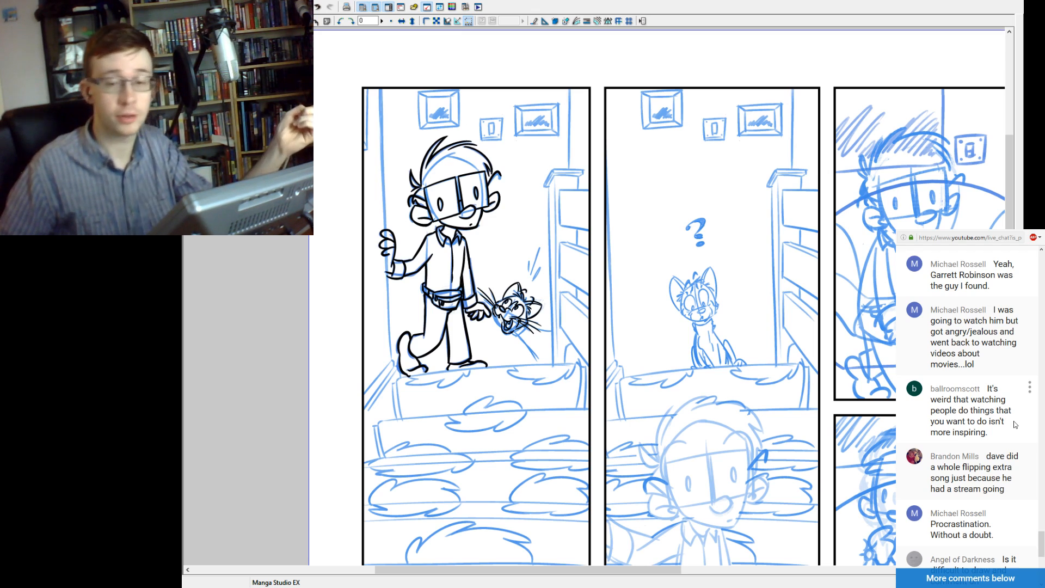
scroll(1008, 443, "down", 2)
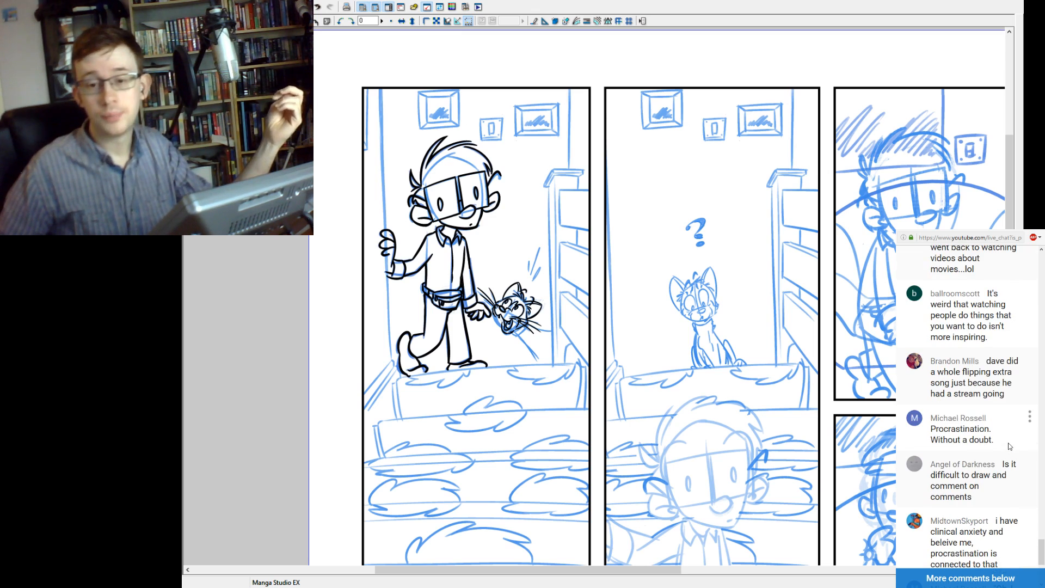
scroll(1008, 442, "down", 2)
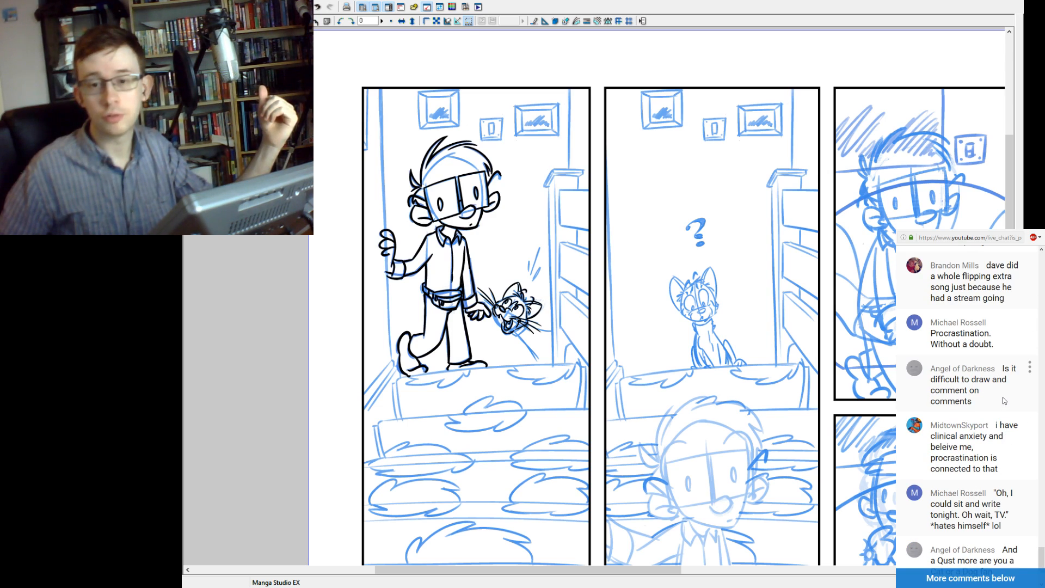
scroll(1002, 400, "down", 2)
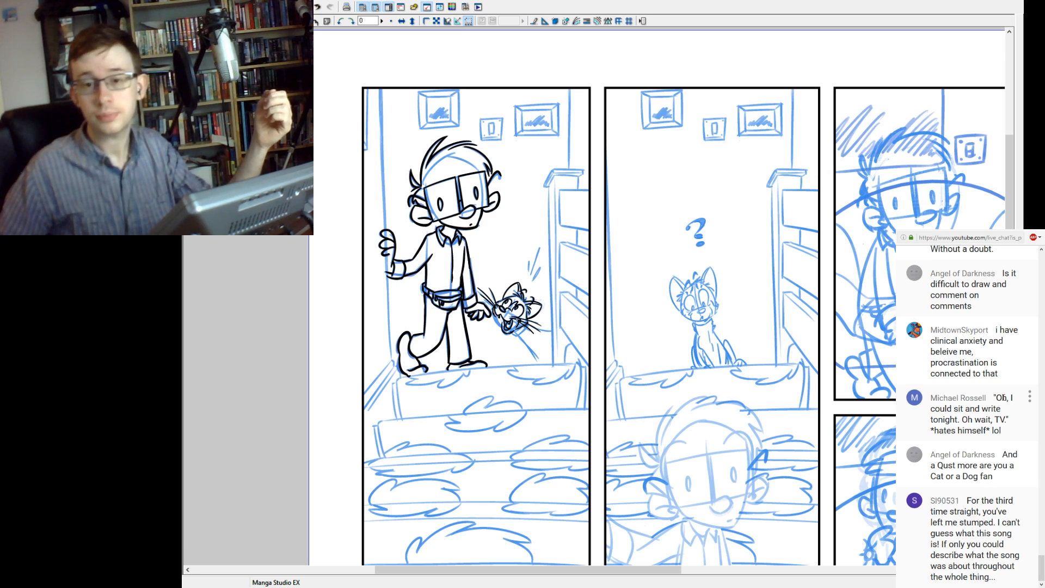
left_click_drag(966, 358, 981, 381)
left_click(988, 369)
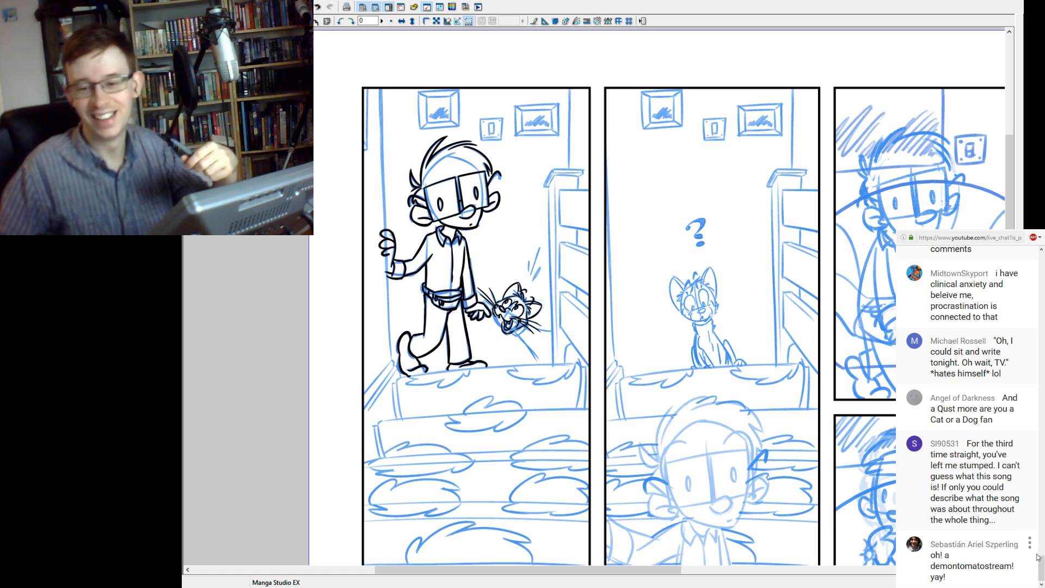
left_click_drag(952, 455, 983, 498)
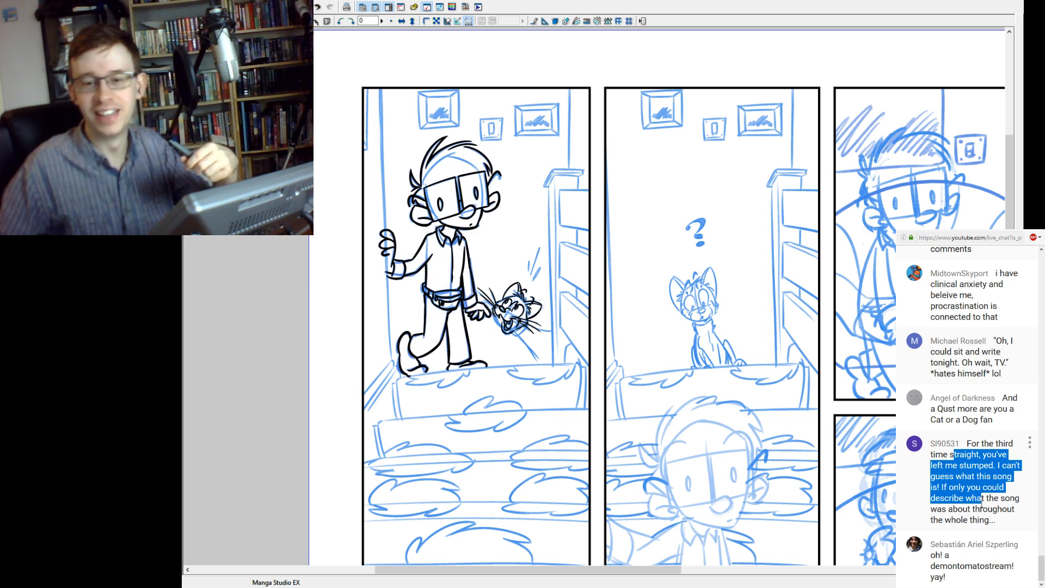
left_click(1000, 516)
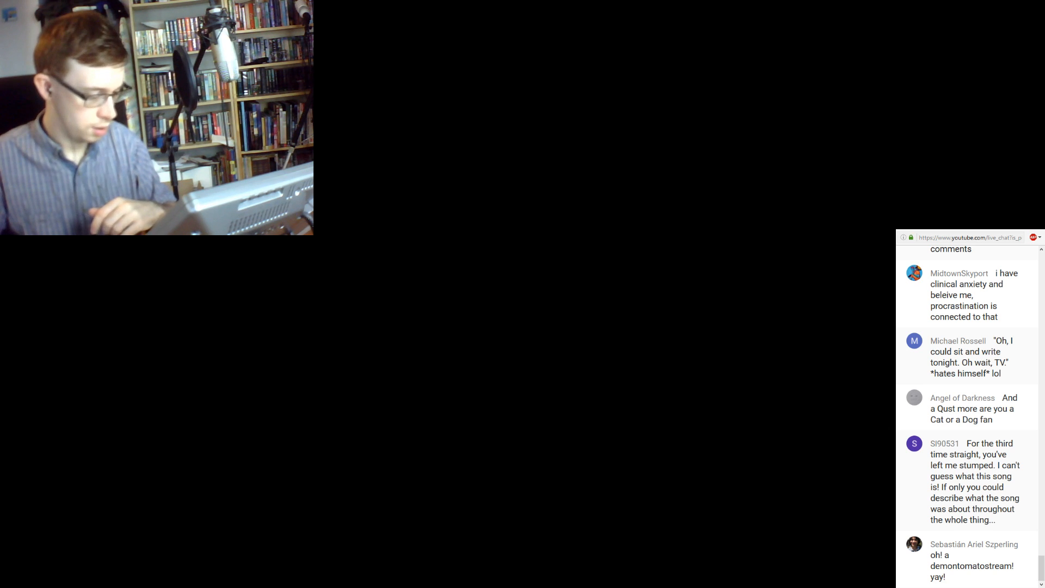
Switch to Manga Studio and examine the upper panels of the coloured comic page, including a close view of the second panel's characters.
key("alt+Tab")
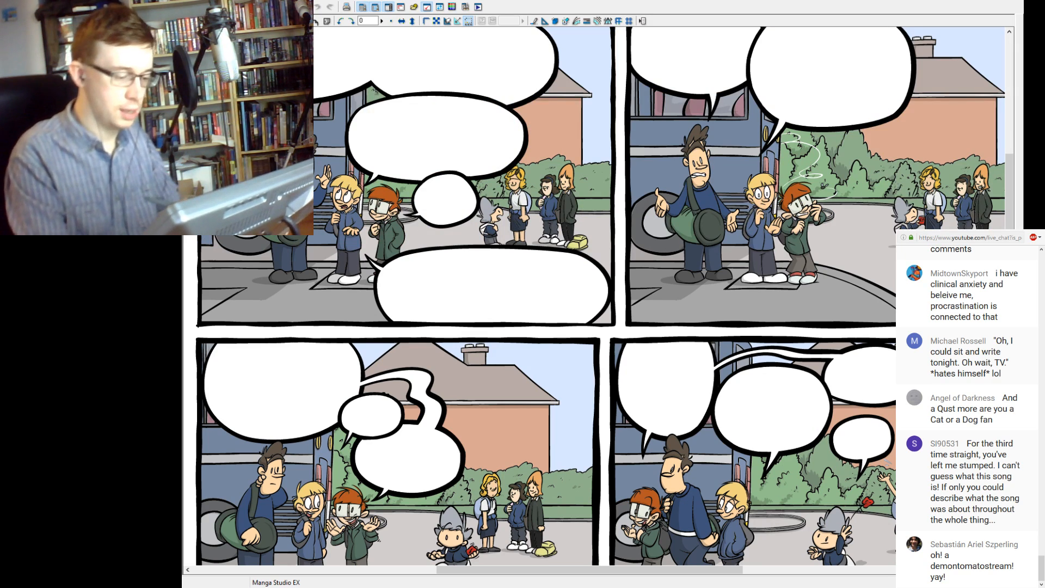
key("ctrl+minus")
left_click_drag(607, 354, 579, 275)
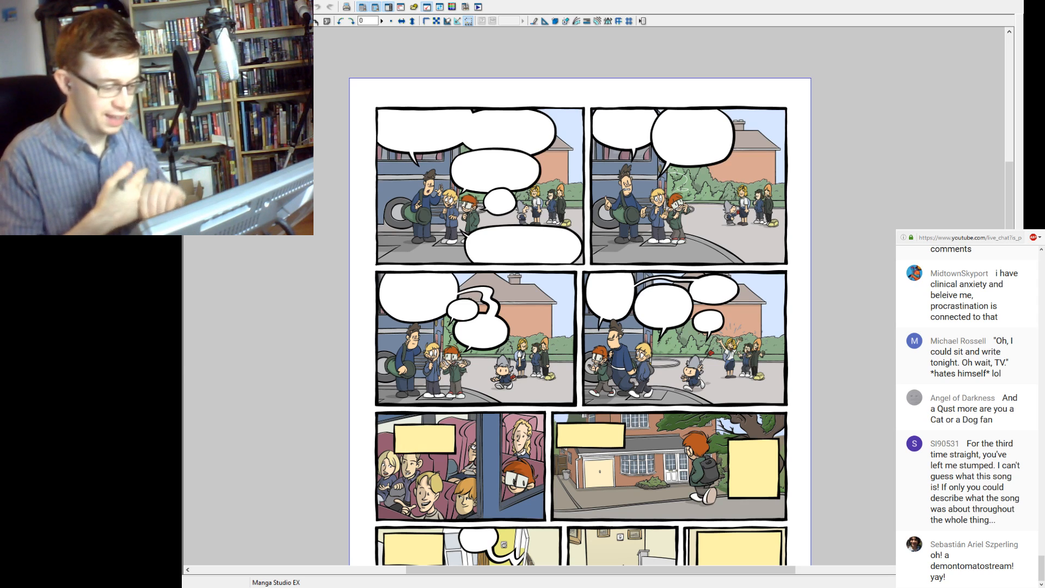
left_click(665, 219)
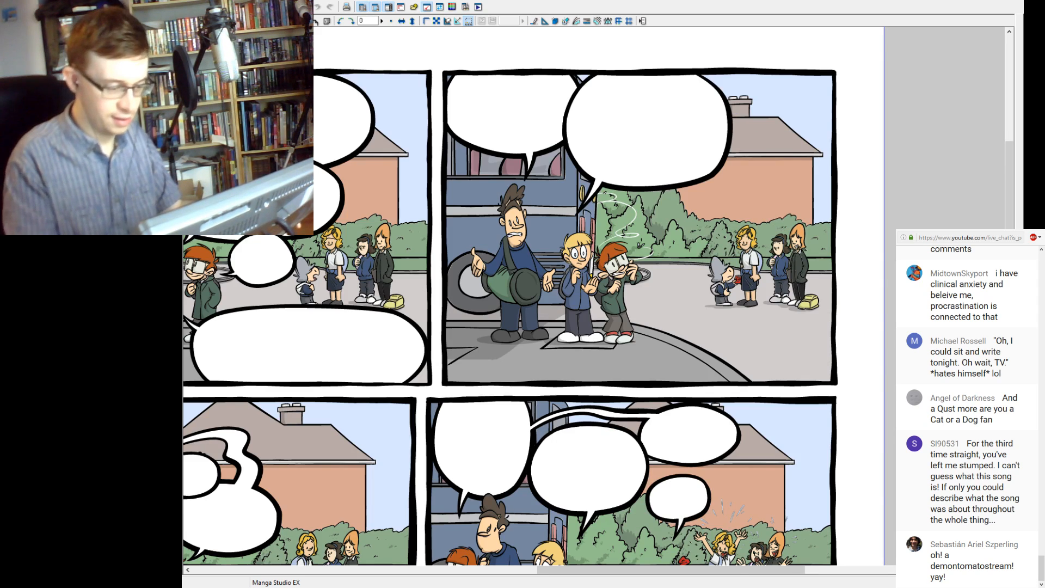
key("ctrl+plus")
key("ctrl+plus")
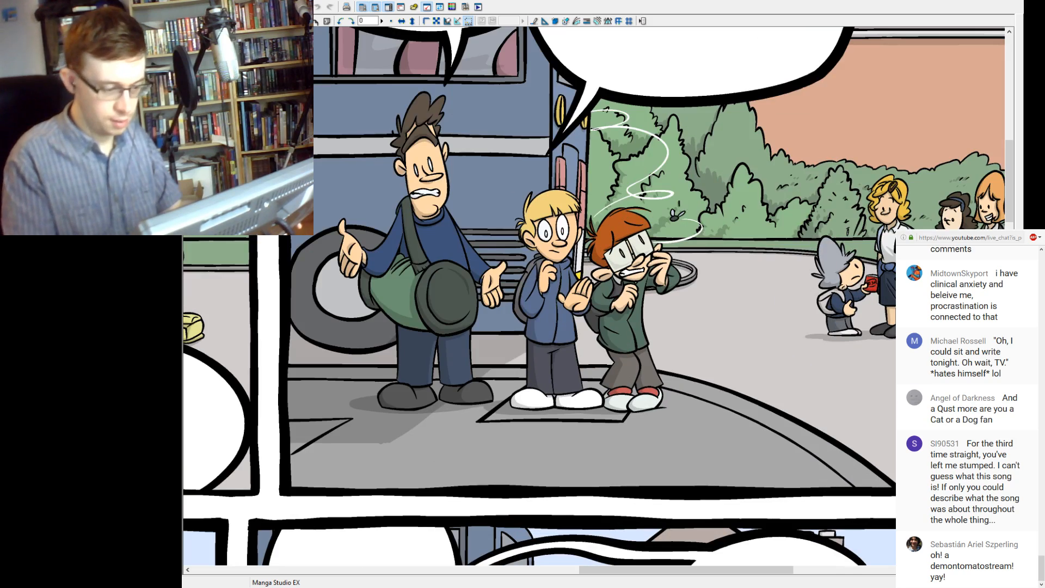
left_click_drag(664, 273, 545, 277)
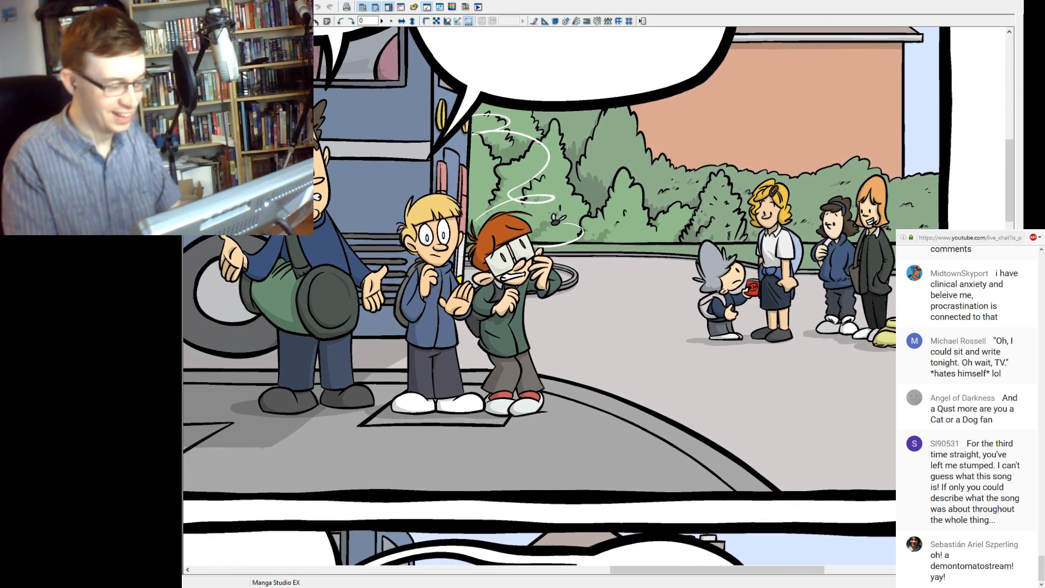
key("ctrl+minus")
key("ctrl+minus")
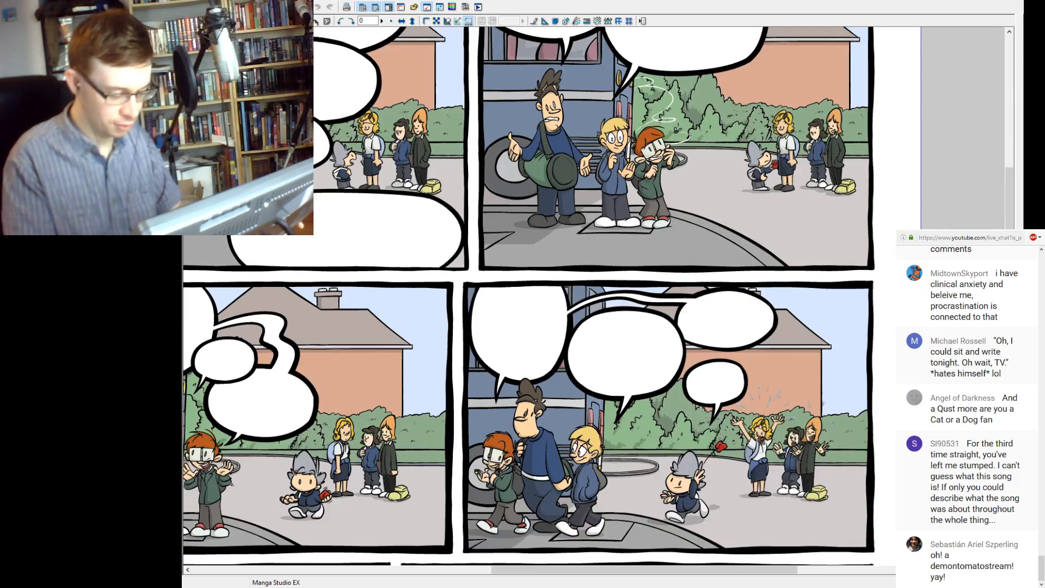
Examine the lower panels of the coloured page, ending close up on the cat sitting above the stairs.
left_click_drag(517, 430, 602, 159)
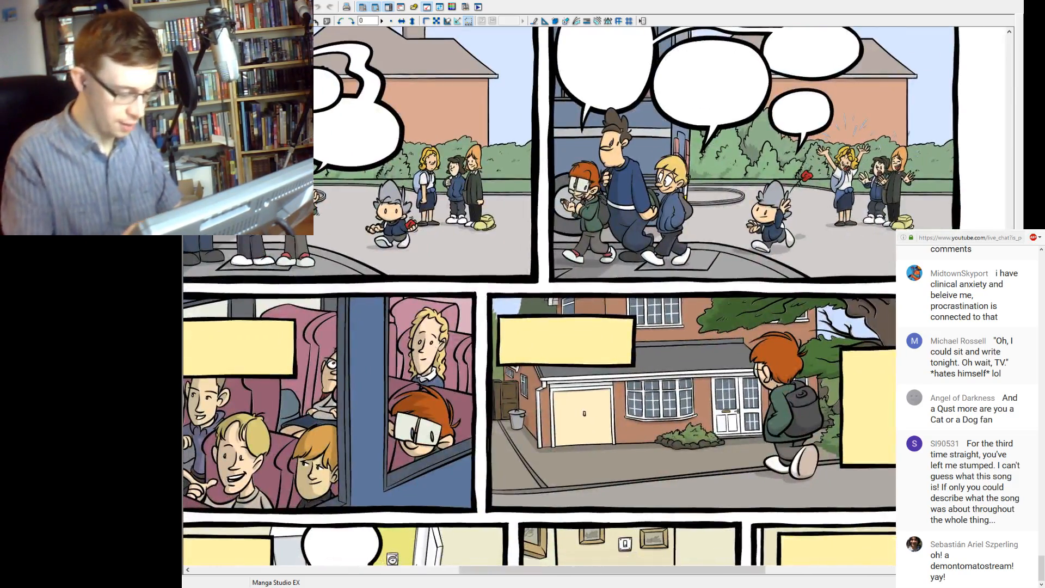
left_click_drag(523, 447, 586, 131)
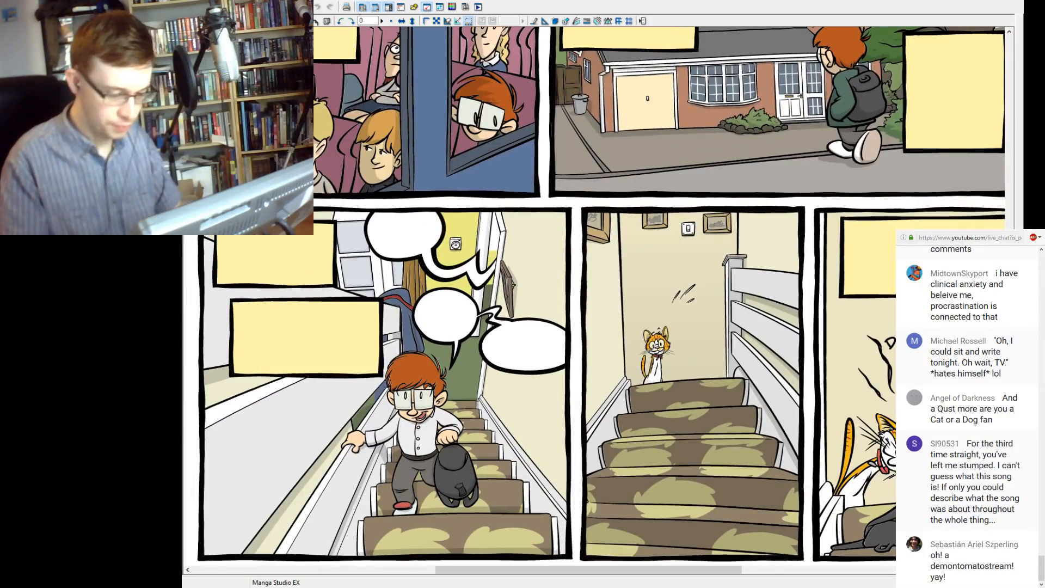
left_click_drag(680, 348, 555, 344)
left_click_drag(681, 348, 559, 321)
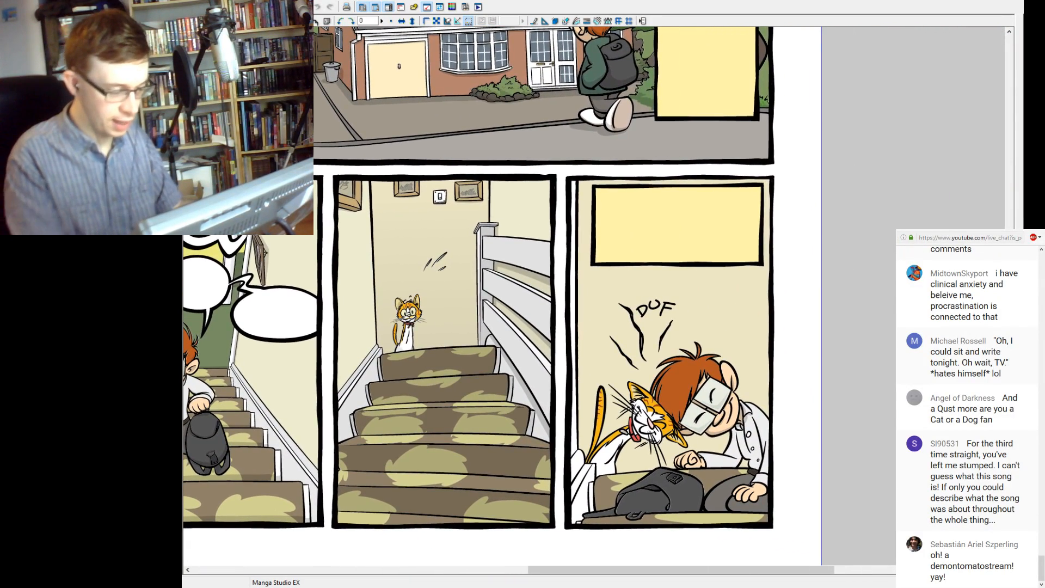
left_click_drag(430, 313, 625, 310)
key("ctrl+plus")
key("ctrl+plus")
key("ctrl+plus")
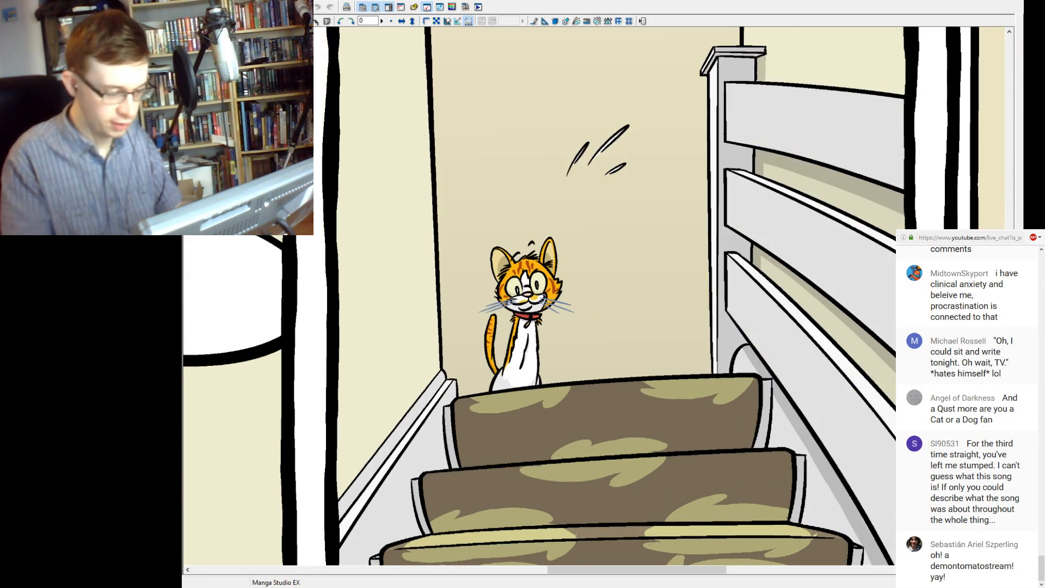
key("ctrl+plus")
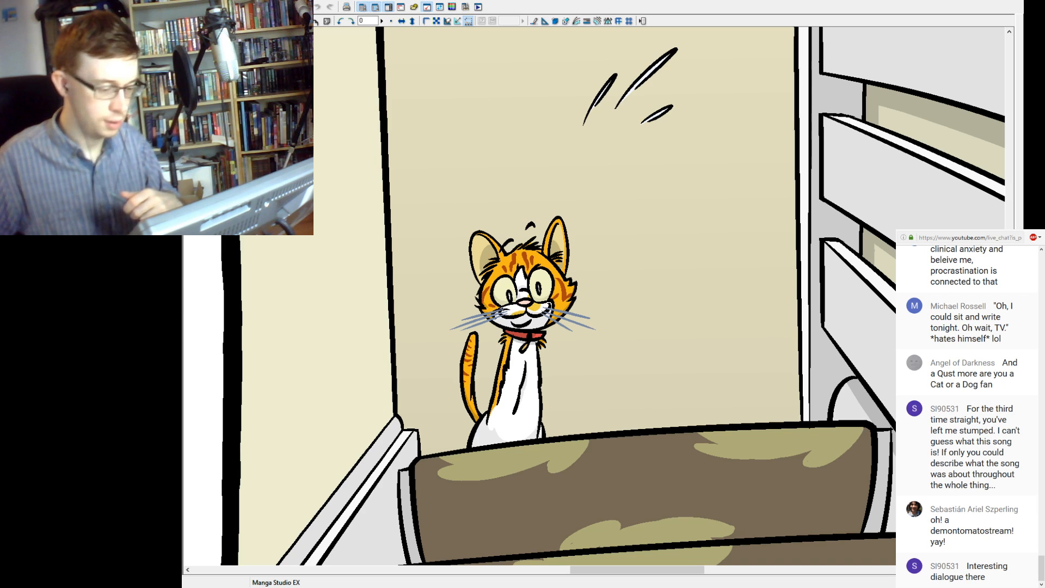
Return to the blue-sketched page and look over the first panel's inked character and cat.
key("ctrl+Tab")
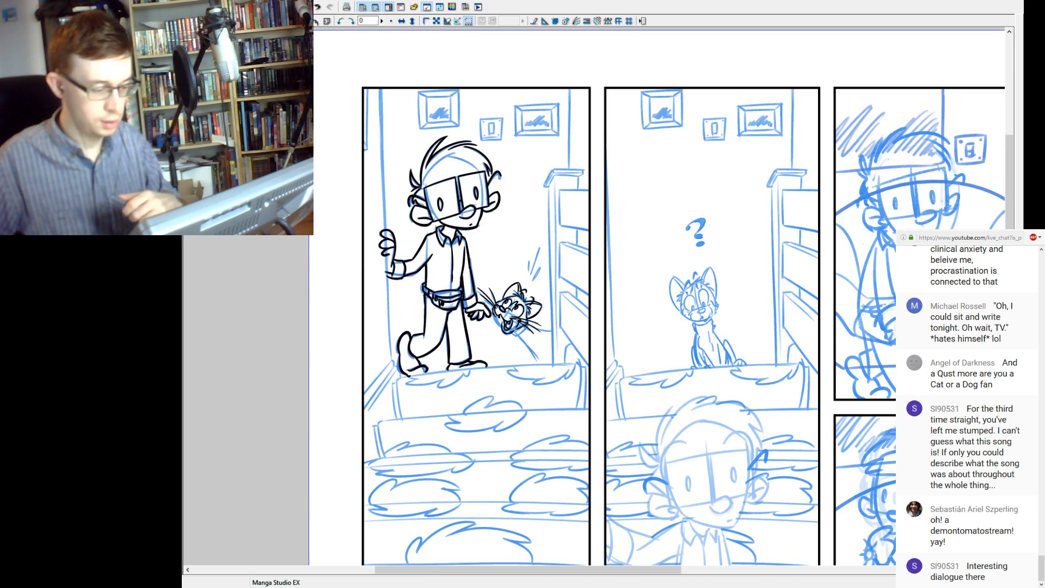
key("ctrl+plus")
key("ctrl+plus")
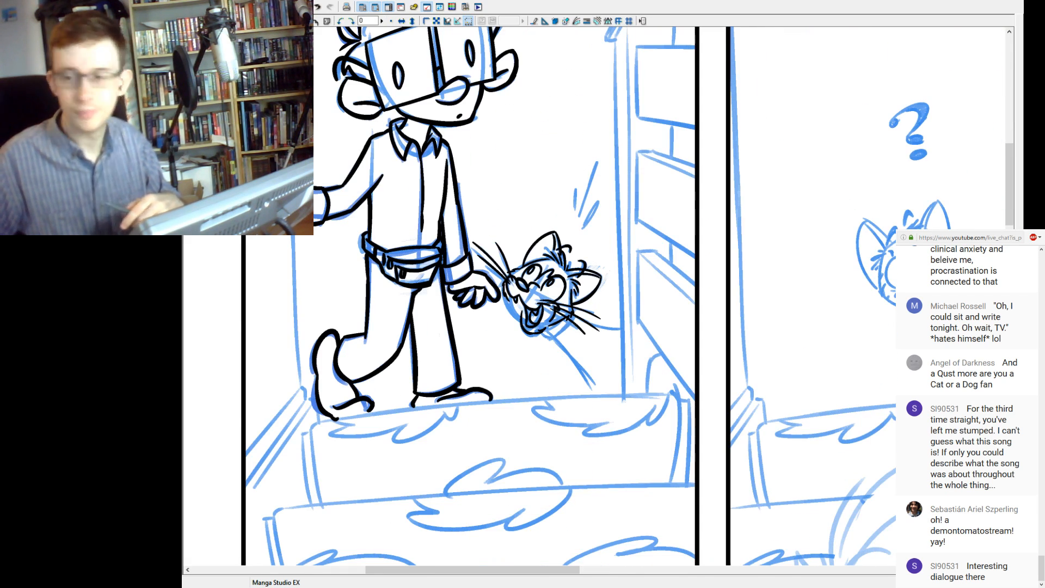
key("ctrl+plus")
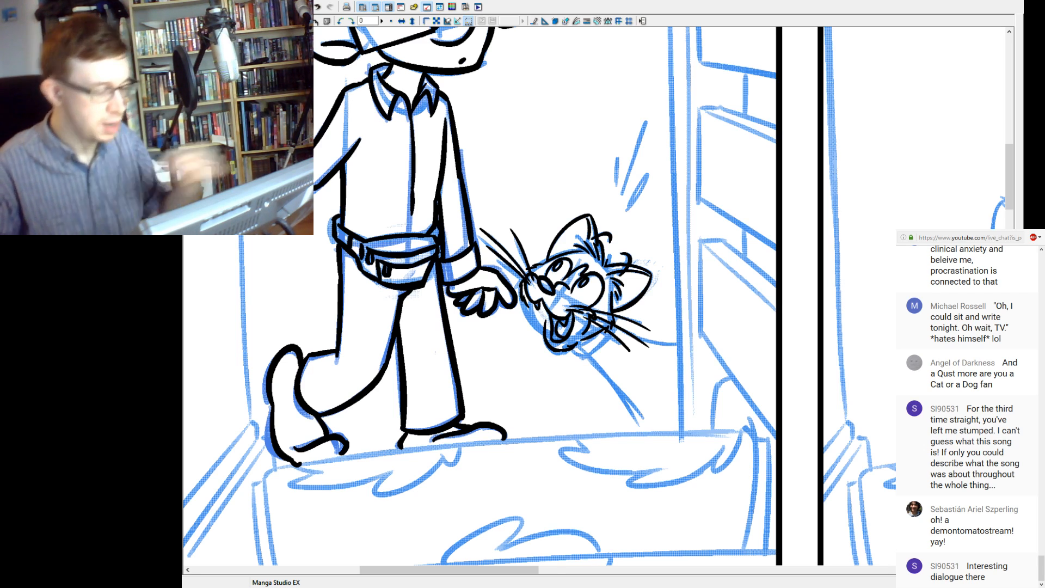
key("ctrl+minus")
key("ctrl+minus")
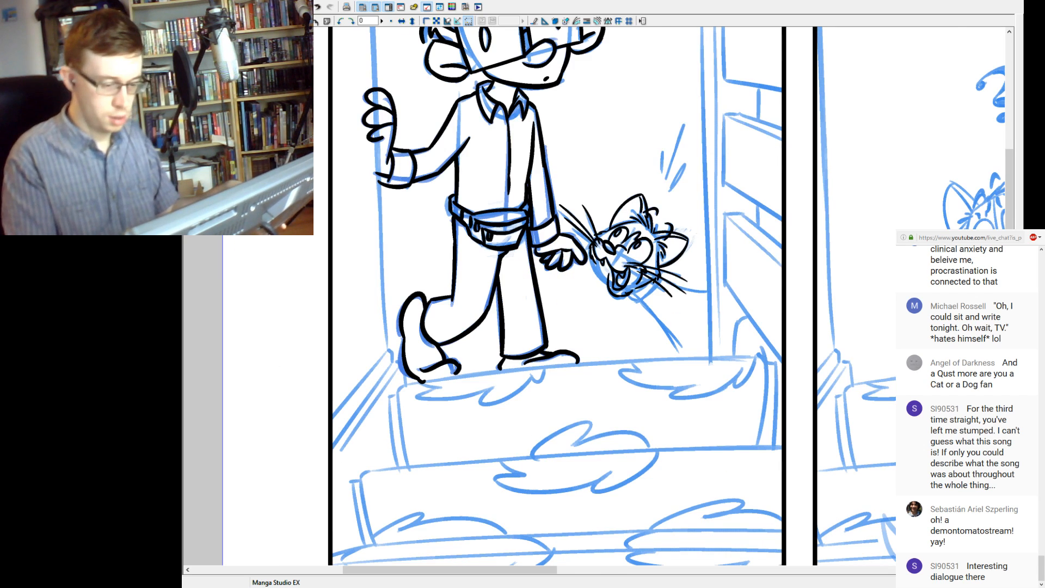
left_click_drag(626, 261, 550, 331)
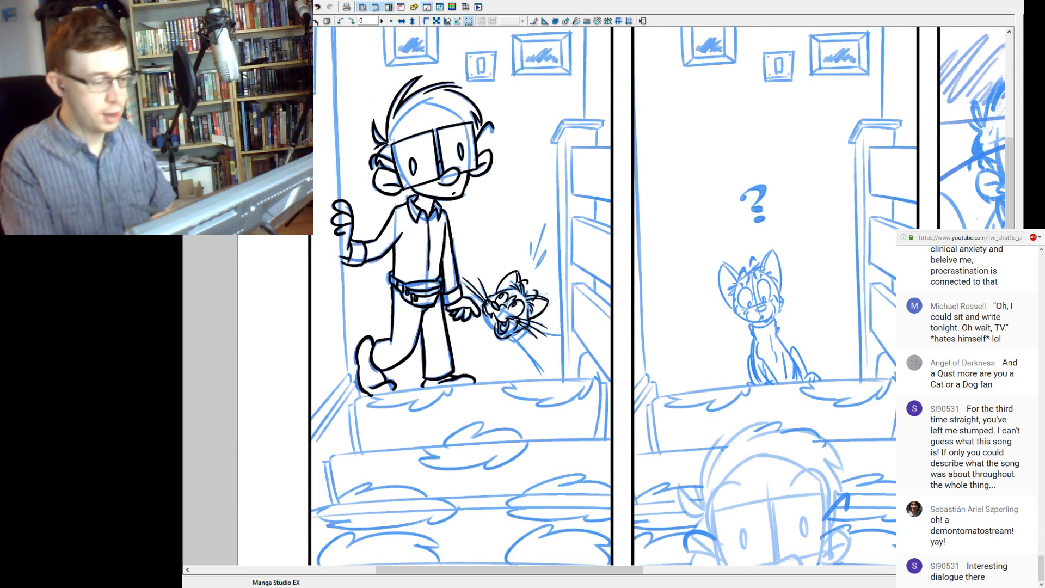
left_click_drag(550, 261, 569, 329)
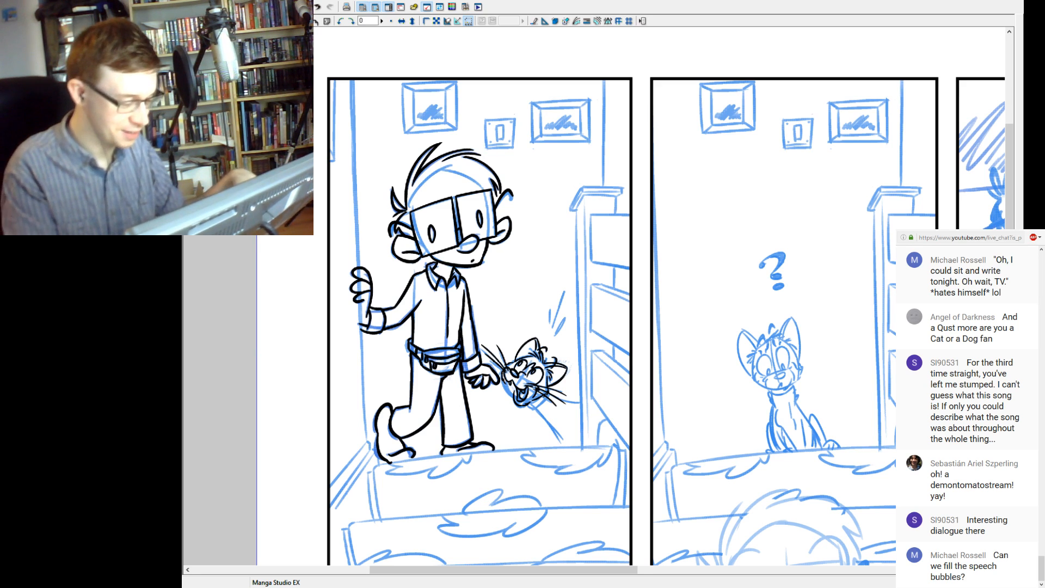
key("ctrl+plus")
key("ctrl+plus")
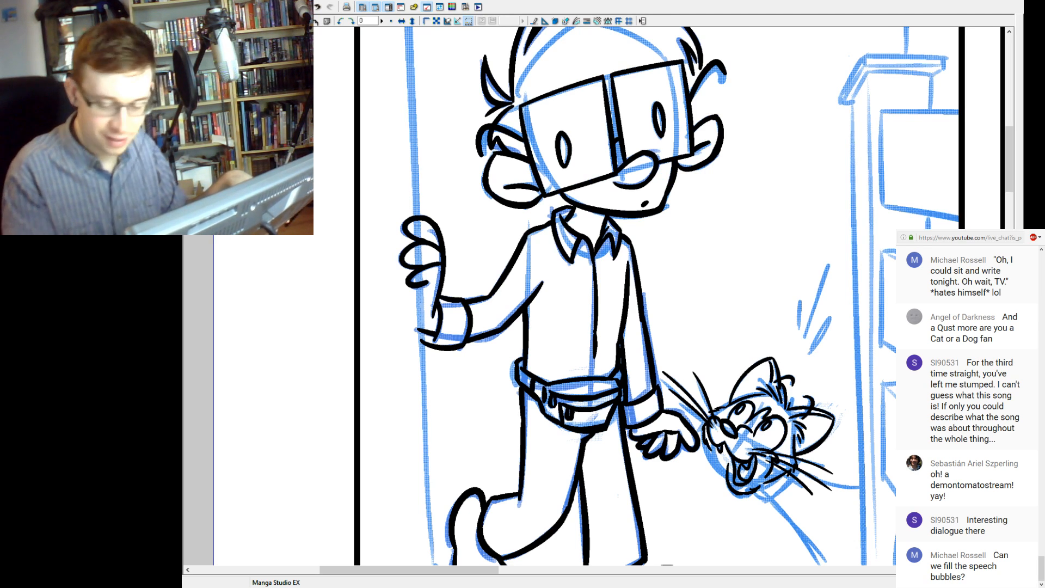
key("ctrl+z")
key("ctrl+y")
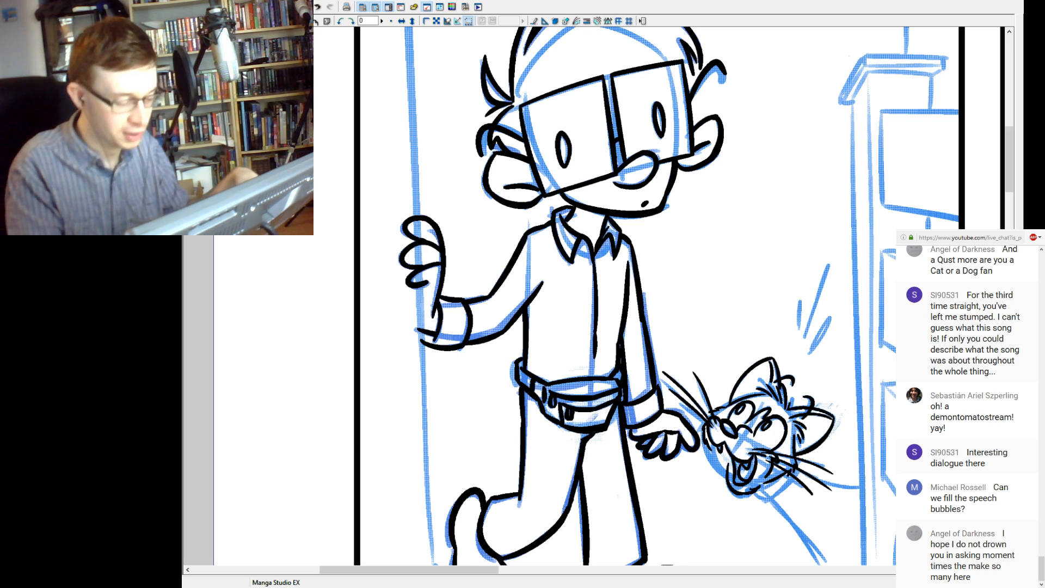
Ink the lowest motion line above the cat's head as a narrow slanted loop, redoing the stroke until it fits the sketch.
left_click_drag(675, 305, 368, 347)
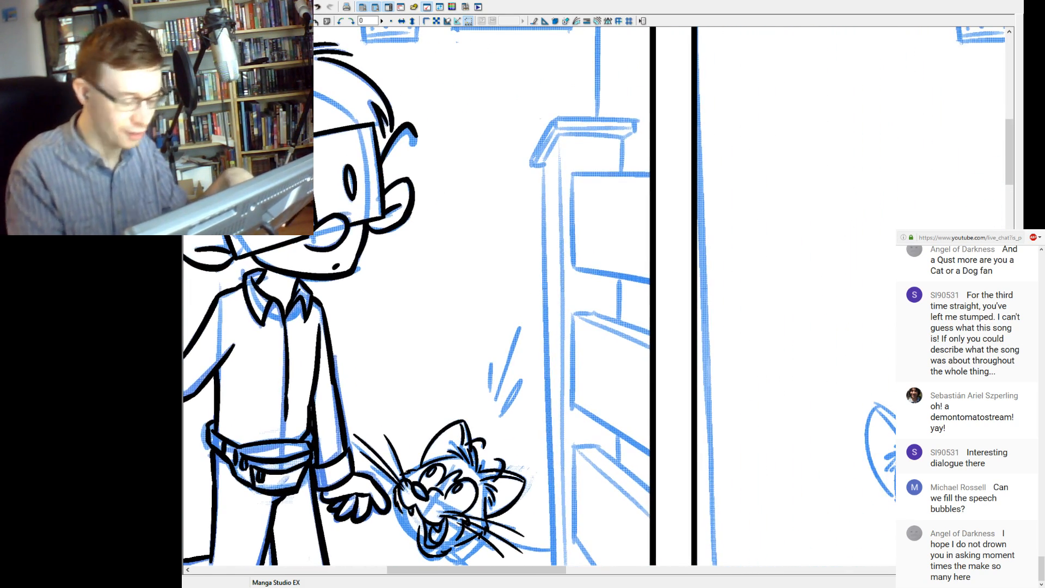
left_click_drag(500, 416, 523, 380)
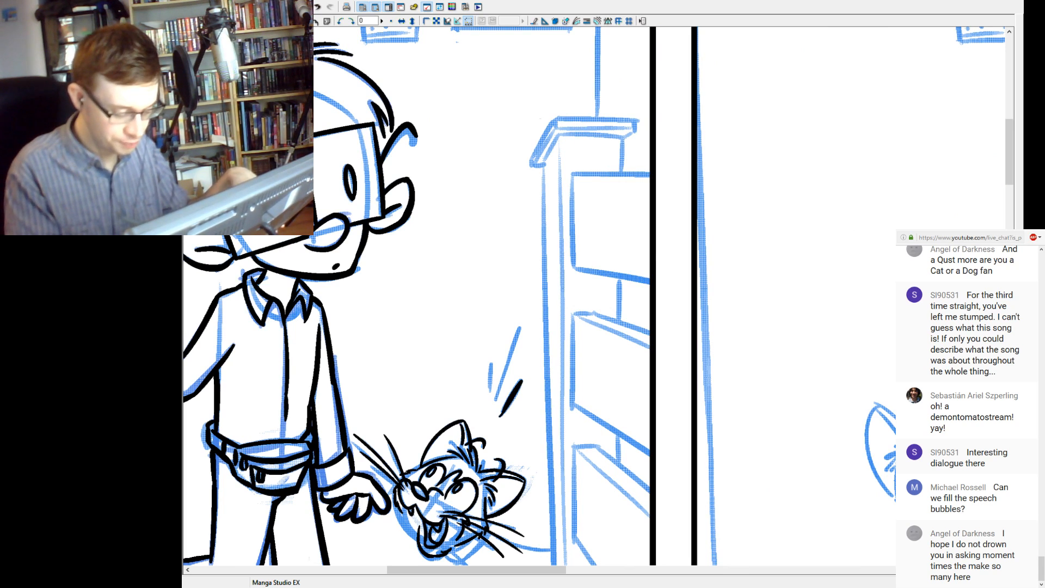
key("ctrl+z")
left_click_drag(501, 416, 523, 379)
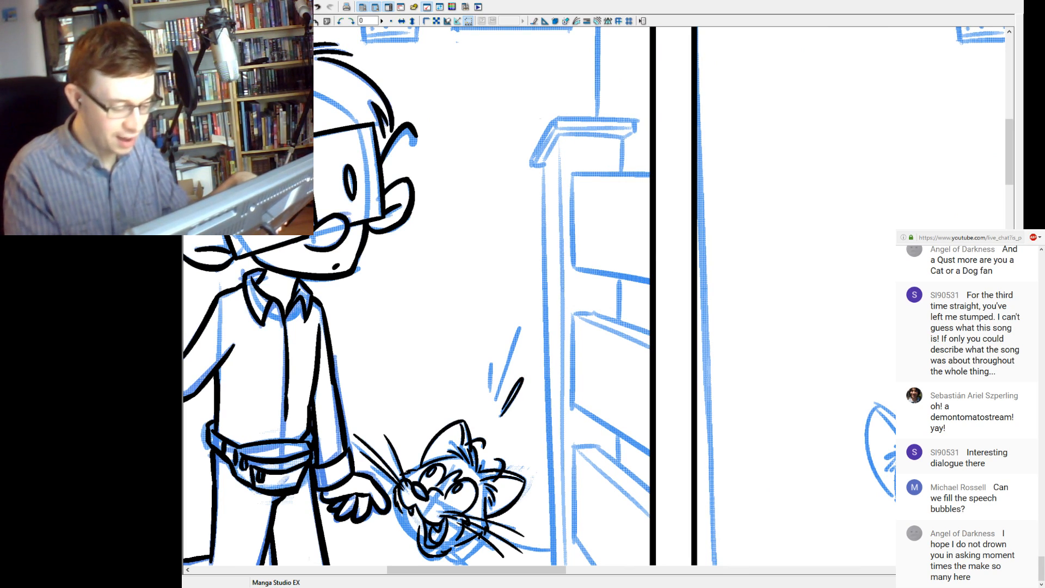
key("ctrl+z")
left_click_drag(501, 415, 520, 381)
key("ctrl+z")
left_click_drag(501, 415, 522, 379)
key("ctrl+z")
left_click_drag(501, 415, 522, 380)
key("ctrl+z")
left_click_drag(501, 415, 522, 380)
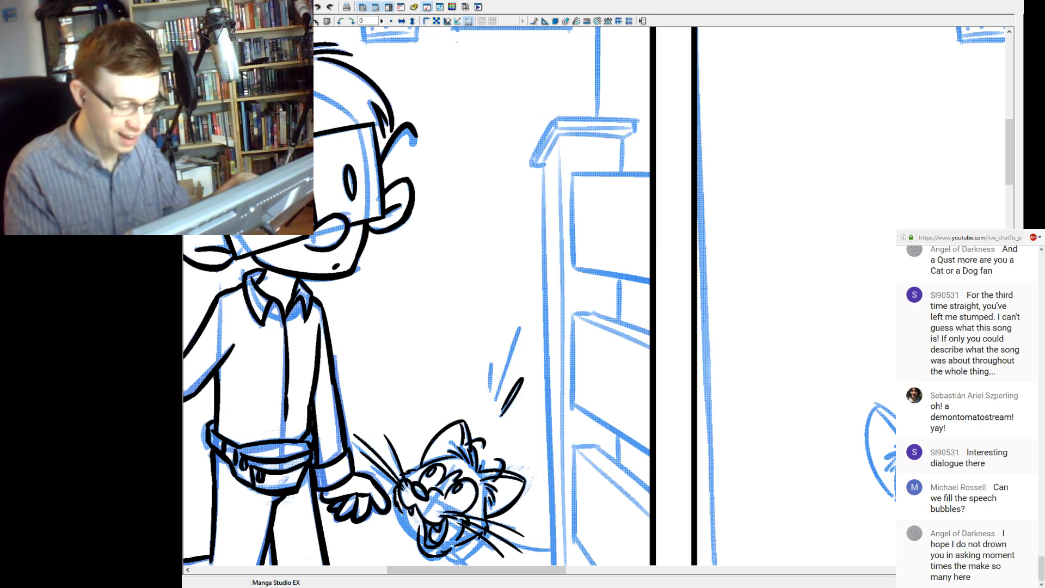
Ink the long and the short remaining motion lines above the cat's head, redoing the short one.
left_click_drag(496, 400, 519, 326)
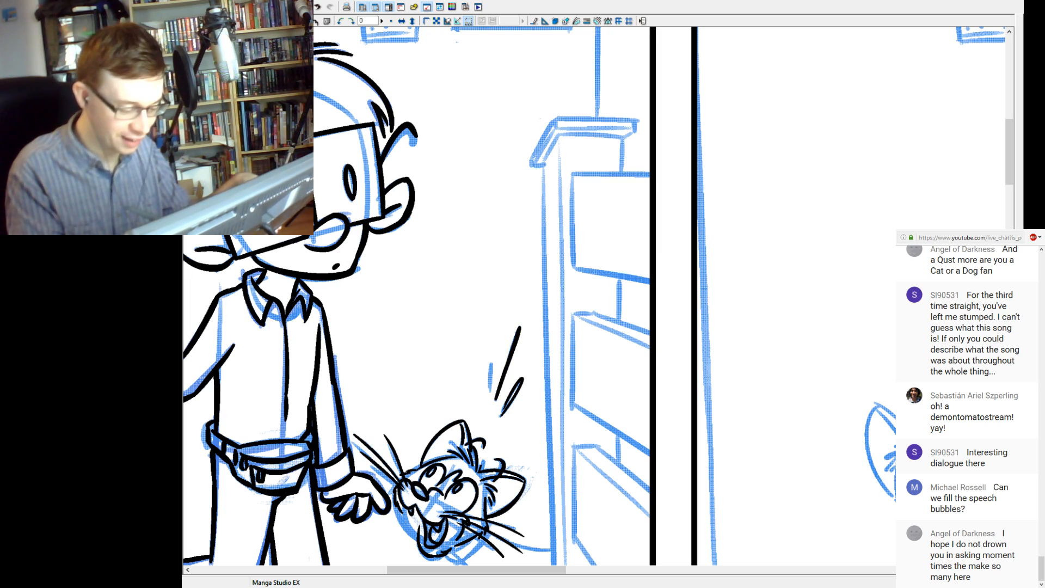
left_click_drag(490, 391, 493, 356)
key("ctrl+z")
left_click_drag(491, 390, 492, 356)
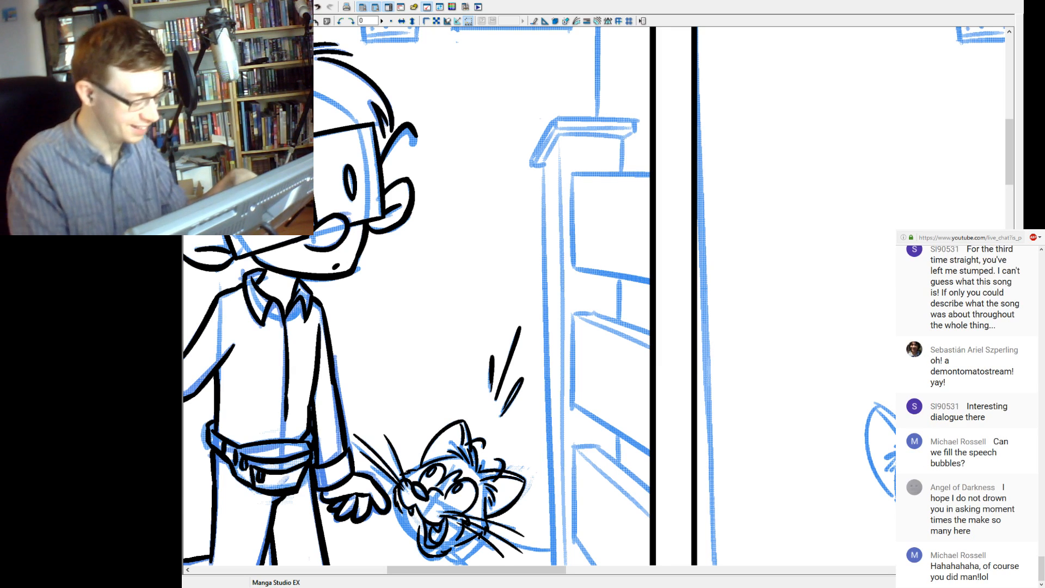
Ink the curved lower cheek line beside the cat's open mouth, under its whiskers.
key("ctrl+minus")
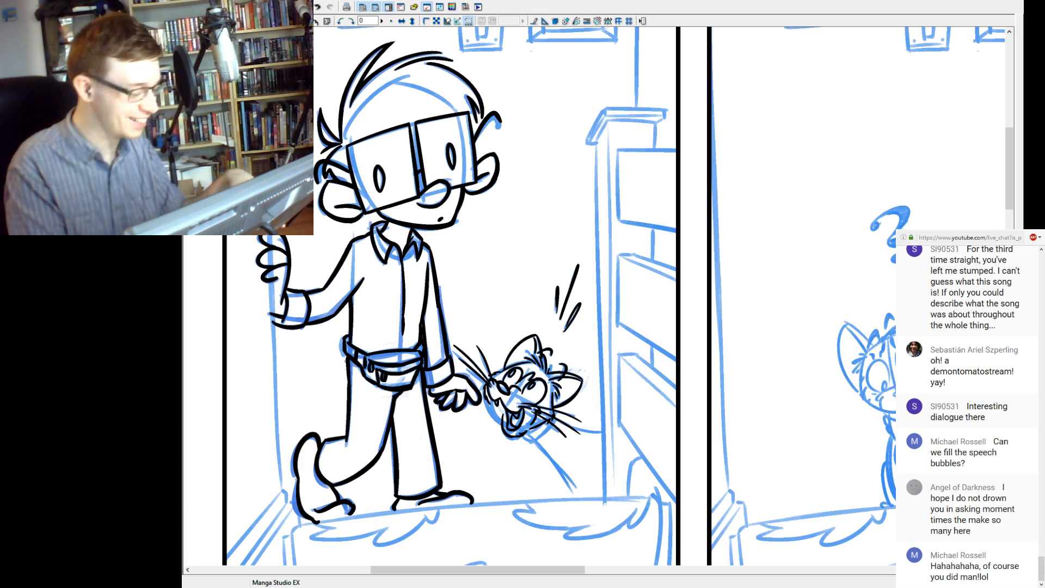
key("ctrl+minus")
left_click_drag(626, 327, 502, 282)
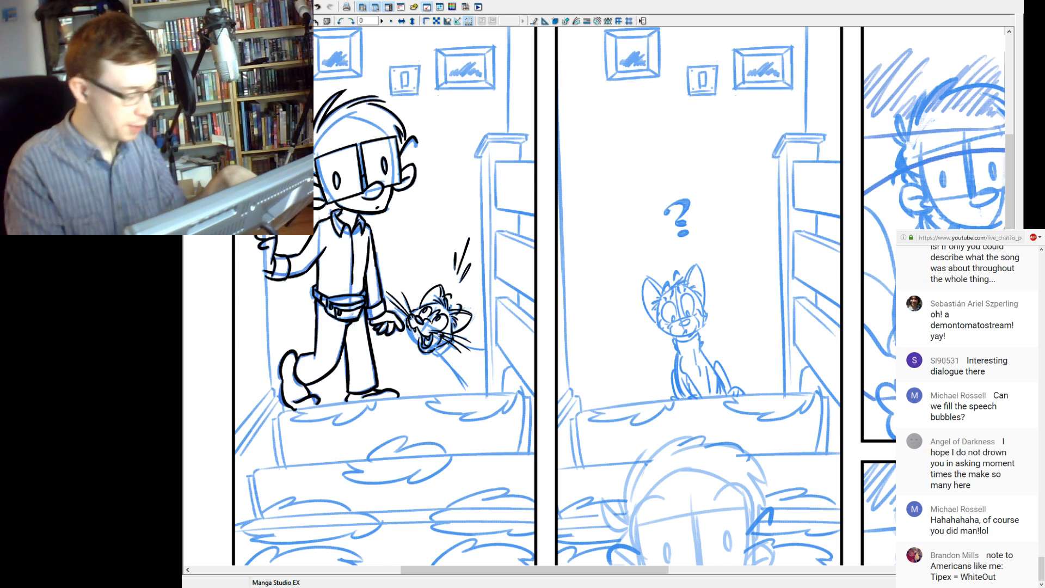
left_click(458, 331)
left_click(621, 287)
left_click(621, 288)
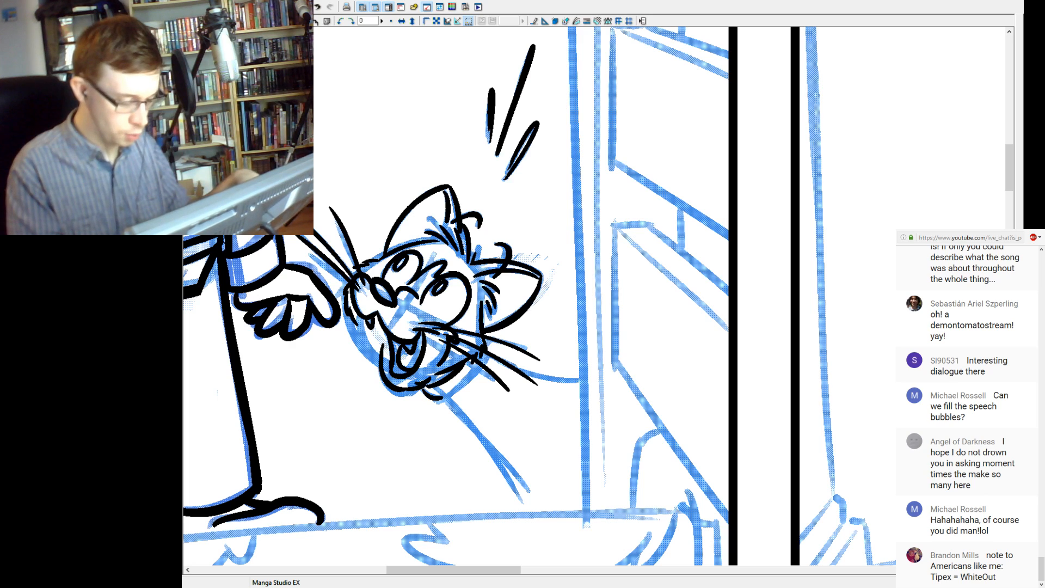
left_click_drag(448, 399, 481, 367)
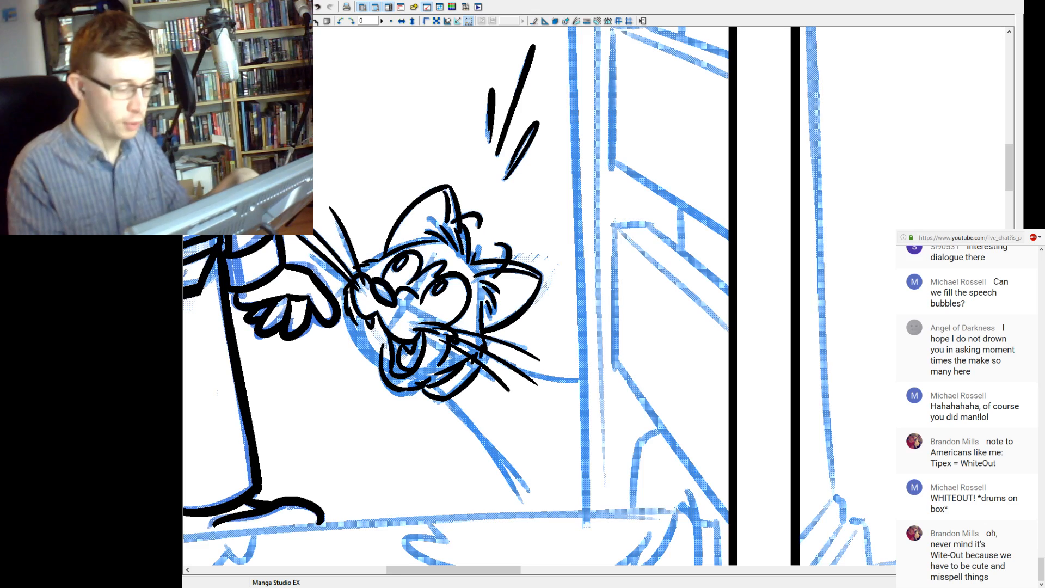
left_click_drag(479, 326, 438, 379)
Ink the slanted cap of the banister post in the first panel, with its inner edge, redoing misplaced strokes.
key("ctrl+minus")
key("ctrl+minus")
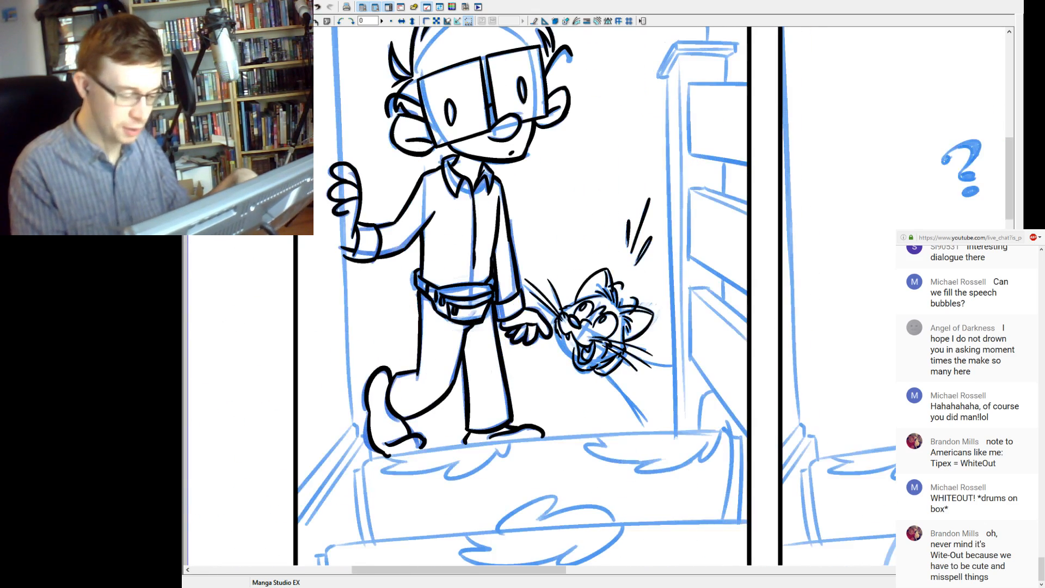
left_click_drag(708, 245, 419, 361)
left_click_drag(544, 261, 615, 347)
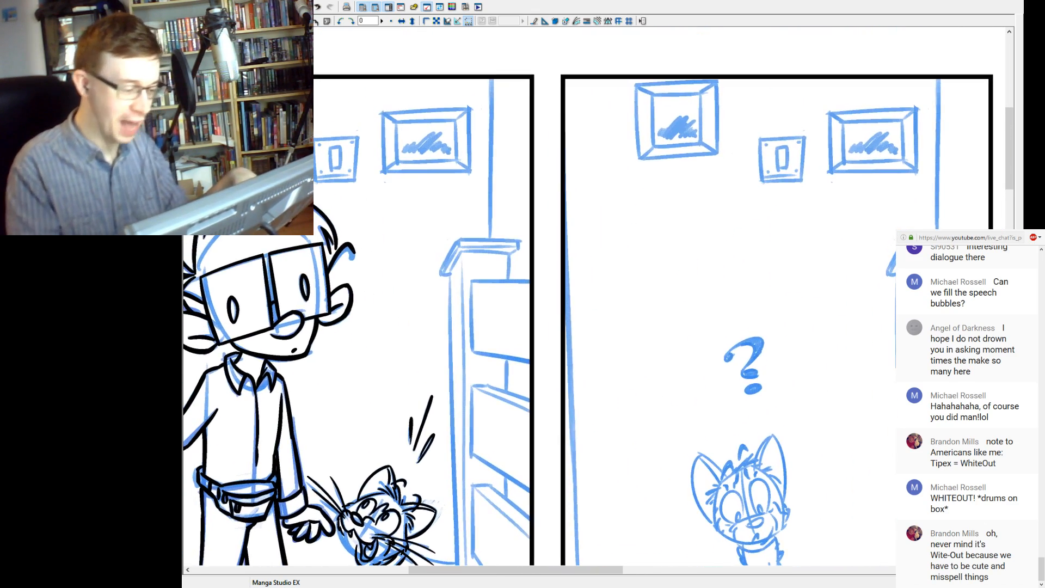
mouse_move(460, 240)
left_mouse_down()
mouse_move(441, 271)
mouse_move(462, 233)
left_mouse_up()
key("ctrl+z")
key("ctrl+z")
key("ctrl+z")
mouse_move(440, 271)
left_mouse_down()
mouse_move(463, 233)
mouse_move(519, 249)
mouse_move(530, 240)
left_mouse_up()
key("ctrl+z")
key("ctrl+z")
mouse_move(457, 244)
left_mouse_down()
mouse_move(526, 239)
mouse_move(509, 255)
left_mouse_up()
mouse_move(444, 267)
left_mouse_down()
mouse_move(441, 277)
mouse_move(517, 248)
mouse_move(459, 236)
left_mouse_up()
key("ctrl+z")
key("ctrl+z")
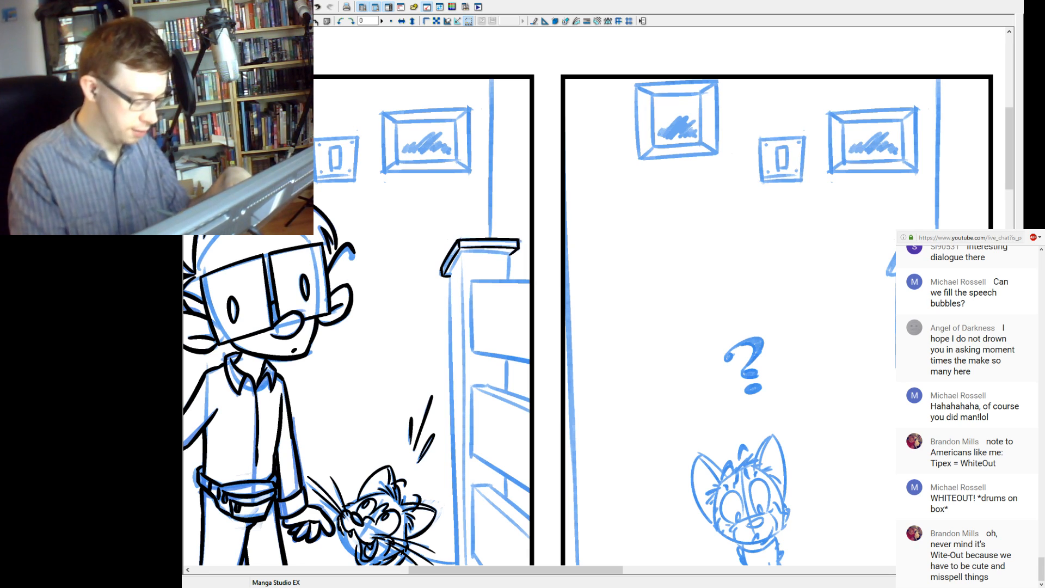
mouse_move(461, 251)
left_mouse_down()
mouse_move(512, 253)
mouse_move(452, 269)
left_mouse_up()
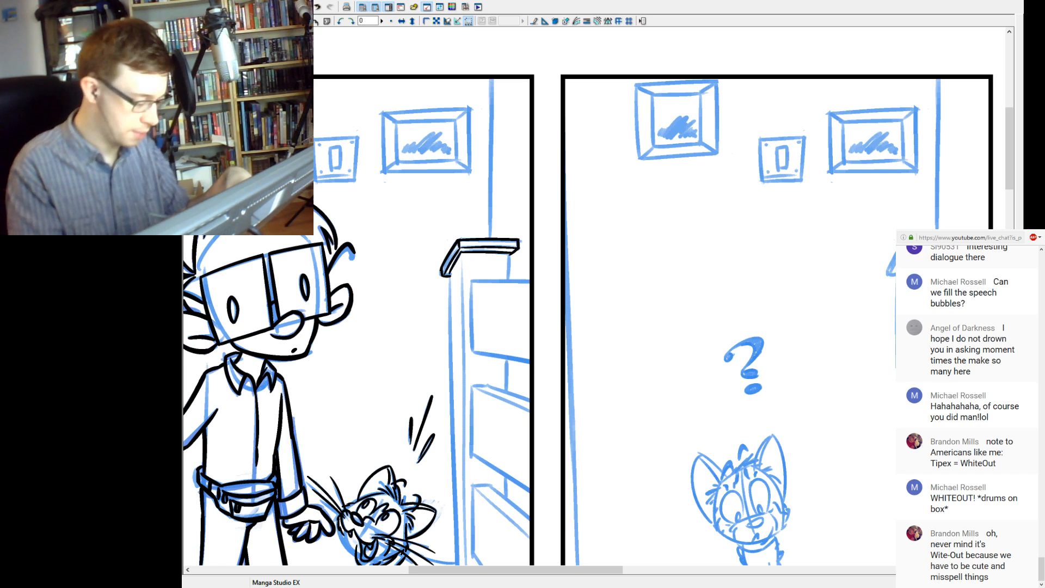
Ink the side, upper and lower edges of the banister's topmost board, up to the first panel's border.
mouse_move(479, 310)
left_mouse_down()
mouse_move(447, 226)
mouse_move(444, 273)
left_mouse_up()
key("ctrl+z")
left_click_drag(439, 200, 439, 273)
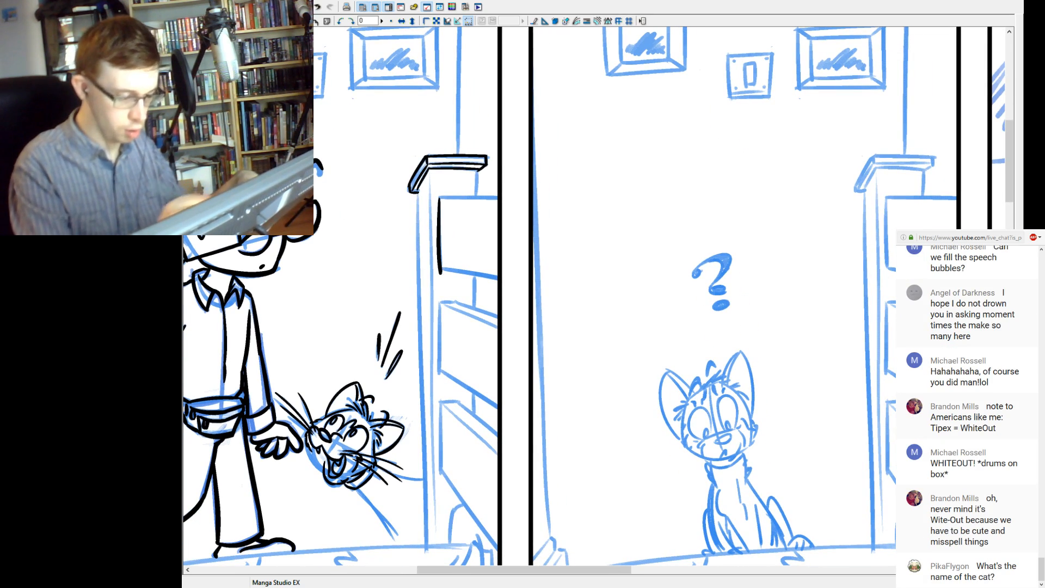
left_click_drag(439, 199, 497, 196)
left_click_drag(441, 267, 497, 279)
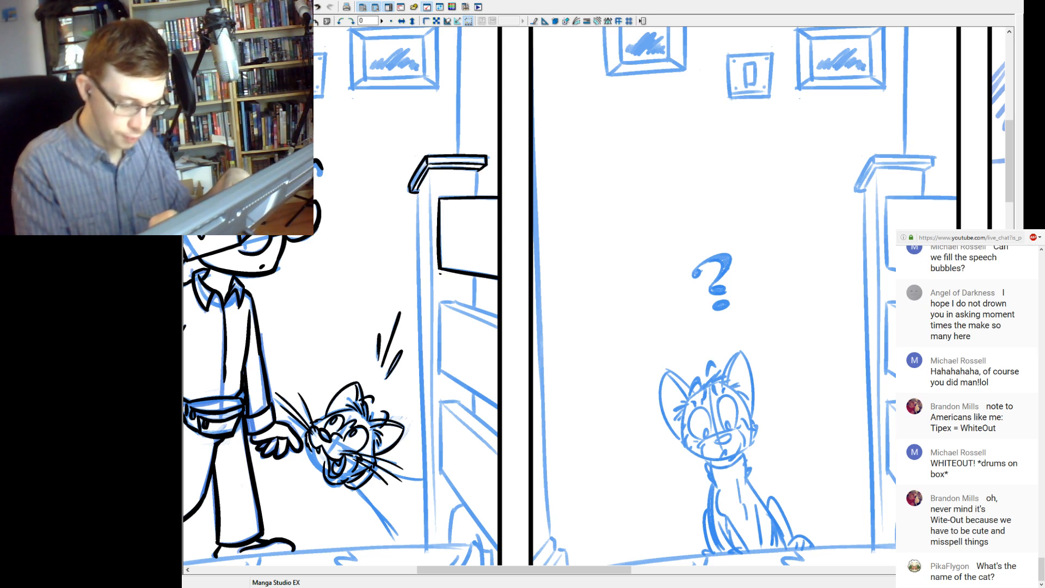
Ink the upper edge of the banister's second board up to the first panel's border, redoing misplaced strokes.
left_click_drag(439, 302, 498, 316)
key("ctrl+z")
key("ctrl+z")
key("ctrl+z")
key("ctrl+z")
key("ctrl+z")
Ink the second board's side, slanted lower edge and inner thickness line, redoing the lower edge until it follows the sketch.
key("ctrl+z")
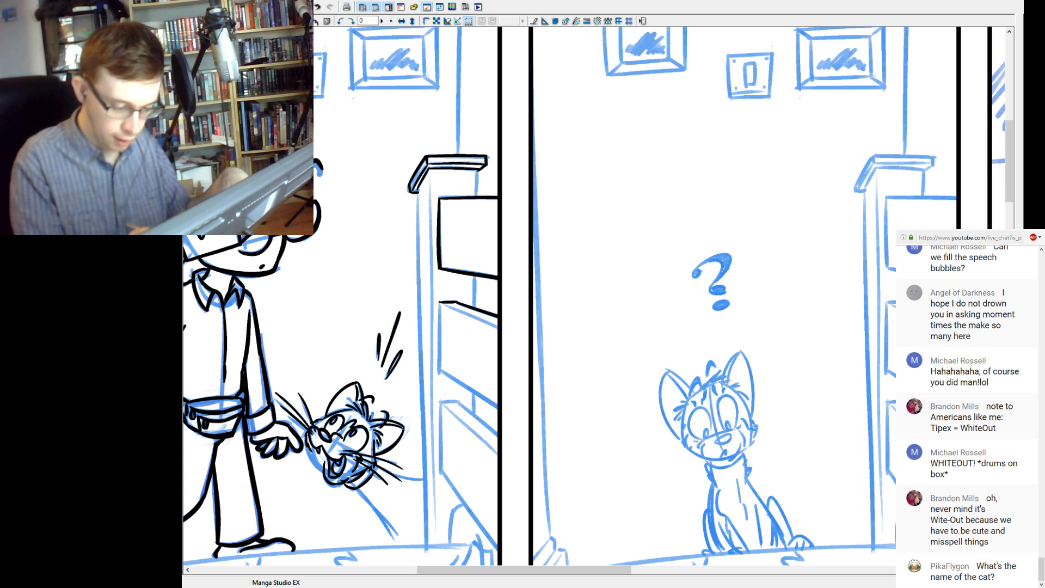
mouse_move(439, 301)
left_mouse_down()
mouse_move(440, 378)
mouse_move(498, 405)
left_mouse_up()
key("ctrl+z")
left_click_drag(444, 372, 498, 411)
key("ctrl+z")
key("ctrl+z")
key("ctrl+z")
left_click_drag(441, 372, 498, 406)
key("ctrl+z")
key("ctrl+z")
left_click_drag(440, 372, 497, 410)
key("ctrl+z")
left_click_drag(441, 372, 498, 407)
left_click_drag(442, 304, 498, 330)
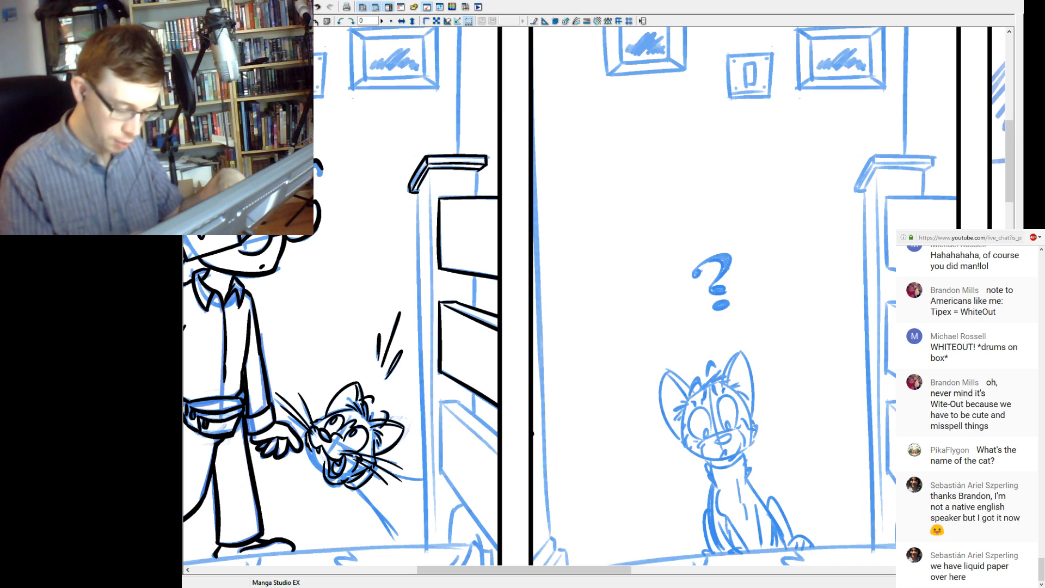
Ink the side, upper and lower edges of the banister's third board, with its inner thickness line.
mouse_move(440, 402)
left_mouse_down()
mouse_move(462, 402)
mouse_move(441, 478)
mouse_move(440, 442)
mouse_move(440, 474)
mouse_move(497, 552)
left_mouse_up()
key("ctrl+z")
key("ctrl+z")
left_click_drag(458, 403, 497, 434)
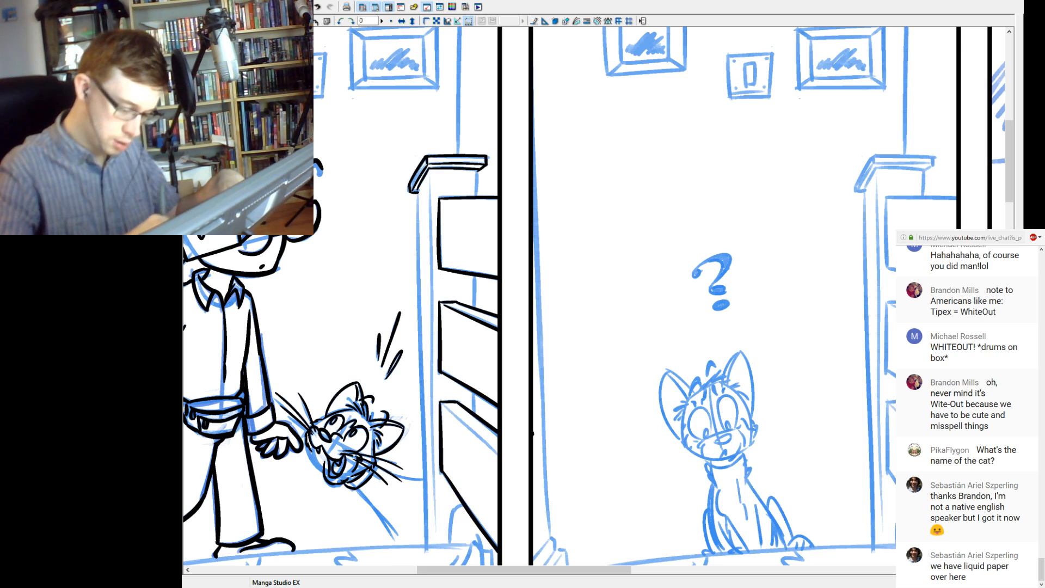
left_click_drag(441, 403, 497, 452)
key("ctrl+z")
left_click_drag(443, 403, 496, 457)
key("ctrl+z")
left_click_drag(444, 405, 497, 456)
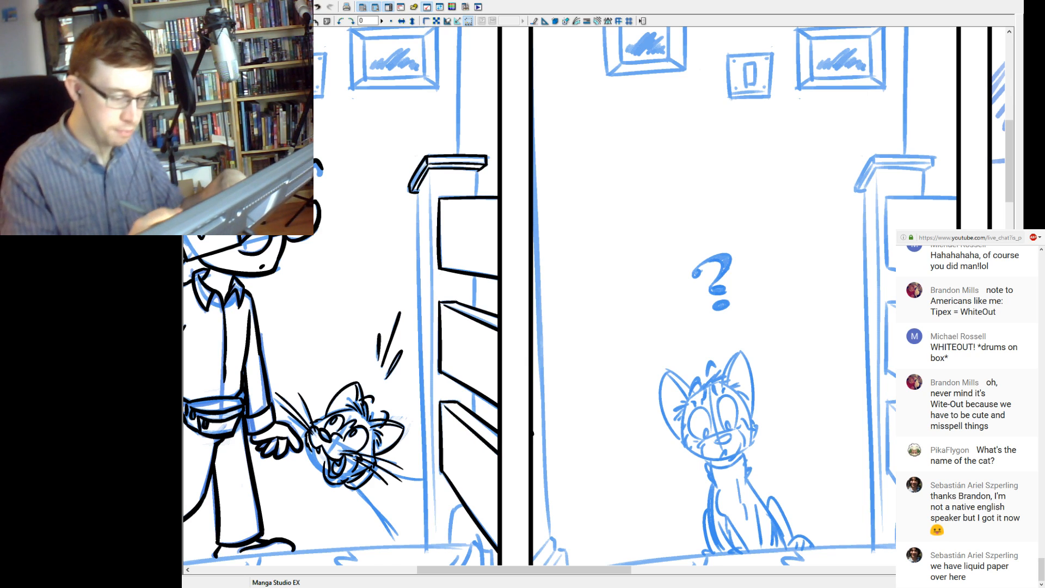
Ink the outer edge of the banister post from its cap down to the floor, redoing the lower part as needed.
left_click_drag(421, 191, 425, 555)
key("ctrl+z")
left_click_drag(431, 364, 426, 552)
key("ctrl+z")
left_click_drag(422, 367, 426, 561)
key("ctrl+z")
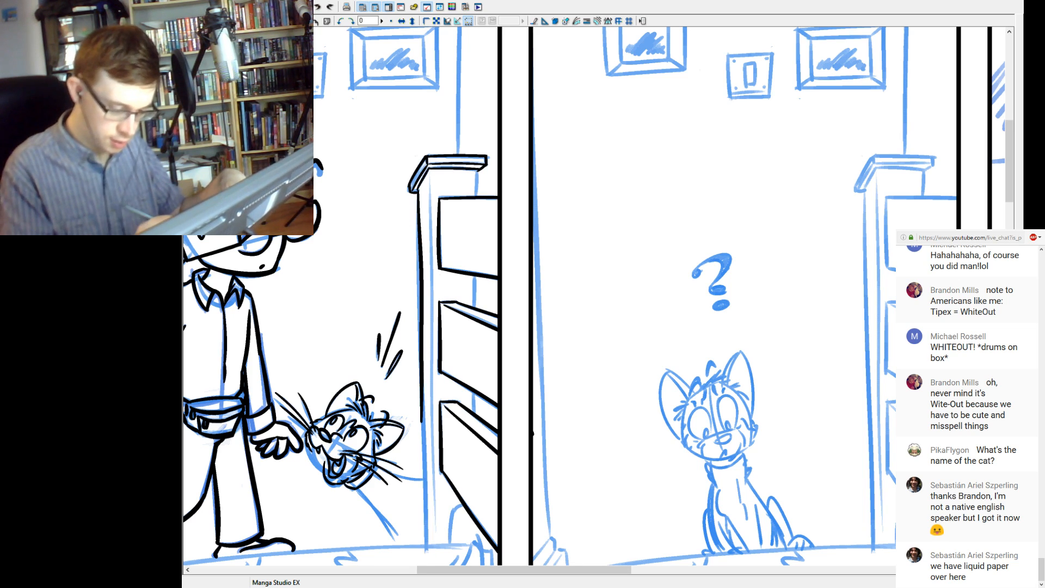
left_click_drag(422, 382, 426, 549)
key("ctrl+z")
left_click_drag(425, 376, 428, 561)
key("ctrl+z")
left_click_drag(424, 381, 430, 560)
key("ctrl+z")
left_click_drag(424, 400, 426, 557)
key("ctrl+z")
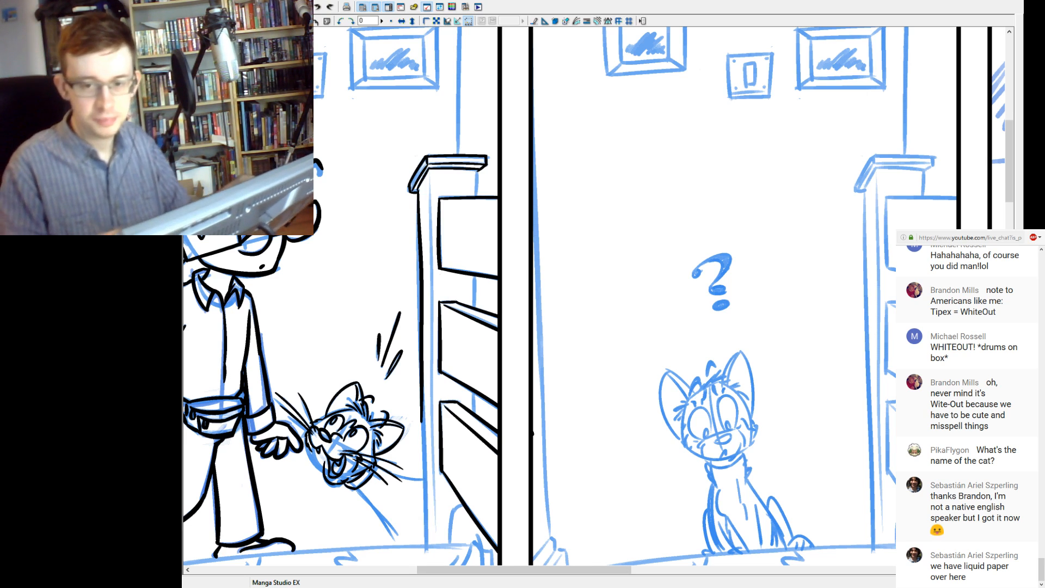
left_click_drag(422, 372, 429, 564)
key("ctrl+z")
left_click_drag(422, 368, 428, 564)
key("ctrl+z")
left_click_drag(423, 365, 429, 553)
key("ctrl+z")
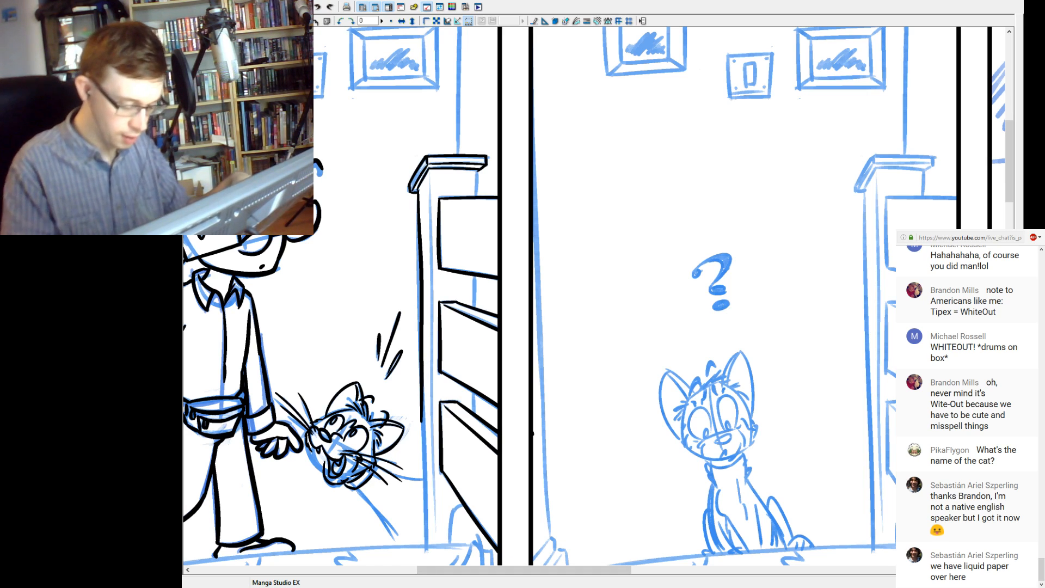
left_click_drag(423, 371, 427, 546)
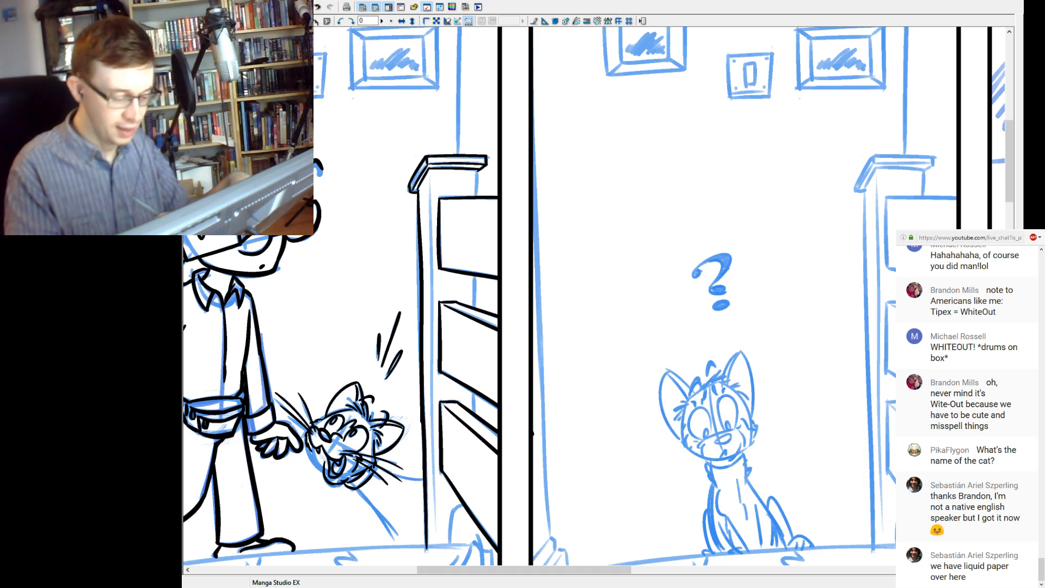
left_click_drag(420, 400, 421, 424)
left_click_drag(420, 379, 421, 411)
key("ctrl+z")
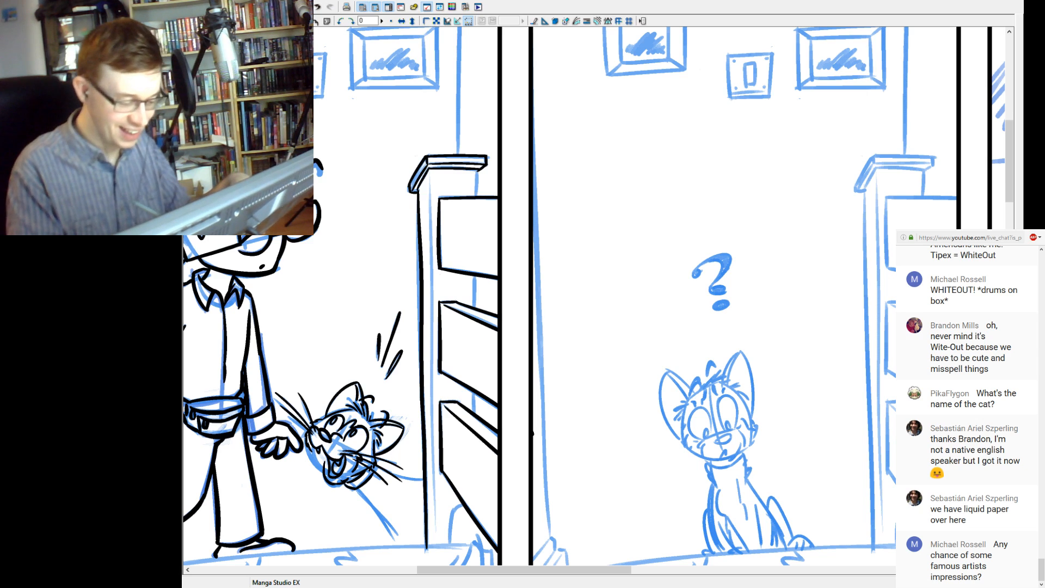
Ink the banister post's inner vertical edge from its cap down to the floor, redoing misplaced strokes.
left_click_drag(430, 177, 426, 462)
key("ctrl+z")
left_click_drag(429, 174, 426, 548)
key("ctrl+z")
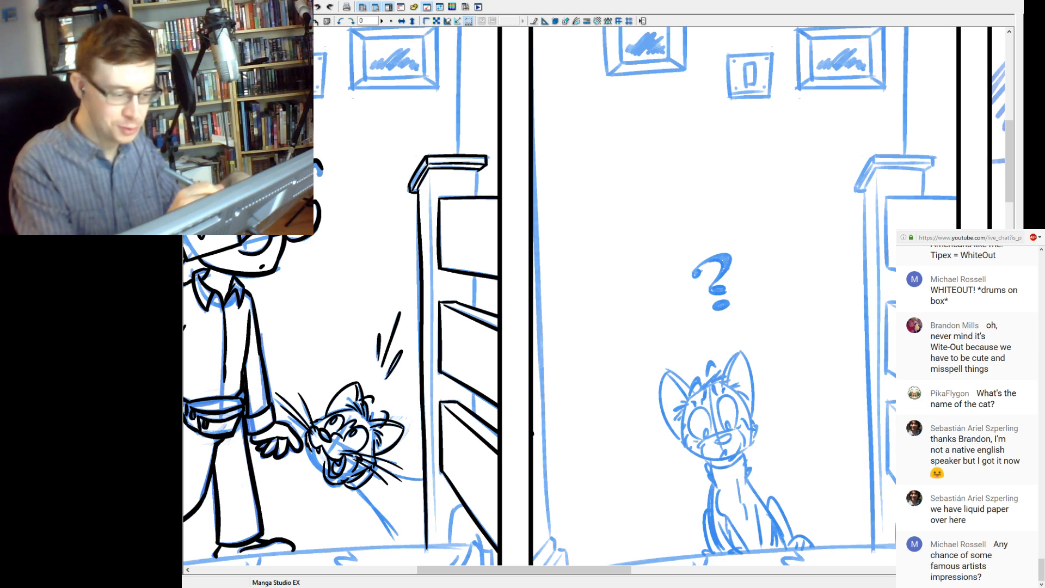
left_click_drag(430, 176, 434, 526)
key("ctrl+z")
left_click_drag(429, 180, 436, 487)
key("ctrl+z")
left_click_drag(430, 186, 434, 535)
key("ctrl+z")
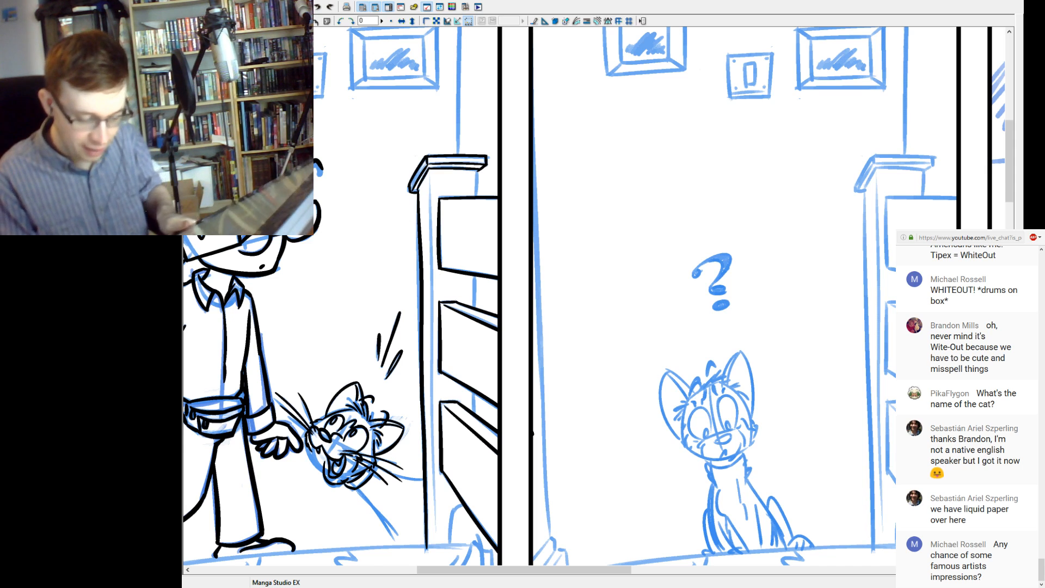
left_click_drag(430, 176, 436, 471)
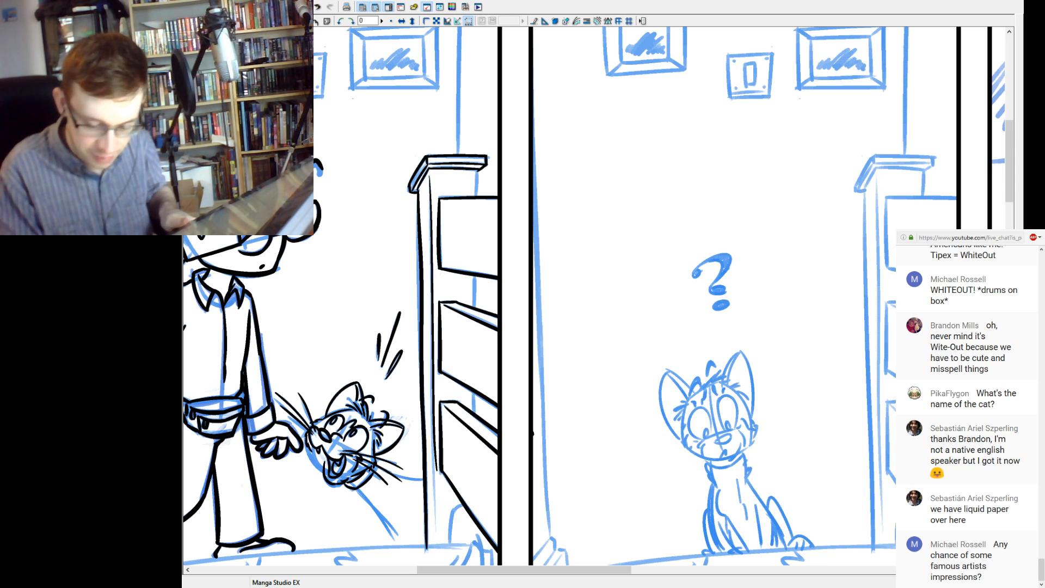
key("ctrl+z")
left_click_drag(430, 175, 436, 543)
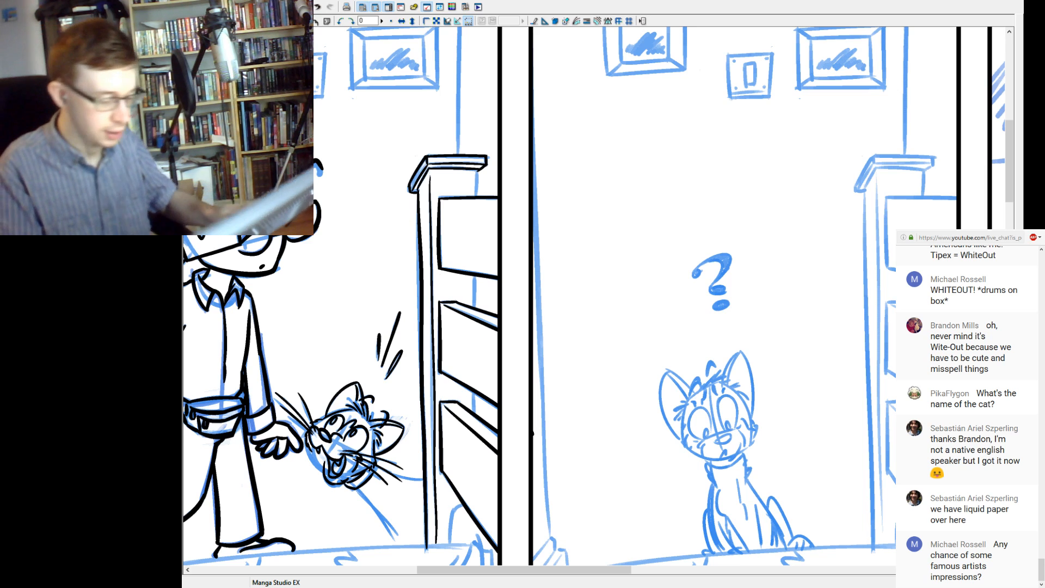
left_click_drag(477, 170, 478, 196)
key("ctrl+z")
key("ctrl+z")
key("ctrl+z")
key("ctrl+z")
left_click_drag(478, 276, 477, 308)
key("ctrl+z")
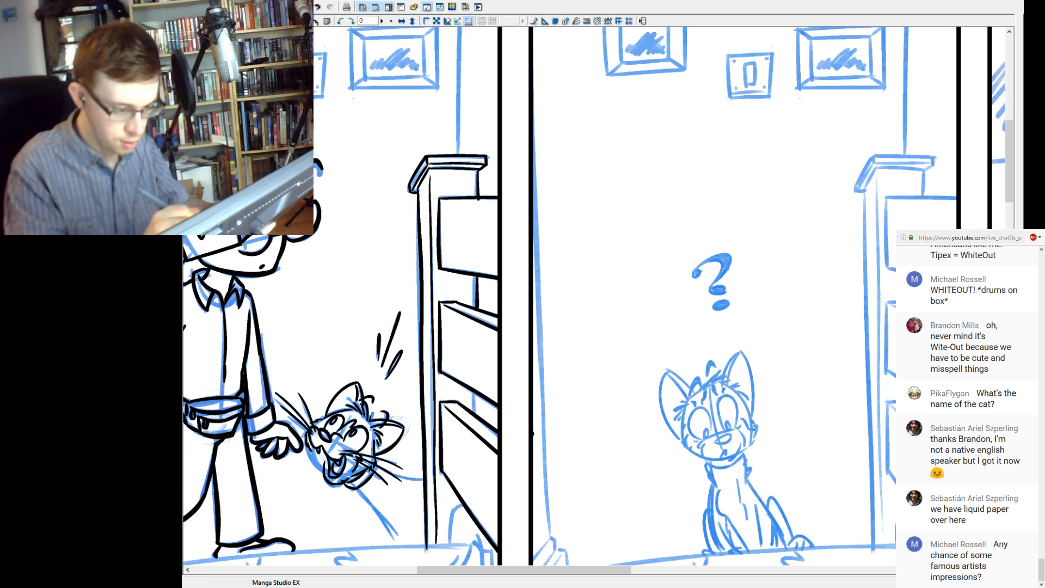
left_click_drag(475, 393, 476, 413)
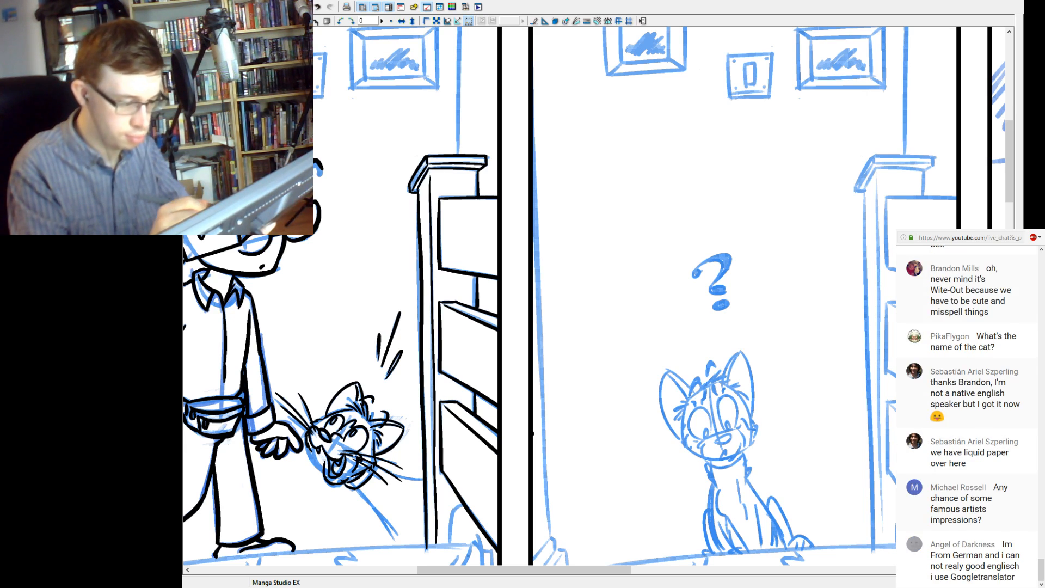
key("ctrl+z")
key("ctrl+z")
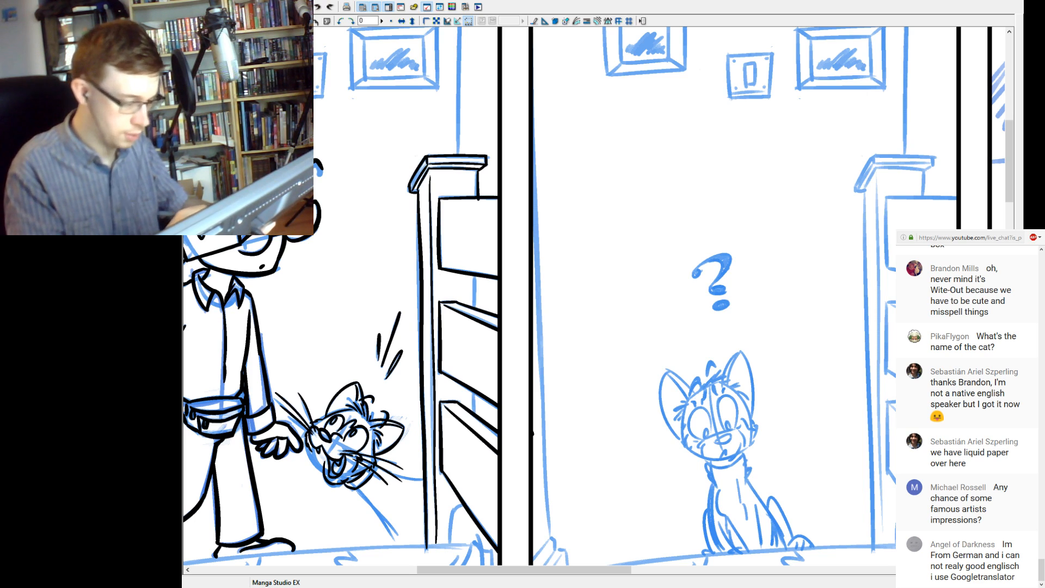
key("ctrl+z")
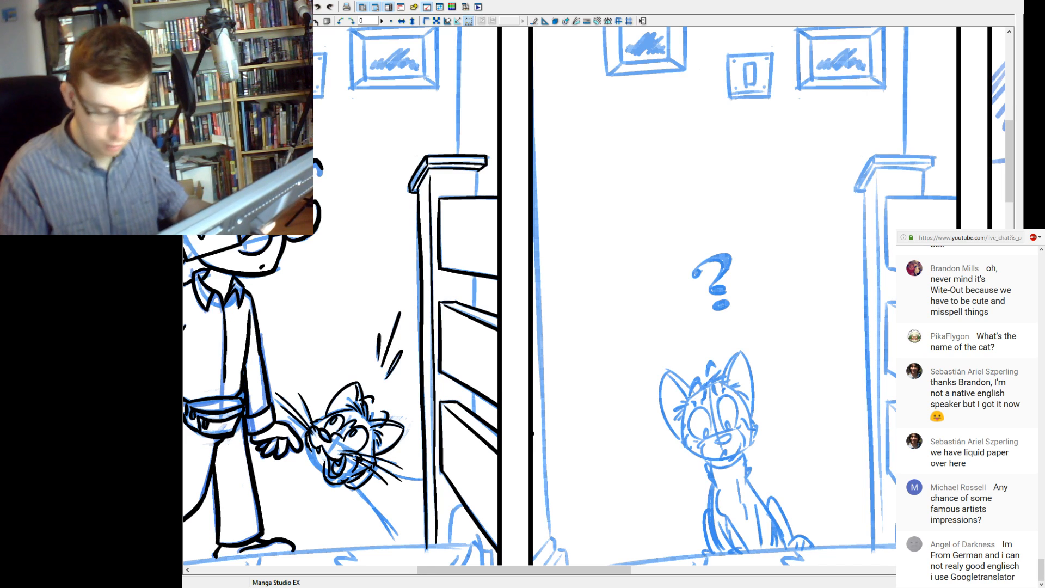
Ink the vertical line of the upright behind the banister boards, keeping it only in the gaps between them.
left_click_drag(477, 170, 471, 539)
key("ctrl+z")
left_click_drag(477, 169, 467, 536)
key("ctrl+z")
left_click_drag(477, 170, 474, 519)
key("ctrl+z")
left_click_drag(478, 171, 473, 521)
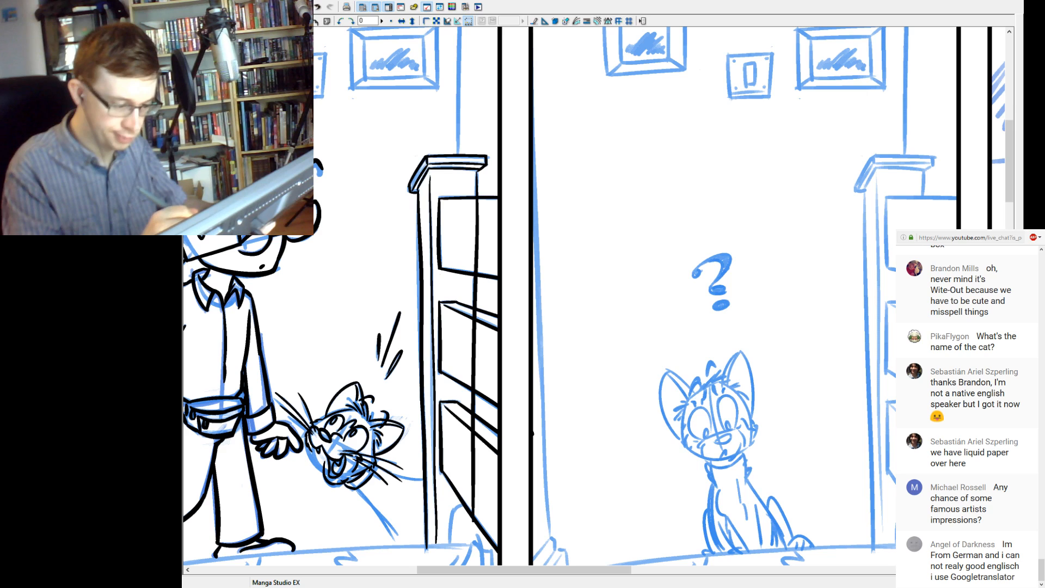
left_click_drag(478, 199, 476, 267)
left_click_drag(474, 308, 473, 507)
key("ctrl+z")
Ink the long curved edge of the top stair beneath the man's feet, rounding its corner beside his rear foot.
left_click_drag(490, 435, 530, 368)
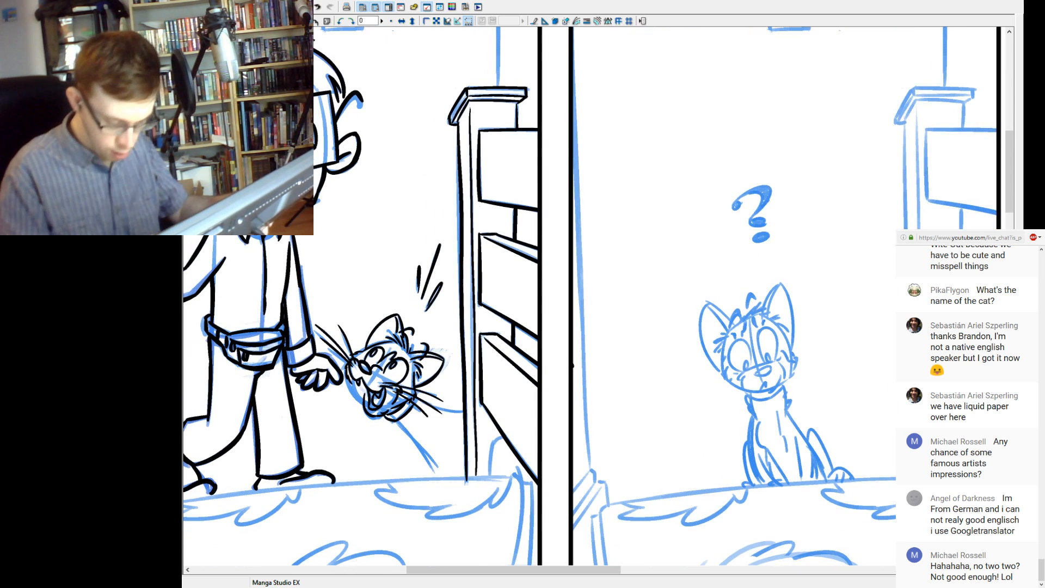
mouse_move(436, 408)
left_mouse_down()
mouse_move(645, 308)
mouse_move(610, 262)
left_mouse_up()
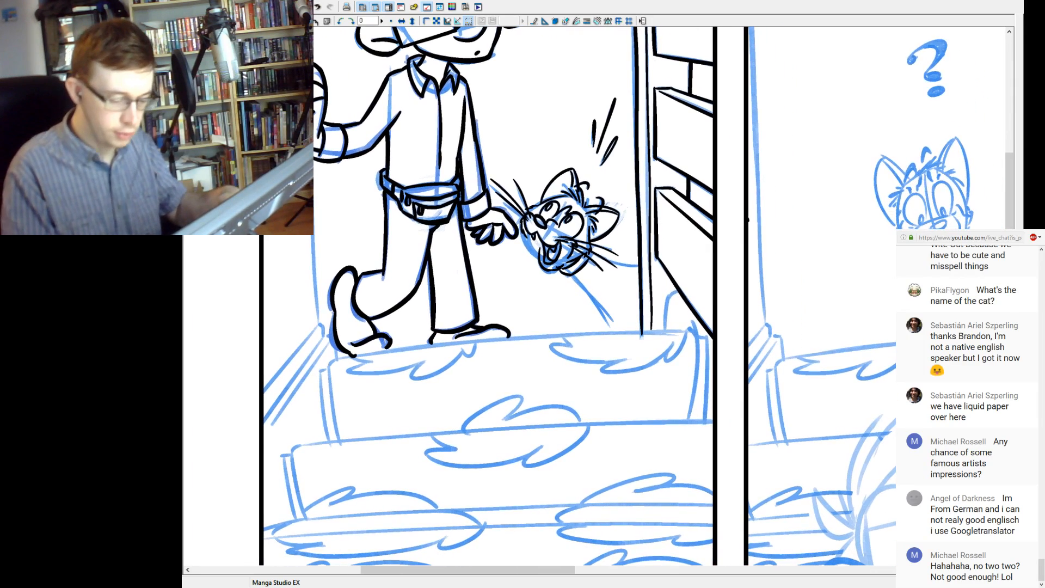
left_click_drag(335, 360, 708, 337)
key("ctrl+z")
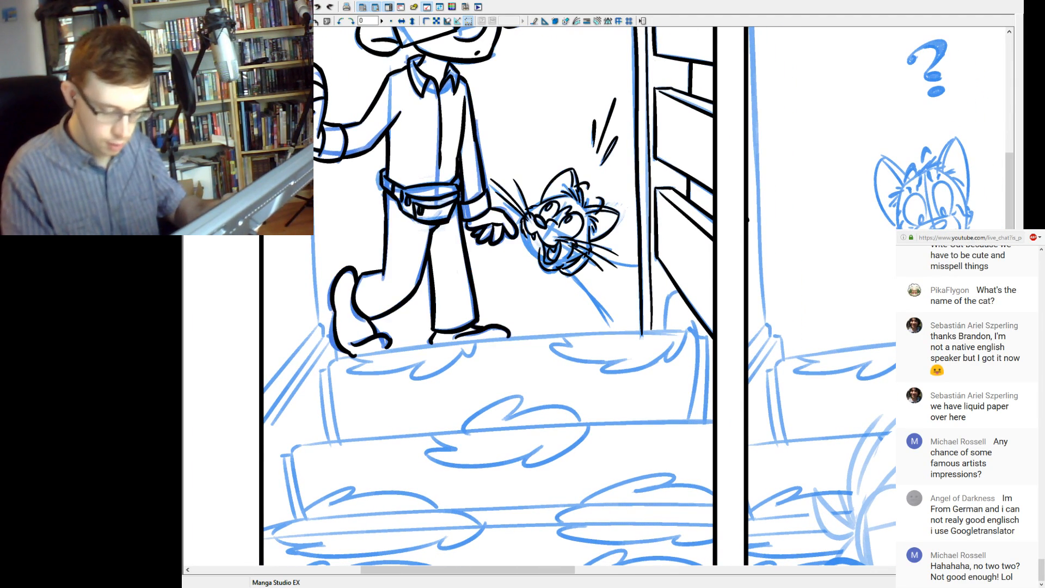
left_click_drag(333, 359, 693, 329)
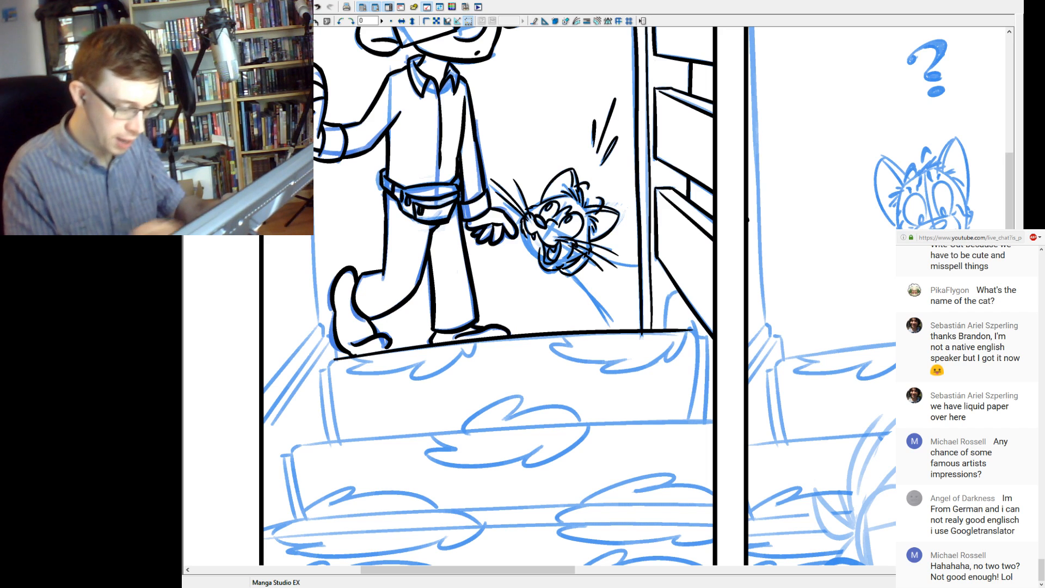
left_click_drag(335, 360, 328, 365)
key("ctrl+z")
key("ctrl+z")
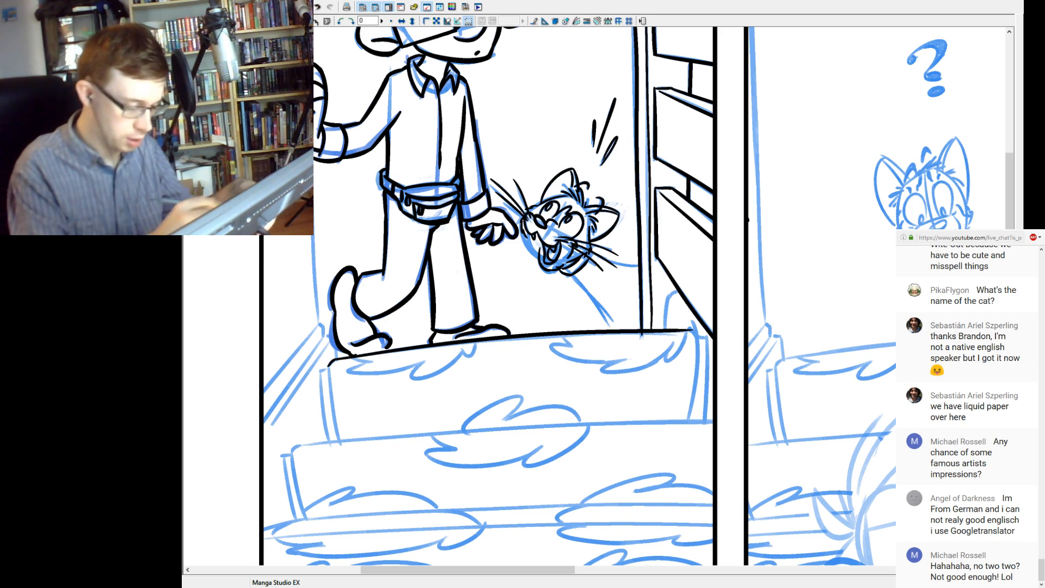
Ink both curved side edges of the top stair down to the next step.
left_click_drag(328, 367, 347, 483)
key("ctrl+z")
left_click_drag(328, 366, 346, 455)
key("ctrl+z")
left_click_drag(329, 367, 343, 452)
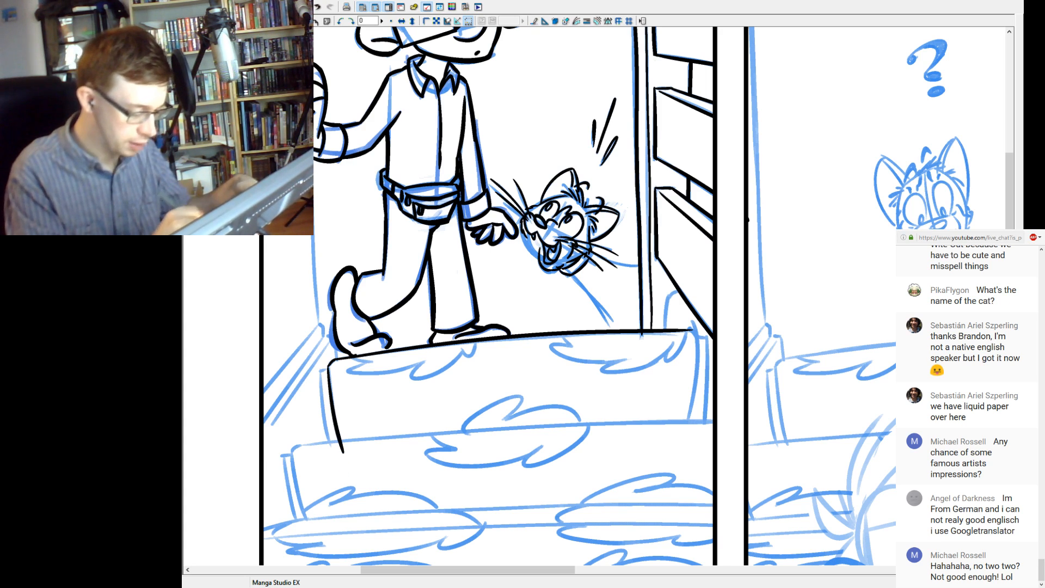
mouse_move(690, 327)
left_mouse_down()
mouse_move(699, 338)
mouse_move(685, 437)
left_mouse_up()
key("ctrl+z")
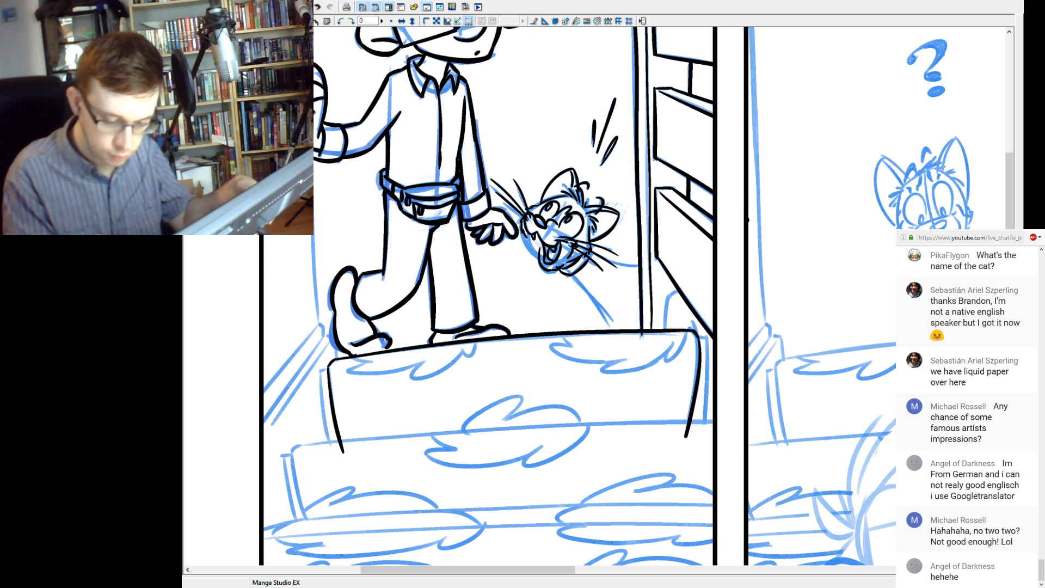
Ink the small curved outline below the third board, beside the foot of the banister post.
mouse_move(669, 295)
left_mouse_down()
mouse_move(664, 329)
mouse_move(678, 291)
left_mouse_up()
key("ctrl+z")
key("ctrl+z")
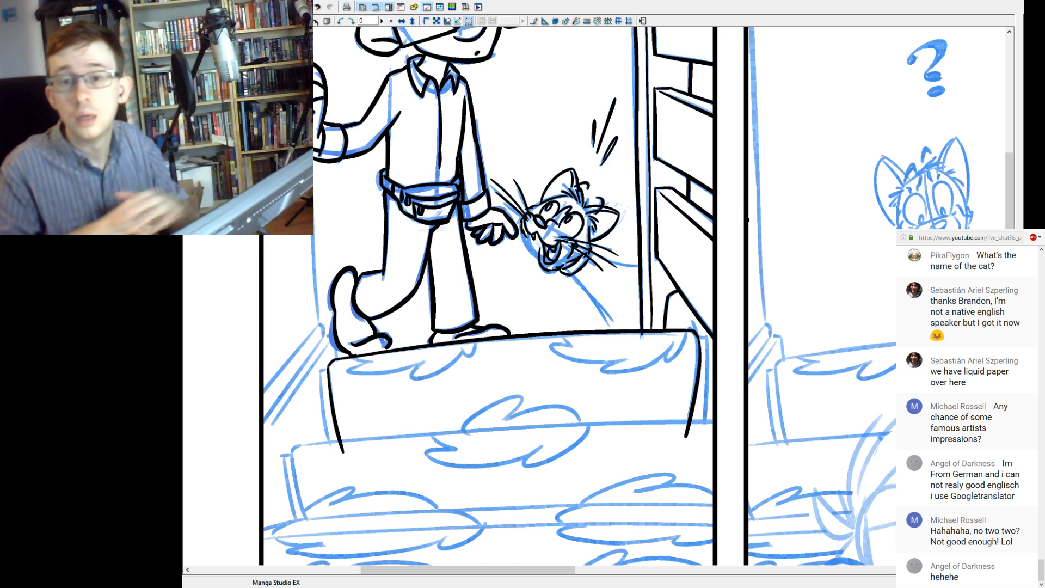
Read back through the recent live chat messages to catch up with the viewers' comments.
scroll(1011, 372, "up", 5)
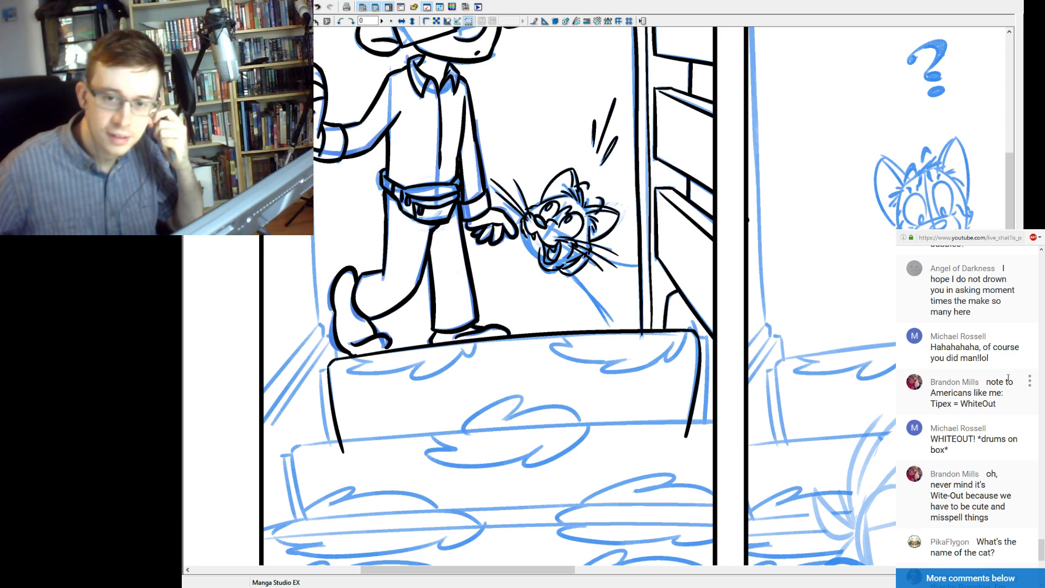
scroll(1011, 376, "down", 2)
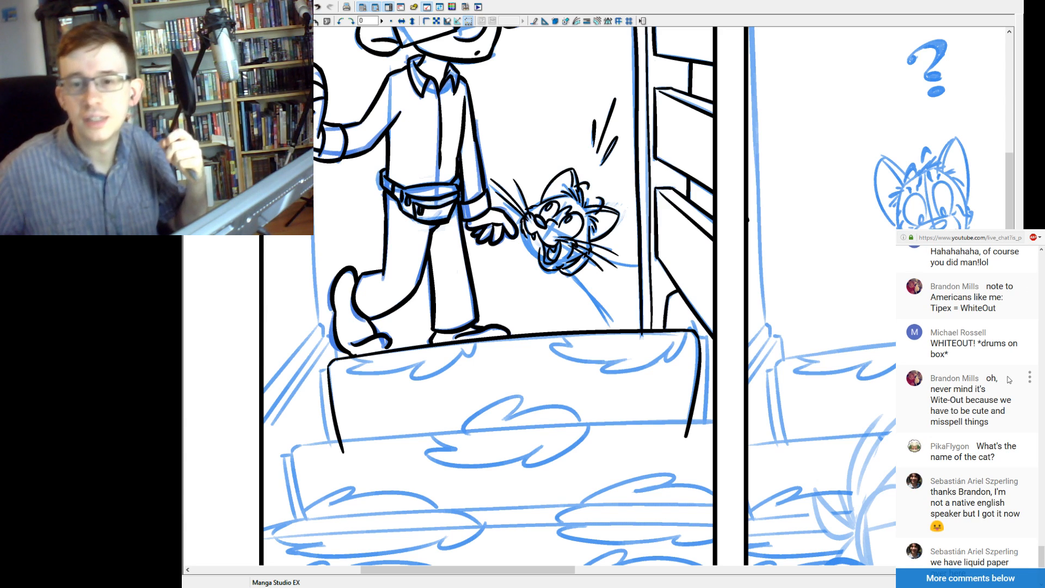
scroll(1006, 376, "up", 2)
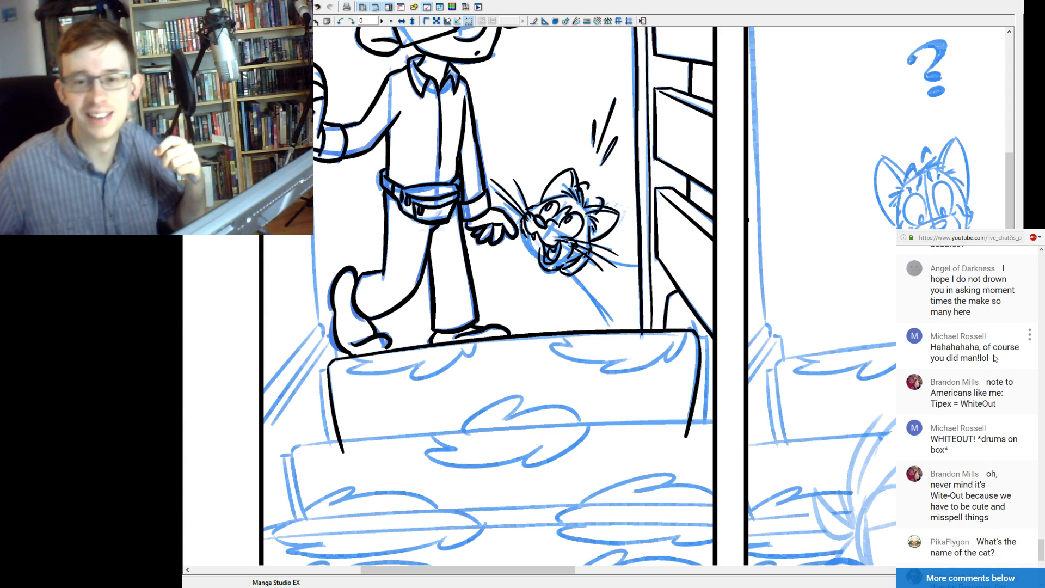
scroll(995, 360, "up", 2)
scroll(995, 358, "up", 2)
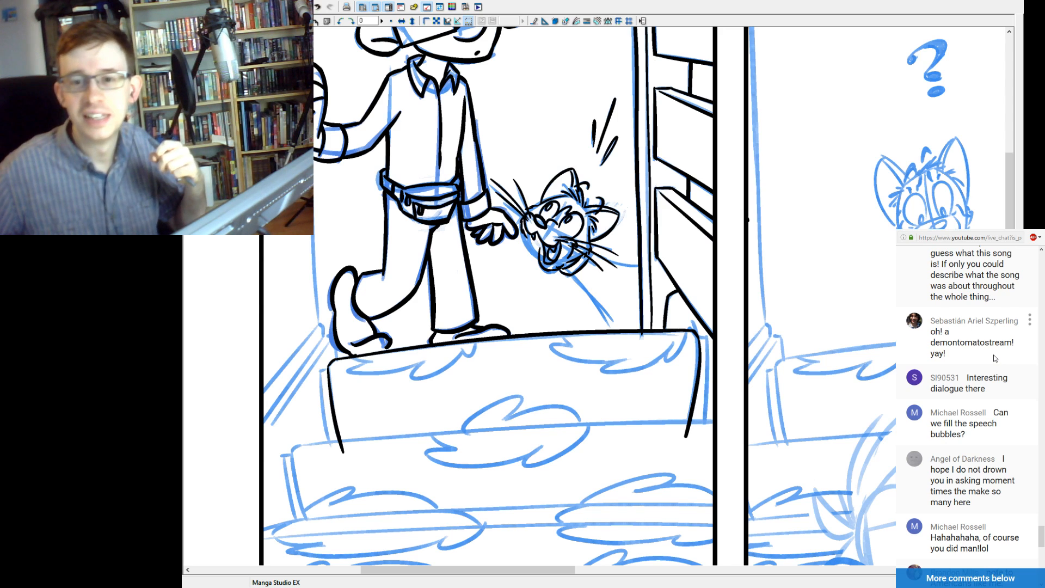
scroll(995, 358, "down", 5)
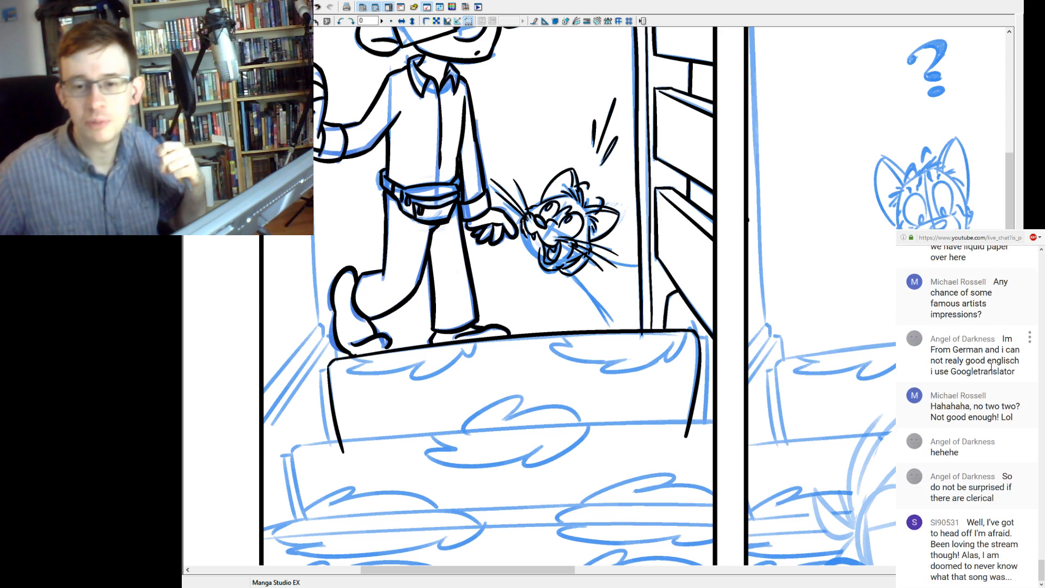
scroll(991, 368, "up", 2)
scroll(990, 368, "down", 2)
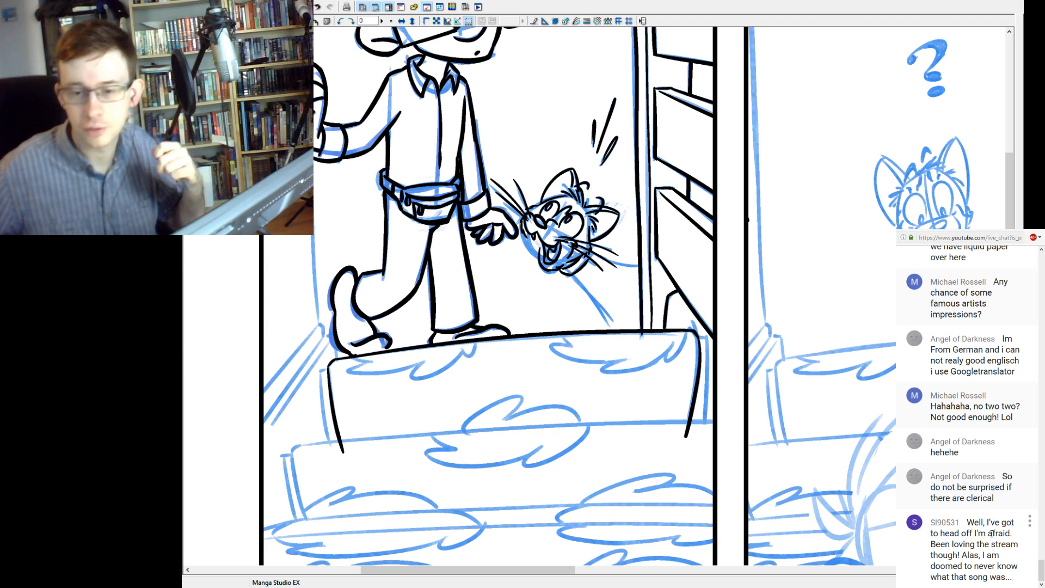
left_click_drag(1042, 565, 1041, 558)
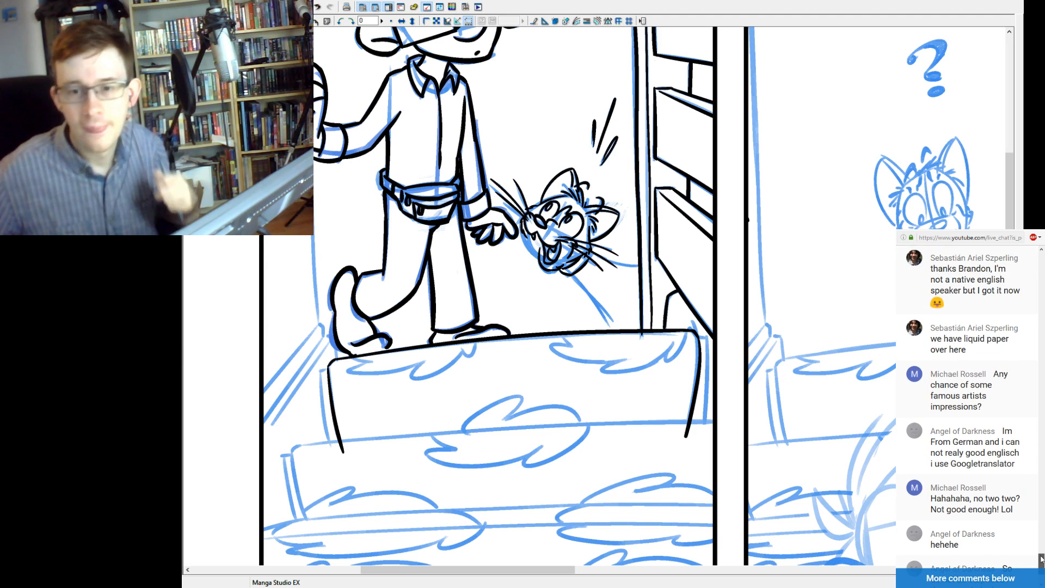
mouse_move(1041, 559)
left_mouse_down()
mouse_move(1042, 549)
mouse_move(1041, 560)
left_mouse_up()
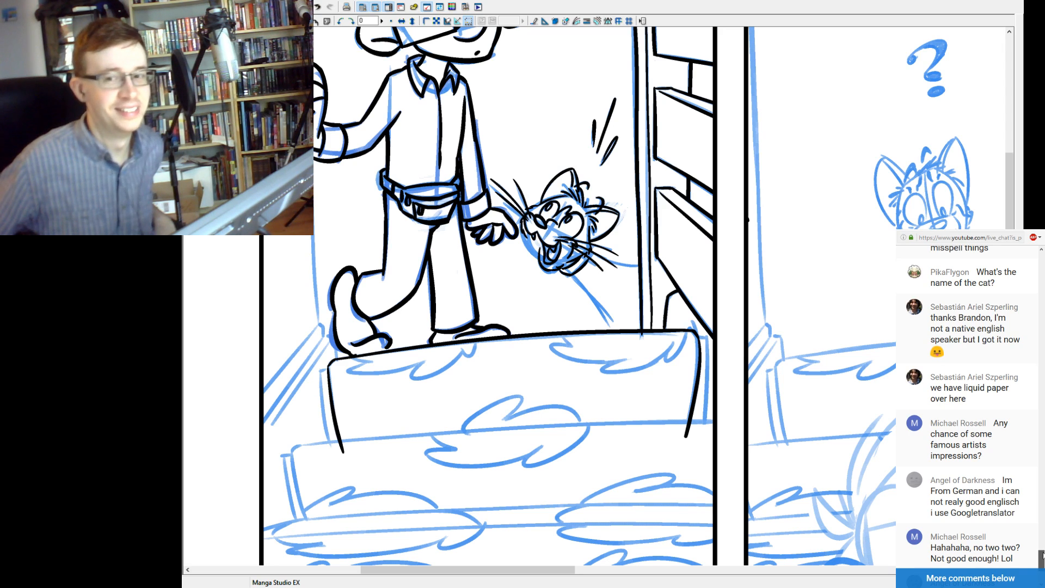
left_click_drag(1041, 559, 1042, 557)
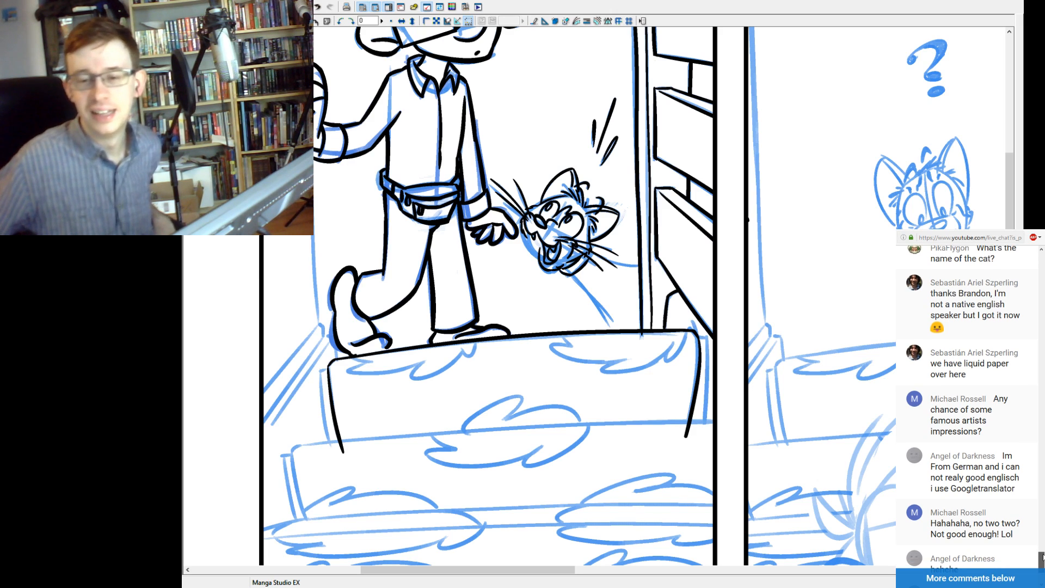
Bring the newest live chat messages into view and read them.
left_click_drag(1042, 557, 1042, 566)
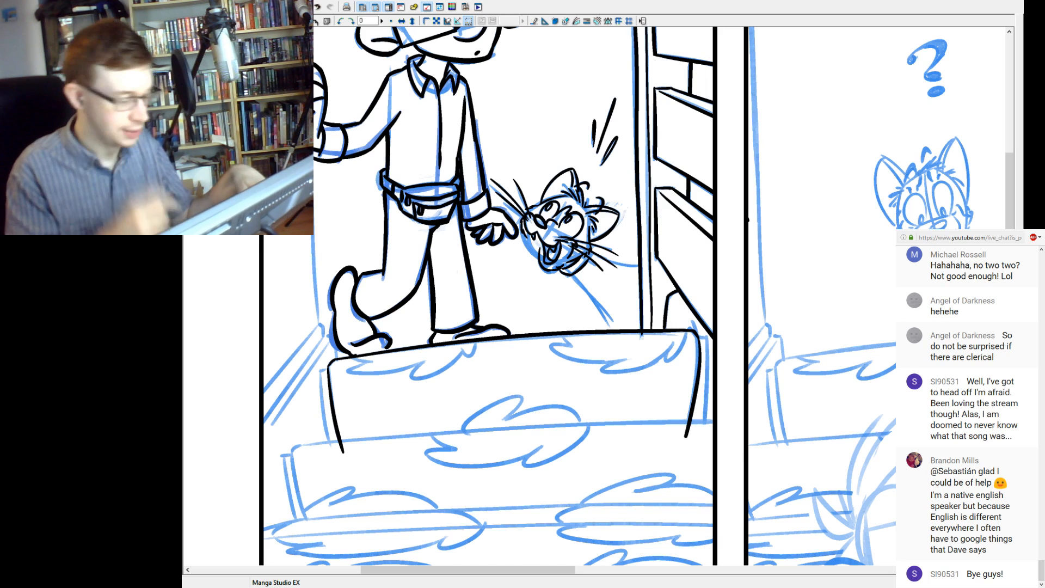
Ink the long curved top edge of the second stair across to the panel border, redrawing it until it follows the sketch.
scroll(605, 296, "down", 5)
scroll(604, 297, "up", 4)
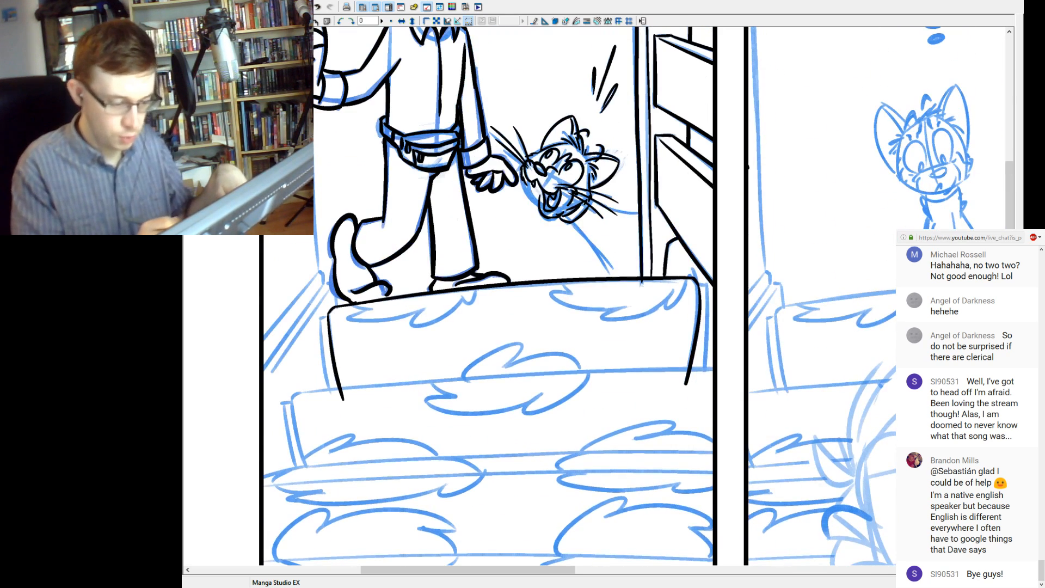
left_click_drag(324, 388, 714, 369)
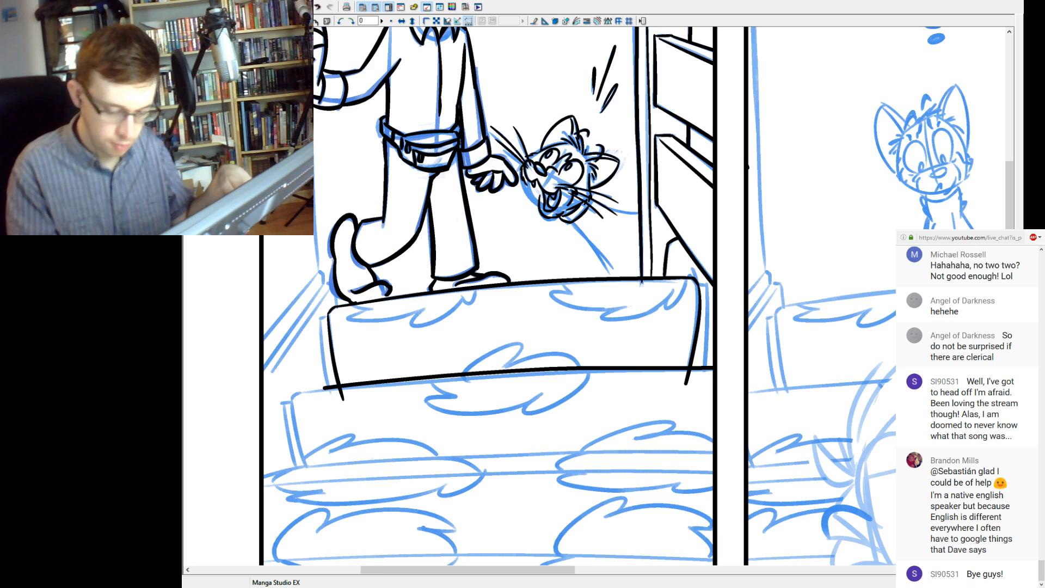
key("ctrl+z")
left_click_drag(299, 391, 329, 388)
key("ctrl+z")
key("ctrl+z")
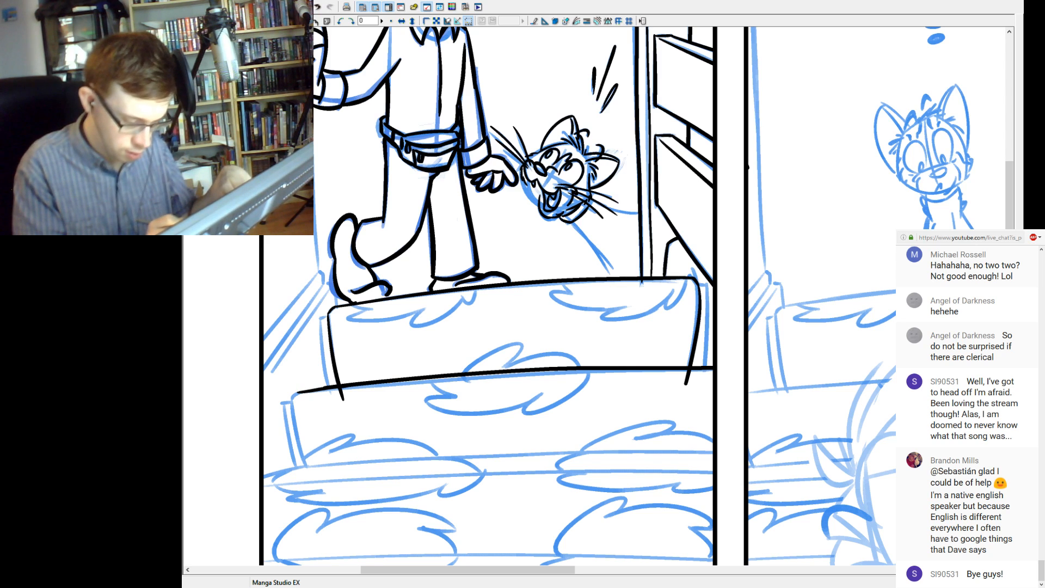
key("ctrl+z")
left_click_drag(296, 392, 713, 374)
key("ctrl+z")
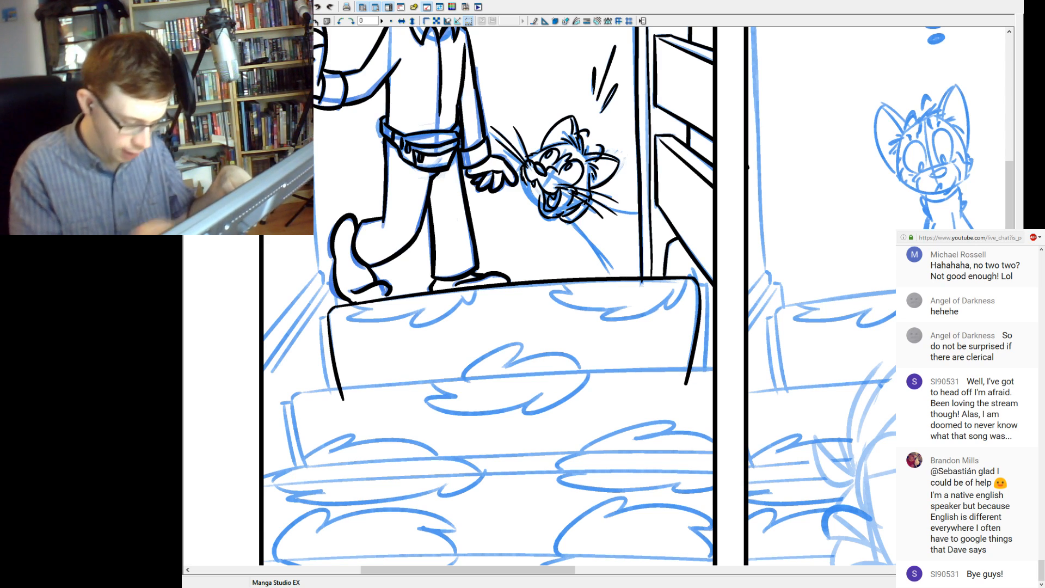
left_click_drag(294, 393, 789, 369)
key("ctrl+z")
left_click_drag(294, 393, 713, 369)
key("ctrl+z")
left_click_drag(294, 393, 714, 363)
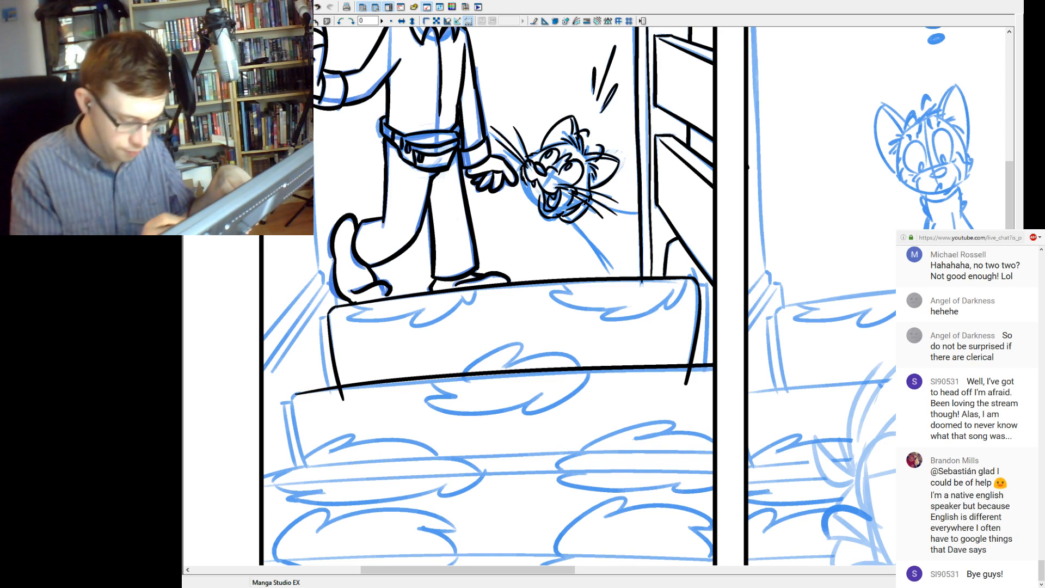
key("ctrl+z")
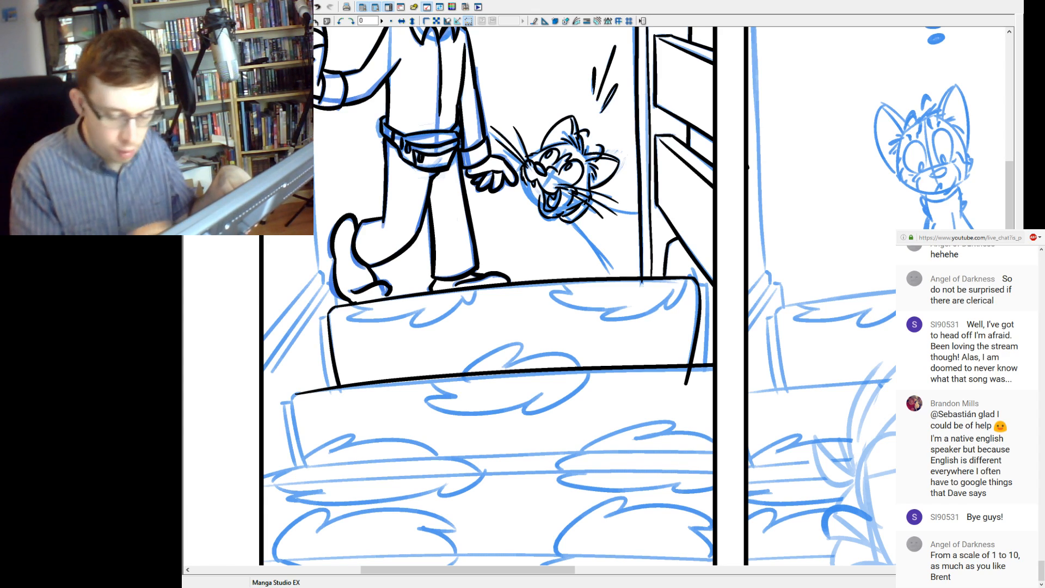
Trim the top stair's side edge where it overlaps the second stair, and round the second stair's left corner.
left_click_drag(692, 370, 685, 376)
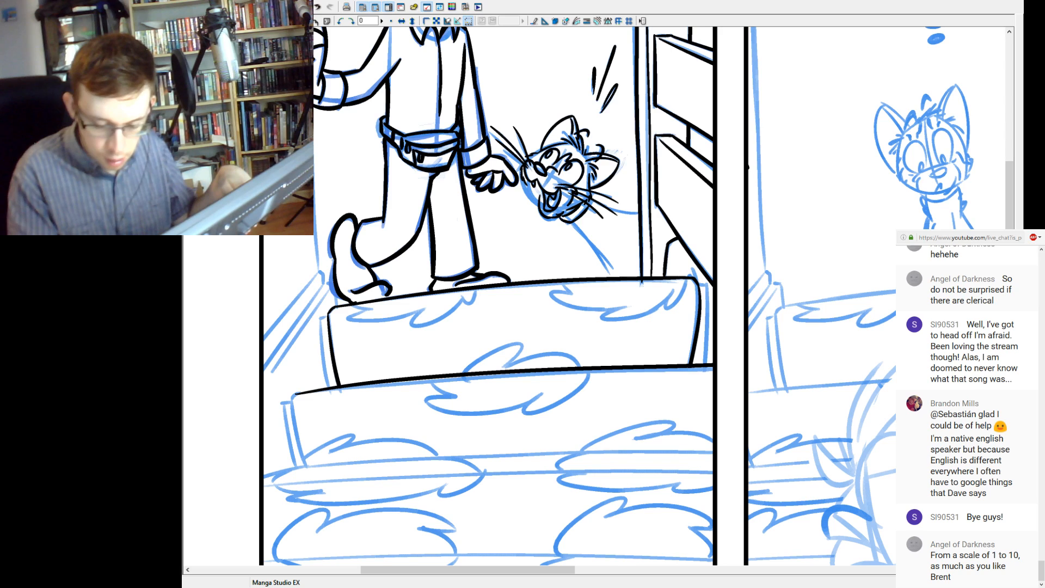
left_click_drag(297, 394, 291, 400)
key("ctrl+z")
key("ctrl+z")
key("ctrl+z")
key("ctrl+z")
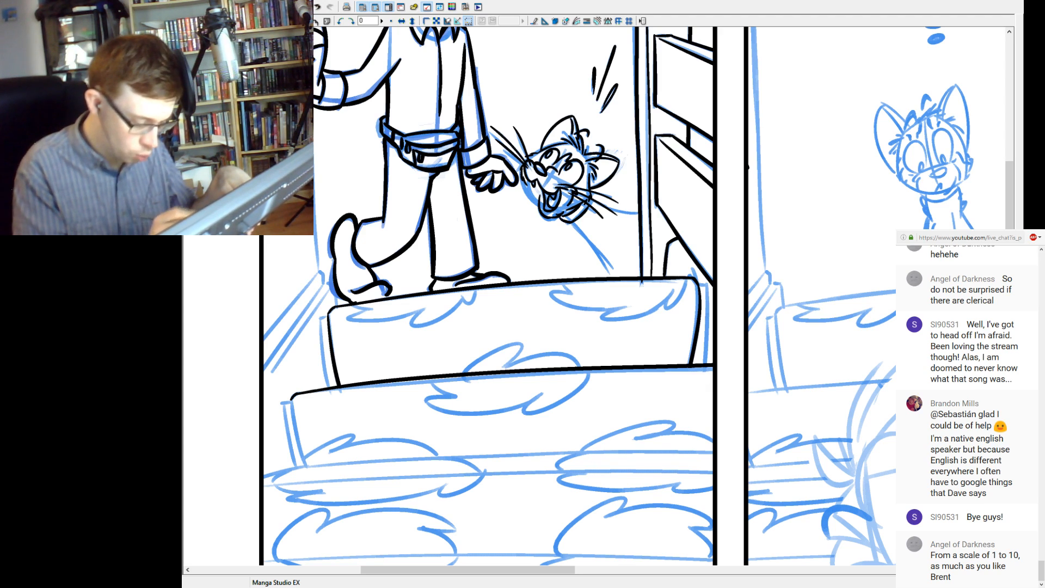
Ink the two parallel slanted edges that close the left end of the second stair.
left_click_drag(306, 467, 292, 400)
key("ctrl+z")
left_click_drag(306, 467, 291, 400)
key("ctrl+z")
left_click_drag(306, 467, 290, 395)
key("ctrl+z")
left_click_drag(306, 467, 292, 394)
left_click_drag(297, 470, 283, 403)
key("ctrl+z")
left_click_drag(298, 470, 283, 402)
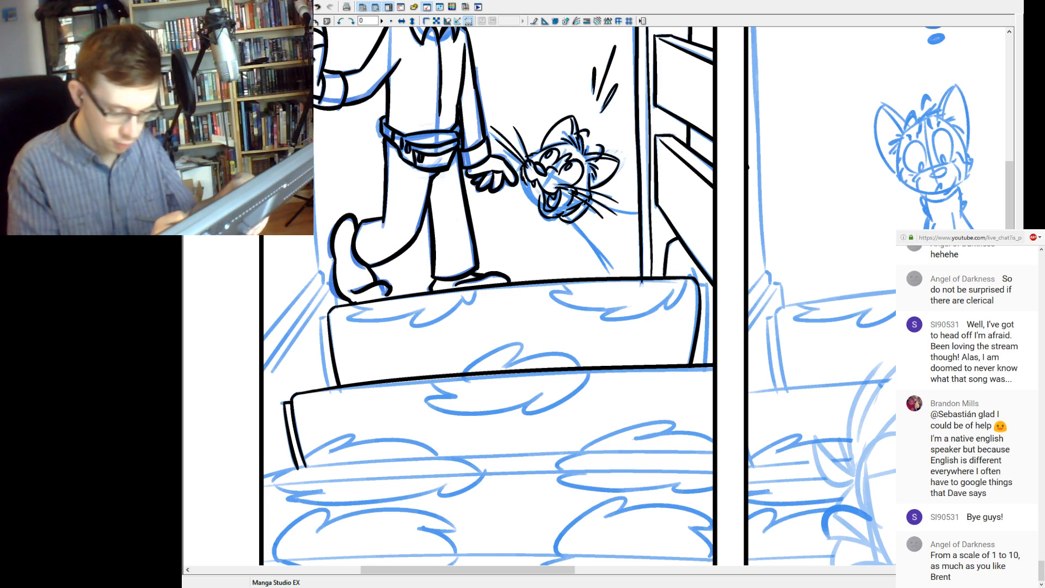
Ink the outer parallel edge along the top stair's left end, down to the second stair.
scroll(636, 296, "down", 2)
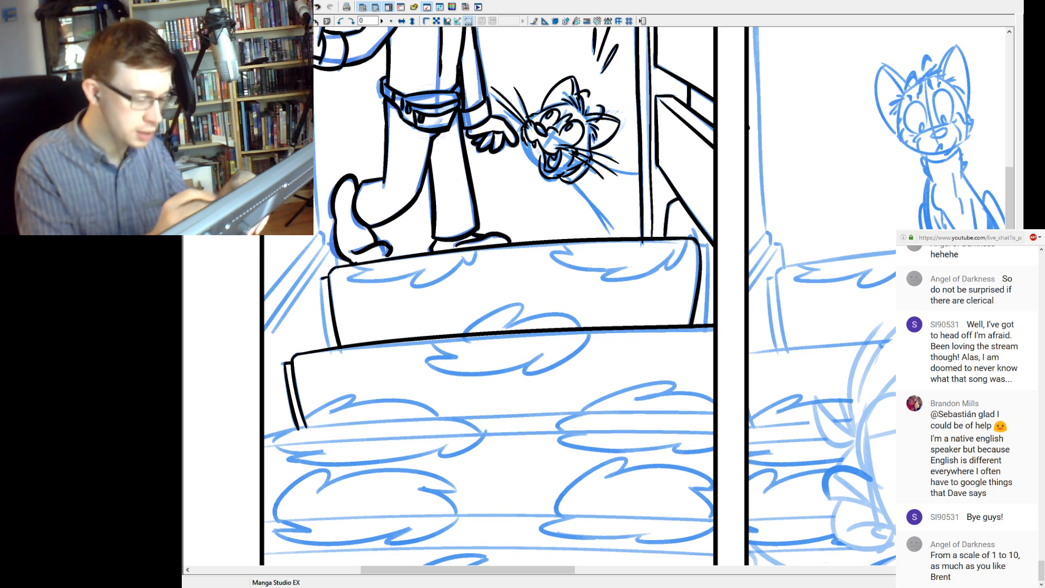
left_click_drag(323, 278, 332, 349)
key("ctrl+z")
left_click_drag(322, 278, 333, 353)
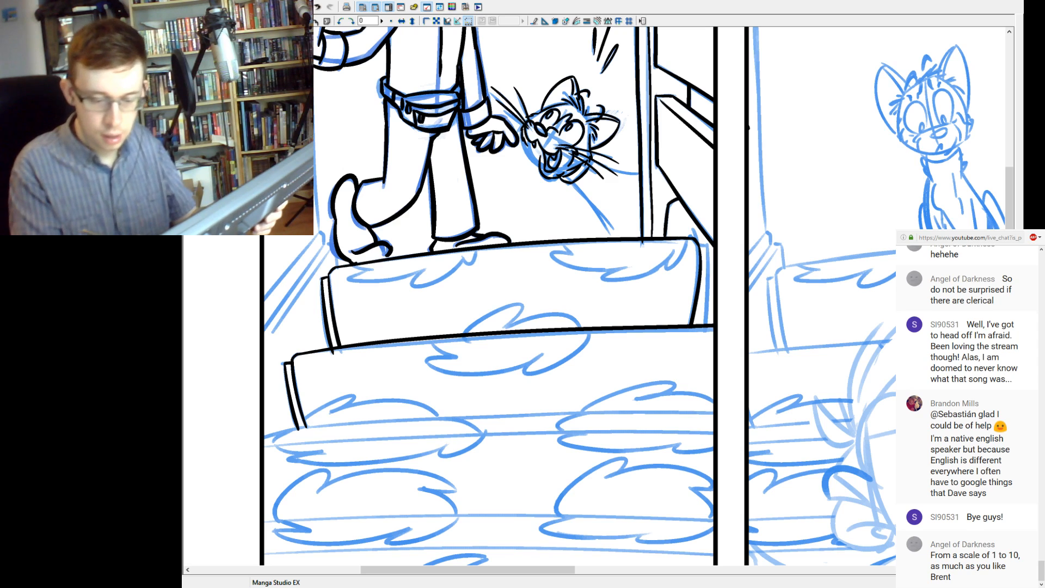
Ink the outer parallel edge along the top stair's right end and trim its tail at the second stair.
left_click_drag(708, 245, 710, 325)
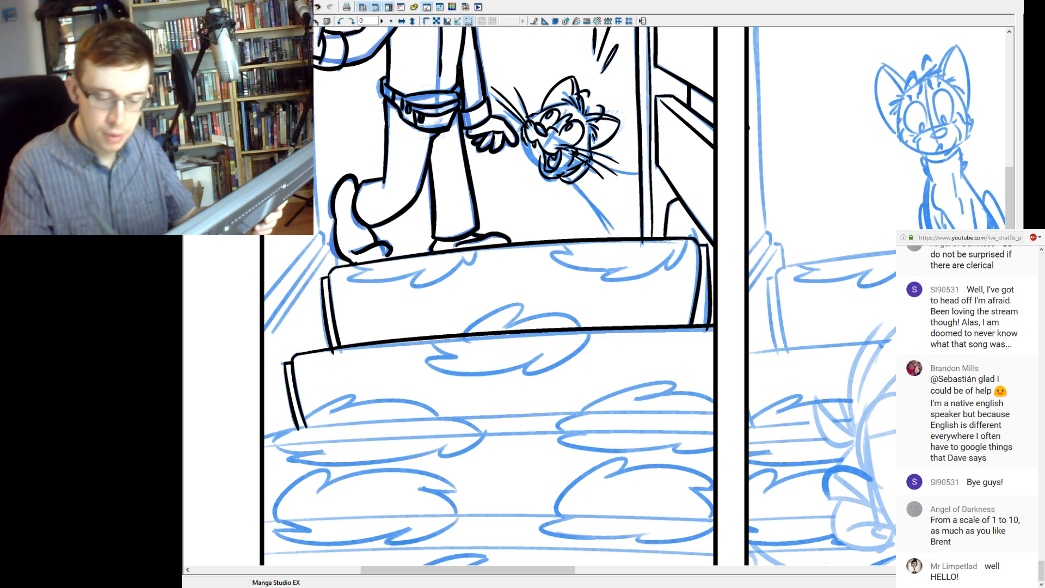
key("ctrl+z")
key("ctrl+y")
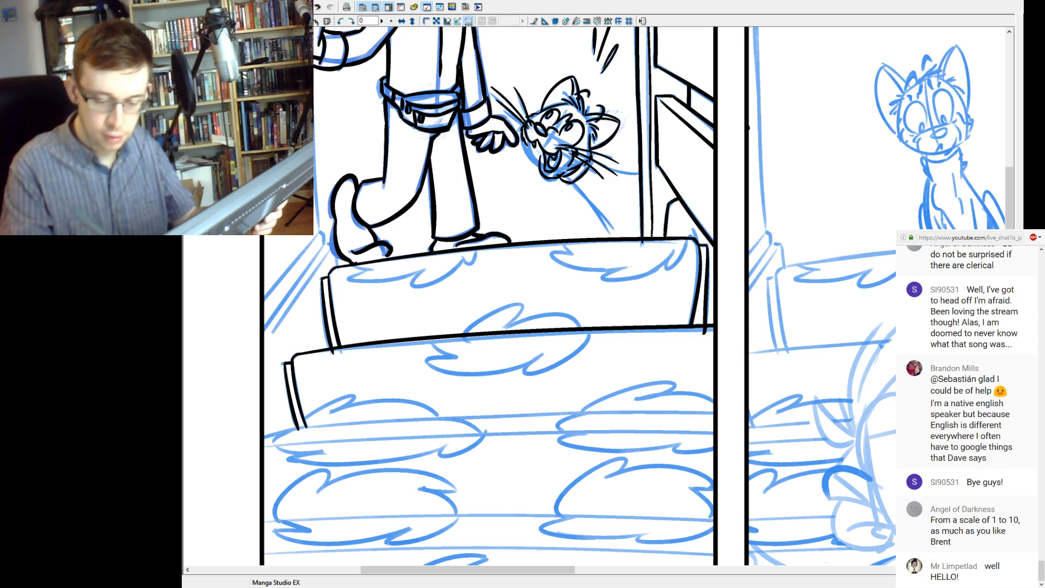
key("ctrl+z")
left_click_drag(708, 248, 699, 345)
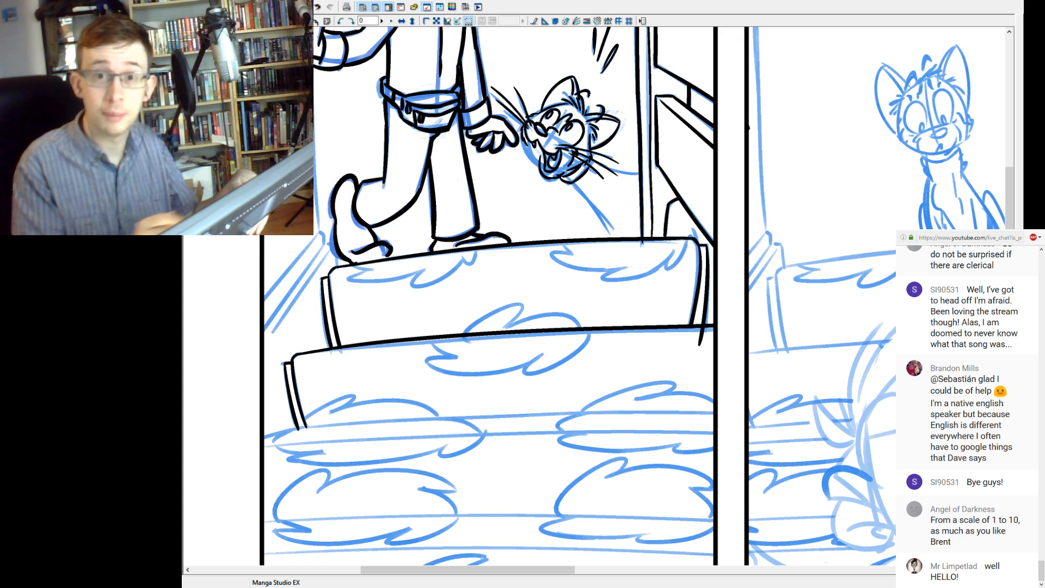
left_click_drag(702, 332, 700, 344)
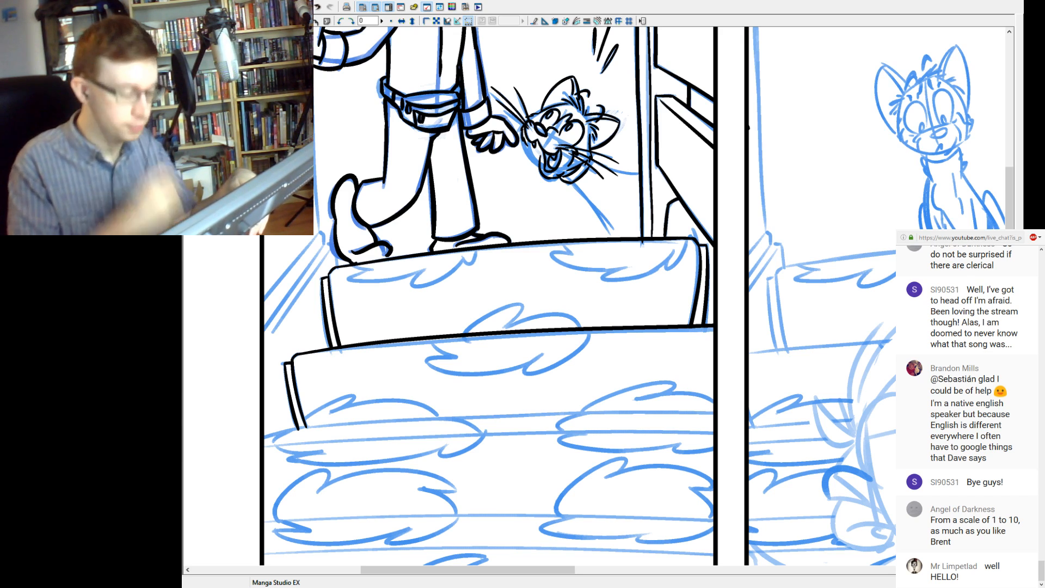
Ink the curved bottom edge of the second stair from its left end to the panel's right border.
left_click_drag(489, 353, 474, 281)
left_click_drag(283, 356, 684, 339)
key("ctrl+z")
left_click_drag(278, 356, 751, 340)
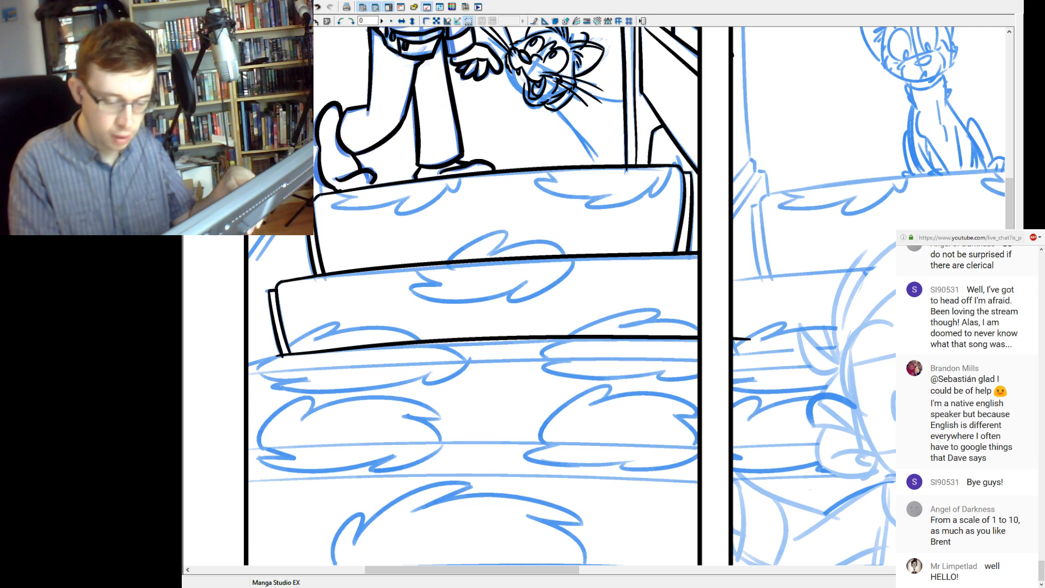
key("ctrl+z")
left_click_drag(282, 355, 759, 344)
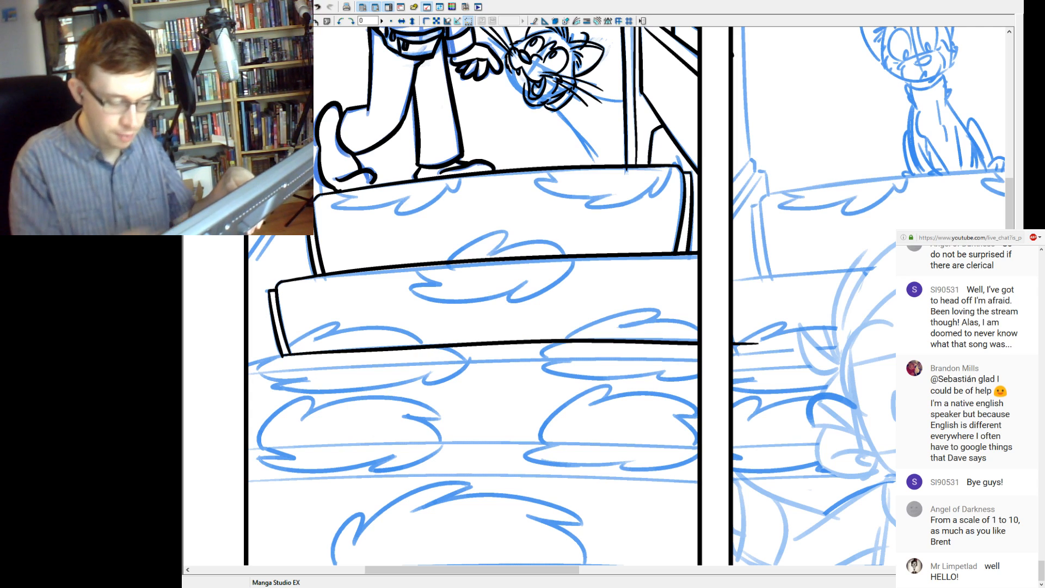
key("ctrl+z")
left_click_drag(282, 355, 734, 342)
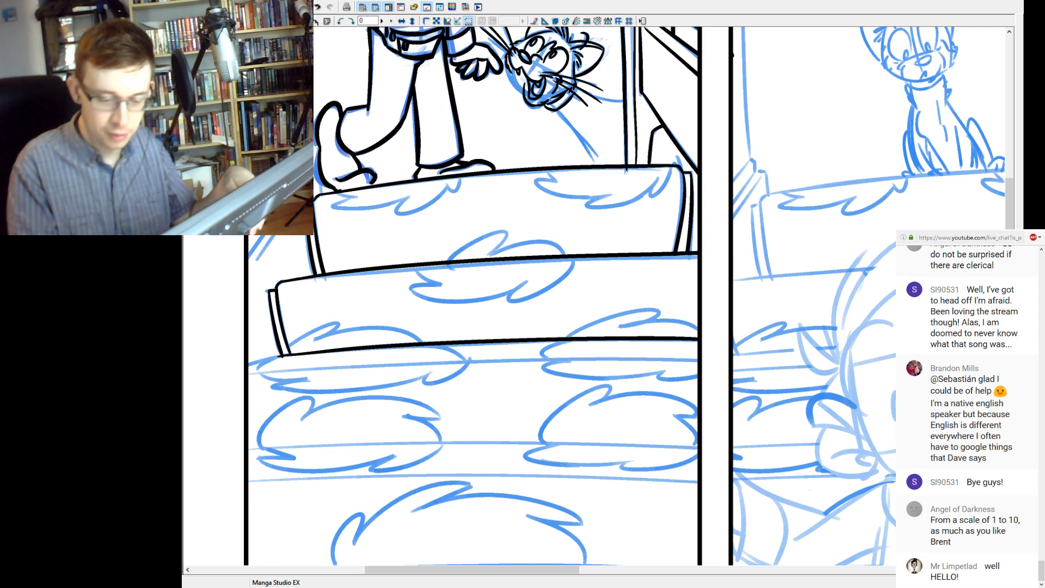
Extend the second stair's bottom line to the panel's left border and ink the third stair's front edge just beneath it.
left_click_drag(281, 354, 248, 366)
key("ctrl+z")
mouse_move(282, 355)
left_mouse_down()
mouse_move(249, 365)
mouse_move(757, 354)
left_mouse_up()
key("ctrl+z")
key("ctrl+z")
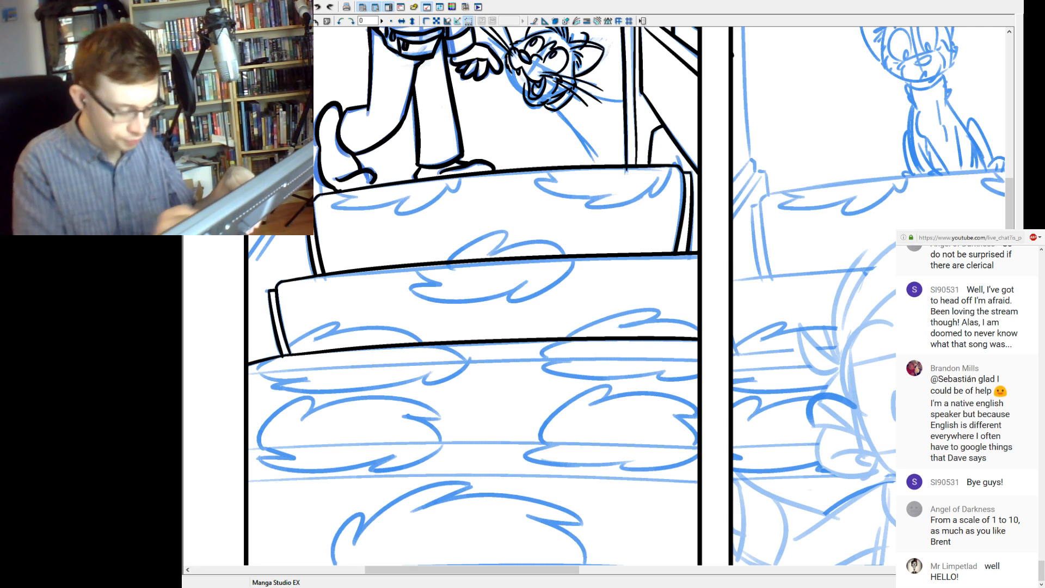
left_click_drag(249, 374, 757, 362)
Ink the back edge of the fourth stair's tread across the full width of the panel.
key("ctrl+z")
left_click_drag(249, 374, 702, 361)
mouse_move(490, 414)
left_mouse_down()
mouse_move(520, 358)
mouse_move(496, 311)
left_mouse_up()
left_click_drag(273, 357, 782, 360)
key("ctrl+z")
mouse_move(272, 356)
left_mouse_down()
mouse_move(473, 349)
mouse_move(723, 360)
left_mouse_up()
key("ctrl+z")
left_click_drag(273, 359, 723, 360)
key("ctrl+z")
left_click_drag(274, 356, 723, 360)
key("ctrl+z")
left_click_drag(274, 356, 724, 361)
Ink the gently arched front edge of the fourth stair's tread across the panel.
key("ctrl+z")
left_click_drag(273, 355, 724, 358)
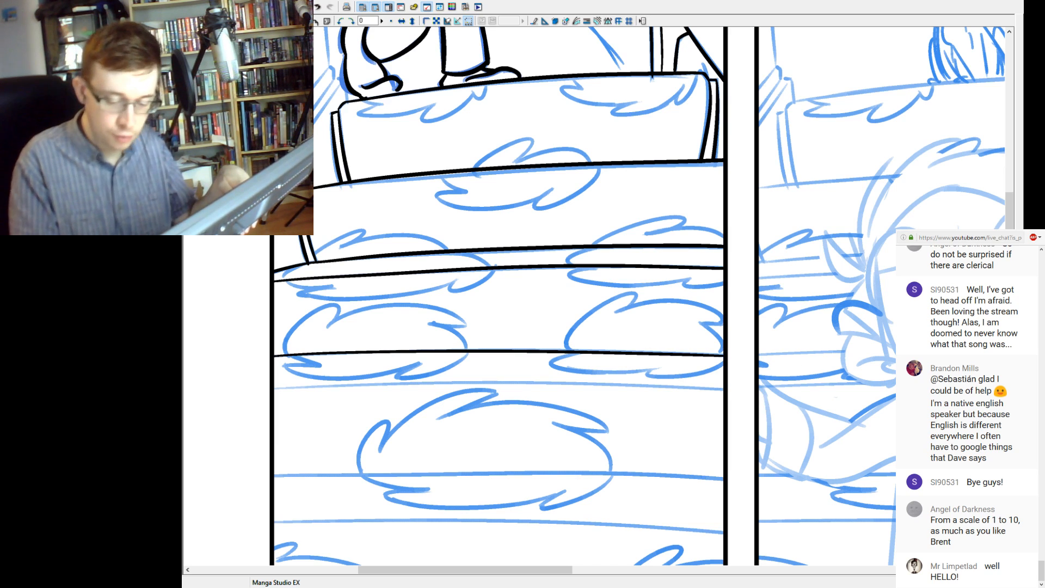
left_click_drag(273, 387, 799, 403)
key("ctrl+z")
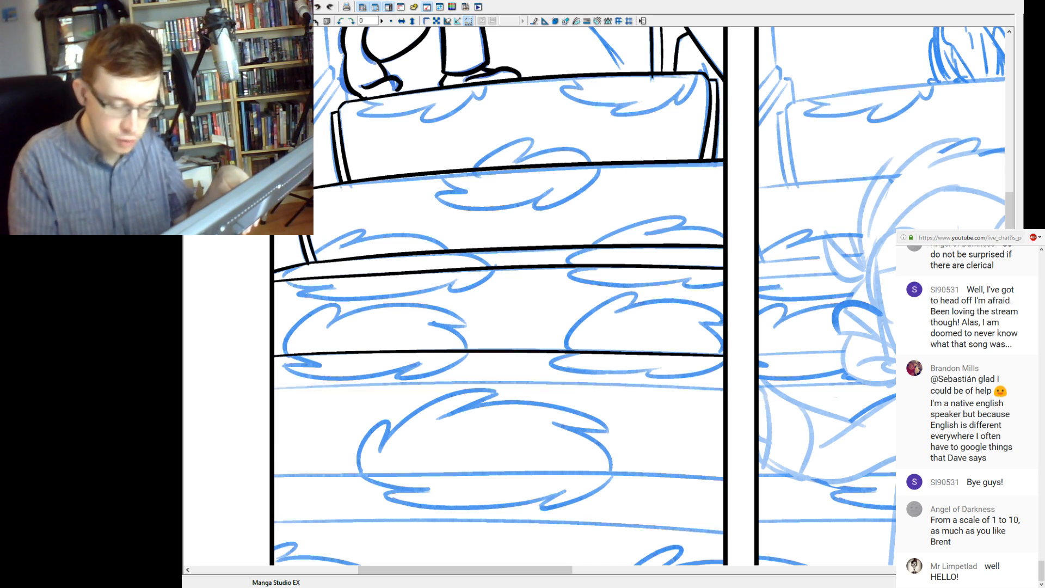
left_click_drag(273, 388, 782, 393)
key("ctrl+z")
left_click_drag(273, 387, 777, 391)
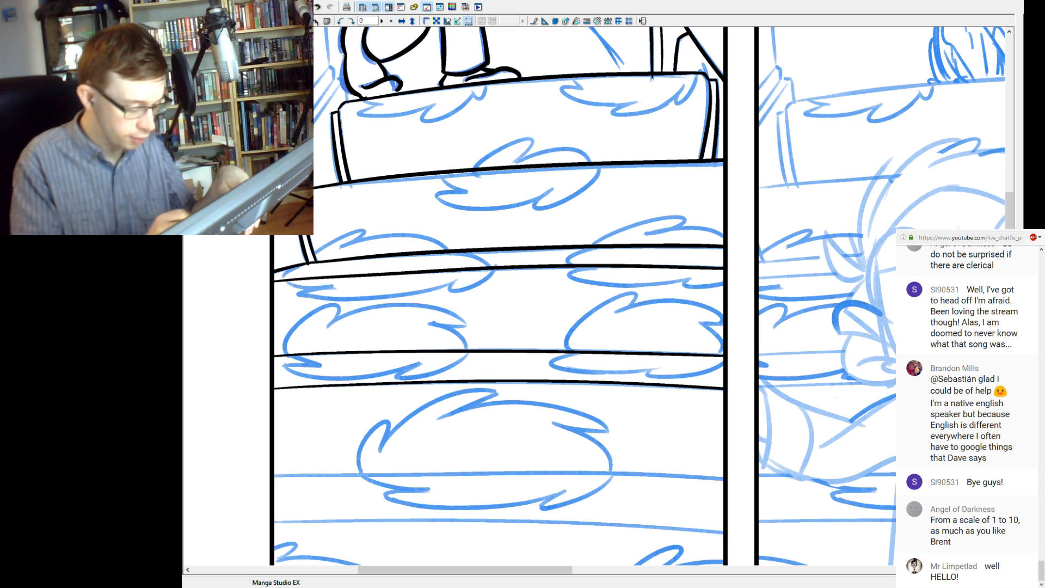
Ink the back and front edges of the fifth stair's tread across the panel over the blue sketch.
left_click_drag(498, 381, 506, 340)
mouse_move(282, 430)
left_mouse_down()
mouse_move(782, 431)
mouse_move(392, 431)
mouse_move(731, 435)
left_mouse_up()
key("ctrl+z")
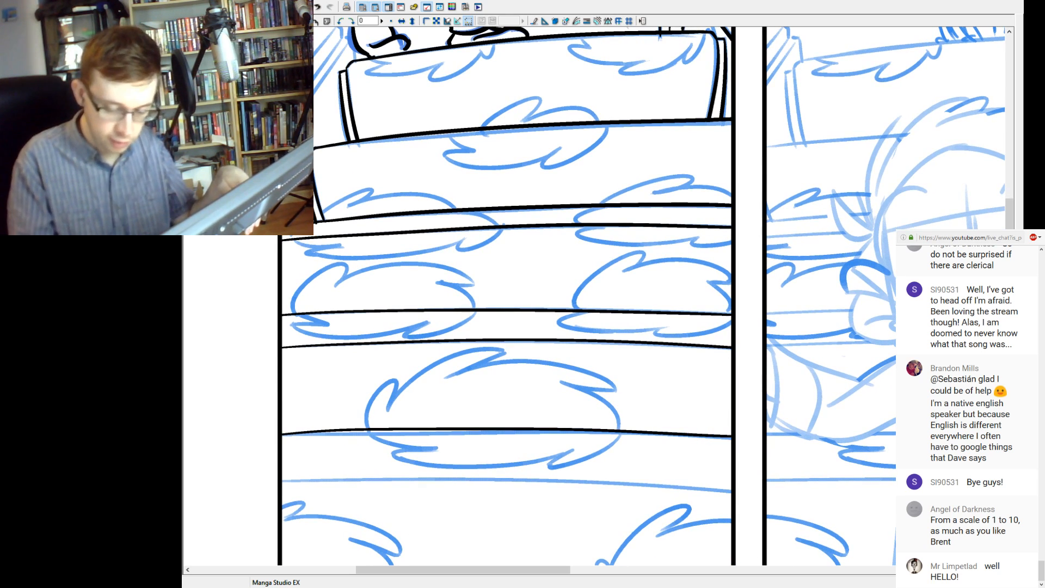
left_click_drag(282, 478, 784, 508)
key("ctrl+z")
left_click_drag(282, 480, 731, 489)
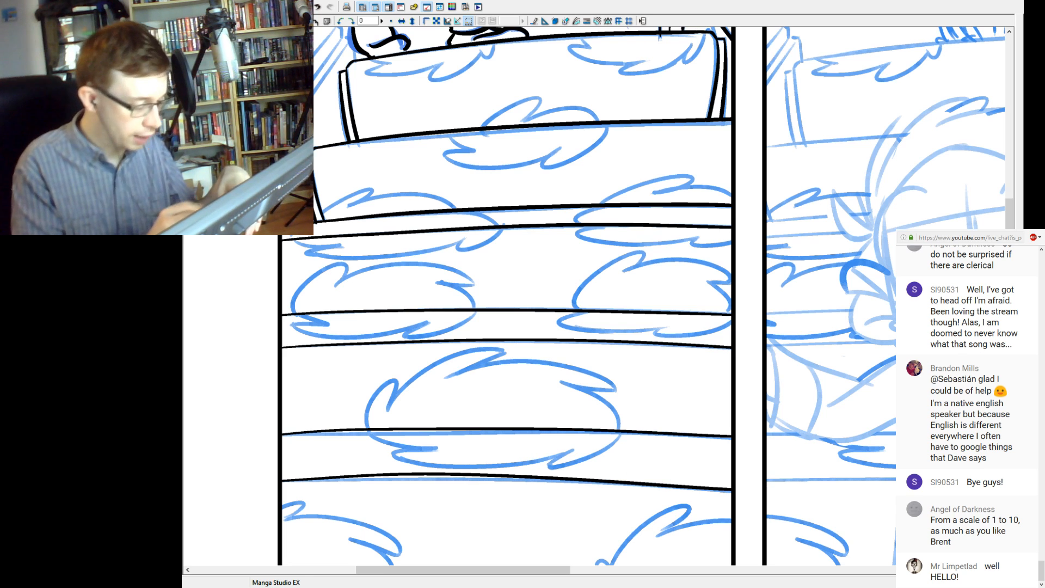
Ink the back edge of the lowest stair's tread across the panel, redrawing it until it matches the sketch.
left_click_drag(506, 425, 528, 228)
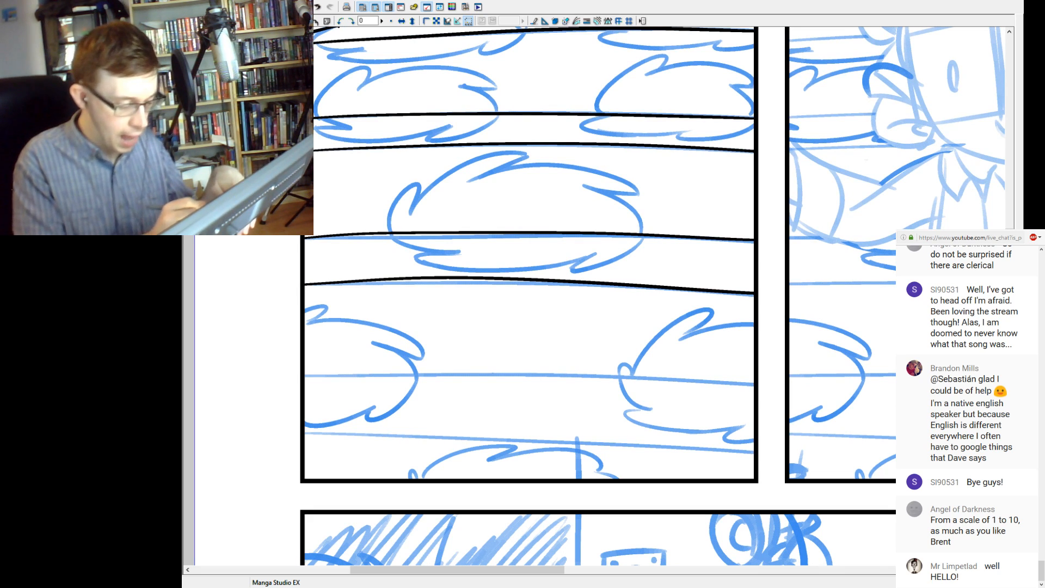
left_click_drag(304, 376, 806, 390)
key("ctrl+z")
mouse_move(304, 376)
left_mouse_down()
mouse_move(509, 374)
mouse_move(795, 390)
left_mouse_up()
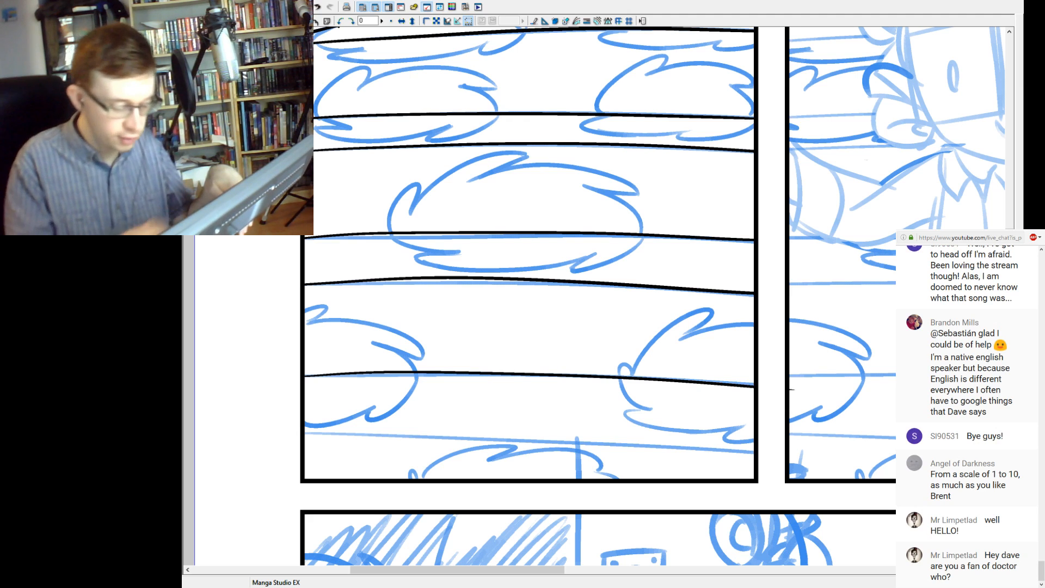
key("ctrl+z")
mouse_move(304, 376)
left_mouse_down()
mouse_move(544, 378)
mouse_move(837, 399)
left_mouse_up()
key("ctrl+z")
left_click_drag(304, 376, 805, 389)
key("ctrl+z")
left_click_drag(304, 376, 805, 398)
key("ctrl+z")
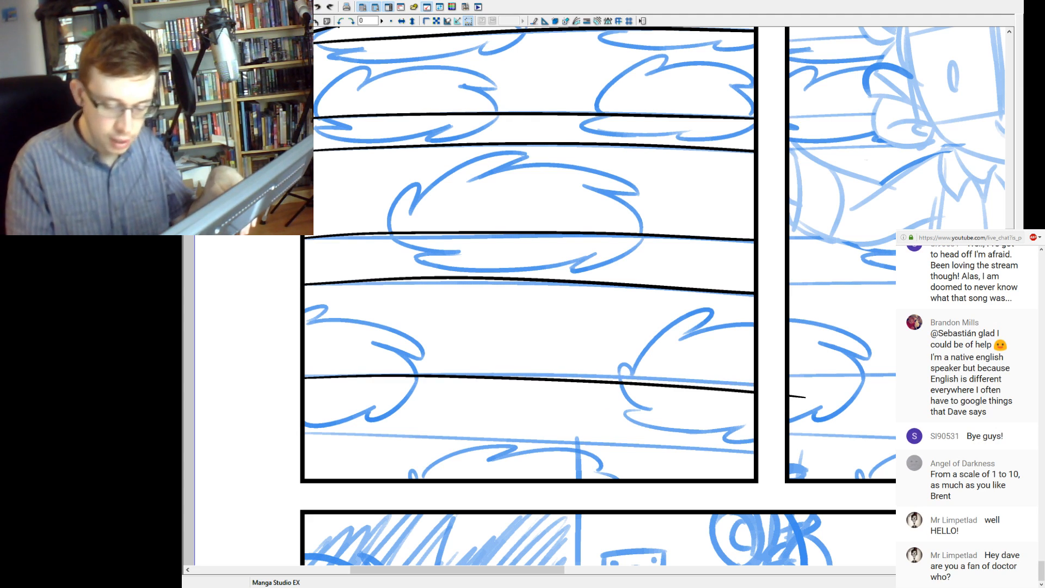
left_click_drag(304, 376, 754, 384)
Ink the downward-curving front edge of the lowest stair near the panel's bottom border.
left_click_drag(303, 434, 825, 463)
key("ctrl+z")
left_click_drag(304, 433, 831, 475)
key("ctrl+z")
left_click_drag(304, 428, 840, 466)
key("ctrl+z")
left_click_drag(304, 435, 849, 465)
key("ctrl+z")
left_click_drag(304, 433, 844, 462)
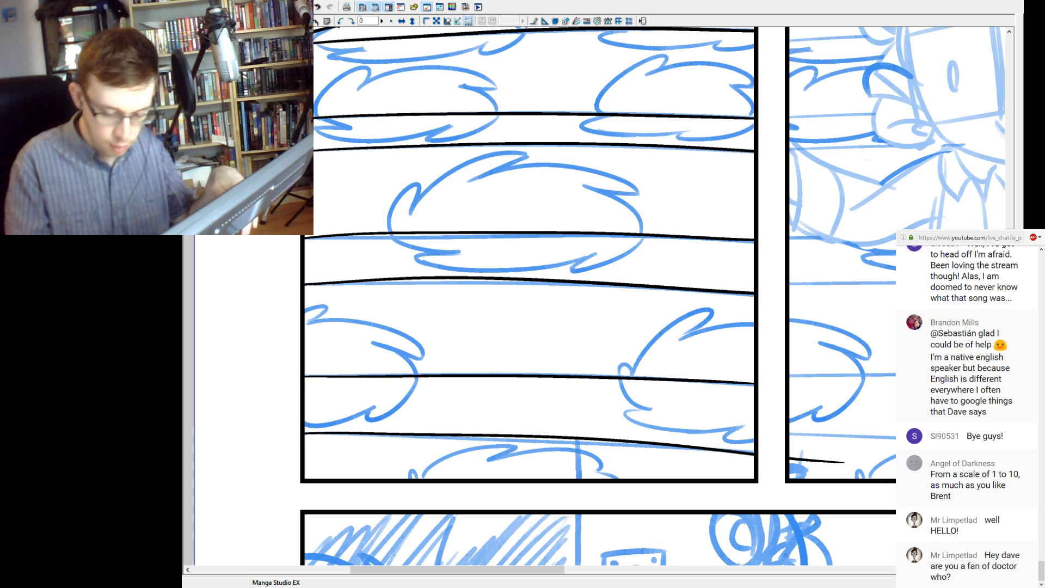
key("ctrl+z")
left_click_drag(303, 432, 831, 456)
key("ctrl+z")
left_click_drag(304, 434, 755, 451)
key("ctrl+z")
left_click_drag(303, 432, 821, 462)
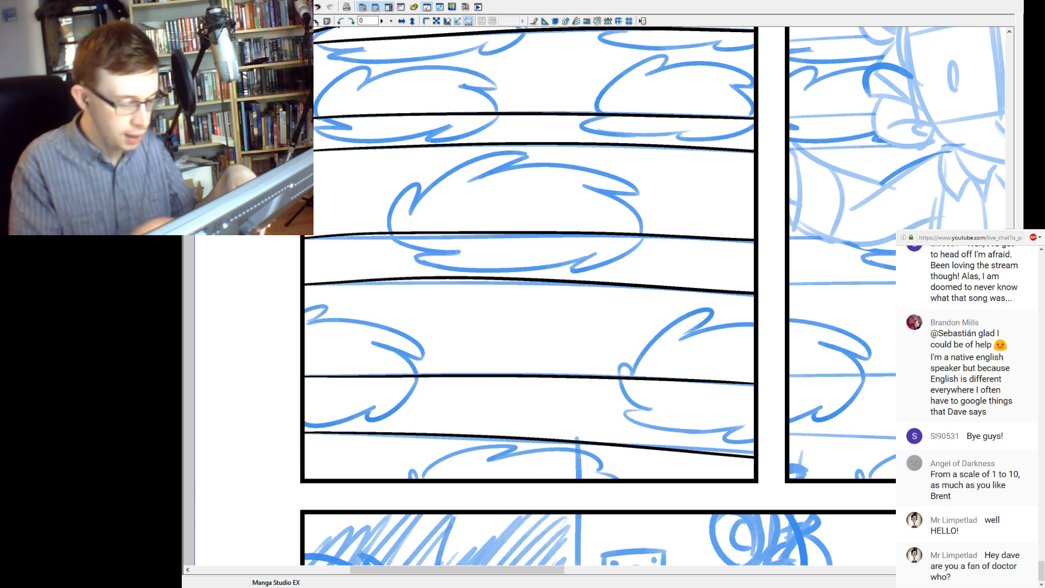
Ink the diagonal lines sloping from behind the man's rear foot down to the panel's left border.
key("ctrl+minus")
left_click_drag(637, 258, 563, 336)
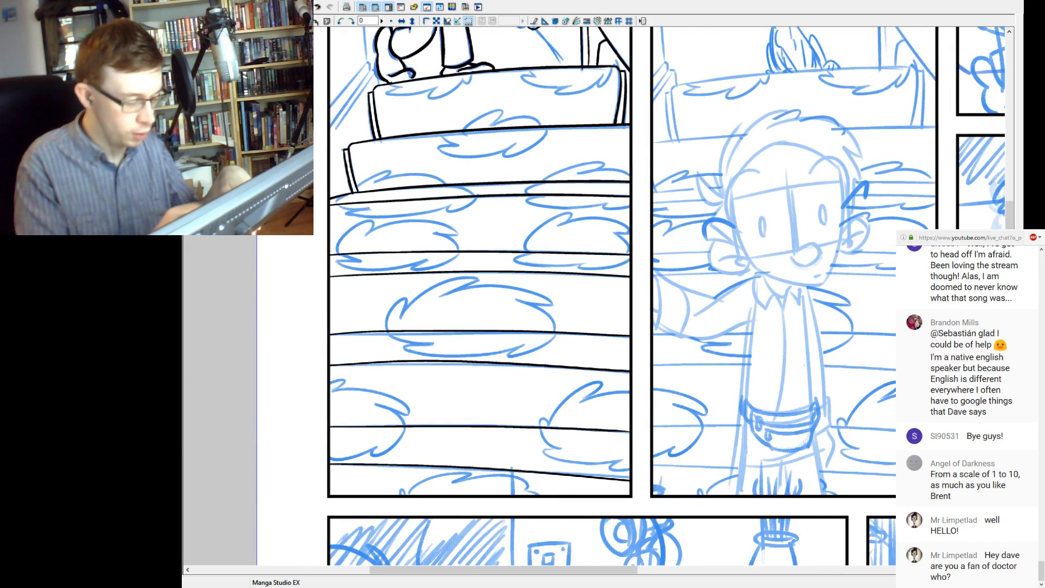
left_click_drag(637, 258, 605, 352)
left_click_drag(610, 259, 614, 362)
key("ctrl+plus")
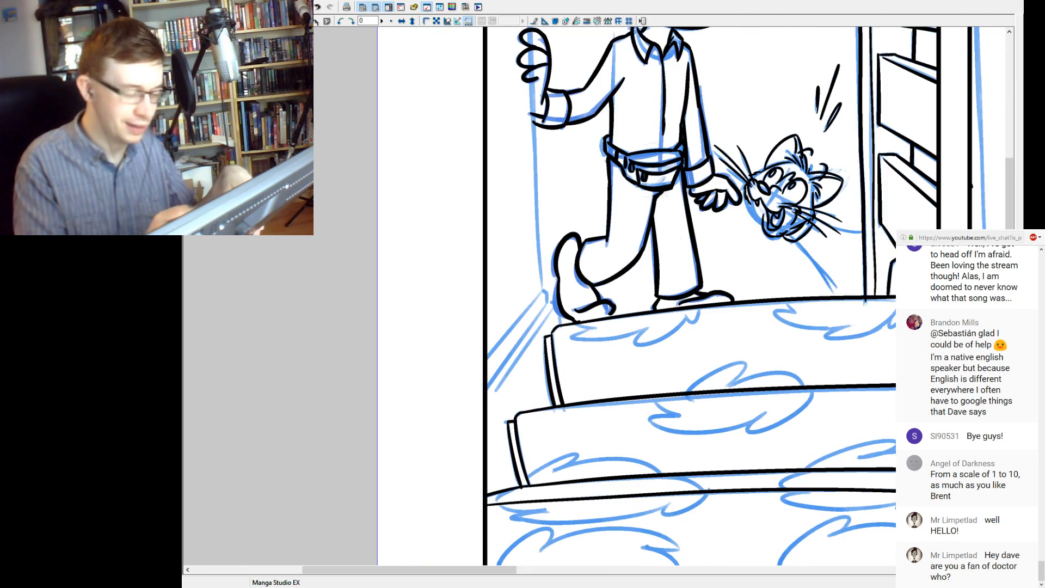
left_click_drag(746, 294, 582, 325)
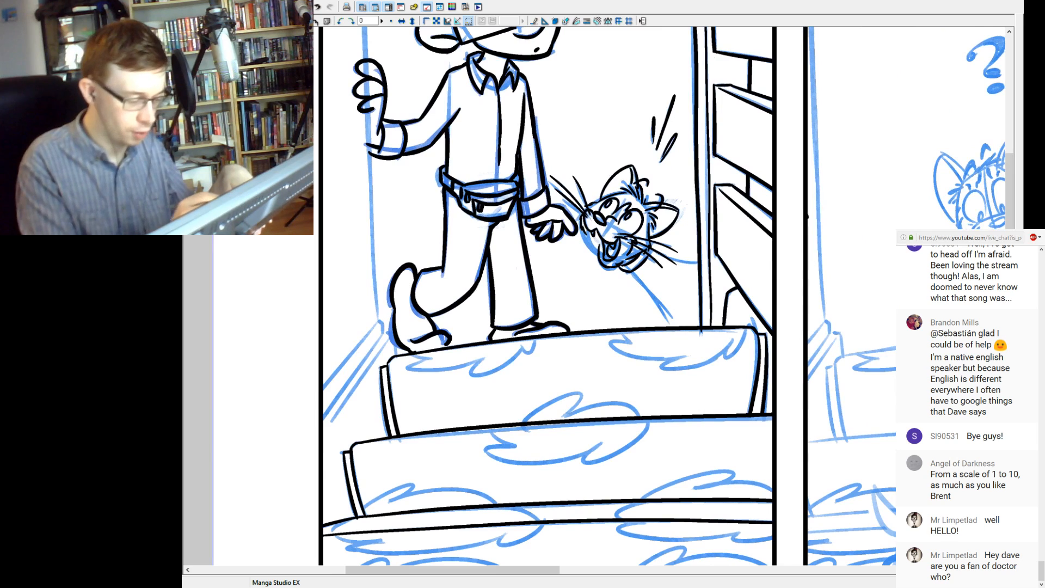
mouse_move(391, 333)
left_mouse_down()
mouse_move(397, 358)
mouse_move(391, 336)
mouse_move(331, 428)
left_mouse_up()
key("ctrl+z")
key("ctrl+z")
key("ctrl+z")
left_click_drag(390, 339, 342, 411)
key("ctrl+z")
left_click_drag(390, 338, 323, 415)
Redraw the lower diagonal line beside the top stair until it runs cleanly to the panel's left border.
key("ctrl+z")
left_click_drag(384, 334, 323, 412)
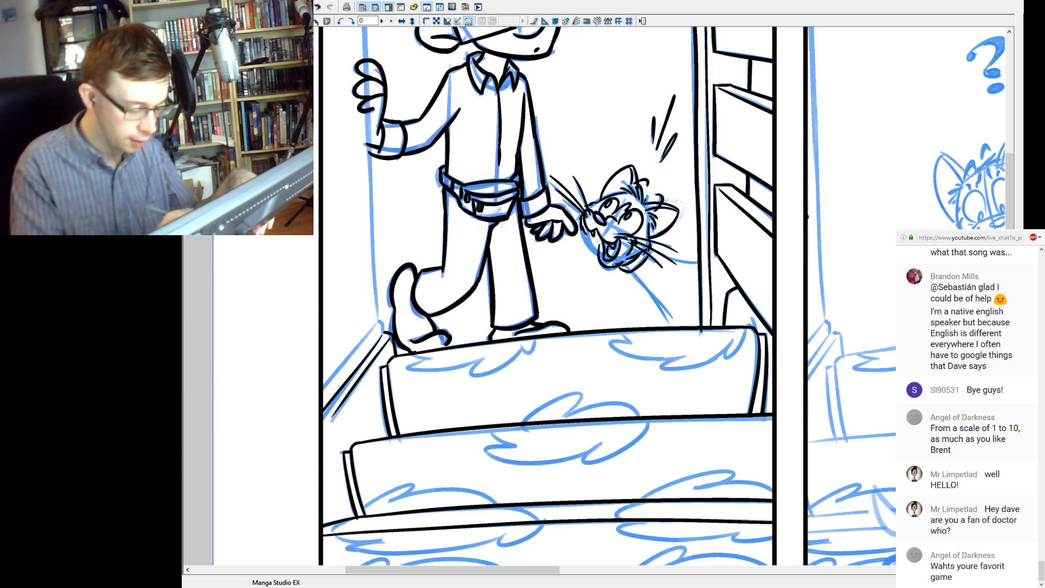
key("ctrl+z")
key("ctrl+z")
left_click_drag(383, 335, 324, 421)
key("ctrl+z")
left_click_drag(383, 334, 322, 414)
key("ctrl+z")
left_click_drag(382, 335, 323, 420)
key("ctrl+z")
left_click_drag(383, 334, 323, 422)
key("ctrl+z")
left_click_drag(383, 335, 323, 416)
key("ctrl+z")
left_click_drag(382, 335, 323, 416)
key("ctrl+z")
left_click_drag(382, 336, 323, 426)
key("ctrl+z")
left_click_drag(382, 335, 323, 419)
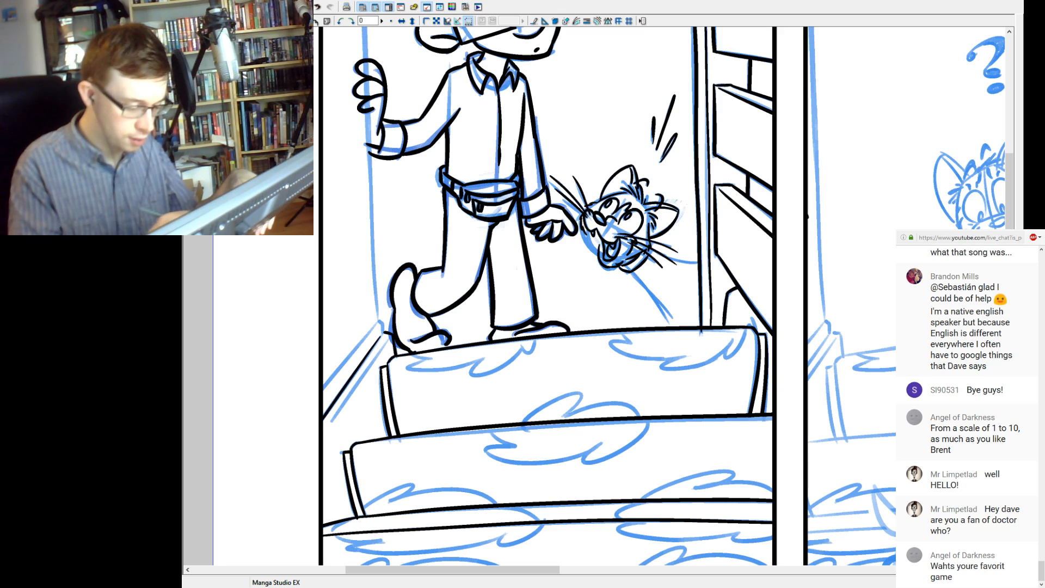
Ink the lowest parallel diagonal line beside the top stair down to the panel's left border, redrawing it until it follows the sketch.
left_click_drag(383, 336, 324, 420)
key("ctrl+z")
left_click_drag(384, 339, 331, 429)
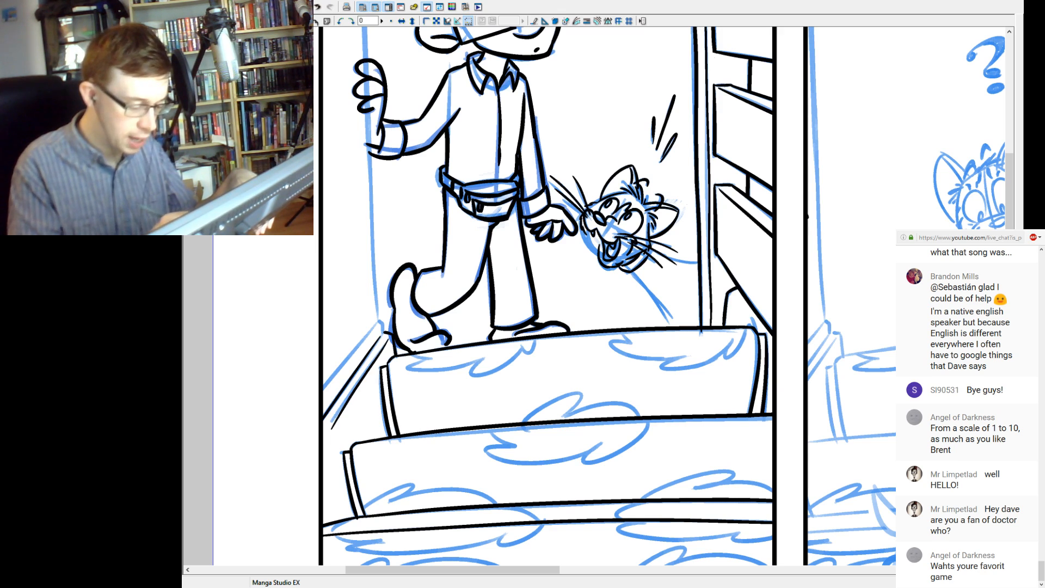
key("ctrl+z")
left_click_drag(385, 343, 339, 417)
key("ctrl+z")
left_click_drag(385, 340, 323, 436)
Ink the uppermost diagonal line from behind the man's rear foot to the panel's left border, redrawing it until it is clean.
left_click_drag(379, 321, 323, 391)
key("ctrl+z")
left_click_drag(379, 321, 324, 386)
key("ctrl+z")
left_click_drag(379, 321, 323, 393)
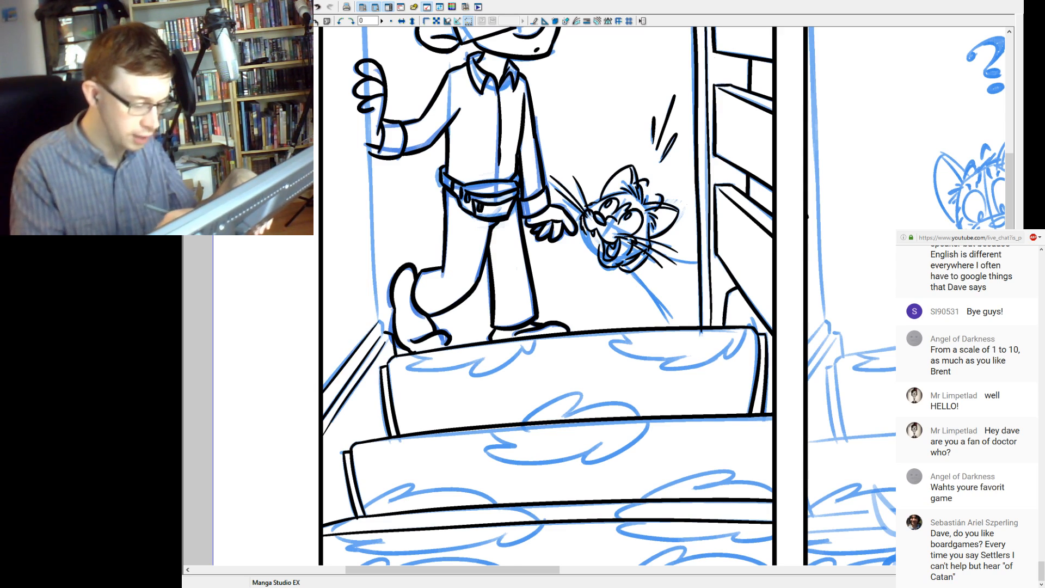
key("ctrl+z")
left_click_drag(379, 320, 323, 387)
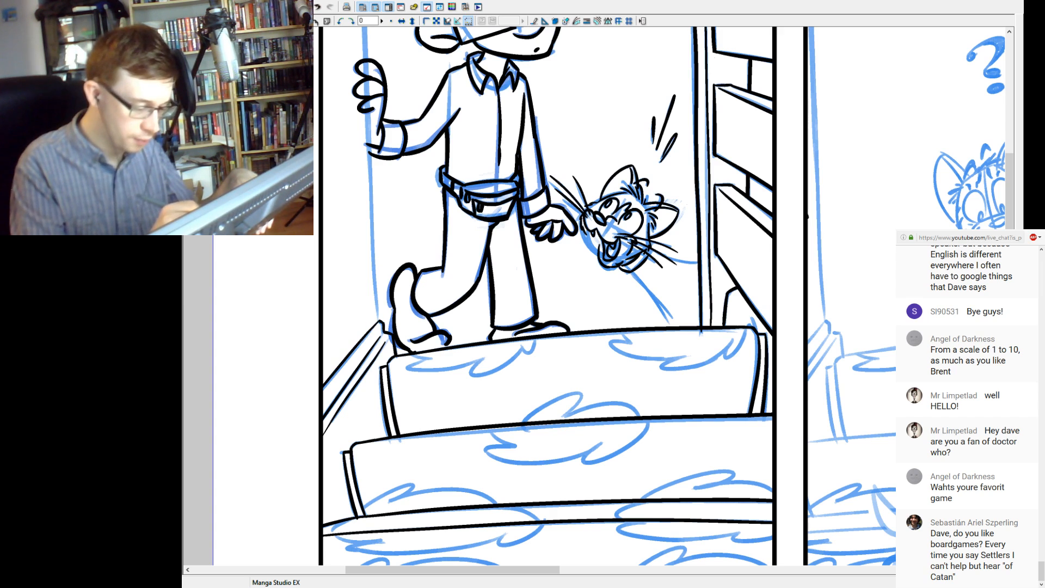
Ink the long, slightly slanted wall edge behind the man's raised hand from the stair corner to the panel's upper border, redrawing until it matches the sketch.
left_click_drag(545, 245, 550, 351)
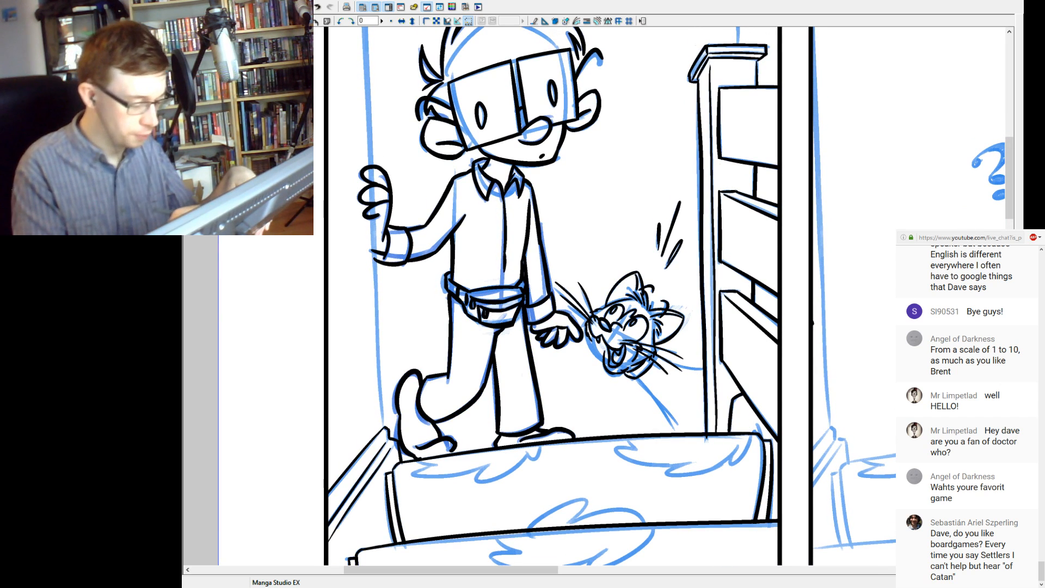
key("ctrl+minus")
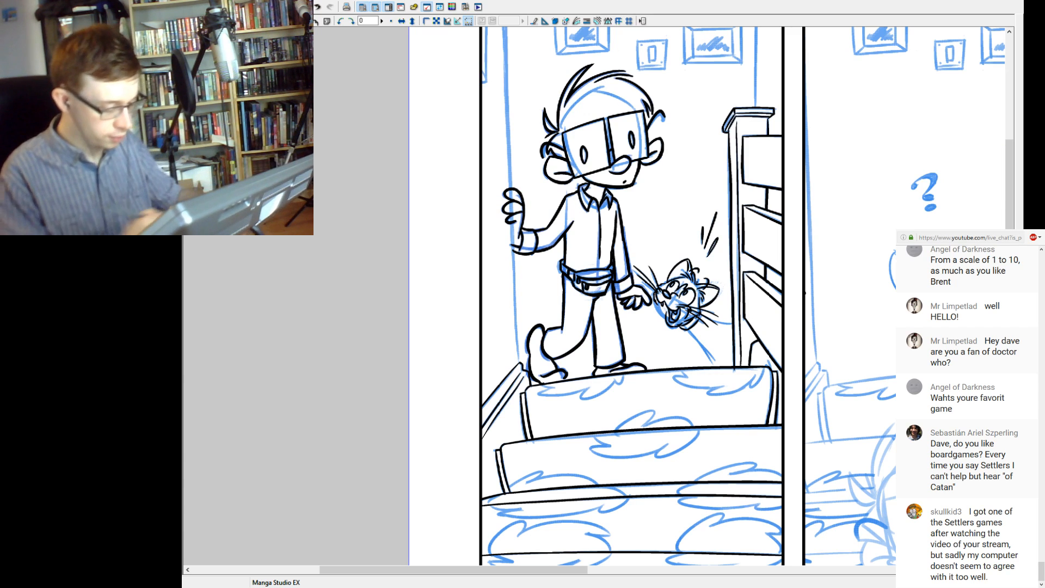
left_click_drag(632, 294, 624, 348)
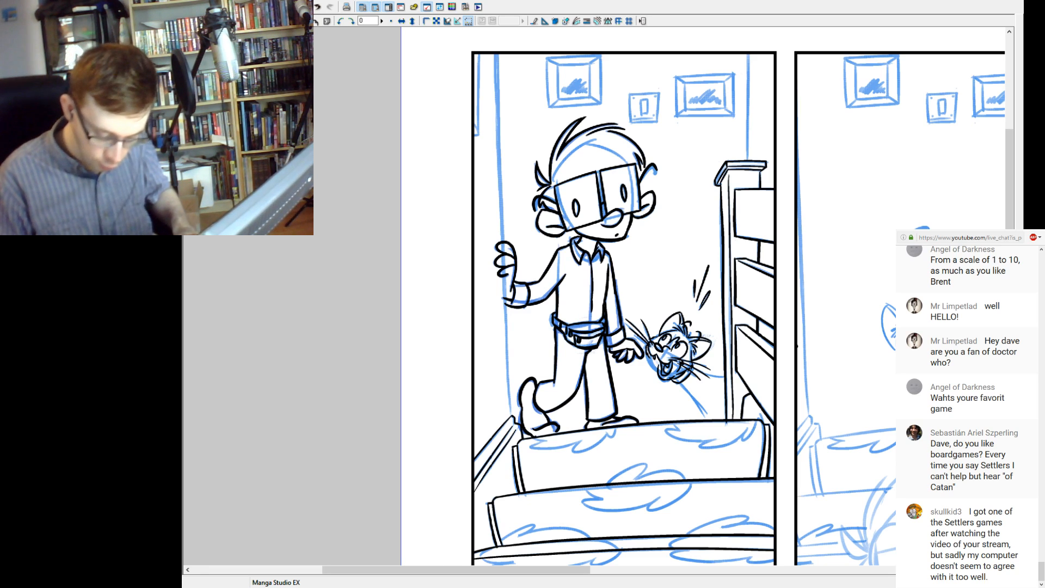
left_click_drag(511, 418, 485, 54)
key("ctrl+z")
left_click_drag(510, 418, 492, 54)
key("ctrl+z")
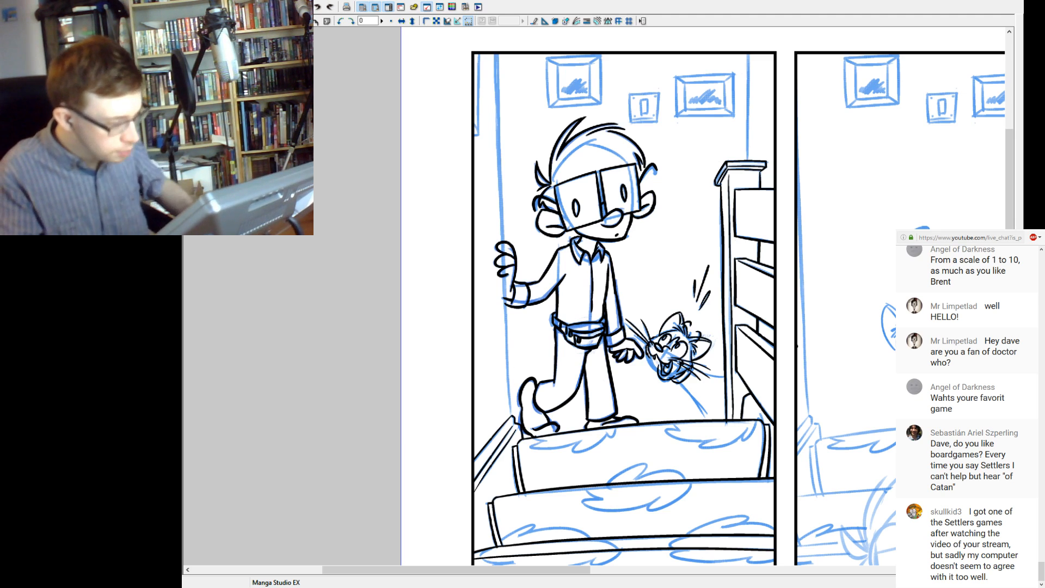
left_click_drag(544, 218, 511, 286)
left_click_drag(476, 489, 479, 123)
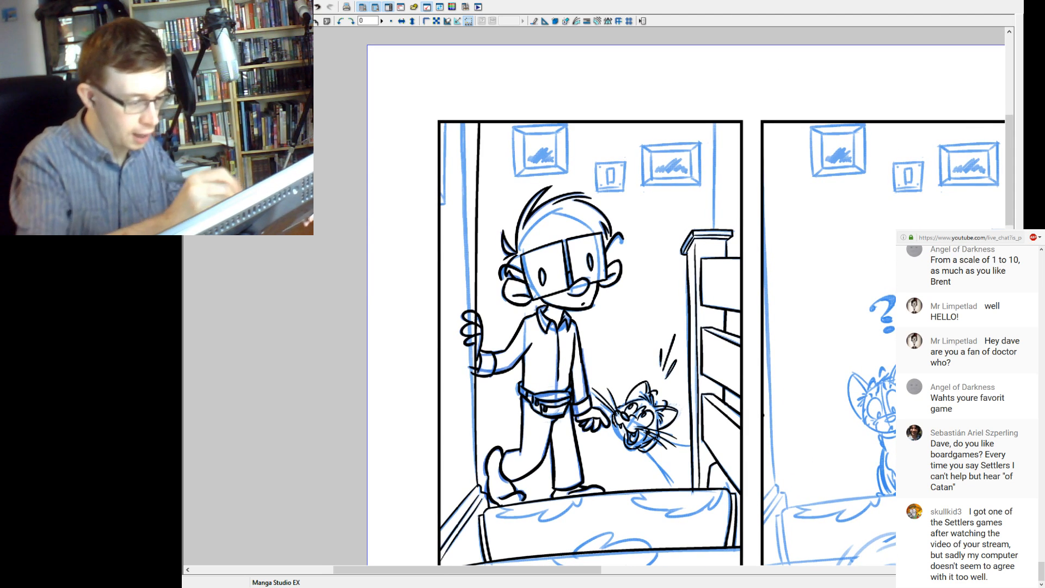
key("ctrl+z")
left_click_drag(476, 488, 466, 123)
key("ctrl+z")
left_click_drag(477, 487, 464, 123)
key("ctrl+z")
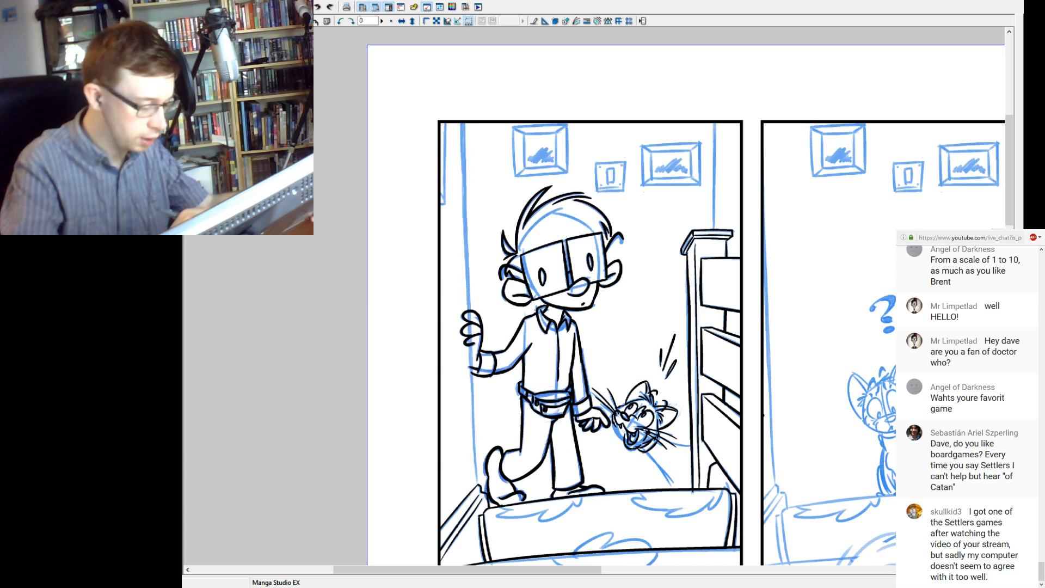
left_click_drag(475, 487, 474, 123)
key("ctrl+z")
left_click_drag(475, 489, 472, 123)
key("ctrl+z")
left_click_drag(477, 488, 462, 123)
key("ctrl+z")
left_click_drag(477, 487, 461, 123)
key("ctrl+z")
left_click_drag(477, 487, 472, 123)
key("ctrl+z")
left_click_drag(477, 487, 470, 123)
key("ctrl+z")
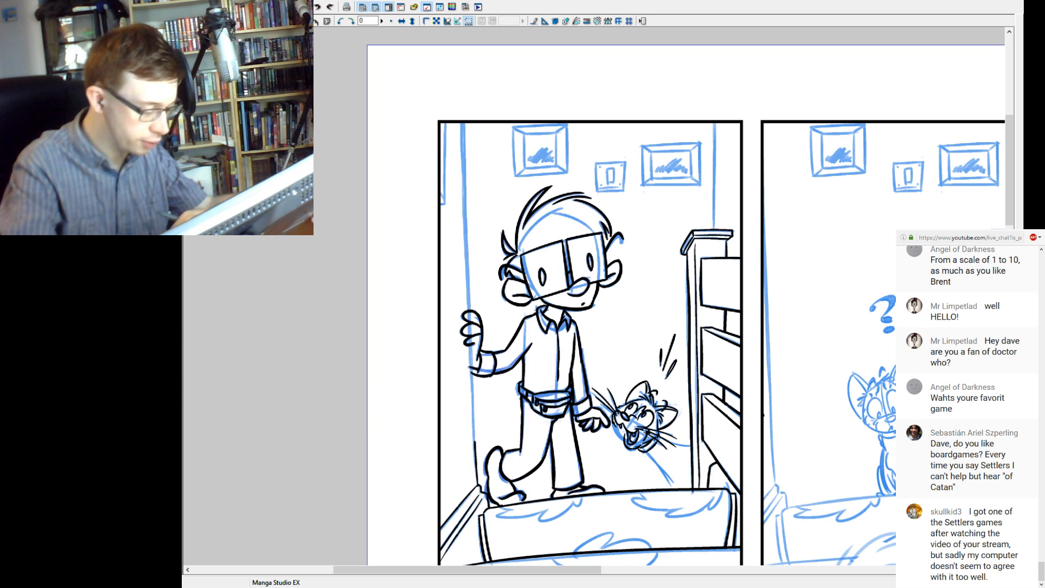
left_click_drag(477, 486, 462, 123)
key("ctrl+z")
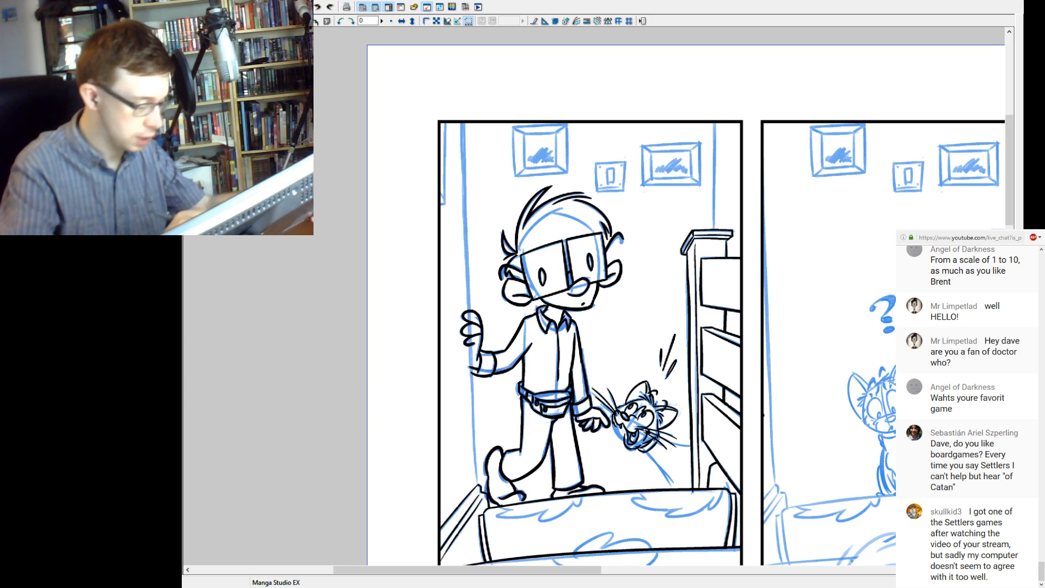
left_click_drag(478, 486, 465, 123)
key("ctrl+z")
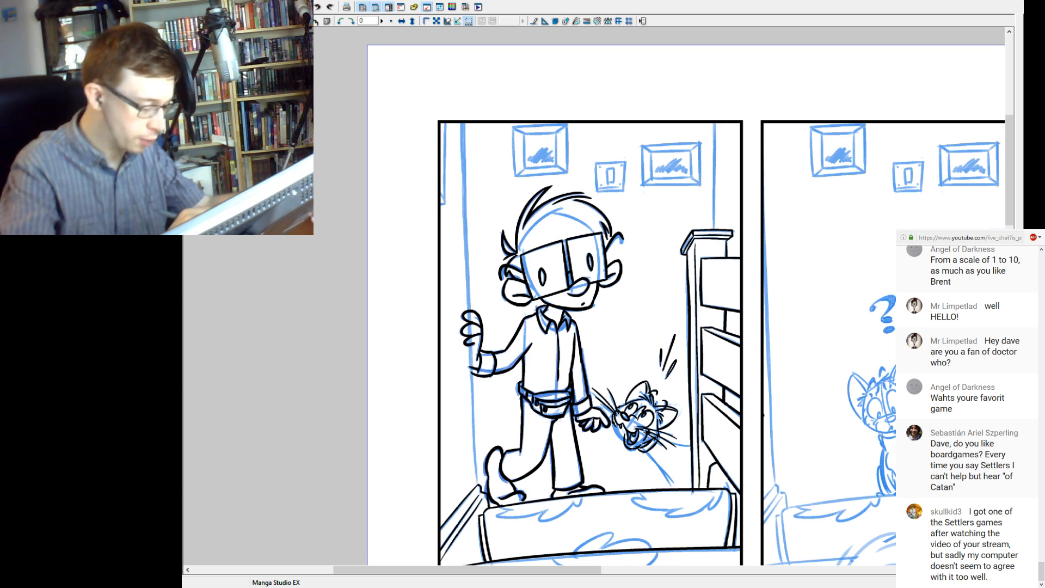
left_click_drag(478, 486, 469, 123)
key("ctrl+z")
left_click_drag(478, 486, 461, 123)
key("ctrl+z")
left_click_drag(477, 486, 461, 123)
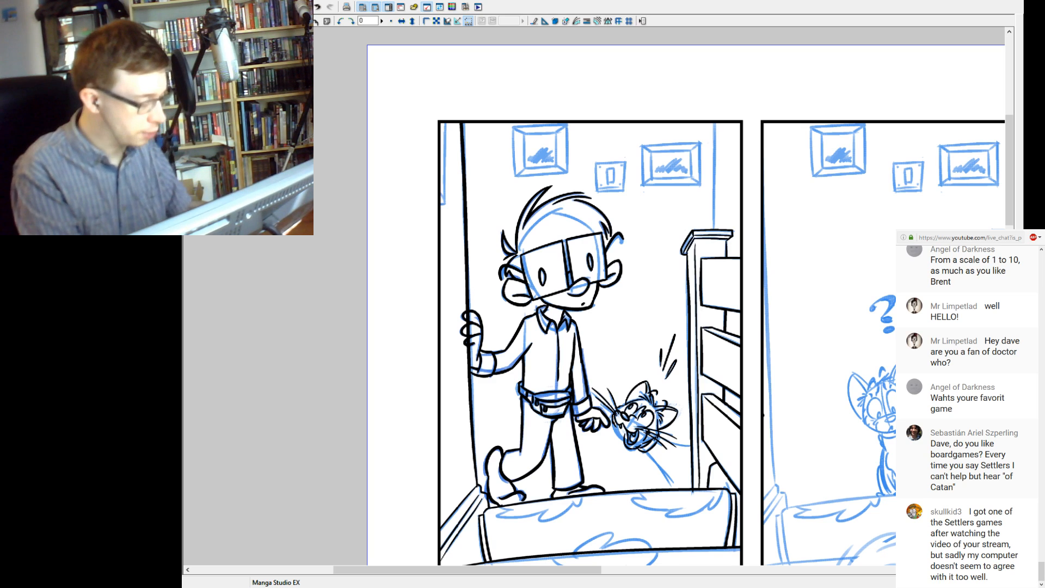
key("ctrl+plus")
key("ctrl+plus")
key("ctrl+plus")
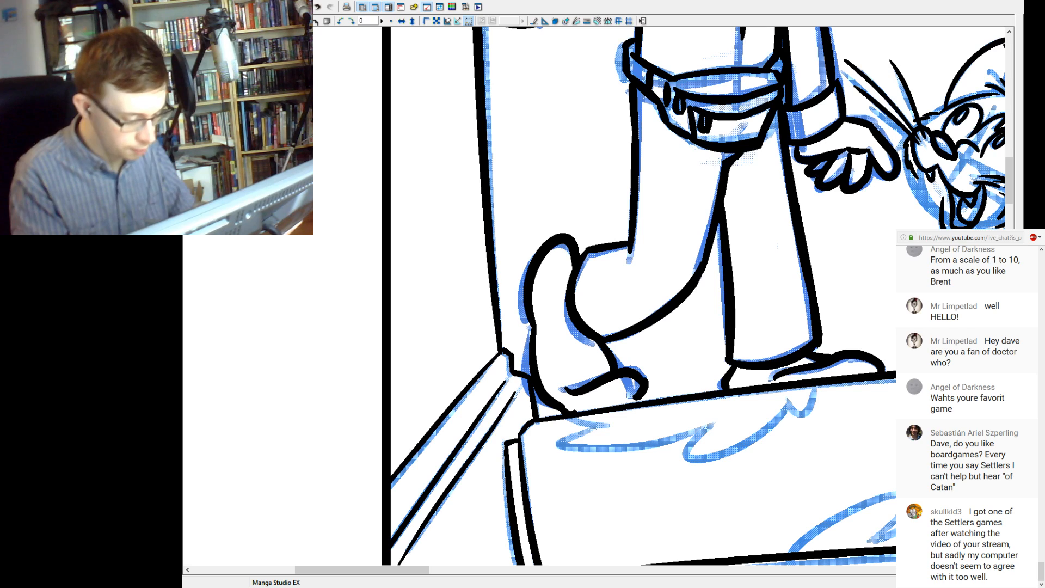
key("ctrl+z")
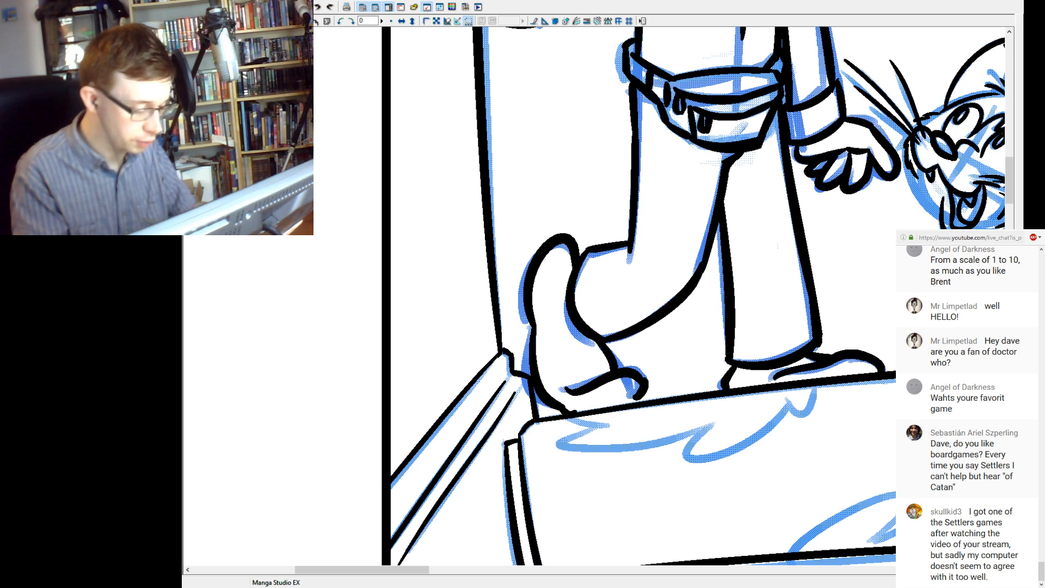
key("ctrl+y")
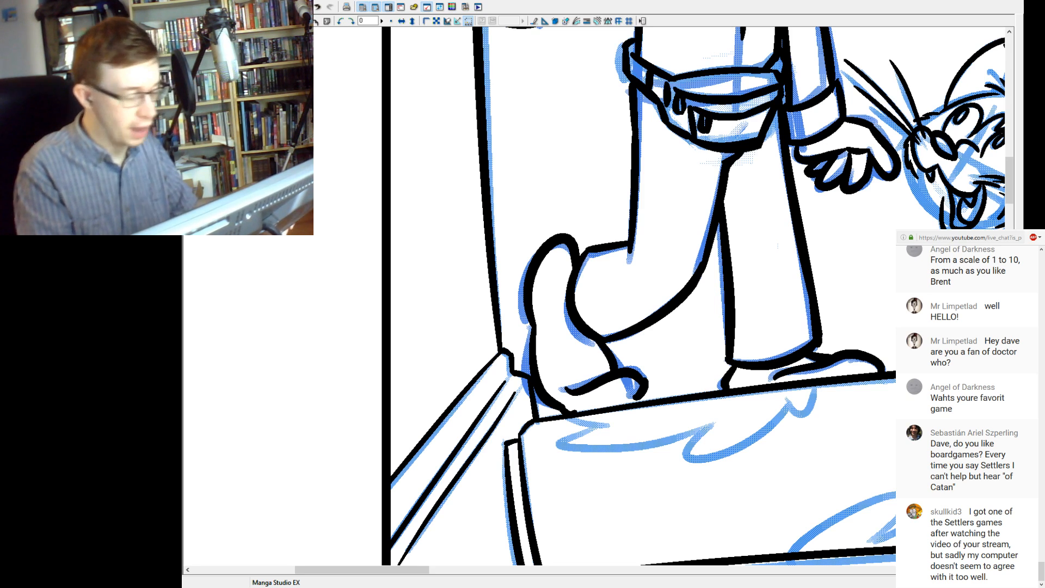
Ink the narrow vertical strip and its short lower edge between the wall edge and the first panel's left border.
key("ctrl+minus")
key("ctrl+minus")
left_click_drag(642, 239, 655, 432)
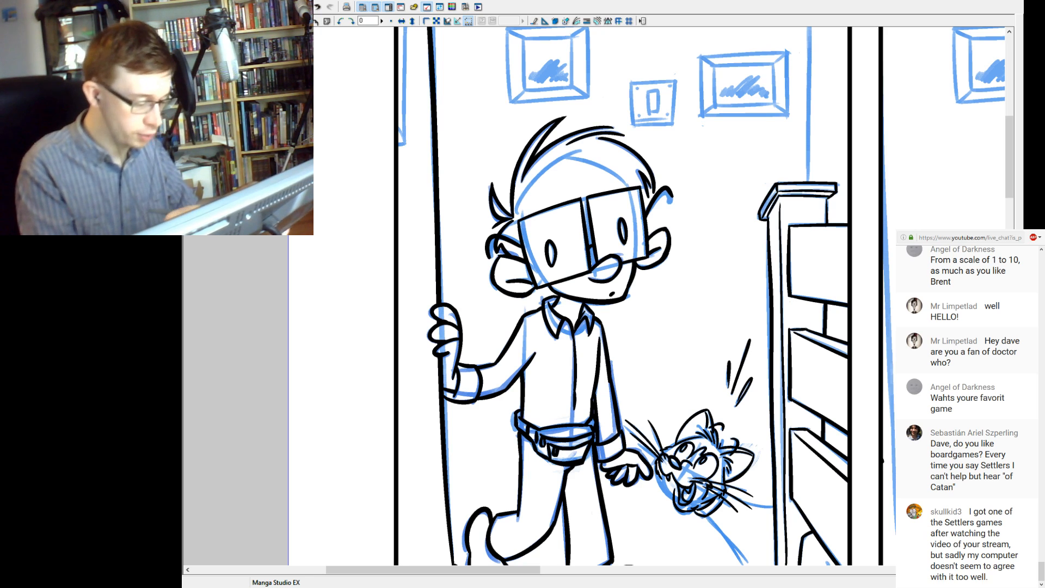
left_click_drag(621, 261, 626, 320)
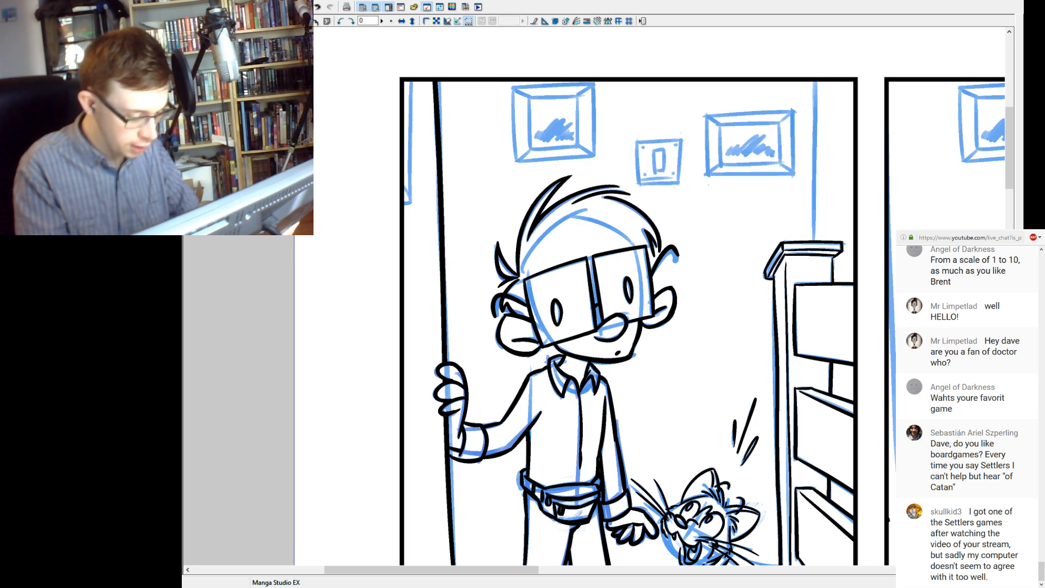
left_click_drag(626, 245, 647, 346)
left_click_drag(434, 308, 435, 184)
left_click_drag(426, 307, 425, 288)
key("ctrl+z")
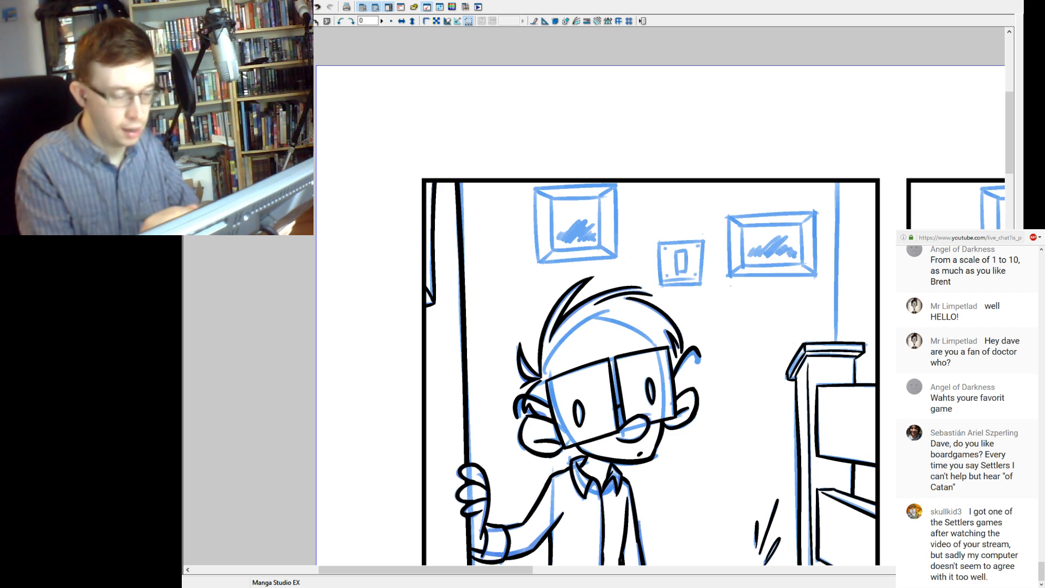
Ink the four outer sides of the picture frame above the man's head, redrawing the horizontal edges until they follow the sketch.
left_click_drag(534, 187, 536, 268)
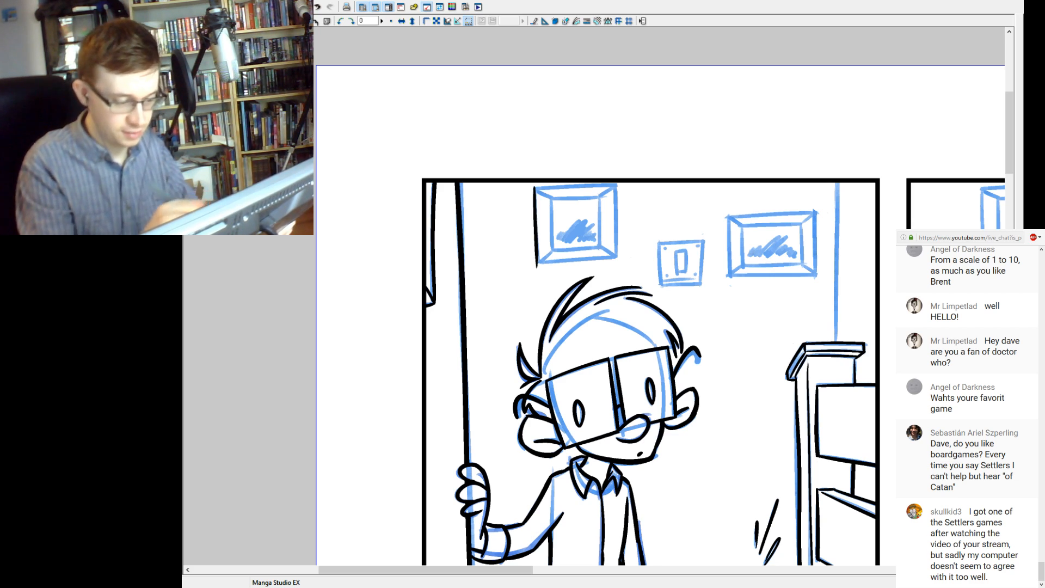
left_click_drag(615, 184, 617, 261)
left_click_drag(533, 265, 647, 252)
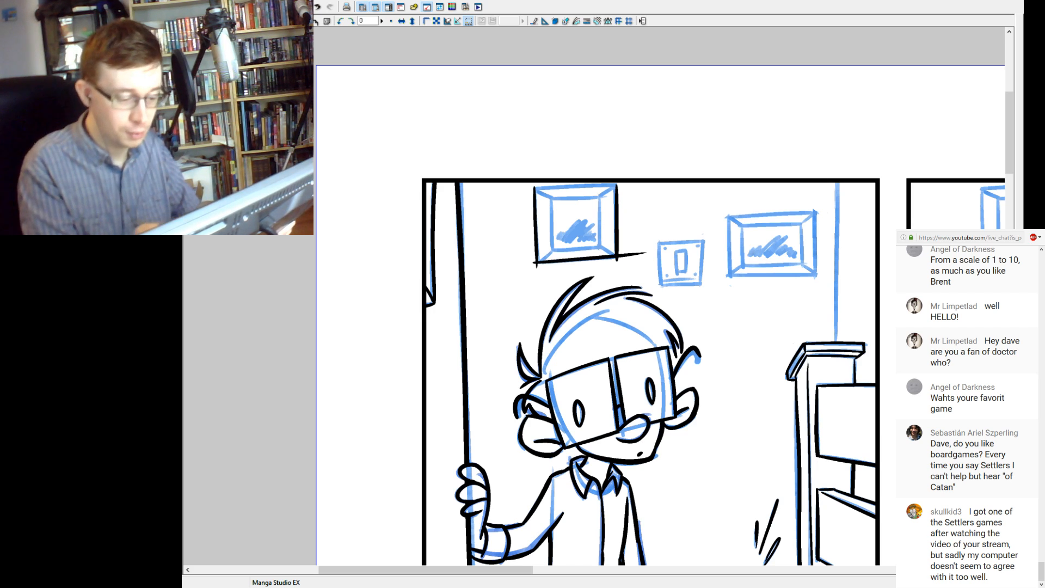
key("ctrl+z")
mouse_move(530, 264)
left_mouse_down()
mouse_move(645, 255)
mouse_move(598, 258)
mouse_move(635, 258)
left_mouse_up()
key("ctrl+z")
key("ctrl+z")
key("ctrl+z")
left_click_drag(532, 264, 646, 253)
left_click_drag(532, 190, 638, 183)
key("ctrl+z")
key("ctrl+z")
left_click_drag(533, 188, 634, 183)
key("ctrl+z")
left_click_drag(535, 190, 629, 185)
key("ctrl+z")
Ink the inner rectangle of the picture frame above the man's head.
left_click_drag(549, 198, 607, 198)
left_click_drag(550, 250, 609, 249)
left_click_drag(552, 198, 553, 254)
left_click_drag(598, 199, 600, 245)
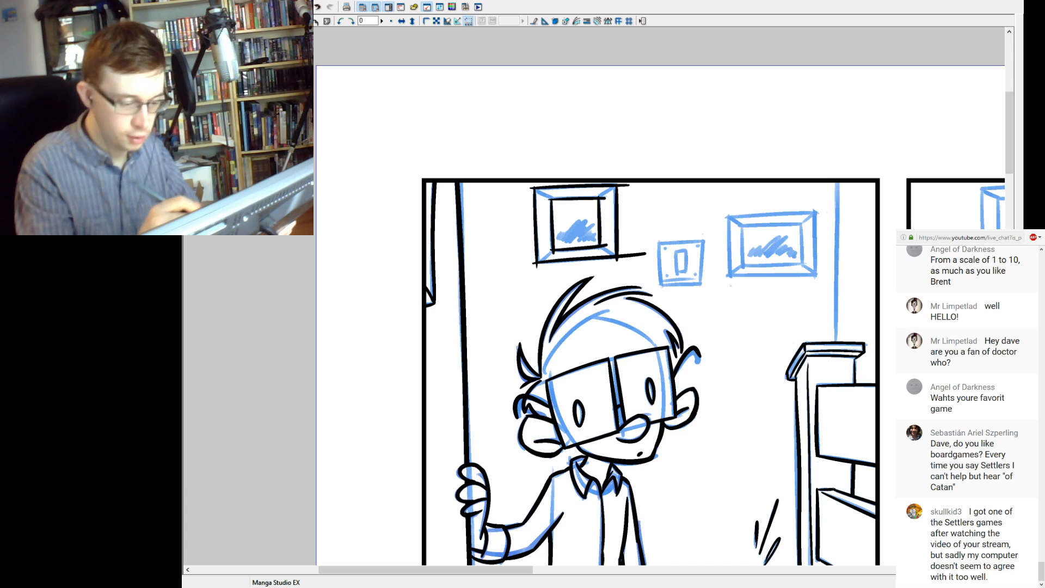
key("ctrl+z")
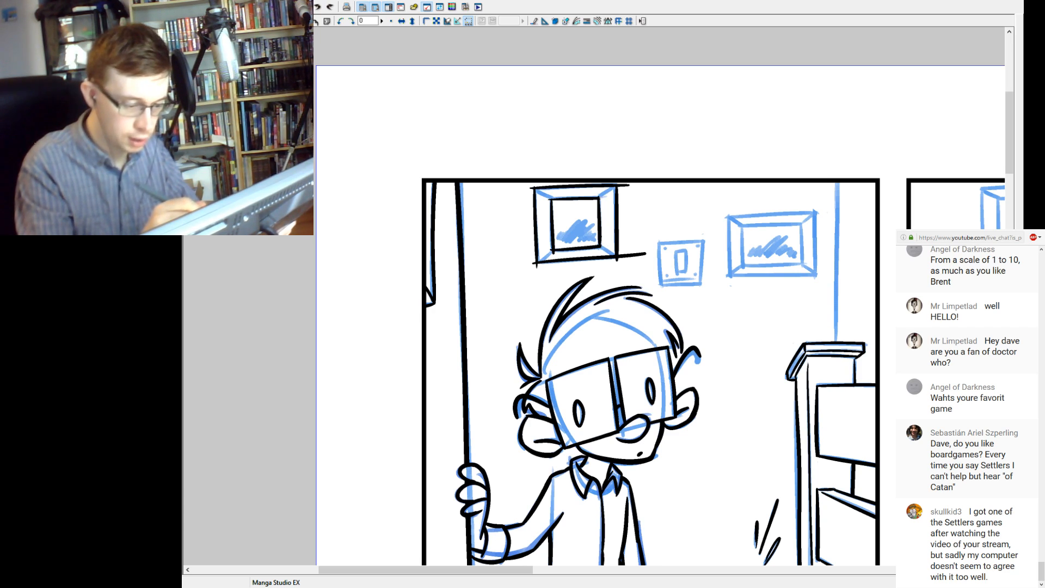
key("ctrl+y")
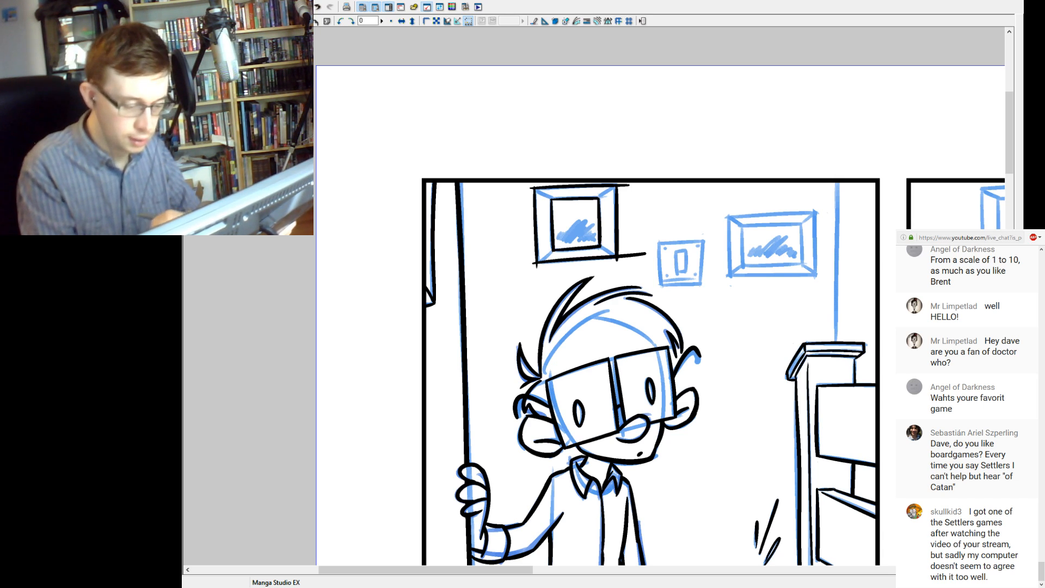
Erase the line ends that overshoot the right-hand corners of the inked picture frame.
left_click_drag(646, 253, 621, 256)
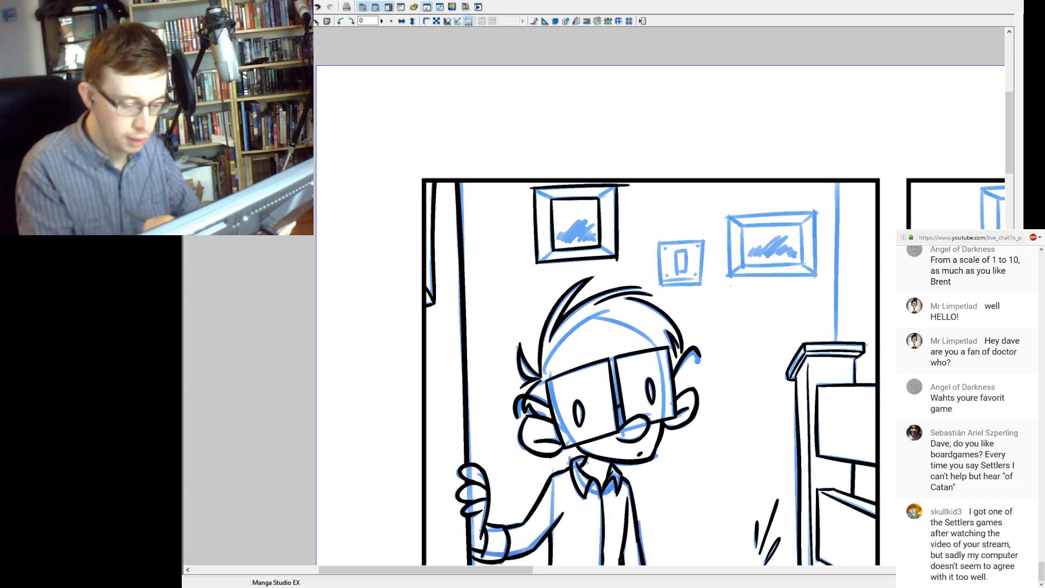
left_click_drag(629, 185, 621, 186)
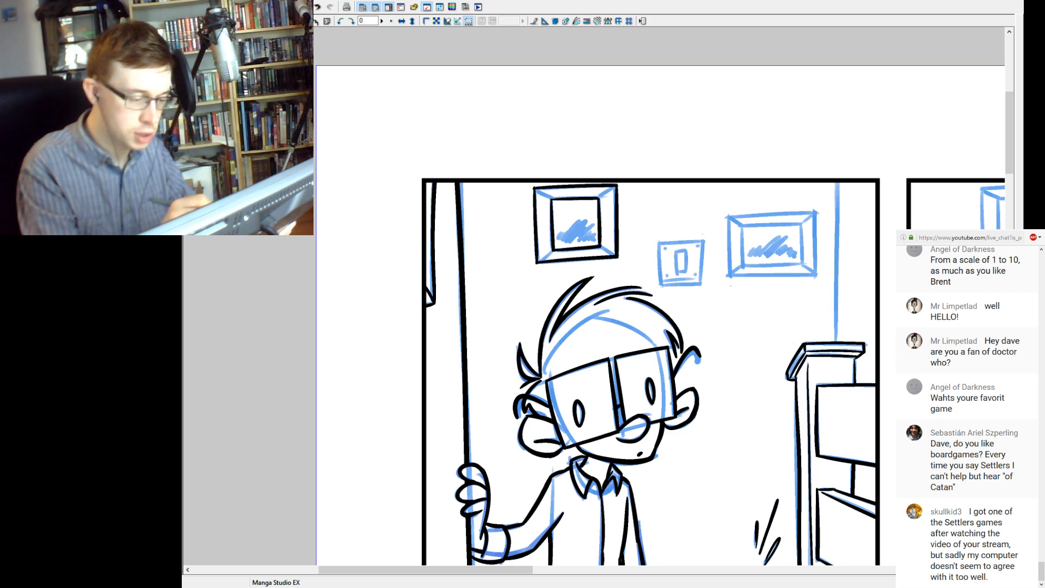
key("ctrl+z")
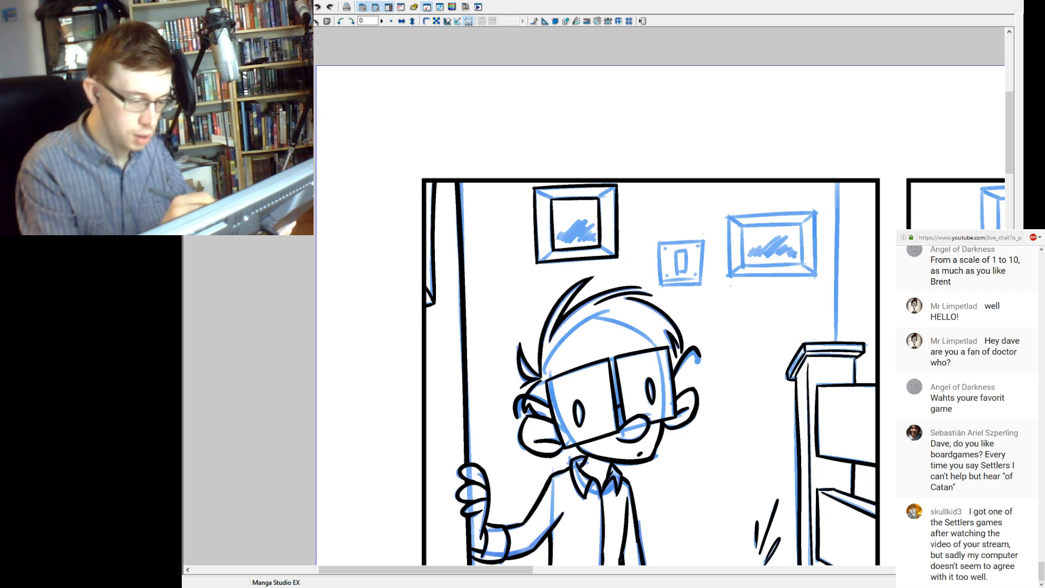
key("ctrl+y")
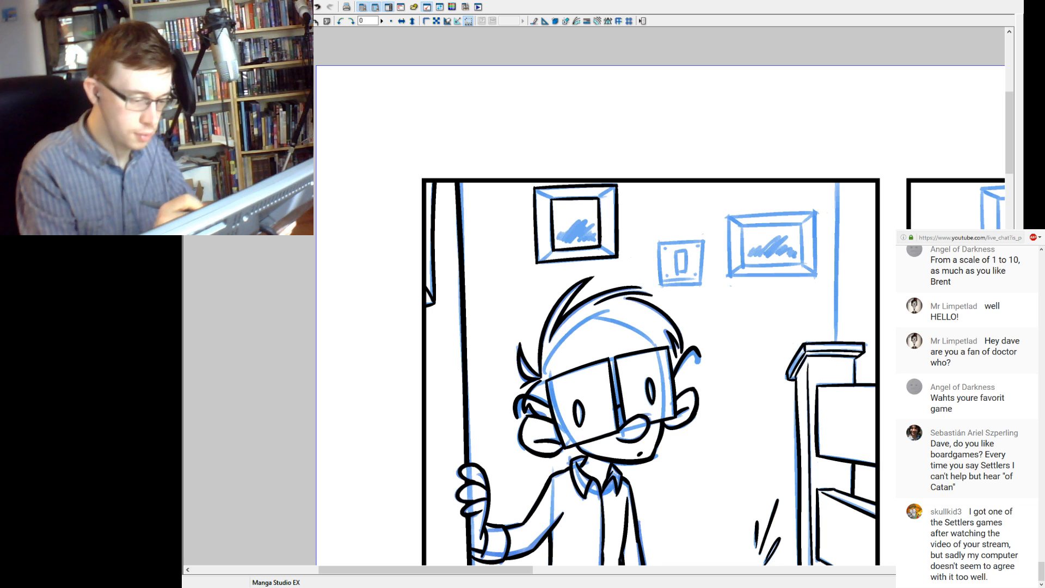
Ink the diagonal corner joints of the picture frame above the man's head and scribble the black shading inside it.
left_click_drag(600, 199, 615, 187)
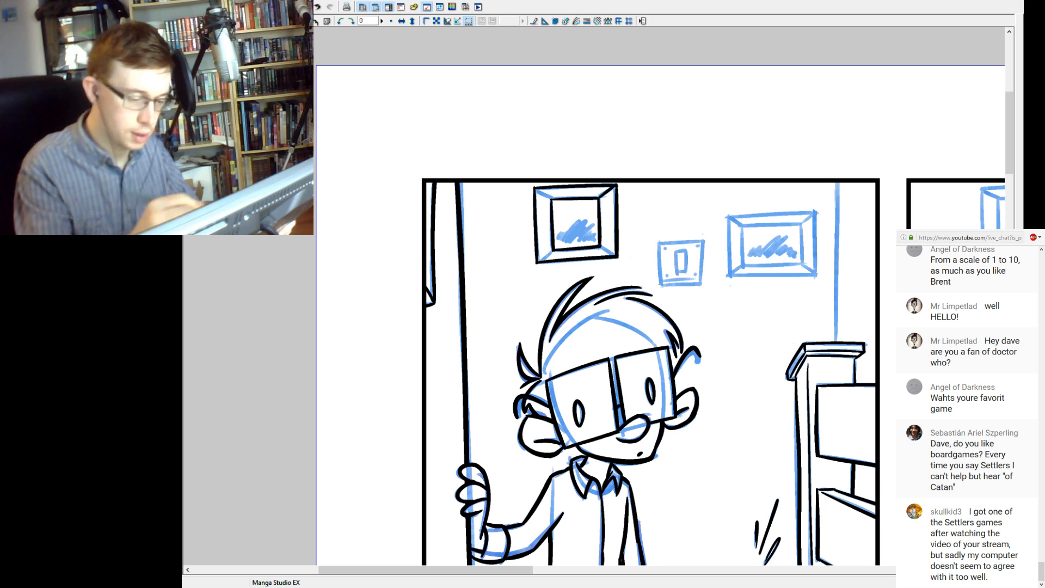
mouse_move(601, 245)
left_mouse_down()
mouse_move(615, 256)
mouse_move(537, 260)
left_mouse_up()
key("ctrl+z")
left_click_drag(553, 199, 537, 190)
mouse_move(556, 242)
left_mouse_down()
mouse_move(579, 230)
mouse_move(593, 239)
left_mouse_up()
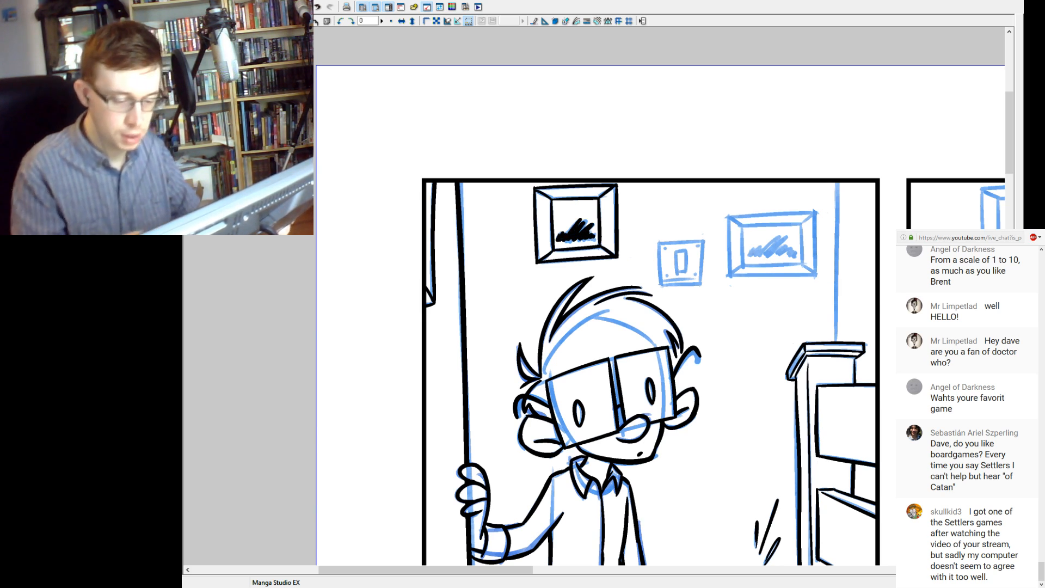
Ink the outer rectangle of the wider picture frame above the banister post, redrawing its sides to match the sketch and trimming the overshooting ends.
left_click_drag(762, 262, 624, 249)
left_click_drag(589, 204, 591, 263)
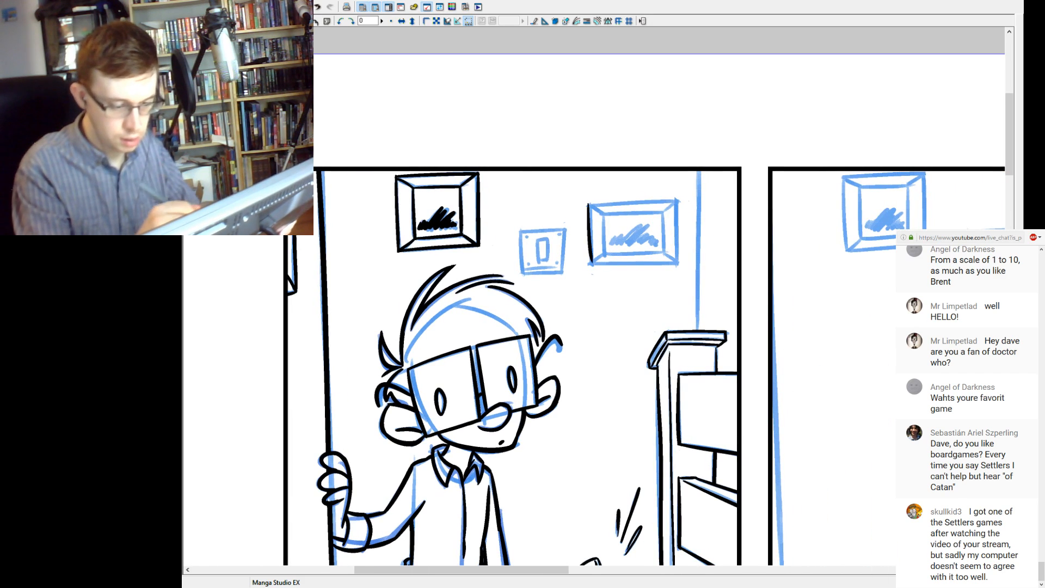
left_click_drag(677, 199, 676, 268)
left_click_drag(590, 262, 704, 261)
key("ctrl+z")
left_click_drag(589, 268, 688, 266)
key("ctrl+z")
key("ctrl+z")
left_click_drag(587, 265, 690, 264)
key("ctrl+z")
key("ctrl+z")
left_click_drag(587, 263, 689, 262)
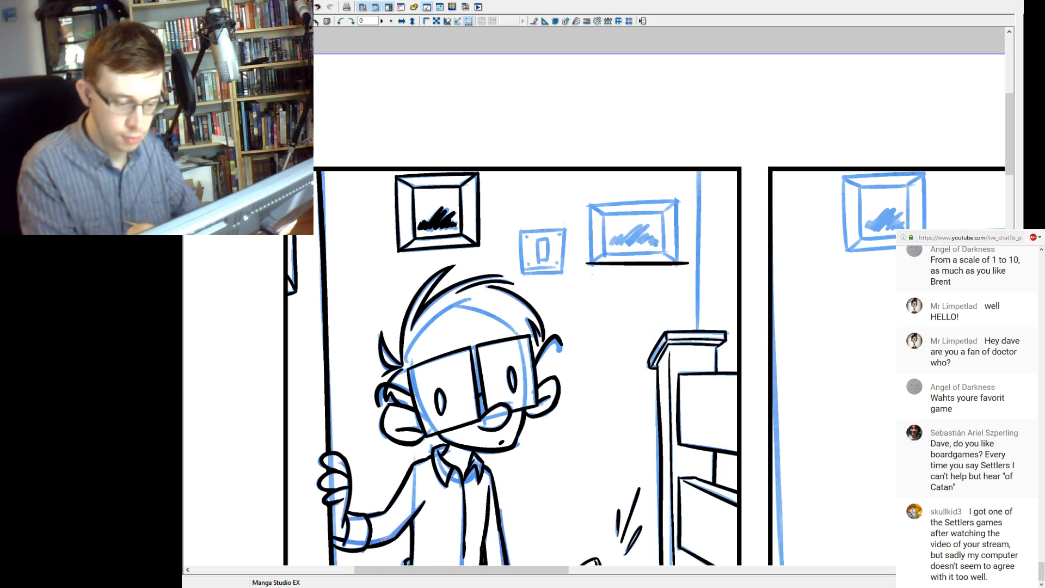
left_click_drag(677, 197, 676, 264)
left_click_drag(590, 206, 590, 270)
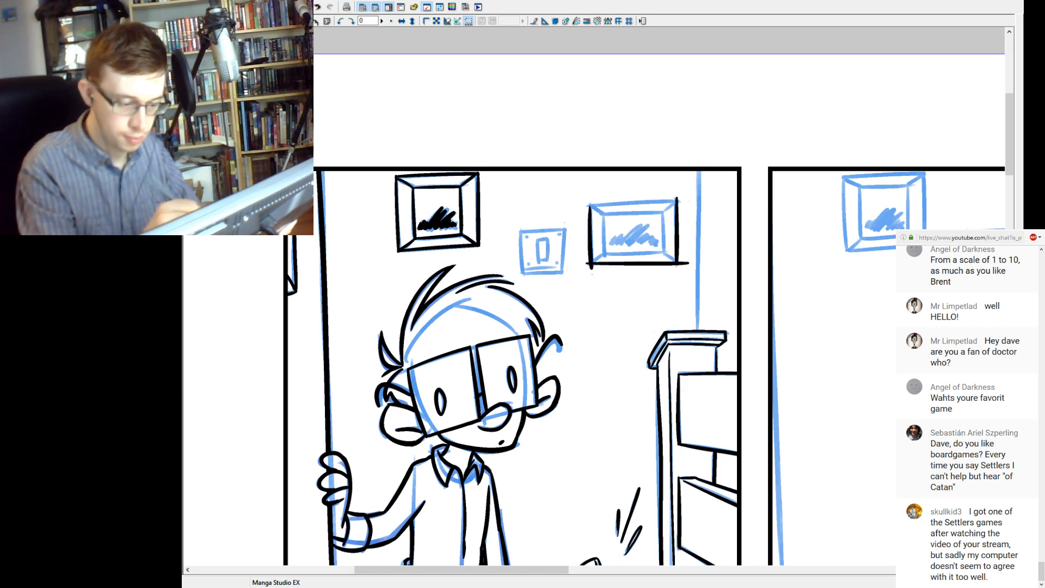
left_click_drag(585, 206, 695, 202)
key("ctrl+z")
left_click_drag(585, 206, 690, 204)
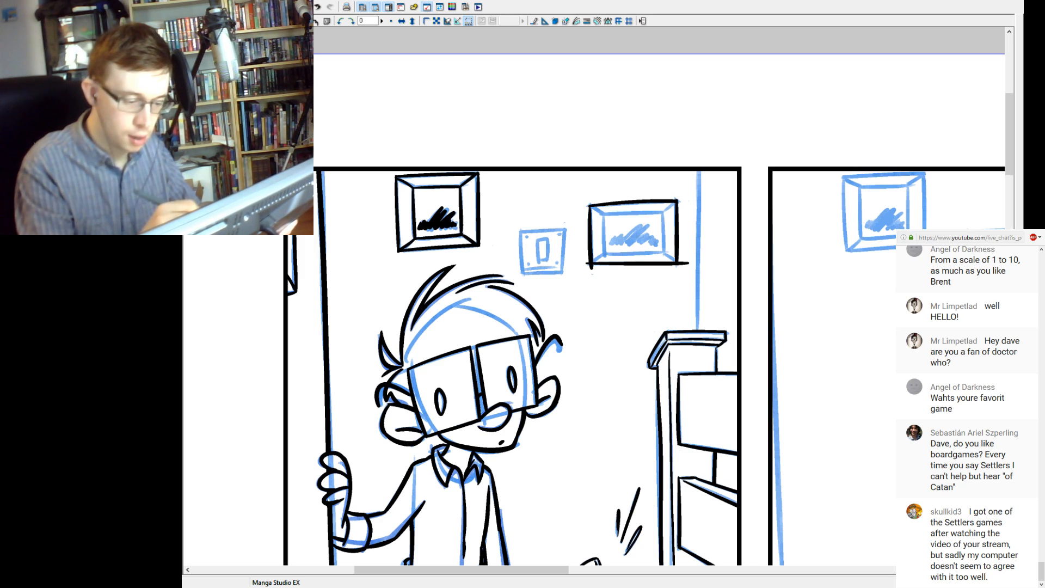
key("ctrl+z")
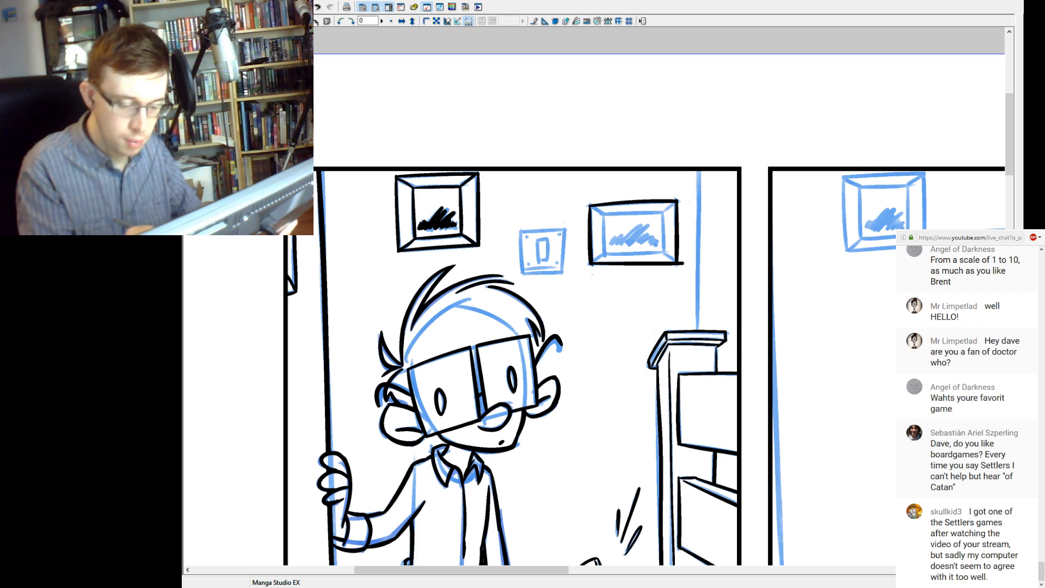
Ink the inner rectangle and corner joints of the wider picture frame above the banister post and scribble black shading inside it.
left_click_drag(664, 211, 665, 249)
key("ctrl+z")
left_click_drag(662, 213, 662, 253)
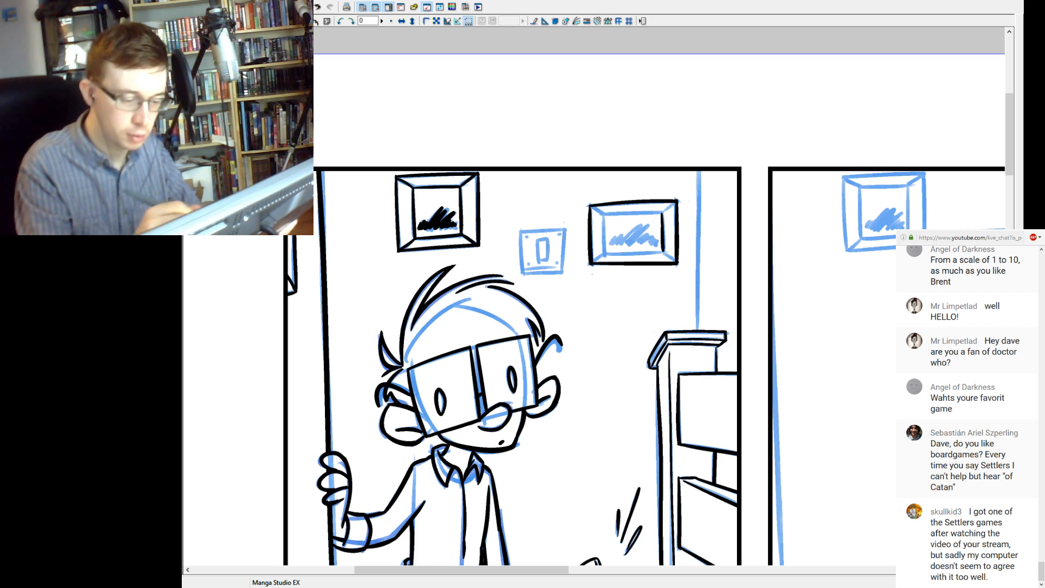
key("ctrl+z")
left_click_drag(663, 211, 664, 258)
left_click_drag(605, 212, 607, 260)
key("ctrl+z")
mouse_move(605, 212)
left_mouse_down()
mouse_move(605, 253)
mouse_move(675, 253)
left_mouse_up()
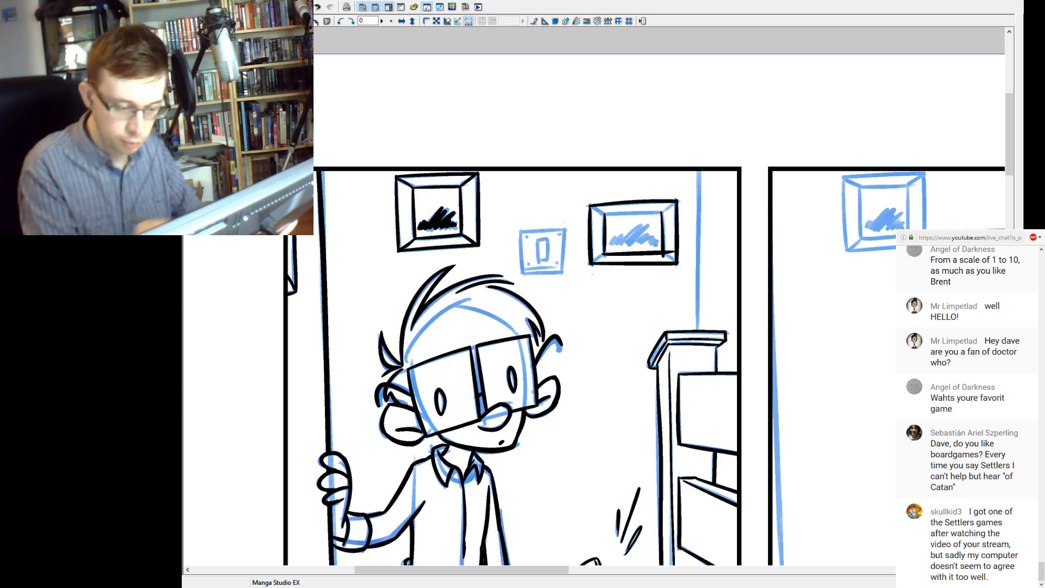
left_click_drag(603, 213, 665, 214)
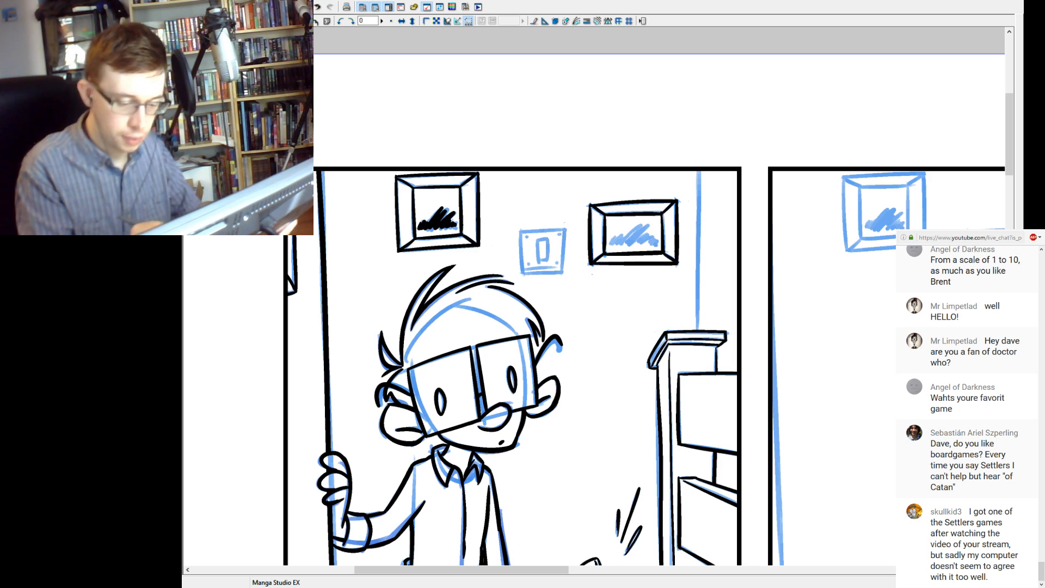
left_click_drag(614, 245, 657, 235)
Ink the light switch plate between the two picture frames, including its outline, central switch and corner screws.
left_click_drag(521, 231, 523, 273)
key("ctrl+z")
left_click_drag(520, 230, 522, 274)
left_click_drag(566, 228, 563, 273)
left_click_drag(518, 232, 570, 228)
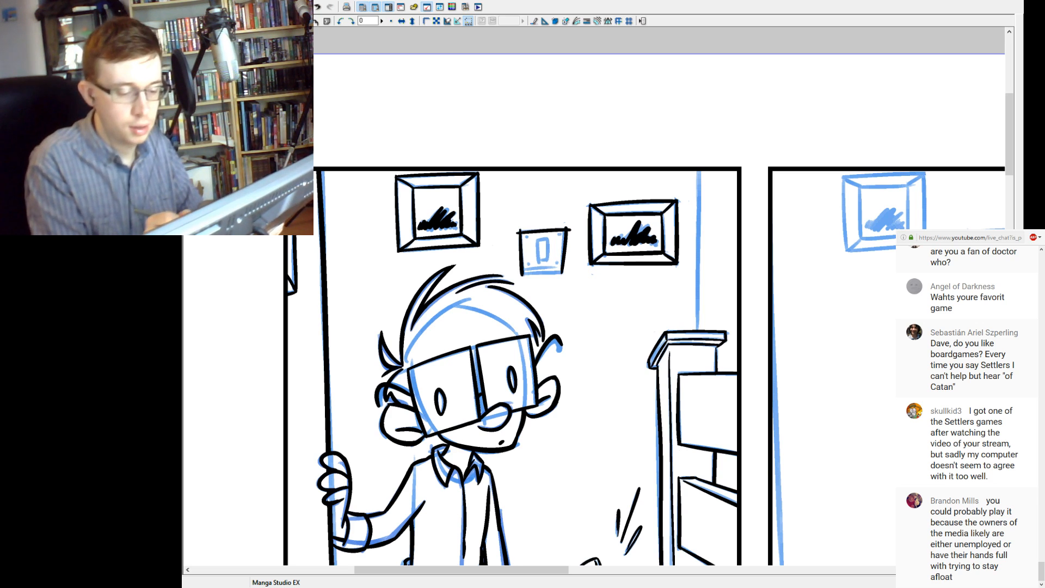
mouse_move(519, 274)
left_mouse_down()
mouse_move(572, 271)
mouse_move(538, 261)
mouse_move(551, 260)
mouse_move(553, 238)
left_mouse_up()
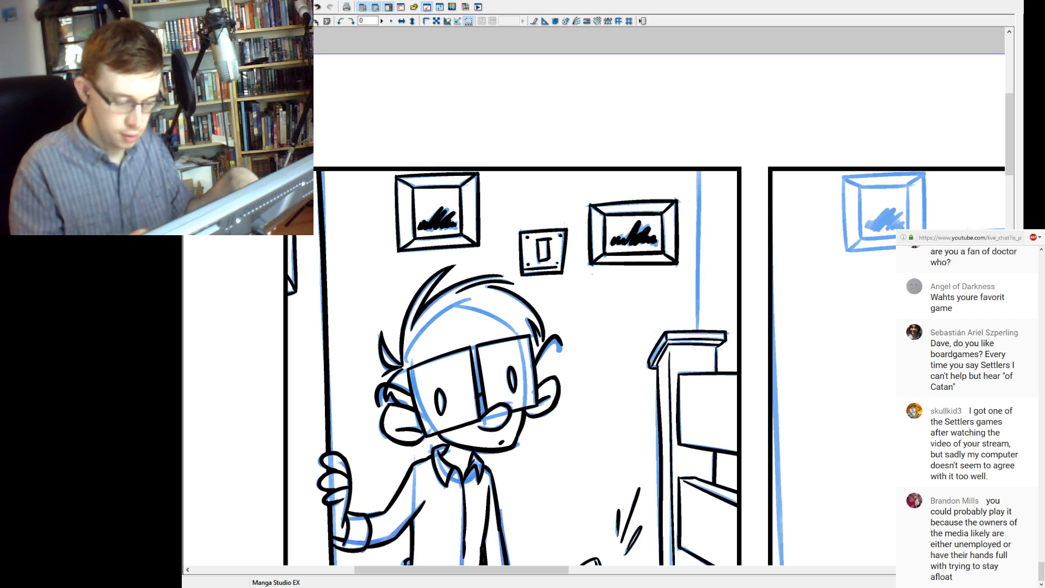
Ink the vertical wall edge running from the top of the banister post up to the first panel's upper border.
left_click_drag(643, 359, 556, 314)
left_click_drag(614, 285, 612, 126)
key("ctrl+z")
left_click_drag(614, 285, 612, 126)
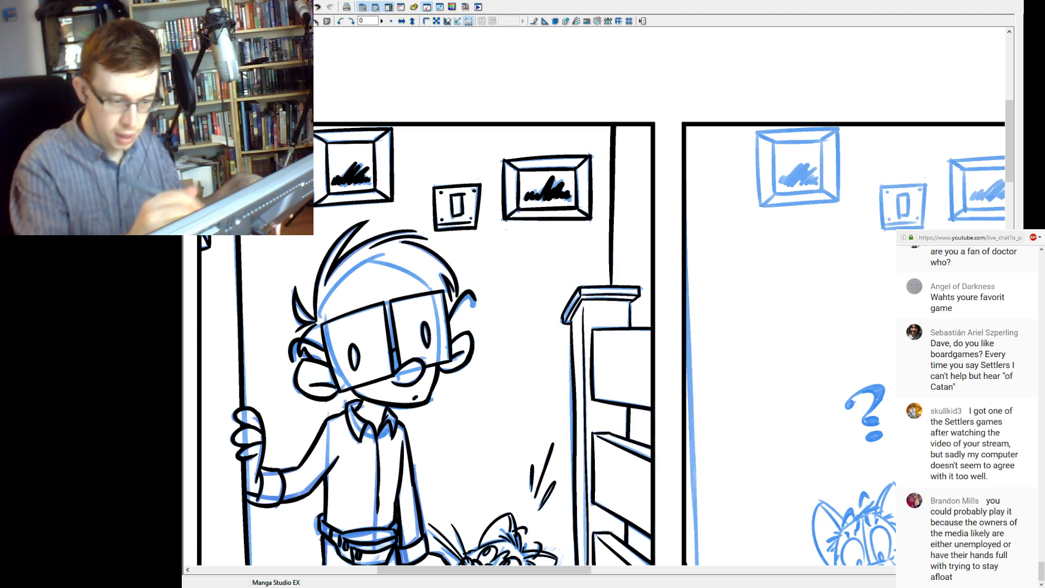
key("ctrl+z")
left_click_drag(611, 286, 614, 126)
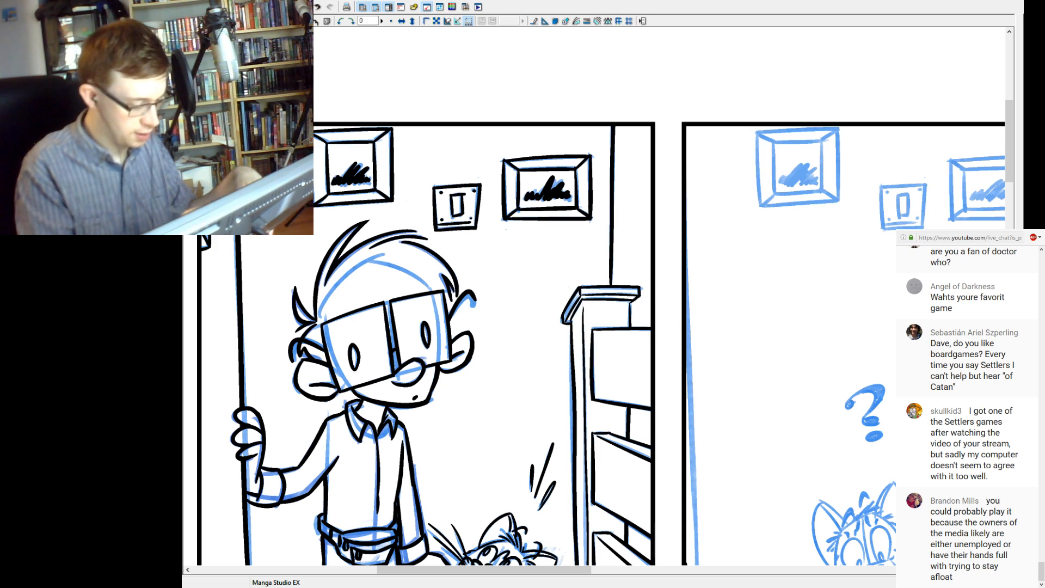
Look over the inked first panel and the sketched panels across the rest of the page.
key("ctrl+minus")
key("ctrl+minus")
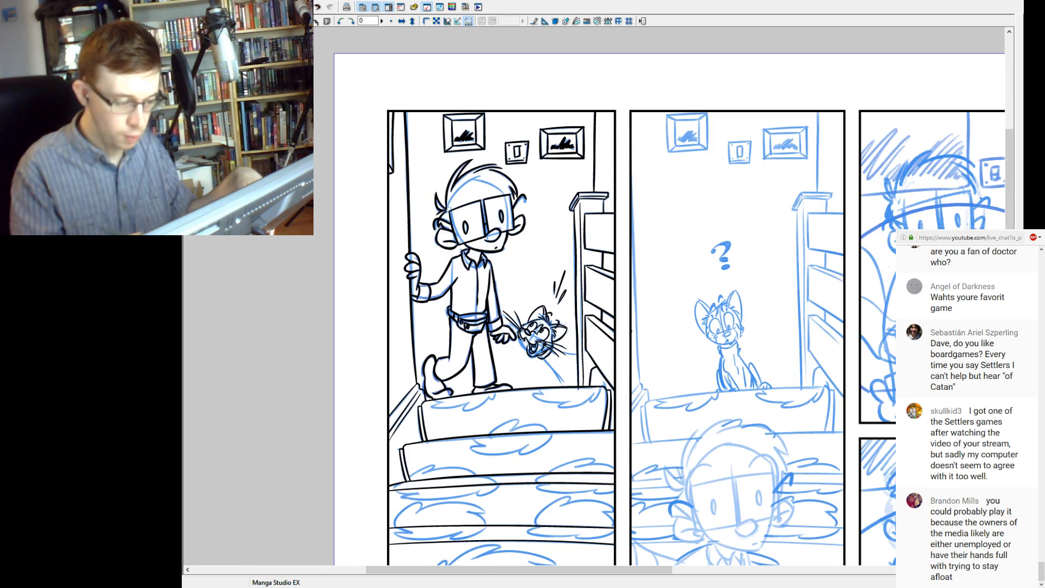
left_click_drag(599, 327, 503, 268)
left_click_drag(642, 327, 558, 319)
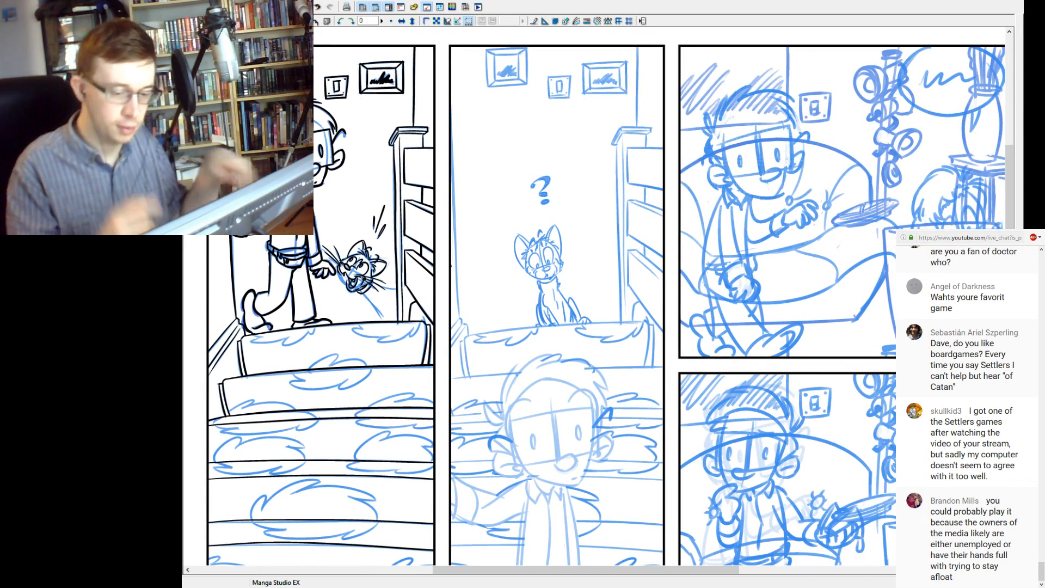
left_click_drag(653, 327, 517, 307)
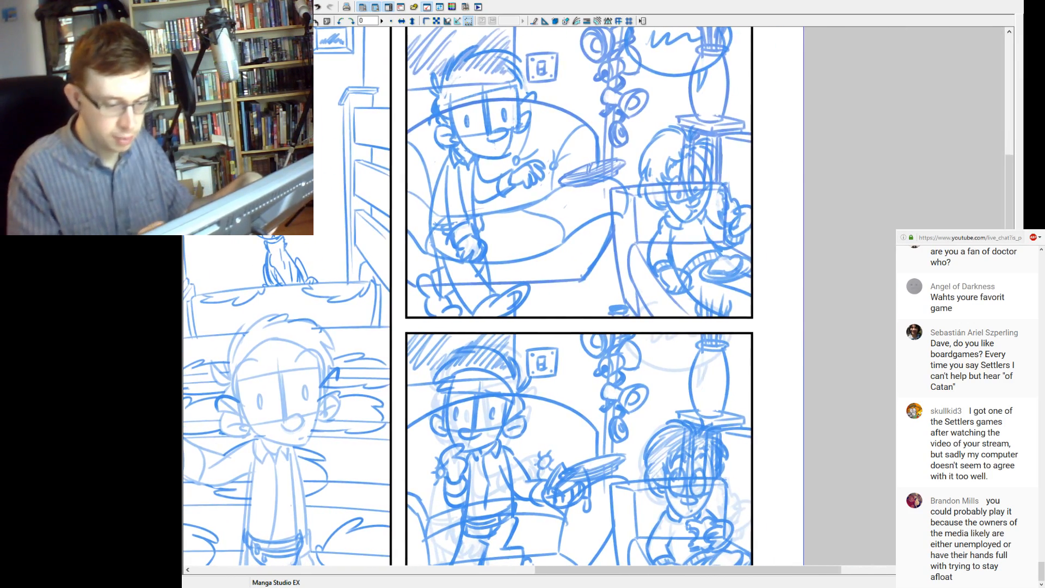
left_click_drag(462, 272, 746, 349)
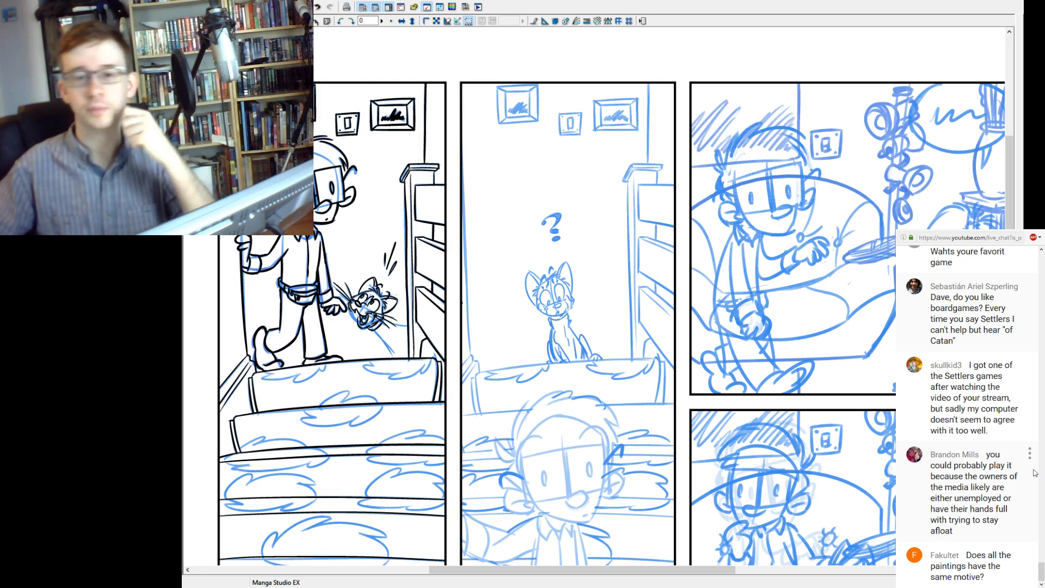
Read back through the earlier messages in the live chat.
scroll(971, 485, "up", 3)
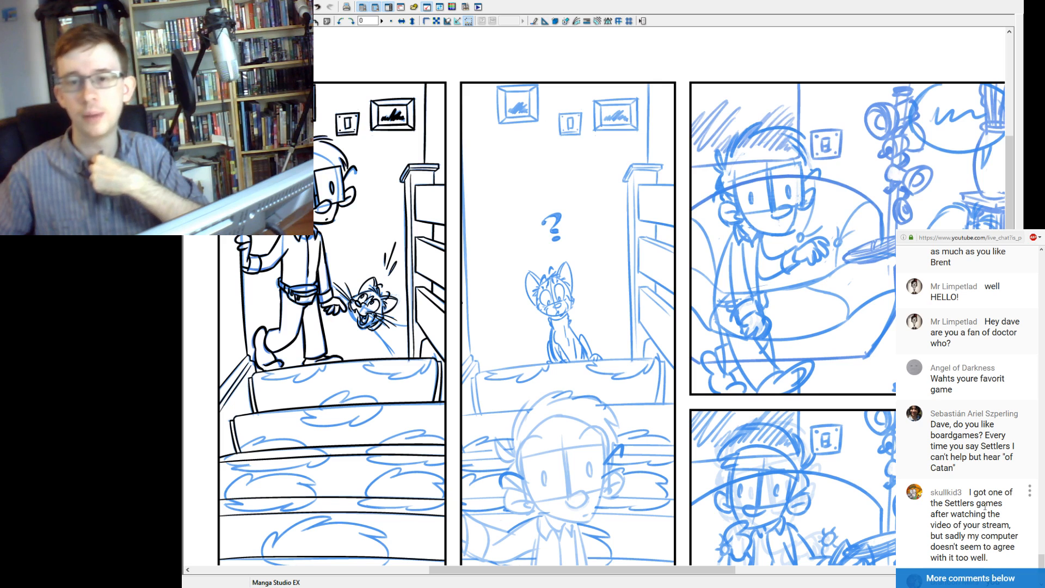
scroll(1042, 552, "up", 3)
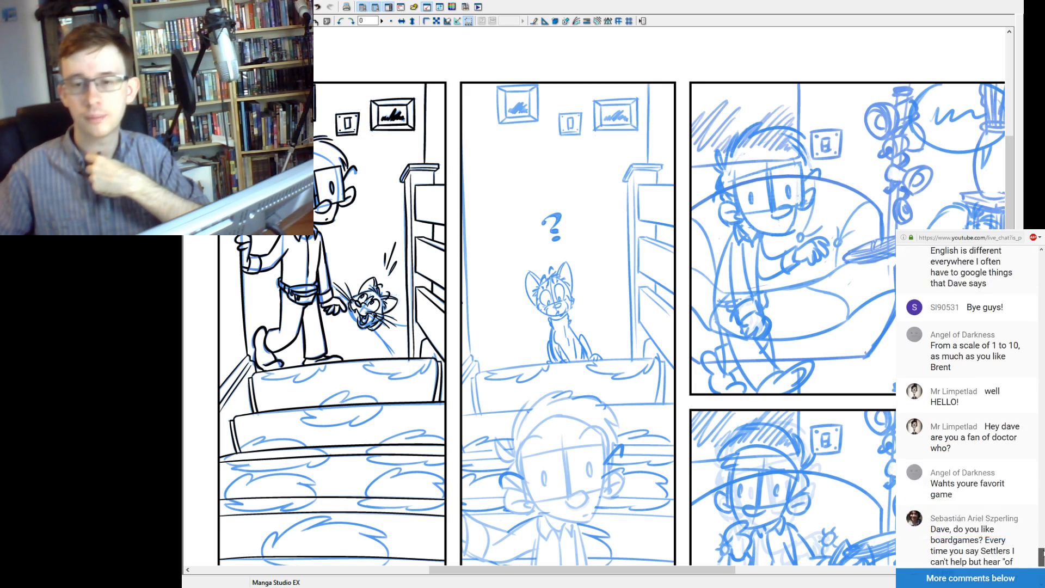
scroll(1042, 549, "up", 3)
scroll(1041, 549, "up", 3)
scroll(1041, 550, "down", 6)
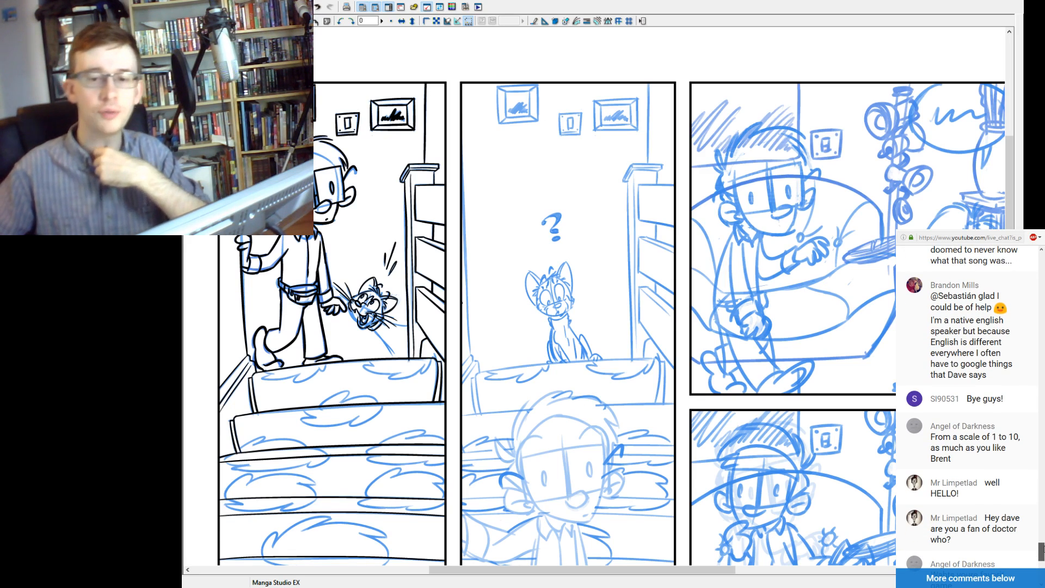
scroll(1041, 551, "down", 2)
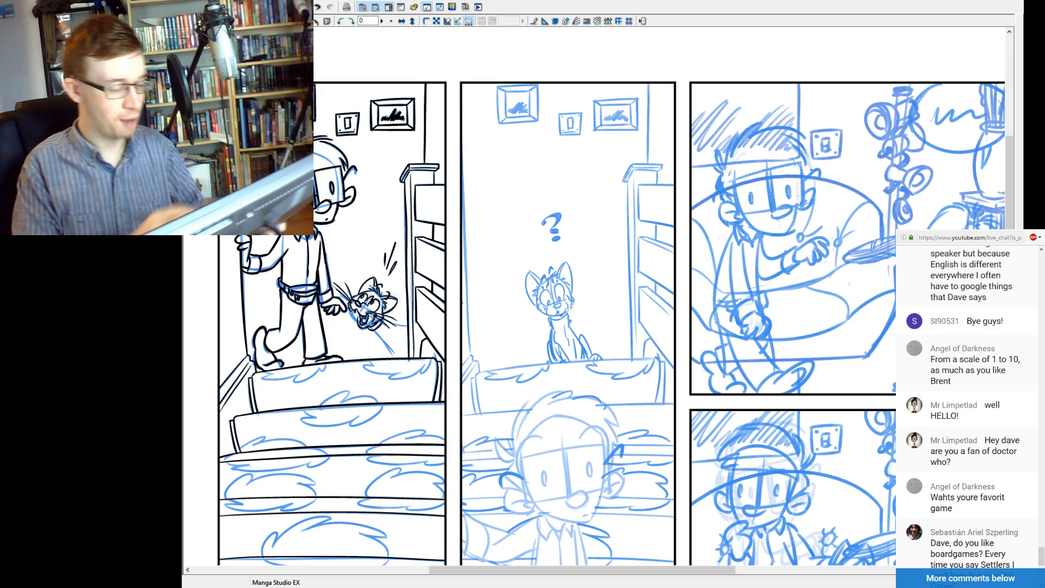
Examine the first panel's cat, the man's legs and the top stair up close and against the whole panel.
left_click(393, 361)
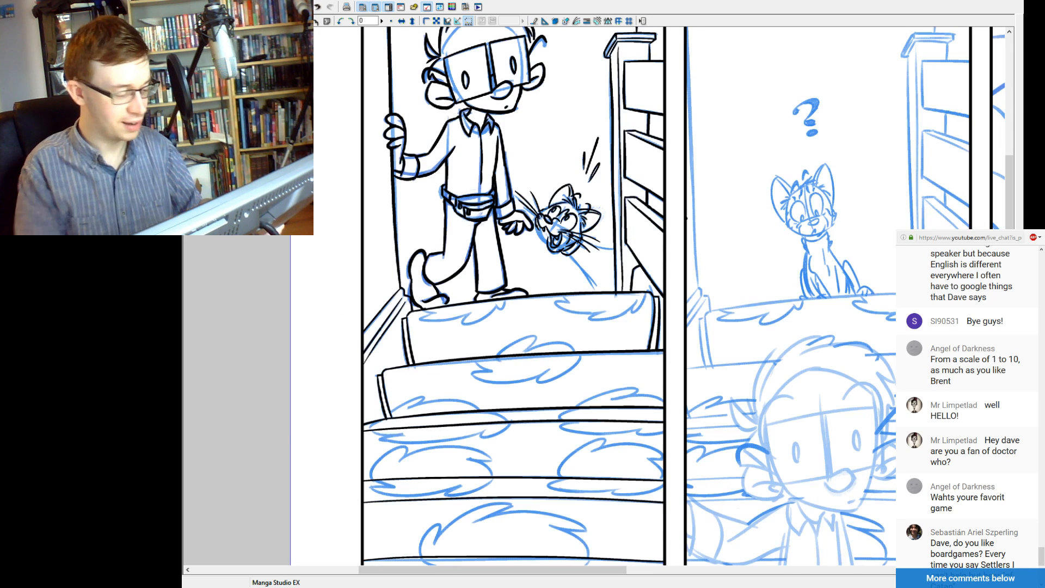
left_click(634, 294)
left_click(621, 266)
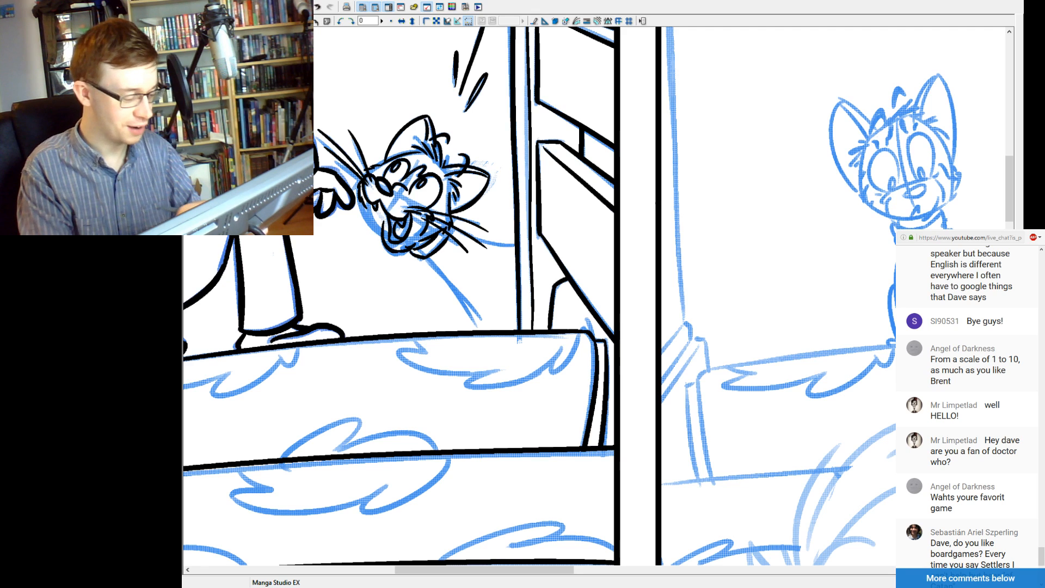
key("ctrl+minus")
key("ctrl+minus")
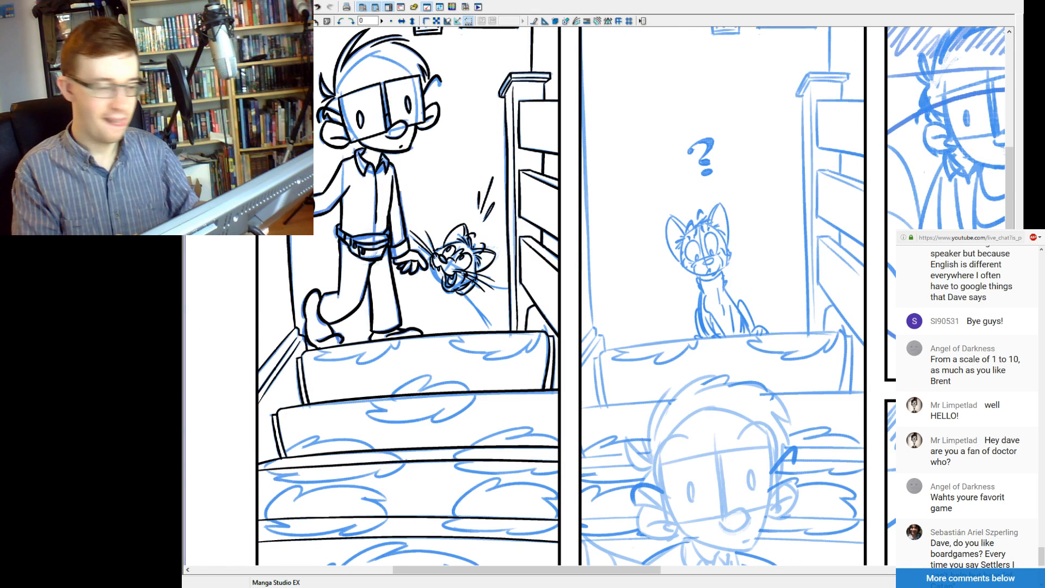
key("ctrl+minus")
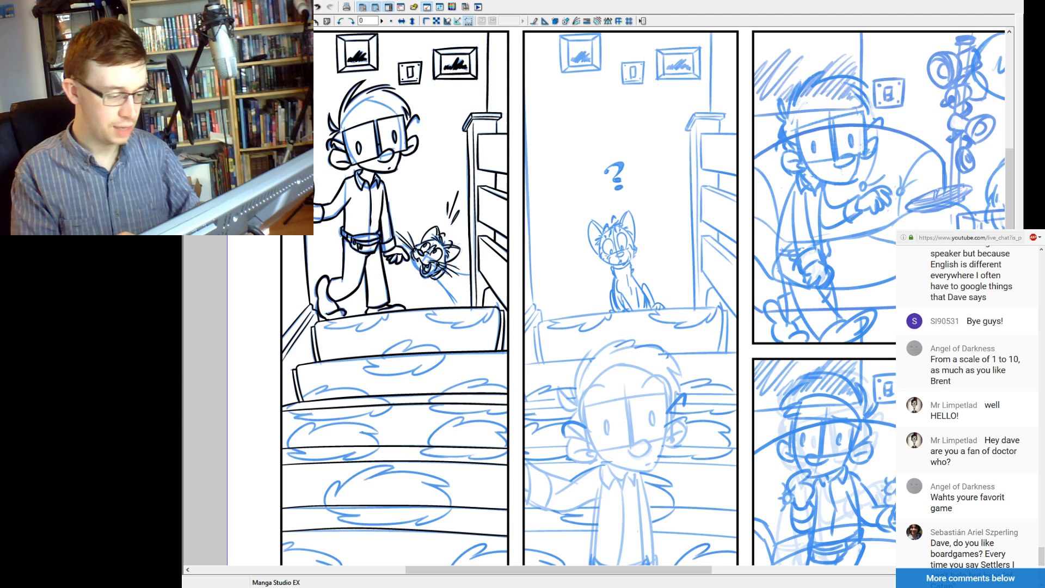
key("ctrl+plus")
key("ctrl+plus")
key("ctrl+plus")
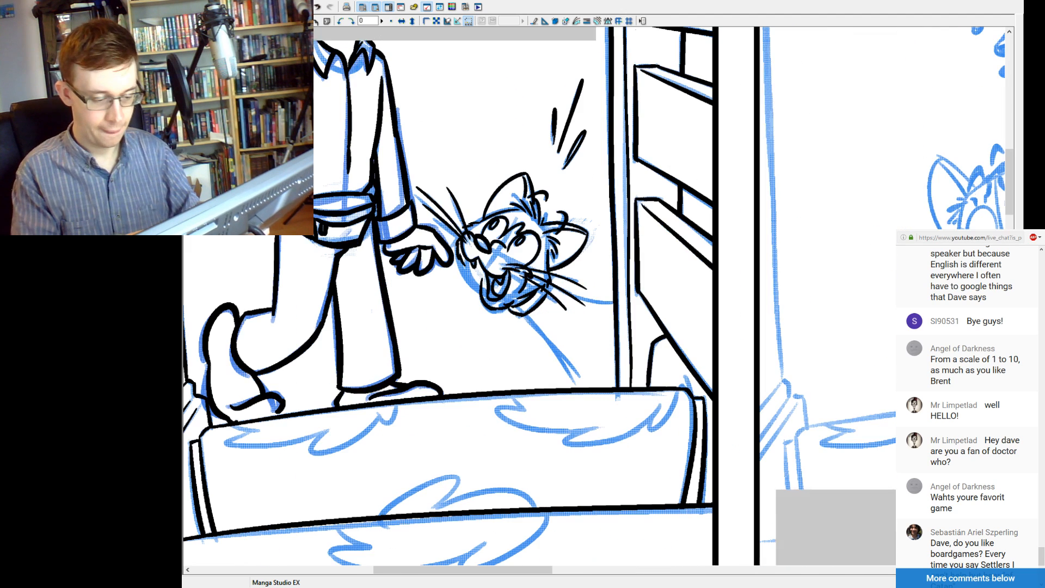
left_click_drag(511, 272, 532, 327)
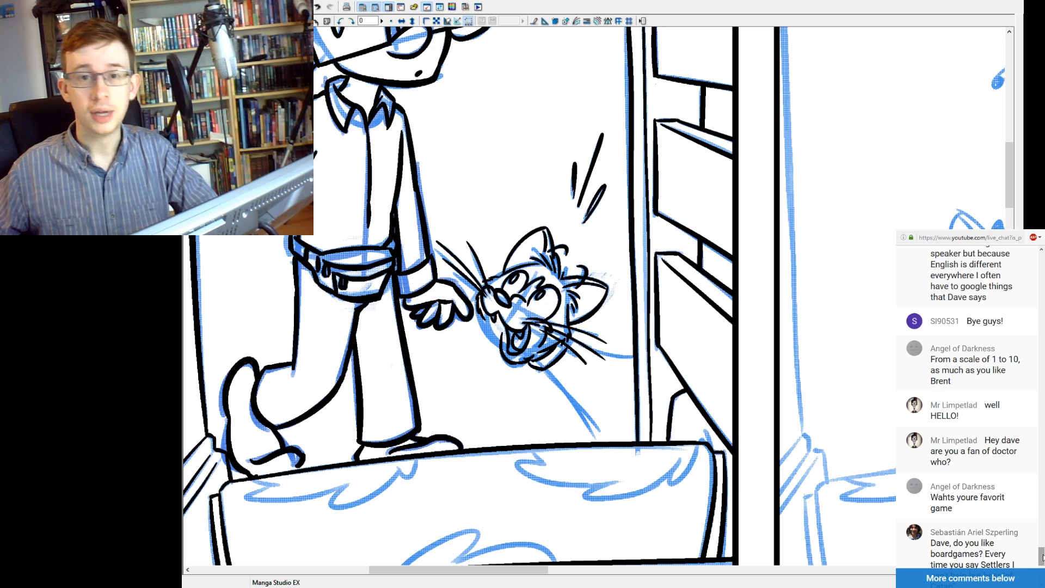
Return to the newest messages in the live chat and read them.
left_click_drag(1043, 558, 1044, 562)
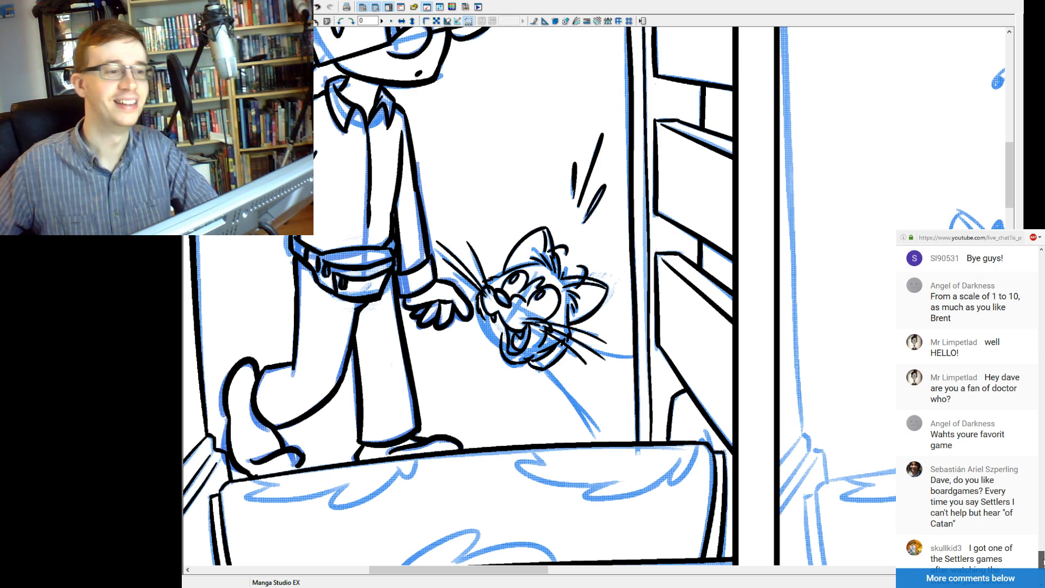
left_click_drag(1043, 562, 1043, 578)
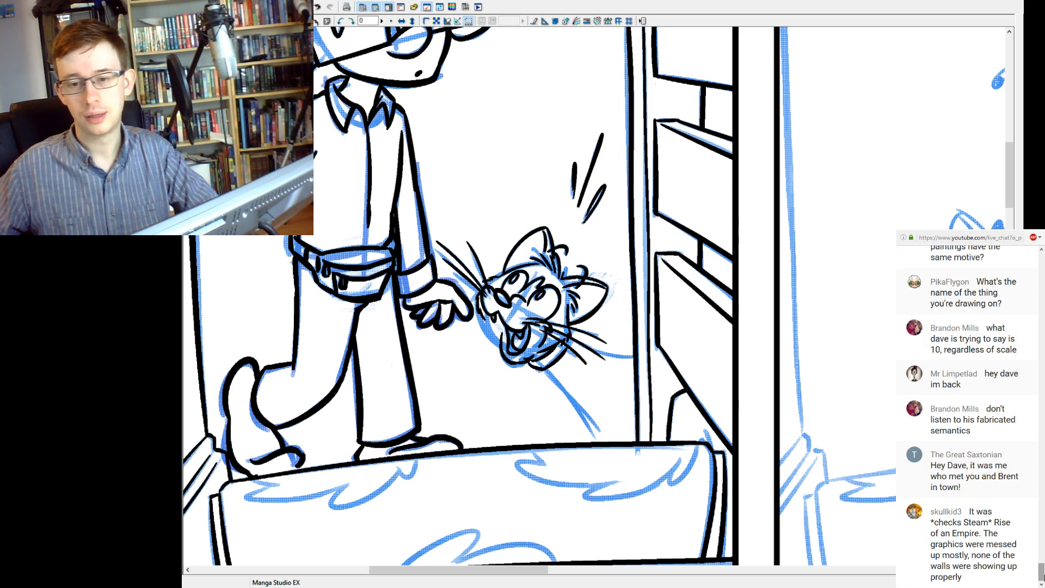
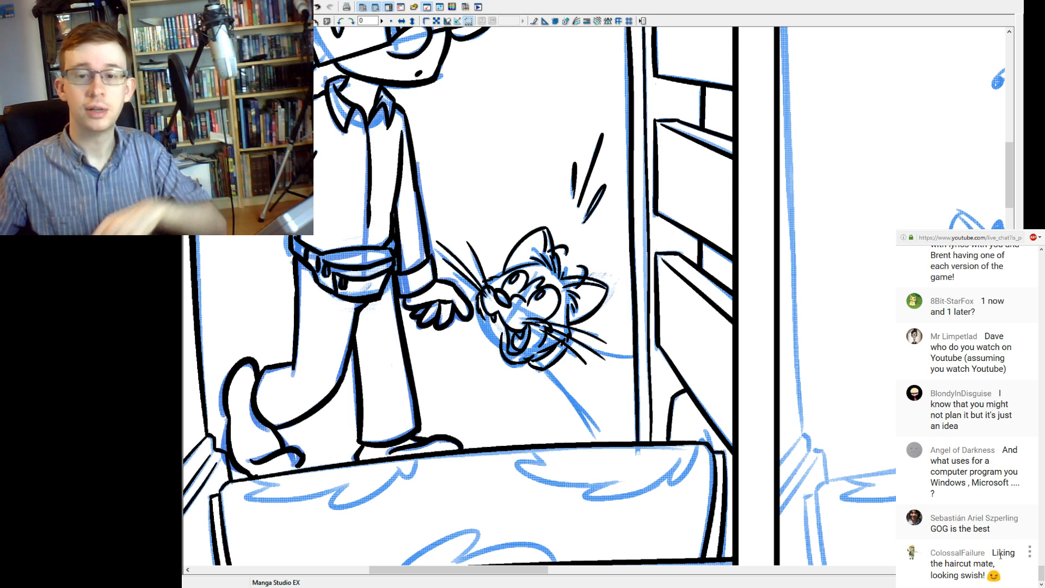
Read back through the earlier messages in the live chat and return to the newest ones.
scroll(997, 518, "up", 3)
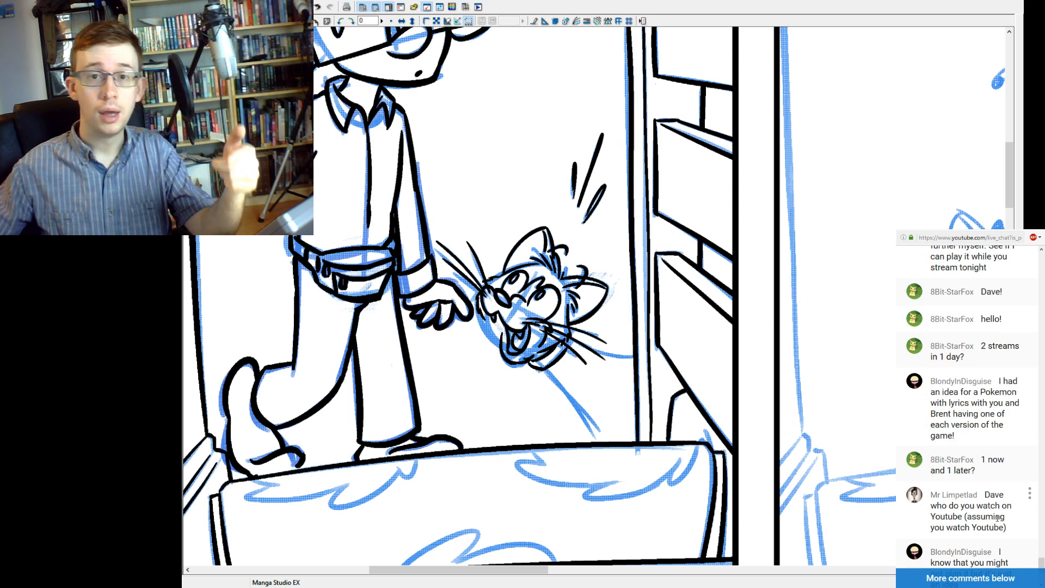
scroll(997, 518, "up", 3)
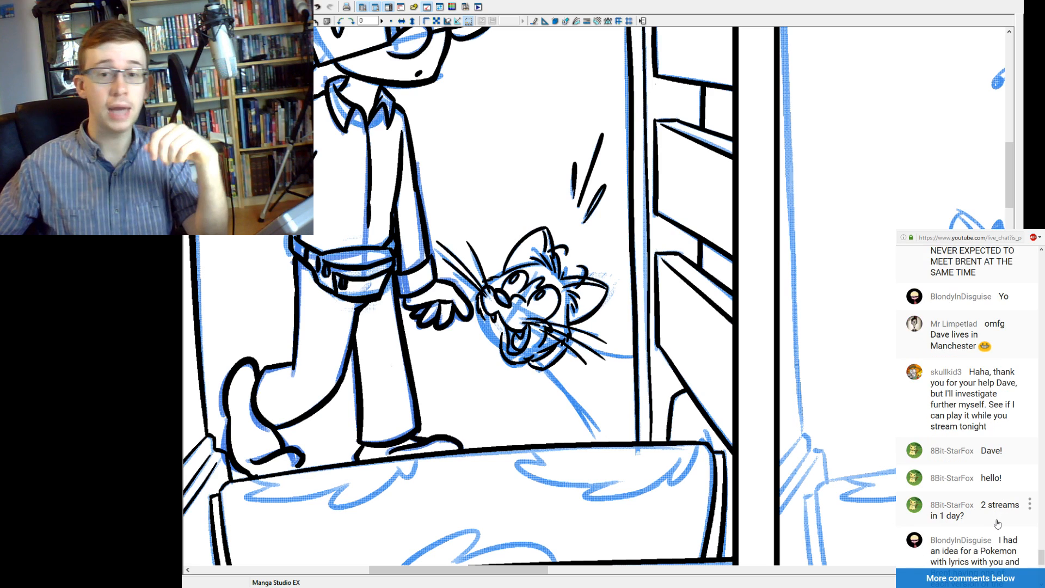
scroll(1001, 525, "down", 6)
left_click_drag(1042, 575, 1043, 542)
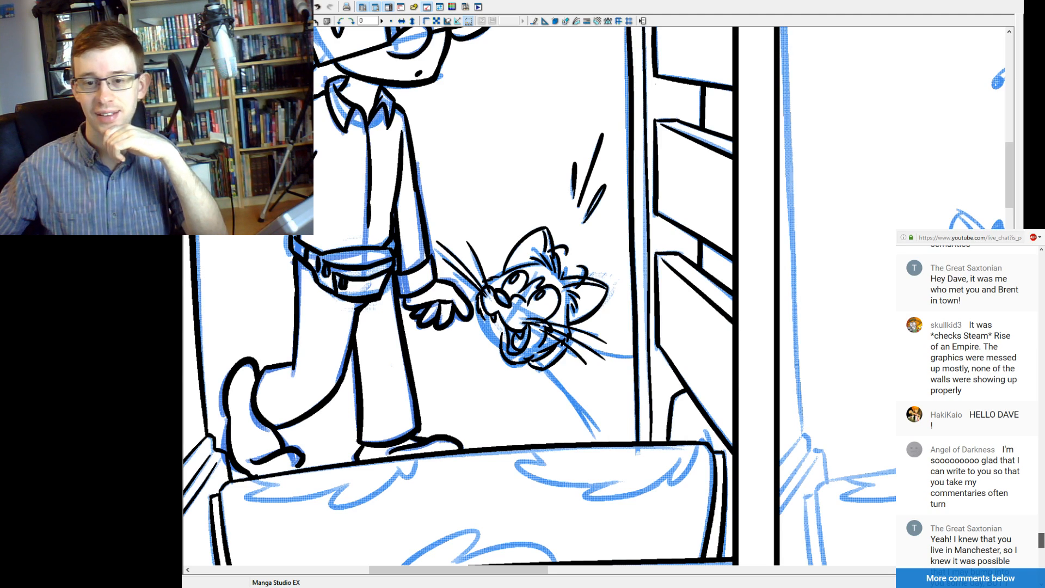
left_click_drag(1042, 540, 1042, 547)
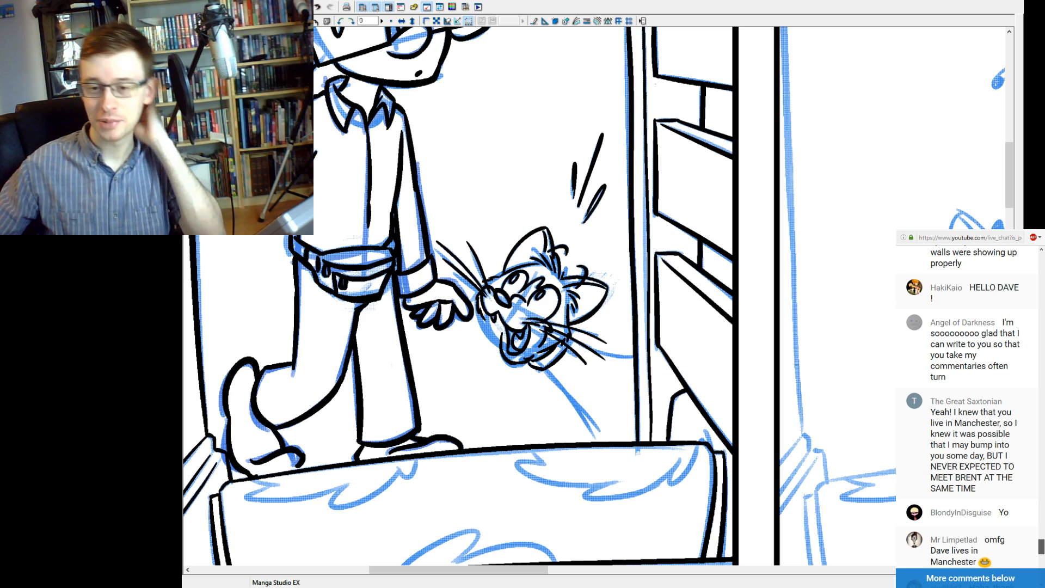
left_click_drag(1041, 547, 1042, 548)
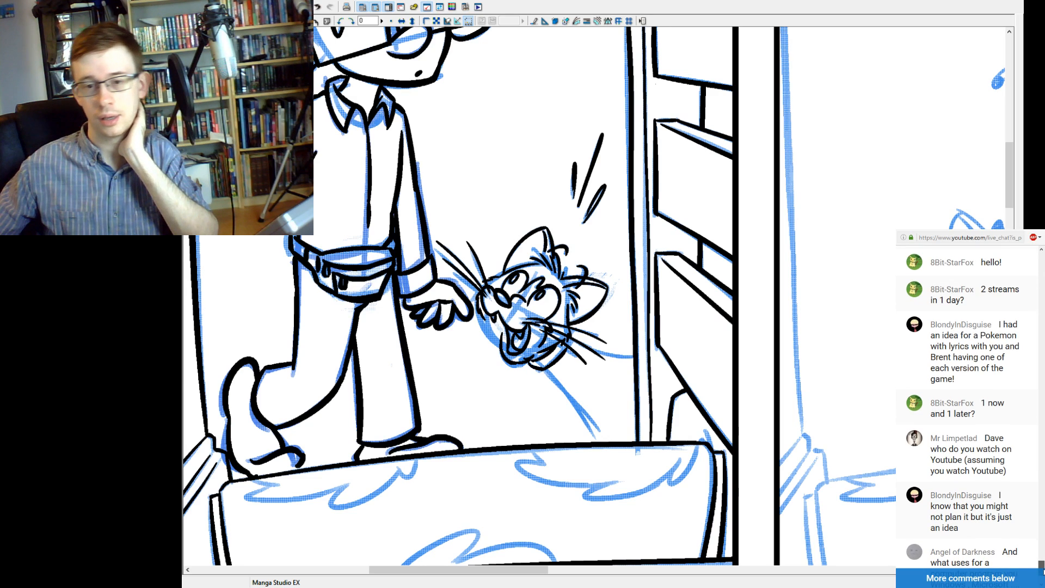
scroll(1043, 573, "down", 3)
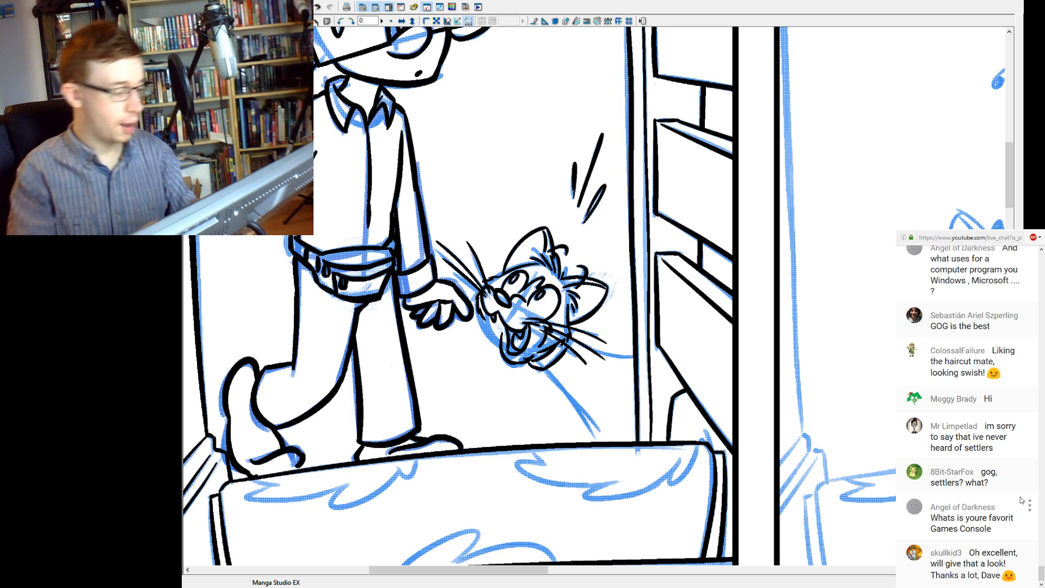
Ink the upper left and right tips of the right-hand leaf motif on the first panel's top stair.
mouse_move(461, 400)
left_mouse_down()
mouse_move(525, 416)
mouse_move(496, 324)
left_mouse_up()
key("ctrl+z")
left_click_drag(696, 366, 665, 403)
key("ctrl+z")
left_click_drag(697, 368, 669, 407)
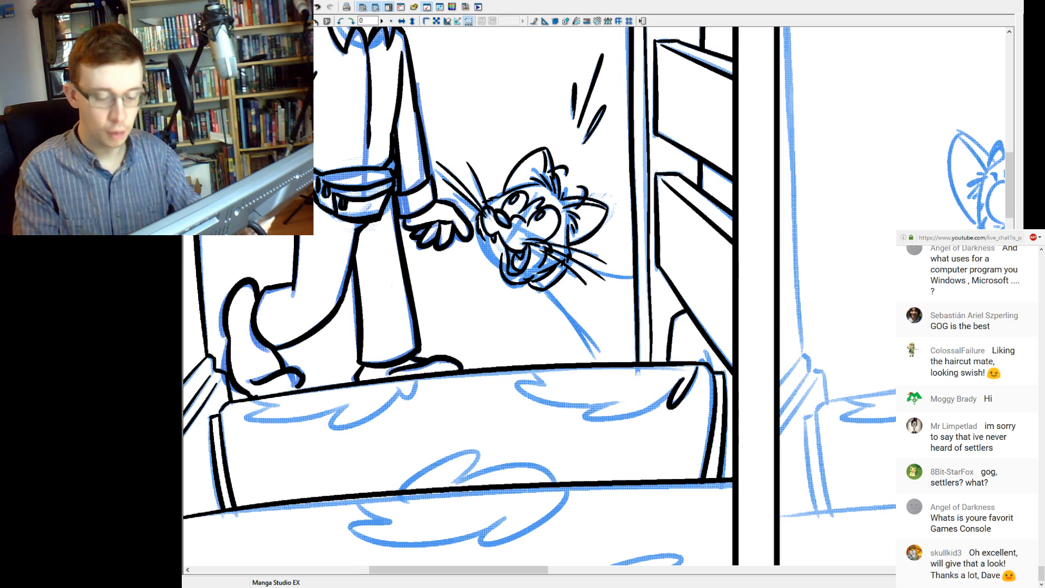
left_click_drag(544, 384, 532, 370)
key("ctrl+z")
Ink the jagged lower edge of the top stair's right-hand leaf motif, joining its two tips.
key("ctrl+z")
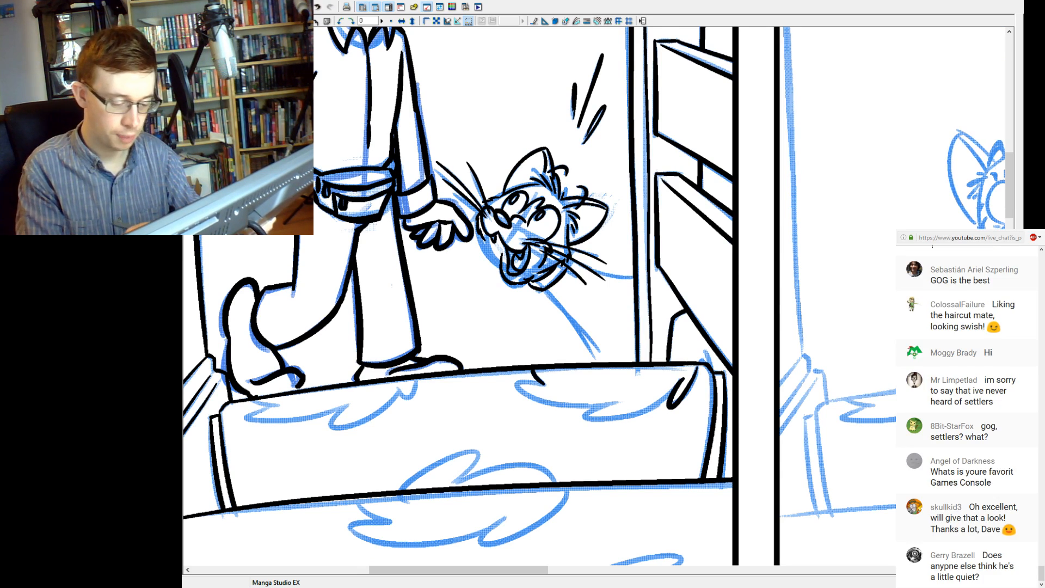
mouse_move(582, 413)
left_mouse_down()
mouse_move(618, 419)
mouse_move(679, 381)
left_mouse_up()
key("ctrl+z")
left_click_drag(583, 413, 679, 381)
key("ctrl+z")
left_click_drag(582, 413, 679, 381)
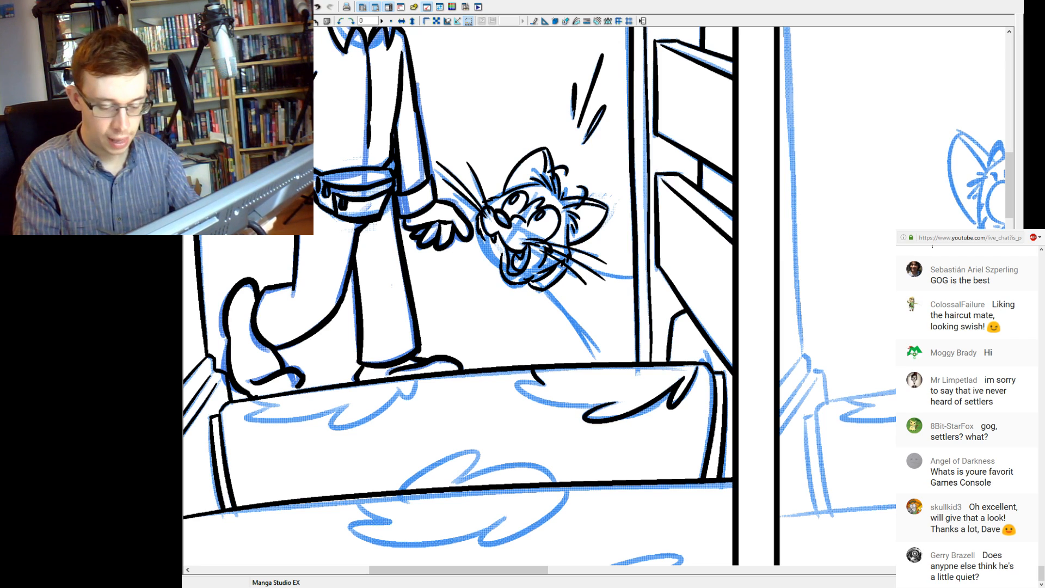
key("ctrl+z")
left_click_drag(582, 413, 679, 381)
key("ctrl+z")
mouse_move(583, 412)
left_mouse_down()
mouse_move(661, 403)
mouse_move(681, 380)
left_mouse_up()
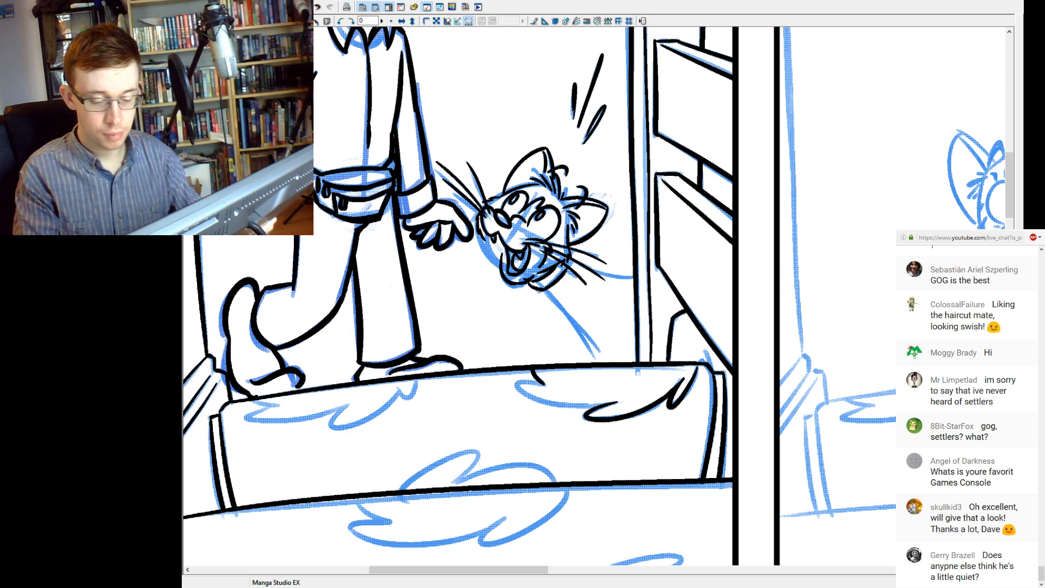
key("ctrl+z")
key("ctrl+y")
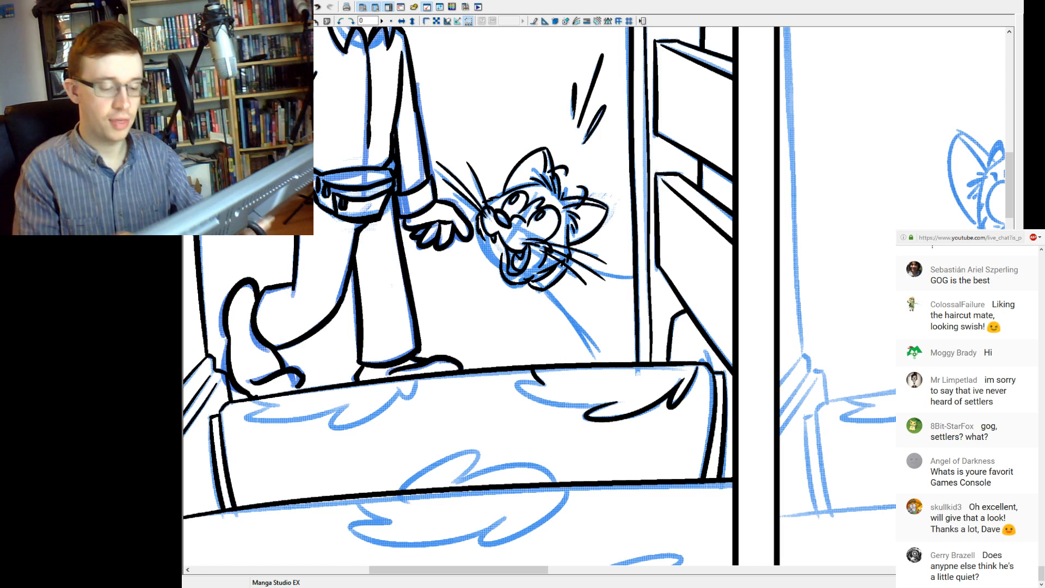
mouse_move(545, 385)
left_mouse_down()
mouse_move(559, 404)
mouse_move(546, 400)
mouse_move(617, 409)
left_mouse_up()
key("ctrl+z")
key("ctrl+z")
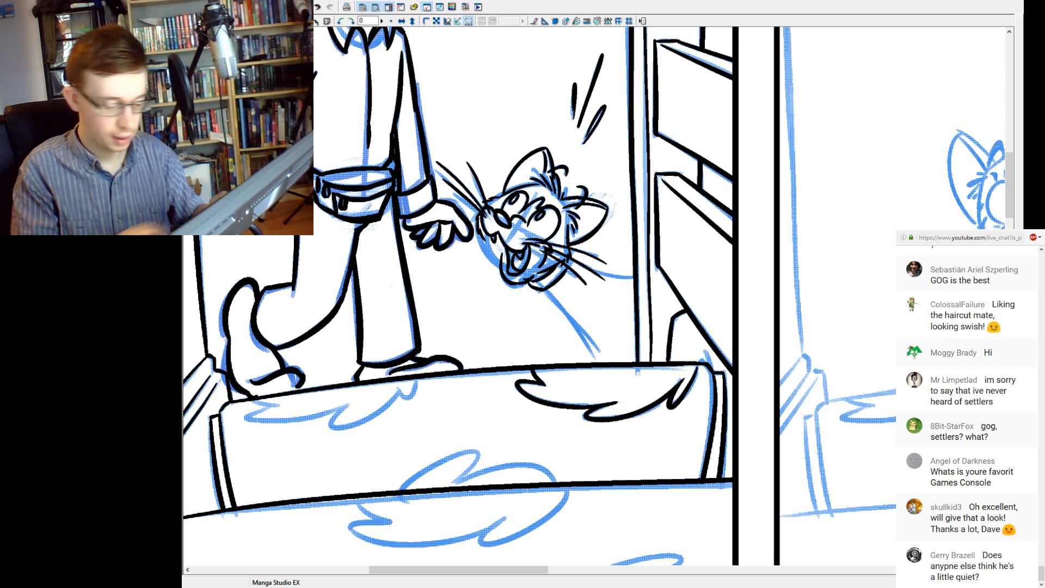
Ink the left-hand leaf motif hanging from the top stair's edge, below the man's feet.
left_click_drag(490, 392, 566, 376)
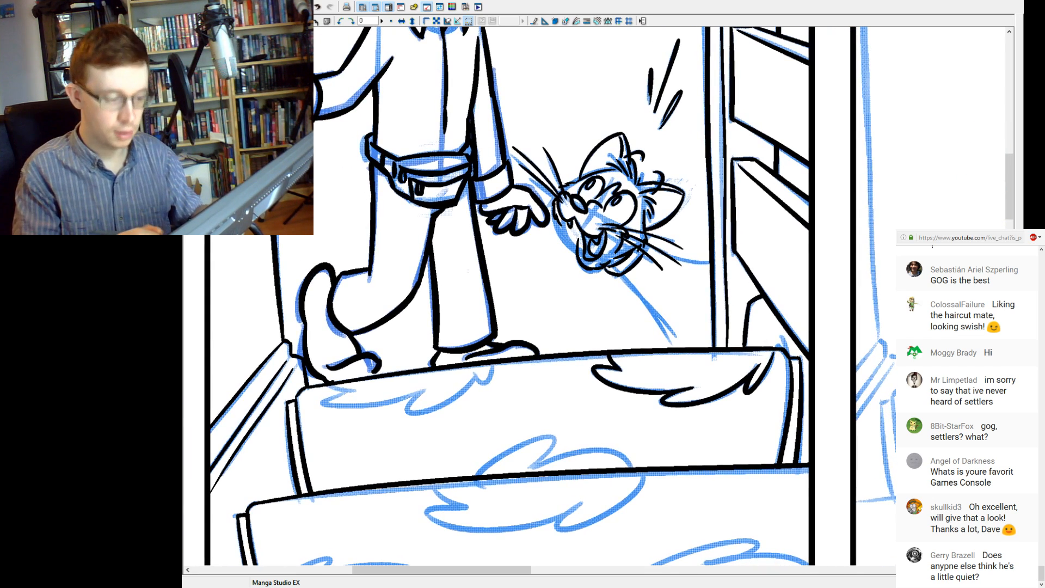
mouse_move(493, 366)
left_mouse_down()
mouse_move(483, 385)
mouse_move(404, 416)
mouse_move(424, 390)
left_mouse_up()
key("ctrl+z")
key("ctrl+z")
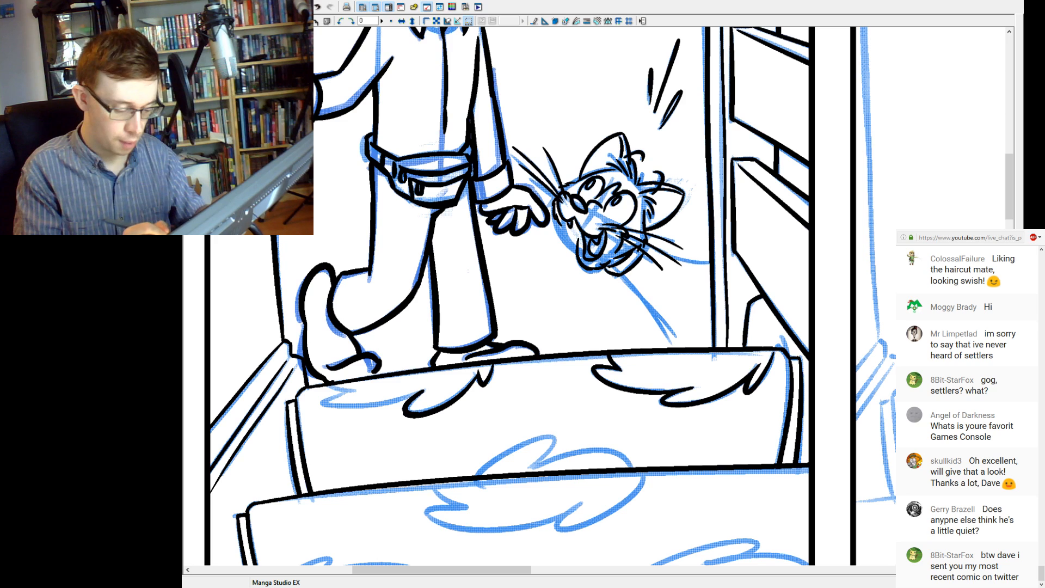
left_click_drag(338, 388, 414, 397)
key("ctrl+z")
left_click_drag(341, 388, 430, 387)
left_click_drag(326, 385, 357, 392)
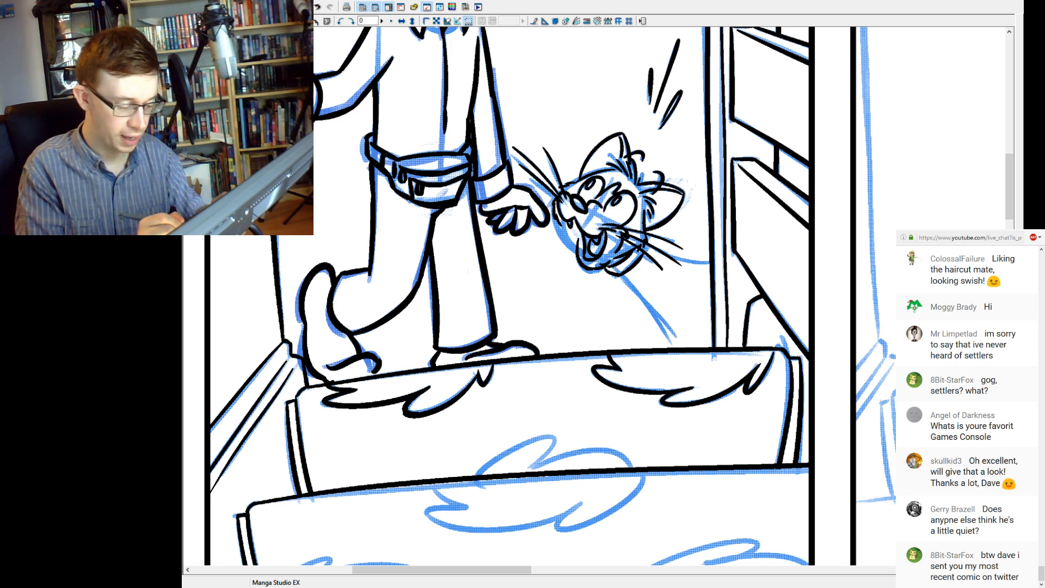
Ink the upper half of the central leaf motif above the second stair's edge.
mouse_move(479, 475)
left_mouse_down()
mouse_move(535, 438)
mouse_move(531, 461)
mouse_move(643, 474)
left_mouse_up()
key("ctrl+z")
key("ctrl+z")
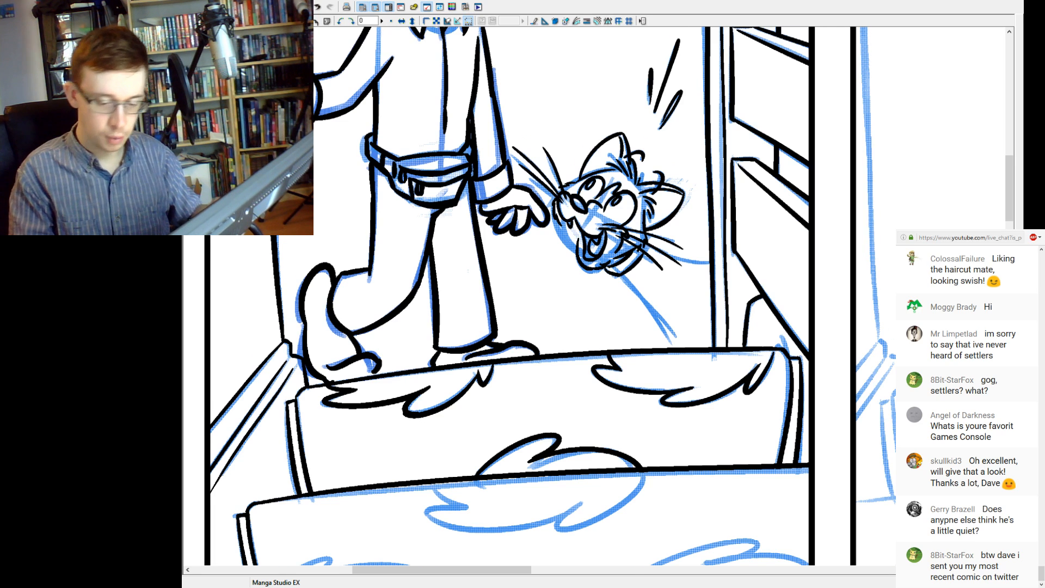
Ink the lower half of the central leaf motif on the face of the second stair.
left_click_drag(550, 452, 497, 346)
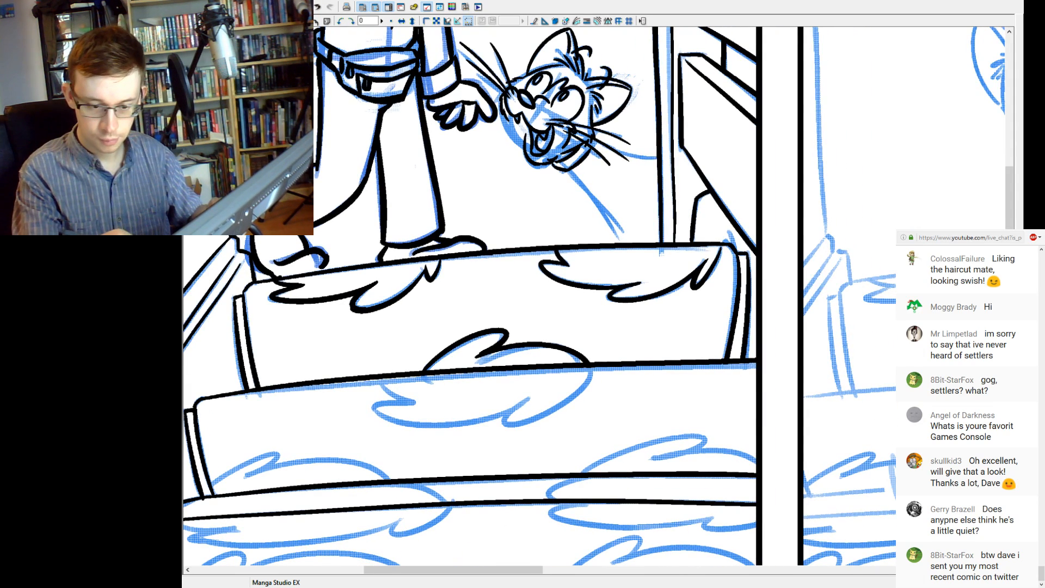
mouse_move(376, 380)
left_mouse_down()
mouse_move(415, 400)
mouse_move(385, 418)
mouse_move(525, 405)
left_mouse_up()
key("ctrl+z")
left_click_drag(418, 402, 528, 388)
key("ctrl+z")
mouse_move(417, 400)
left_mouse_down()
mouse_move(376, 410)
mouse_move(531, 388)
left_mouse_up()
key("ctrl+z")
mouse_move(417, 400)
left_mouse_down()
mouse_move(387, 419)
mouse_move(525, 404)
mouse_move(598, 360)
left_mouse_up()
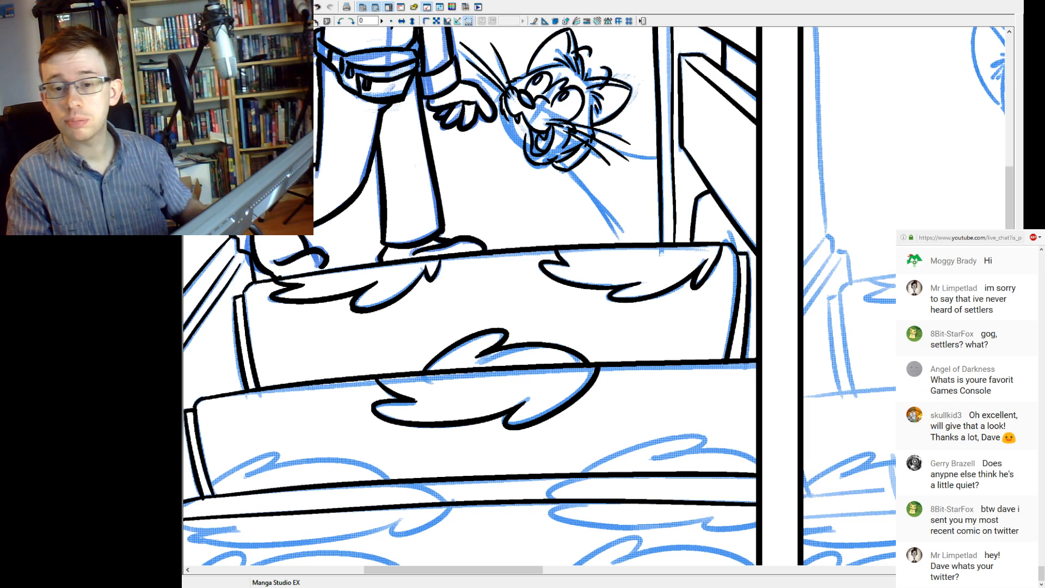
Ink the top of the left-hand leaf motif at the base of the second stair's face.
mouse_move(468, 435)
left_mouse_down()
mouse_move(526, 372)
mouse_move(568, 377)
left_mouse_up()
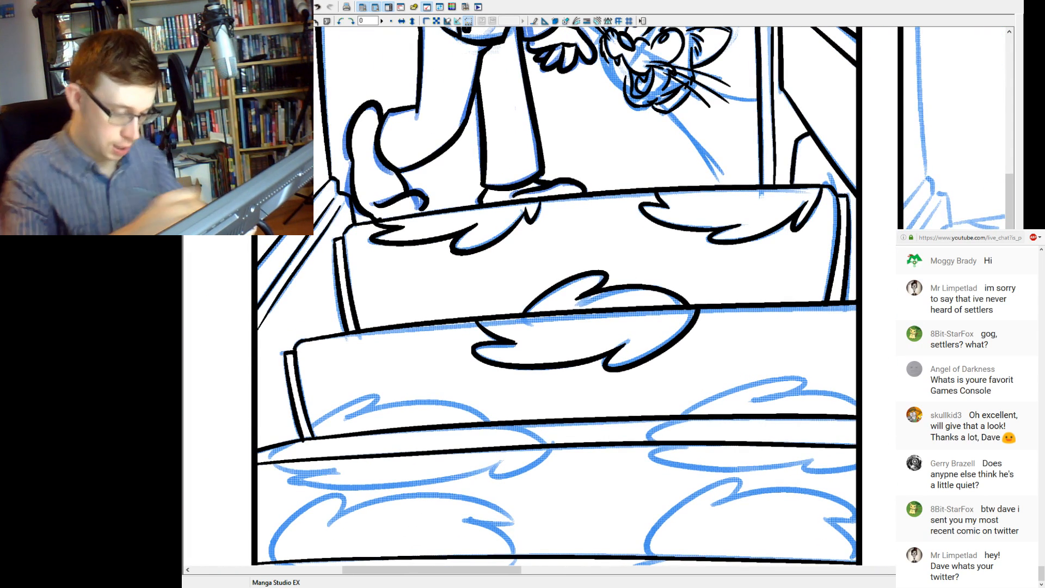
left_click_drag(486, 327, 521, 344)
key("ctrl+z")
key("ctrl+z")
key("ctrl+z")
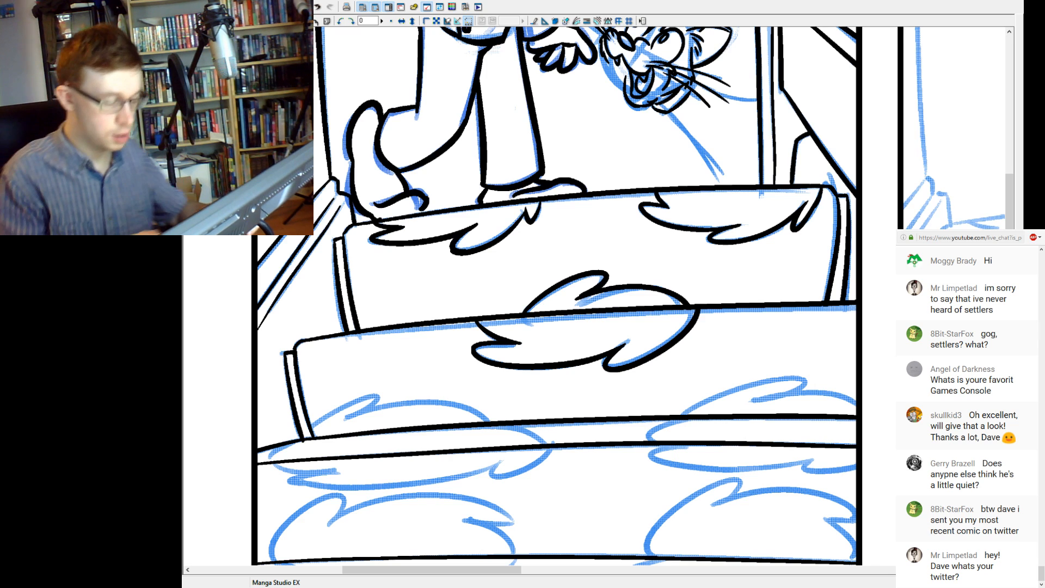
mouse_move(344, 407)
left_mouse_down()
mouse_move(357, 416)
mouse_move(393, 392)
mouse_move(486, 420)
left_mouse_up()
key("ctrl+z")
key("ctrl+z")
left_click_drag(342, 419, 493, 421)
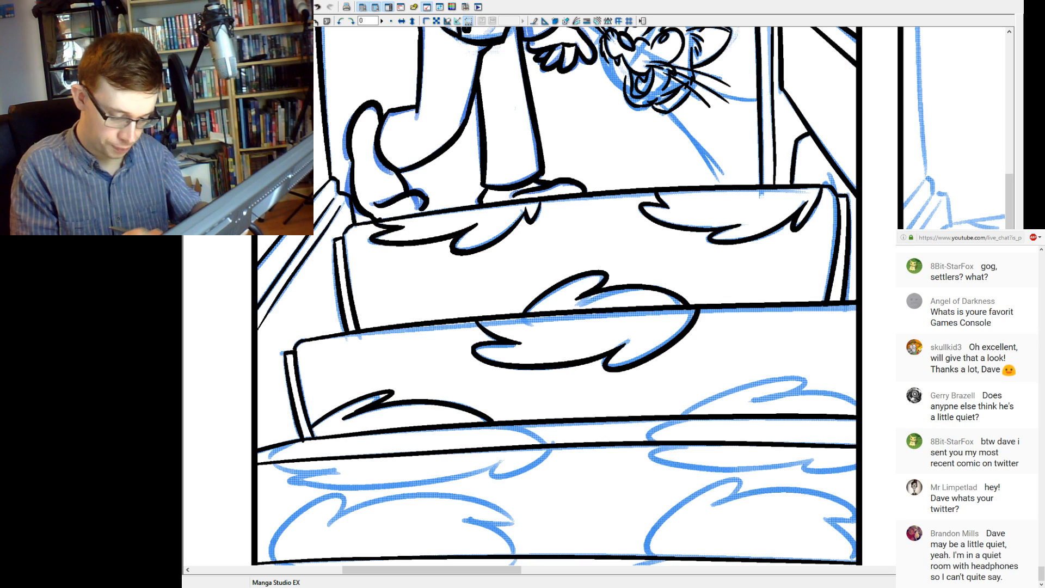
Ink both curved ends of the left-hand leaf motif across the narrow strip below the second stair.
left_click_drag(268, 461, 300, 443)
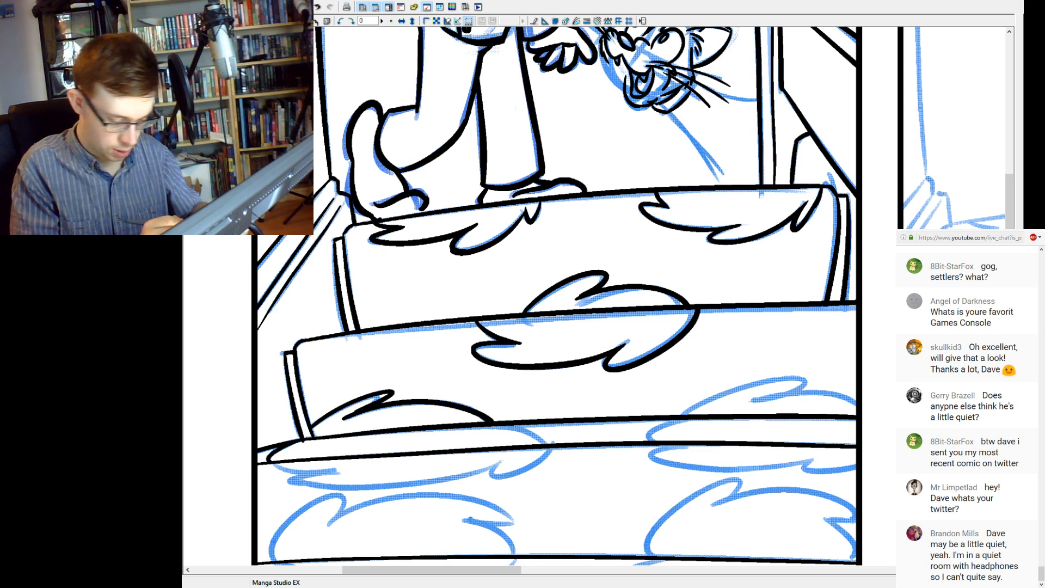
key("ctrl+z")
left_click_drag(546, 443, 490, 425)
left_click_drag(275, 460, 326, 439)
key("ctrl+z")
key("ctrl+z")
left_click_drag(499, 425, 546, 447)
Ink the jagged underside of the left-hand leaf motif below the narrow strip's lower edge.
key("ctrl+z")
left_click_drag(498, 424, 556, 444)
mouse_move(263, 461)
left_mouse_down()
mouse_move(320, 440)
mouse_move(334, 469)
left_mouse_up()
key("ctrl+z")
left_click_drag(266, 462, 490, 466)
key("ctrl+z")
key("ctrl+z")
left_click_drag(263, 463, 481, 463)
key("ctrl+z")
key("ctrl+z")
left_click_drag(289, 482, 492, 462)
key("ctrl+z")
mouse_move(292, 481)
left_mouse_down()
mouse_move(550, 447)
mouse_move(533, 463)
mouse_move(482, 448)
mouse_move(490, 438)
left_mouse_up()
key("ctrl+z")
key("ctrl+z")
Ink the top of the right-hand leaf motif above the narrow strip and its curved left end across it.
mouse_move(626, 381)
left_mouse_down()
mouse_move(384, 364)
mouse_move(548, 385)
left_mouse_up()
left_click_drag(449, 375, 553, 375)
left_click_drag(384, 395, 359, 415)
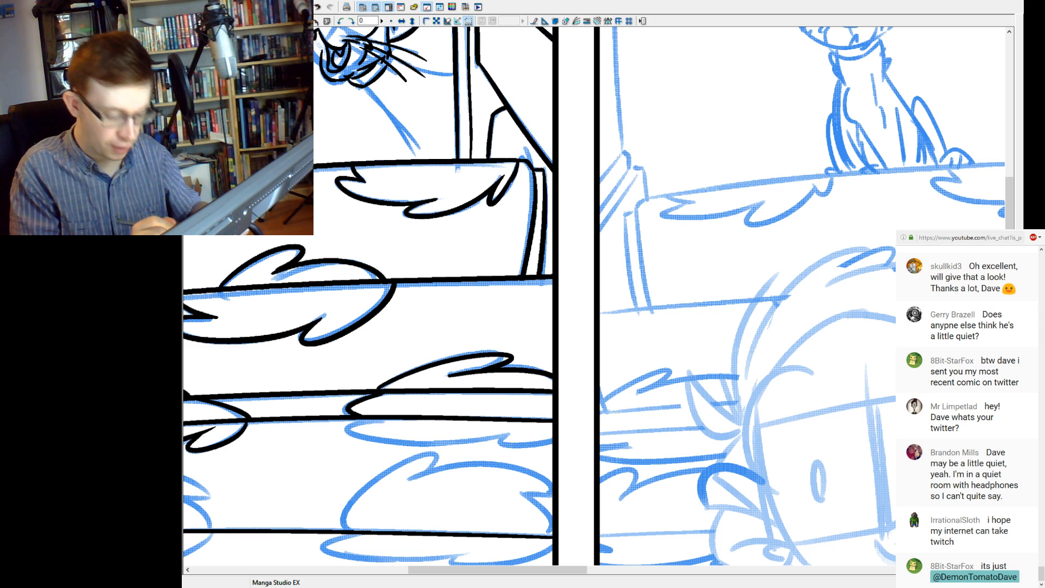
Move on to the second panel and examine the sketched sitting cat up close.
key("ctrl+minus")
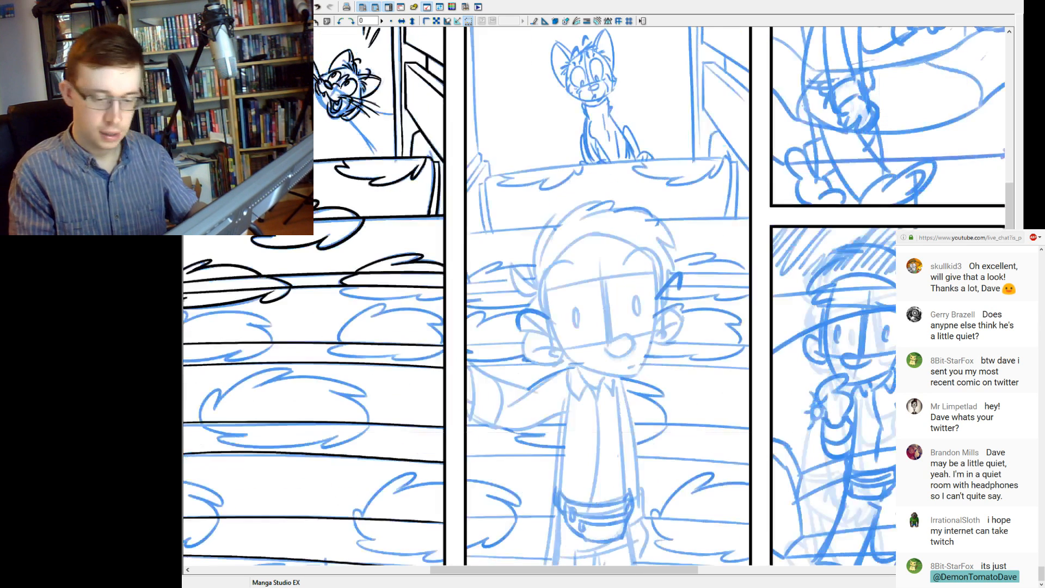
left_click(615, 148)
left_click(635, 189)
left_click_drag(615, 261, 551, 289)
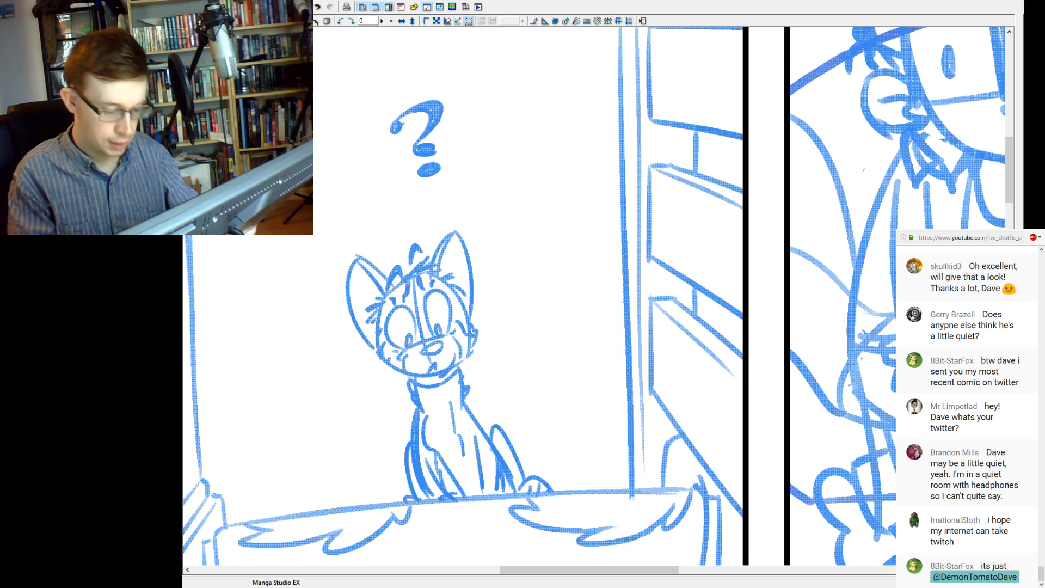
left_click(443, 324)
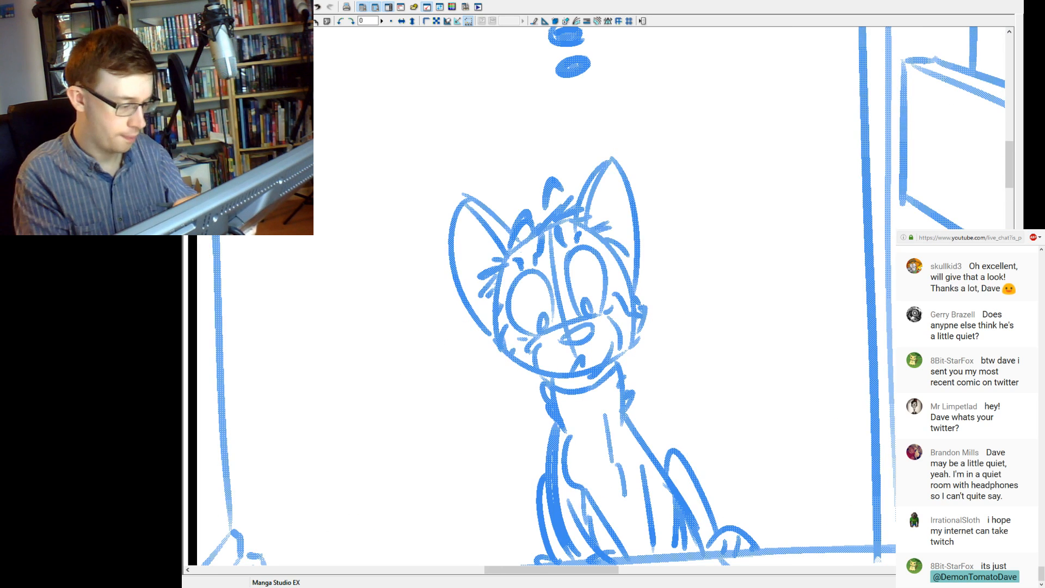
left_click_drag(599, 305, 552, 316)
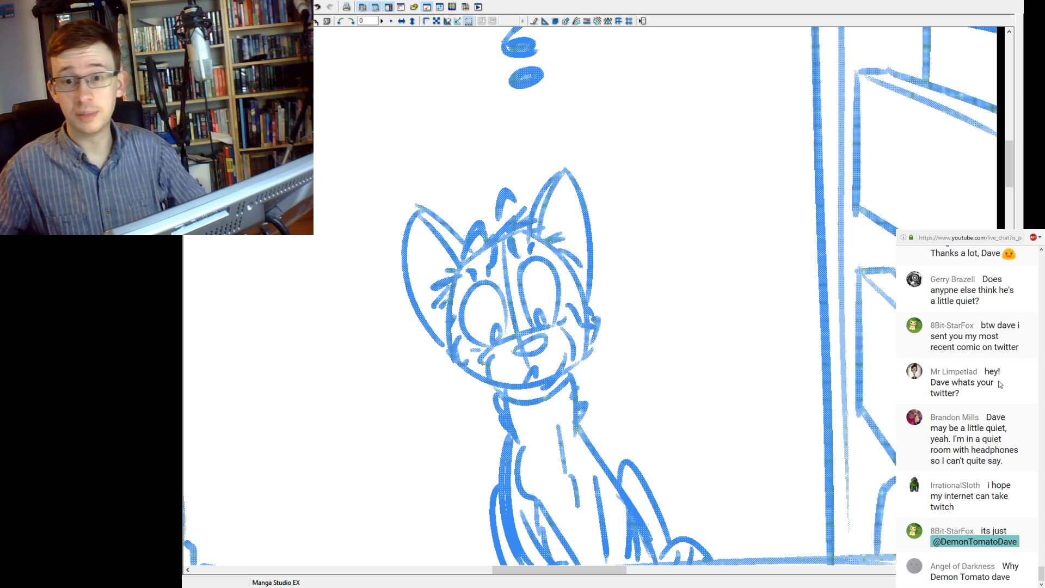
Look back over recent live chat messages, including the question about the Twitter account.
scroll(1001, 384, "up", 3)
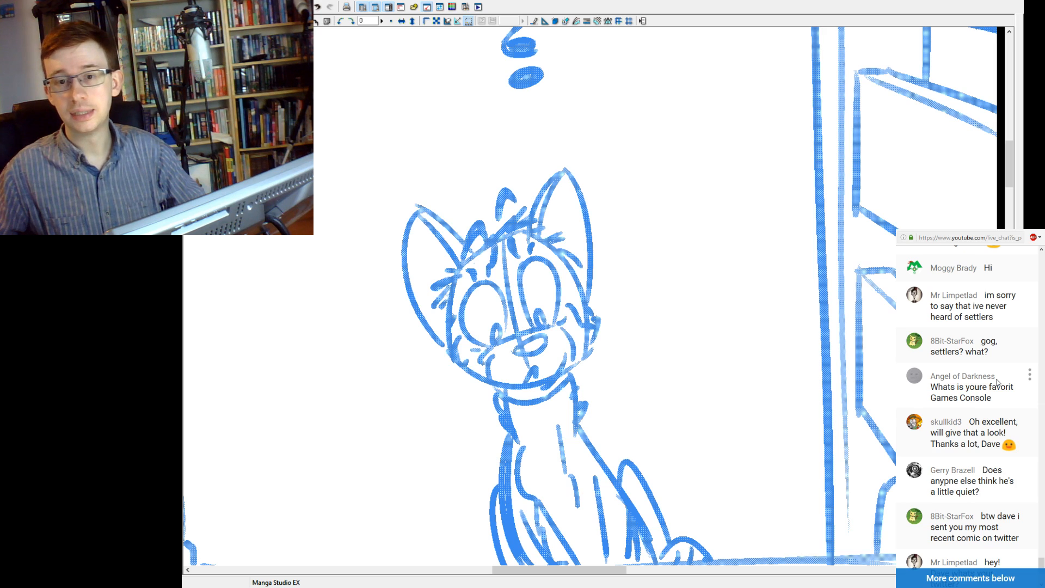
scroll(996, 382, "up", 3)
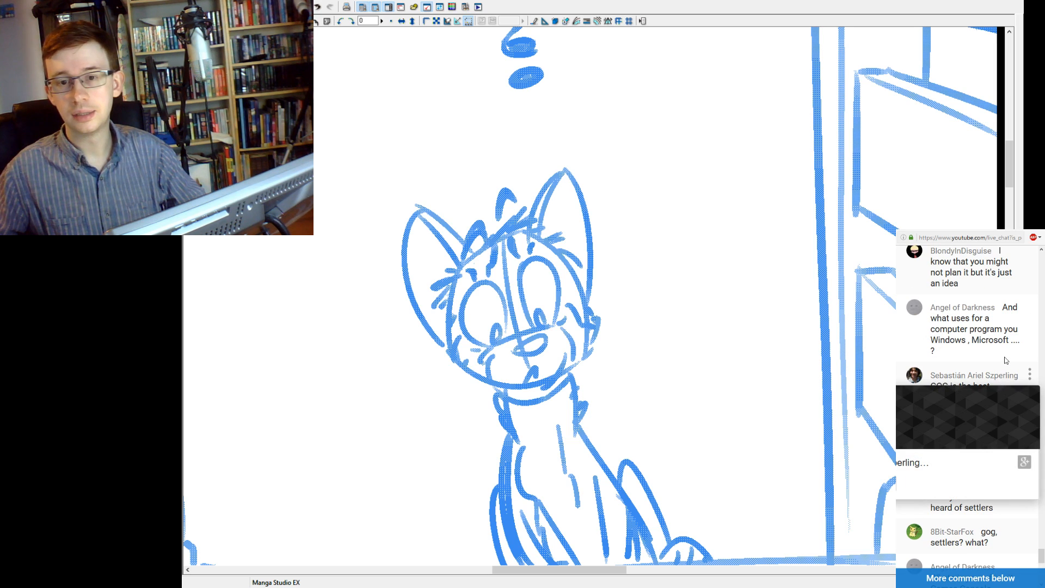
scroll(1029, 360, "down", 10)
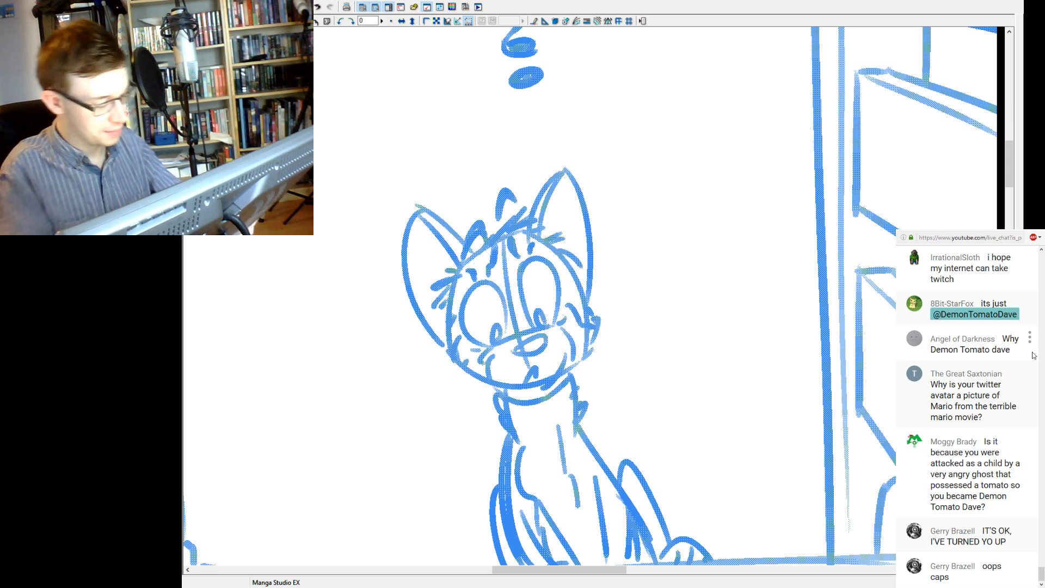
Ink the outline of the sitting cat's nose in the second panel.
mouse_move(528, 349)
left_mouse_down()
mouse_move(480, 402)
mouse_move(499, 387)
left_mouse_up()
key("ctrl+z")
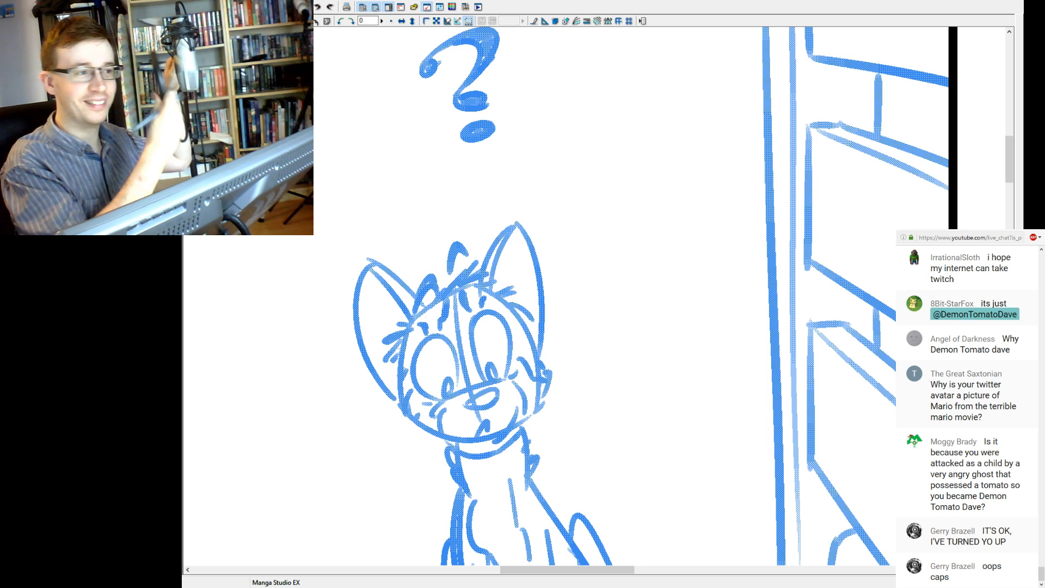
left_click_drag(335, 406, 401, 466)
key("ctrl+z")
left_click_drag(466, 406, 500, 388)
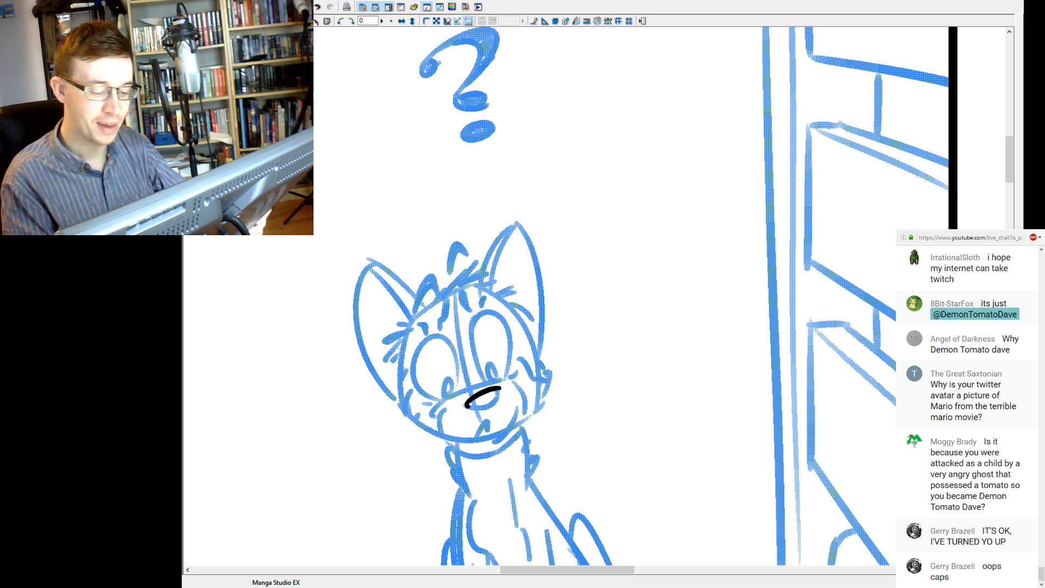
left_click_drag(467, 406, 497, 398)
key("ctrl+z")
key("ctrl+z")
key("ctrl+z")
key("ctrl+z")
key("ctrl+z")
key("ctrl+z")
key("ctrl+z")
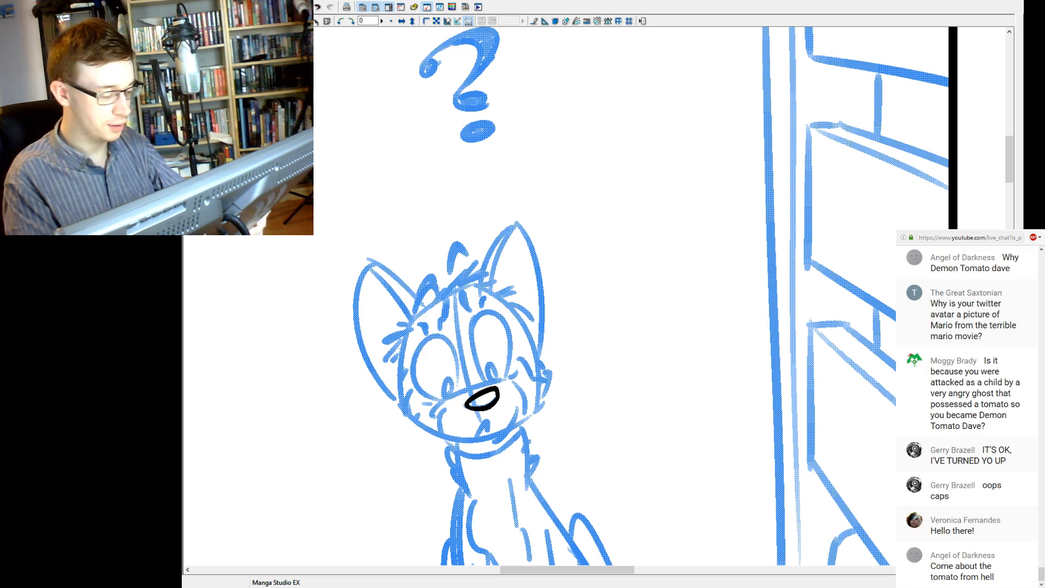
Ink the small curve between the cat's eyes and the slanted line across the top of its muzzle.
key("ctrl+plus")
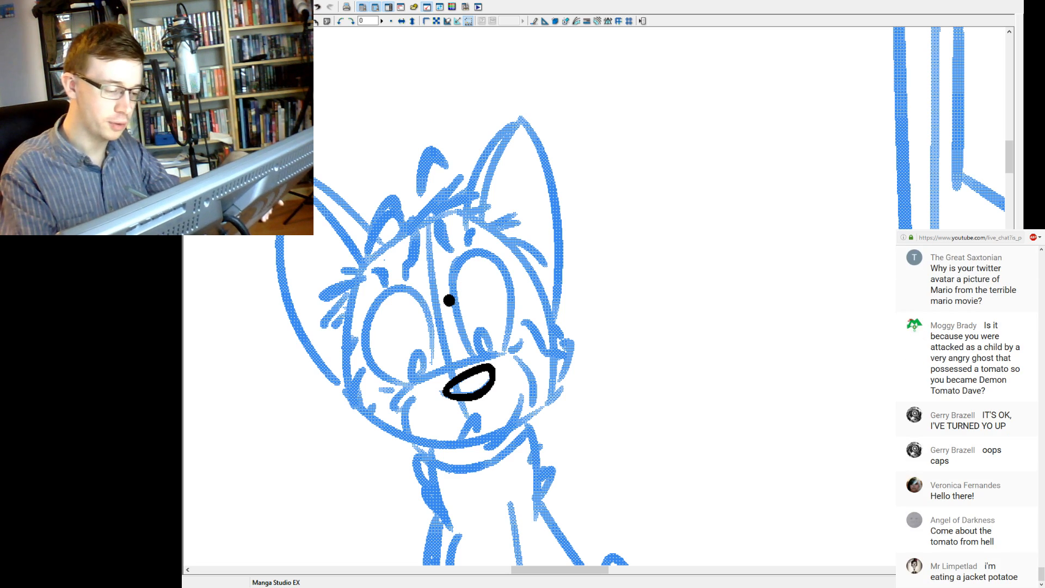
left_click_drag(435, 330, 452, 309)
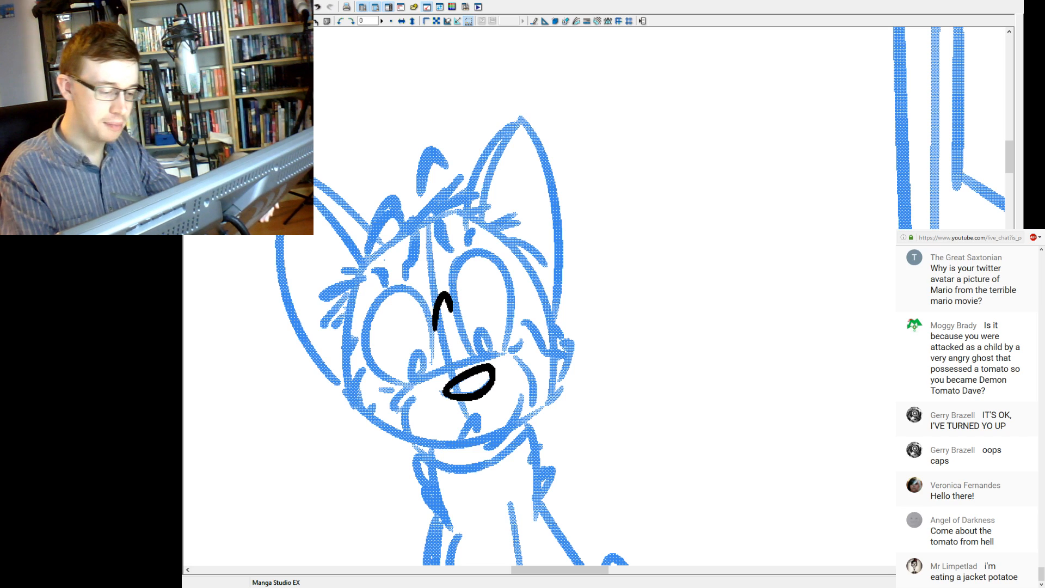
left_click_drag(419, 381, 501, 355)
key("ctrl+z")
left_click_drag(414, 385, 501, 358)
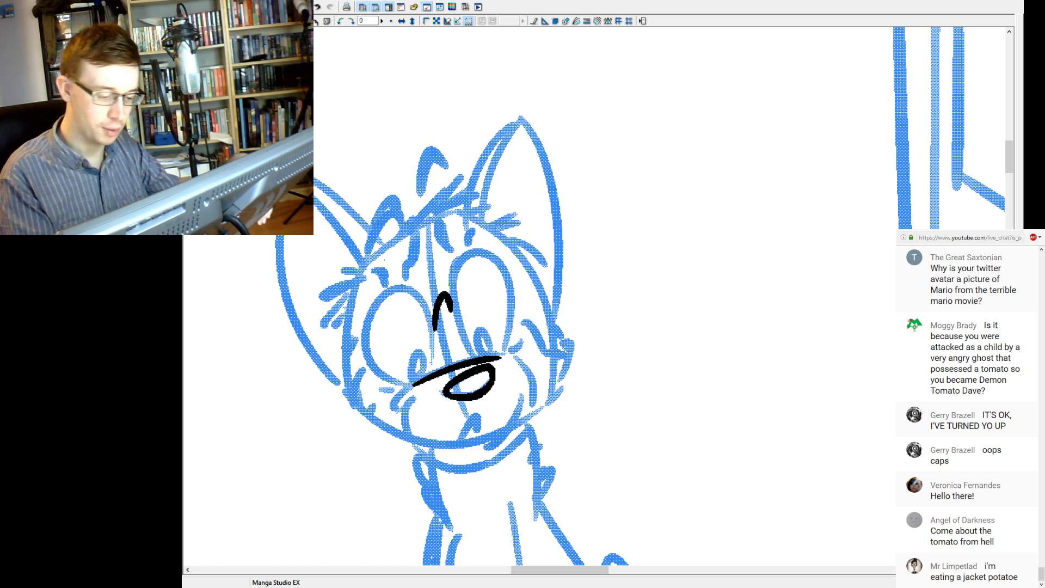
Ink the curved cheek lines on both sides of the muzzle and the small mouth mark beneath the nose.
mouse_move(414, 384)
left_mouse_down()
mouse_move(392, 409)
mouse_move(407, 435)
left_mouse_up()
key("ctrl+z")
key("ctrl+z")
mouse_move(515, 357)
left_mouse_down()
mouse_move(533, 401)
mouse_move(506, 431)
left_mouse_up()
key("ctrl+z")
key("ctrl+z")
left_click_drag(521, 395, 488, 450)
key("ctrl+z")
left_click_drag(521, 394, 487, 451)
Ink the small oval pupils at the bottom of both of the cat's eyes.
key("ctrl+z")
mouse_move(522, 394)
left_mouse_down()
mouse_move(493, 444)
mouse_move(477, 412)
mouse_move(479, 432)
left_mouse_up()
key("ctrl+z")
mouse_move(426, 380)
left_mouse_down()
mouse_move(410, 380)
mouse_move(423, 379)
left_mouse_up()
key("ctrl+z")
key("ctrl+z")
key("ctrl+z")
left_click_drag(481, 328, 493, 355)
key("ctrl+z")
key("ctrl+z")
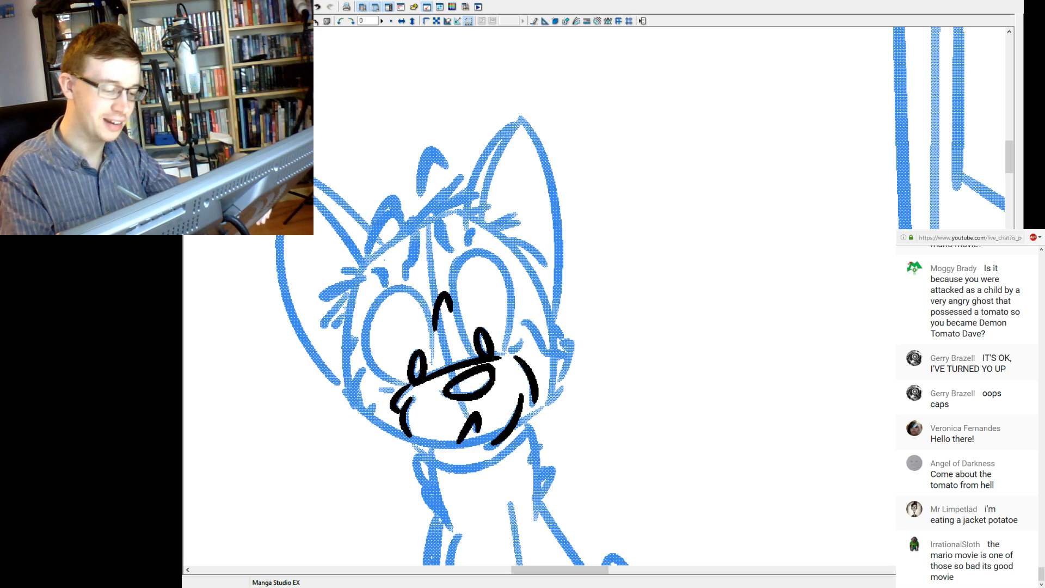
Ink the inner edges of both eyes, from the muzzle line up toward the forehead.
left_click_drag(433, 365, 403, 284)
key("ctrl+z")
left_click_drag(433, 364, 404, 284)
key("ctrl+z")
left_click_drag(433, 363, 403, 285)
key("ctrl+z")
left_click_drag(434, 362, 400, 282)
key("ctrl+z")
left_click_drag(434, 363, 401, 283)
key("ctrl+z")
left_click_drag(433, 362, 405, 287)
key("ctrl+z")
left_click_drag(434, 363, 403, 282)
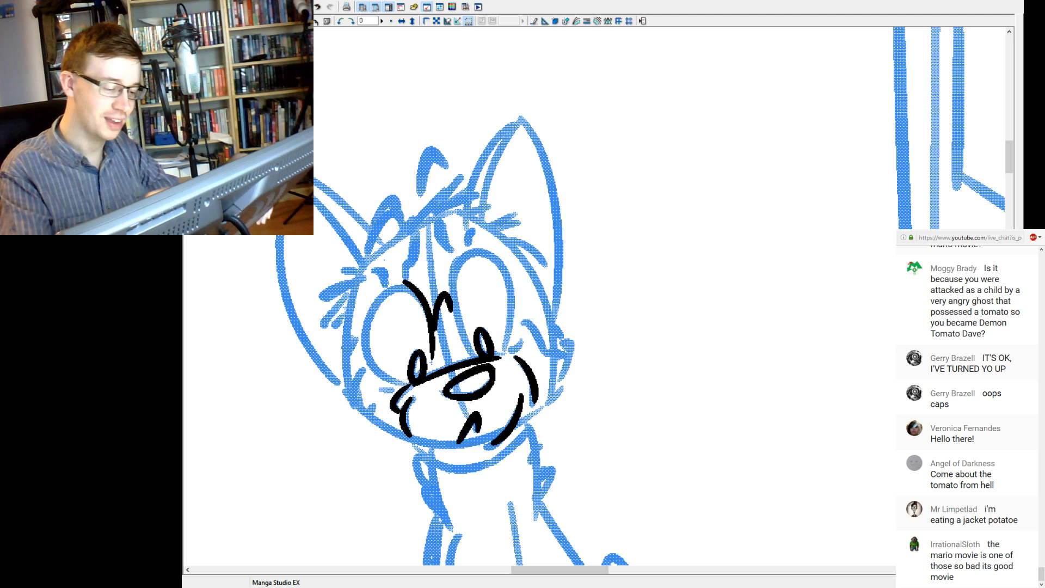
left_click_drag(473, 355, 460, 254)
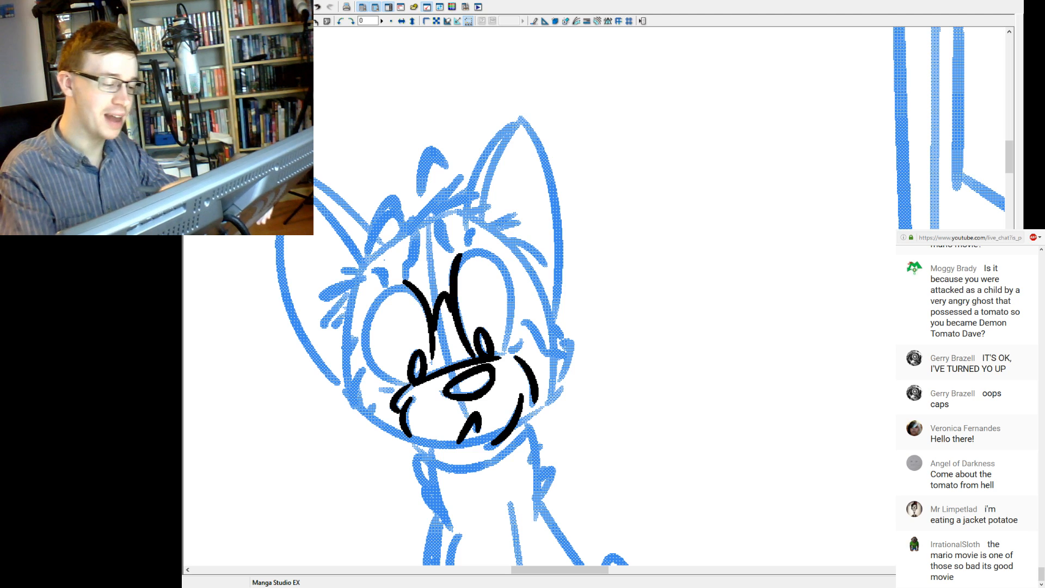
Ink the outer and lower edges of the left-hand eye and close its outline at the top.
left_click_drag(356, 330, 405, 386)
key("ctrl+z")
left_click_drag(363, 341, 403, 386)
key("ctrl+z")
left_click_drag(363, 351, 402, 385)
key("ctrl+z")
left_click_drag(364, 351, 402, 386)
left_click_drag(395, 292, 365, 359)
key("ctrl+z")
left_click_drag(403, 284, 364, 359)
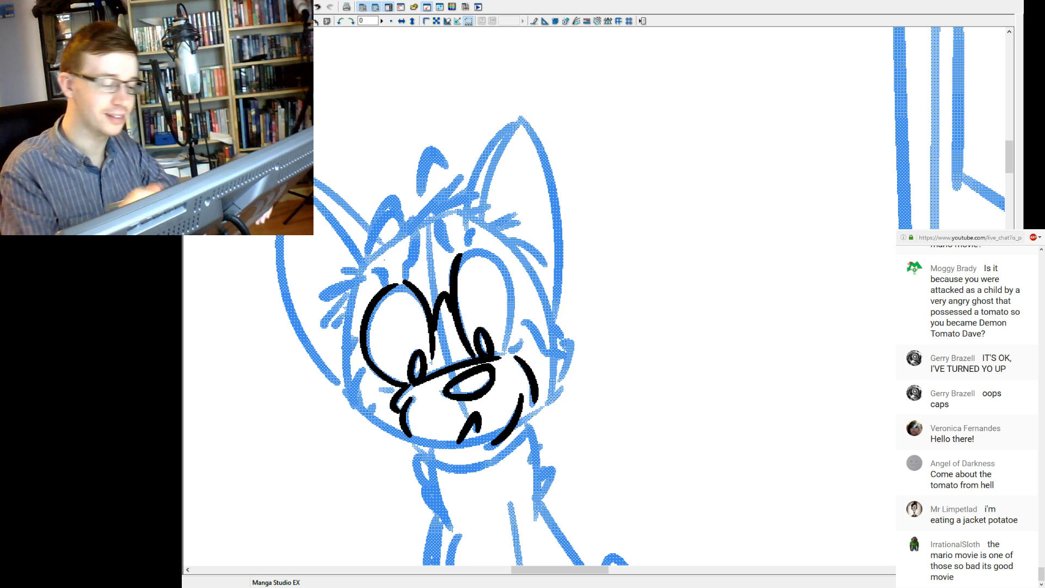
left_click_drag(393, 286, 405, 283)
key("ctrl+z")
key("ctrl+z")
key("ctrl+z")
key("ctrl+z")
key("ctrl+z")
key("ctrl+z")
key("ctrl+z")
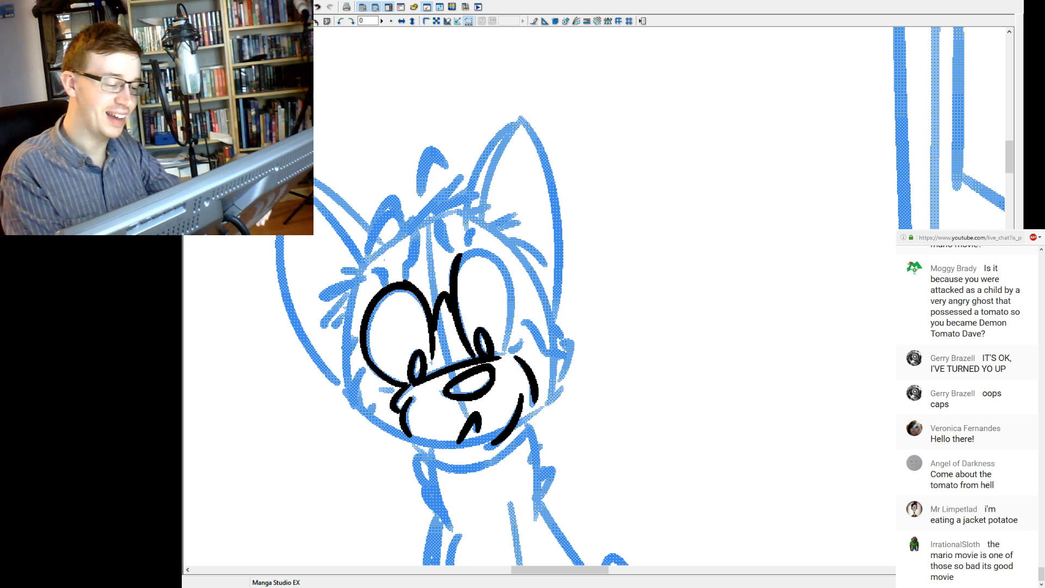
Ink the outer edge and rounded top of the right-hand eye, joining them to its inner edge.
mouse_move(508, 348)
left_mouse_down()
mouse_move(513, 318)
mouse_move(486, 261)
left_mouse_up()
key("ctrl+z")
left_click_drag(508, 349, 486, 260)
key("ctrl+z")
left_click_drag(508, 347, 486, 251)
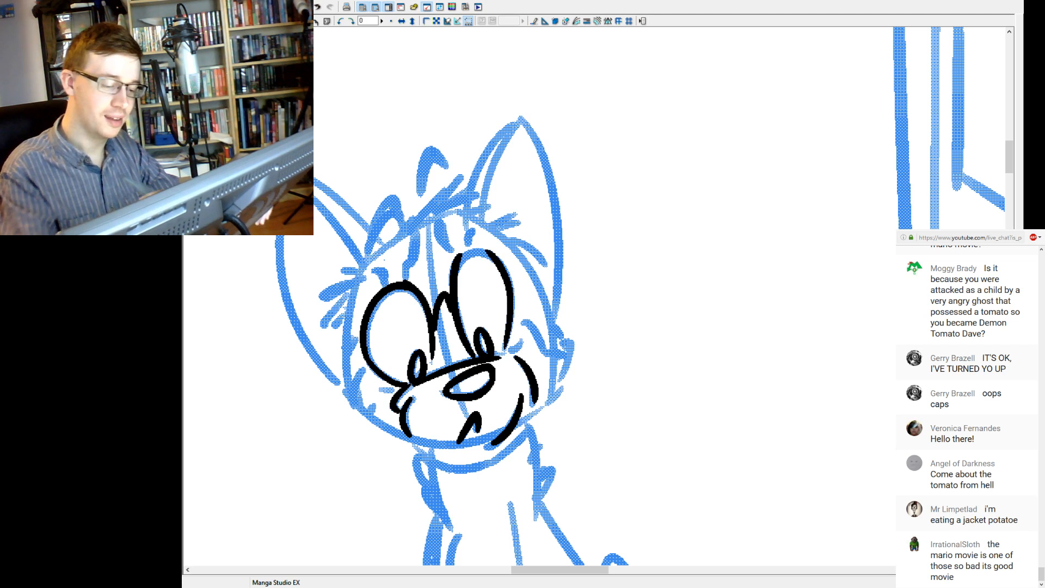
key("ctrl+z")
mouse_move(507, 349)
left_mouse_down()
mouse_move(487, 250)
mouse_move(478, 249)
mouse_move(489, 253)
mouse_move(461, 258)
left_mouse_up()
key("ctrl+z")
key("ctrl+z")
key("ctrl+z")
key("ctrl+z")
key("ctrl+z")
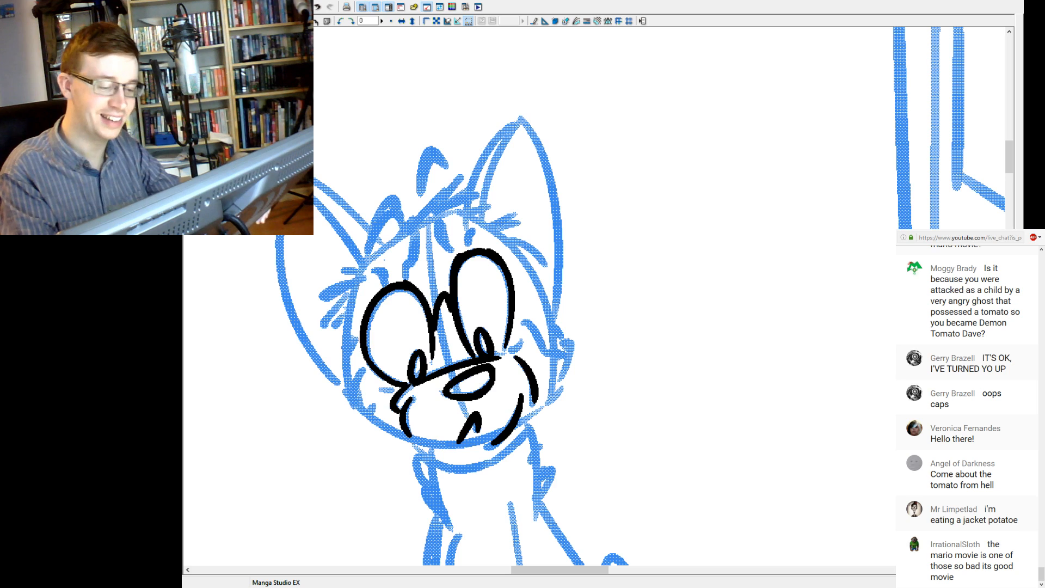
mouse_move(504, 266)
left_mouse_down()
mouse_move(513, 287)
mouse_move(464, 252)
left_mouse_up()
key("ctrl+z")
key("ctrl+z")
key("ctrl+z")
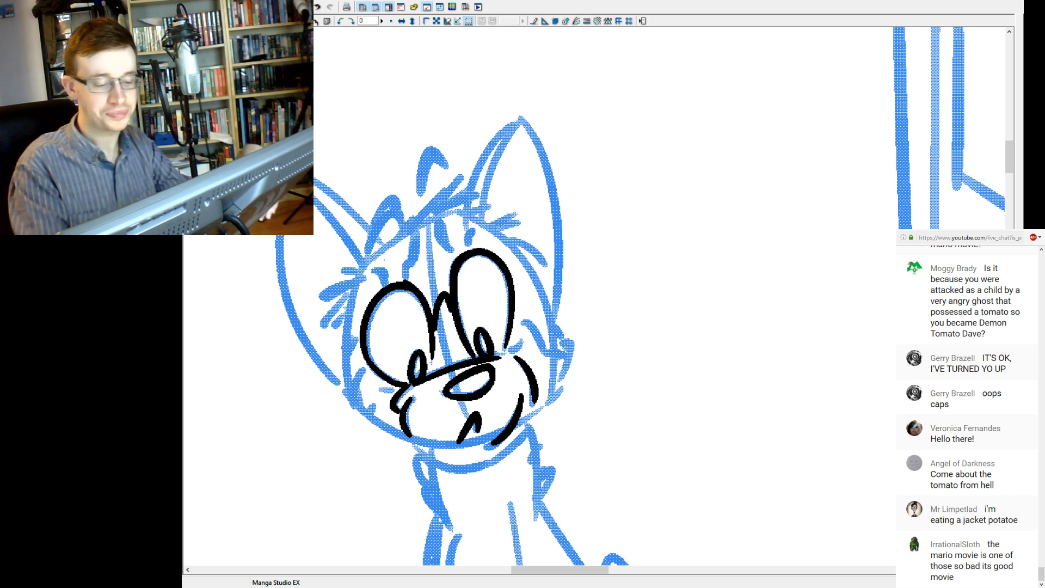
left_click_drag(453, 267, 461, 254)
key("ctrl+z")
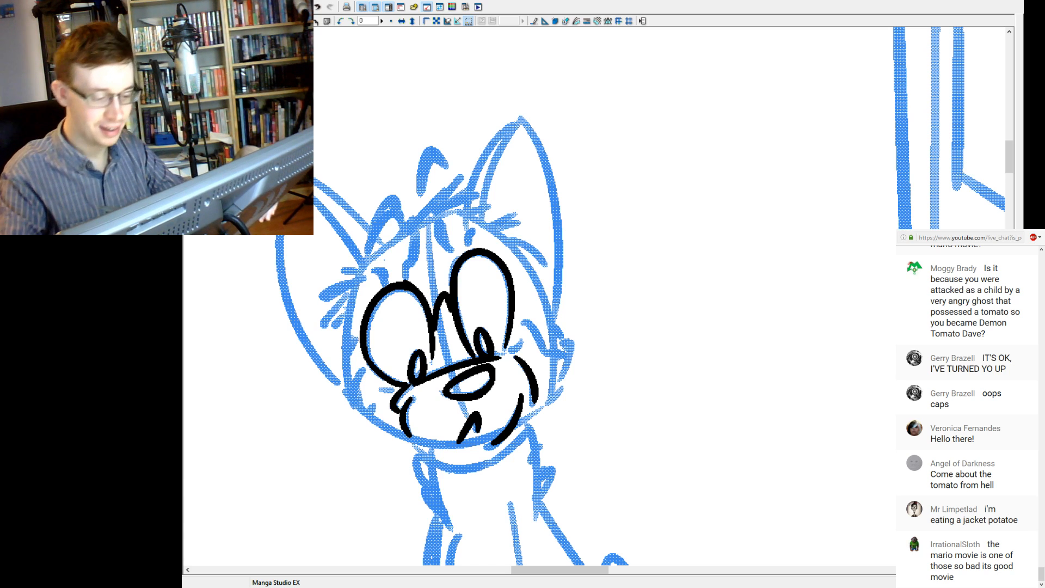
left_click_drag(499, 265, 509, 295)
key("ctrl+z")
Ink the short crease marks beside the lower outer corners of both eyes.
mouse_move(510, 353)
left_mouse_down()
mouse_move(525, 341)
mouse_move(509, 352)
left_mouse_up()
key("ctrl+z")
key("ctrl+z")
left_click_drag(378, 388, 396, 394)
key("ctrl+z")
key("ctrl+z")
key("ctrl+z")
left_click_drag(379, 390, 395, 390)
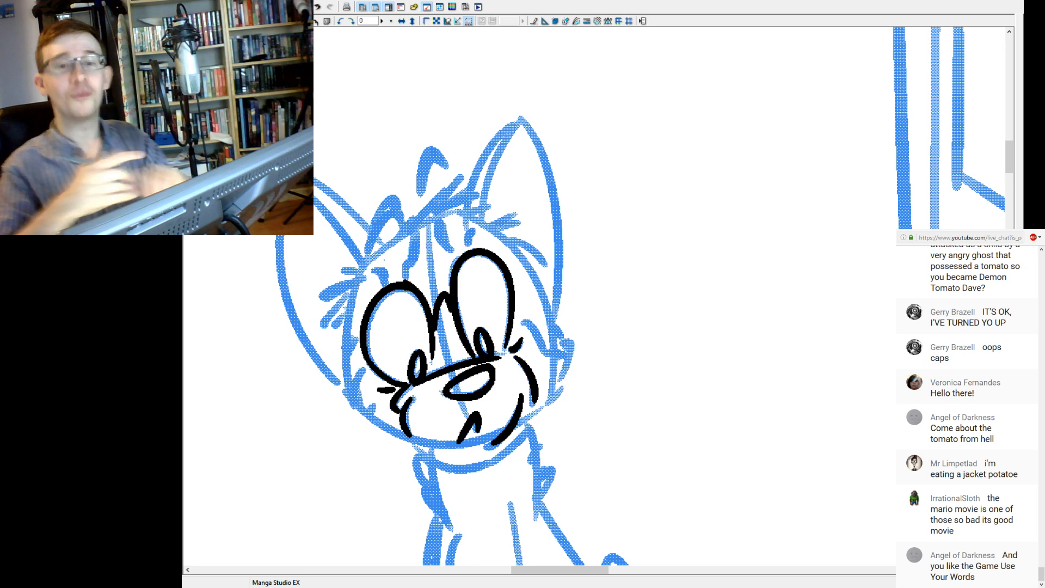
Ink the fur tufts at the left side of the cat's head, across its crown and below the right-hand ear.
left_click_drag(490, 337, 472, 353)
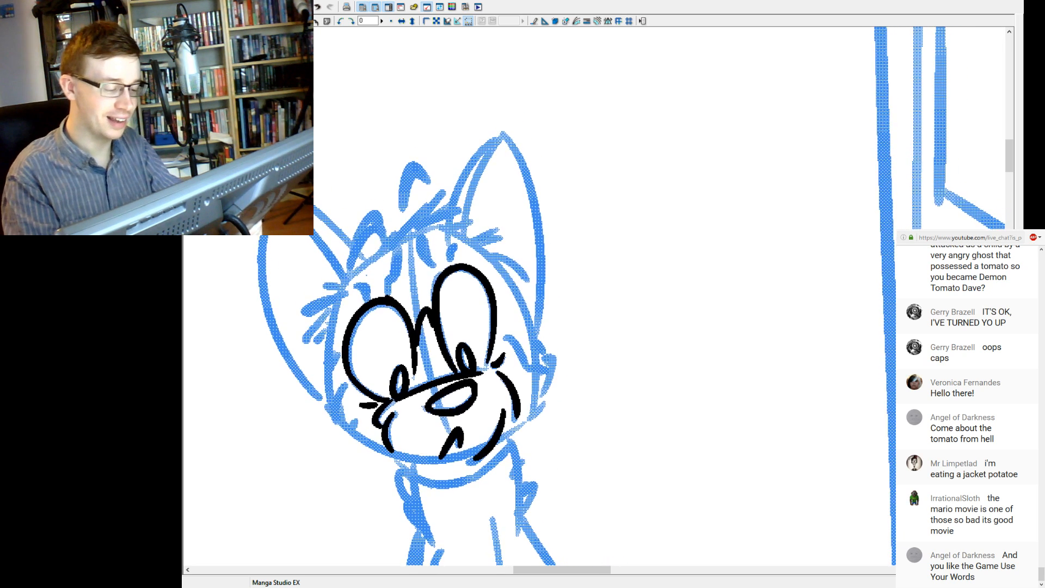
mouse_move(321, 285)
left_mouse_down()
mouse_move(342, 288)
mouse_move(303, 312)
mouse_move(308, 339)
mouse_move(319, 341)
left_mouse_up()
key("ctrl+z")
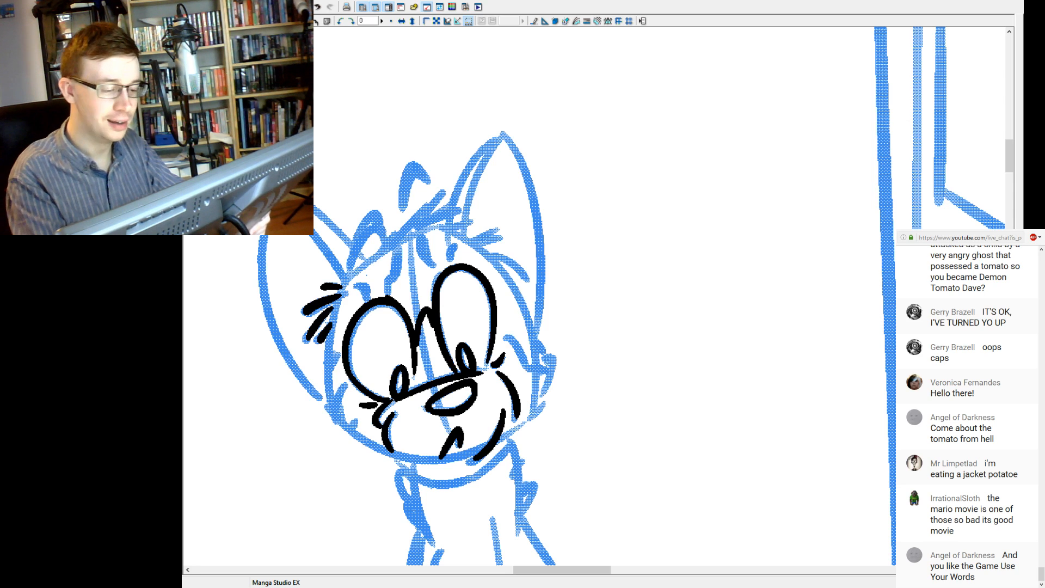
mouse_move(394, 233)
left_mouse_down()
mouse_move(380, 255)
mouse_move(449, 188)
left_mouse_up()
mouse_move(416, 229)
left_mouse_down()
mouse_move(458, 200)
mouse_move(508, 240)
left_mouse_up()
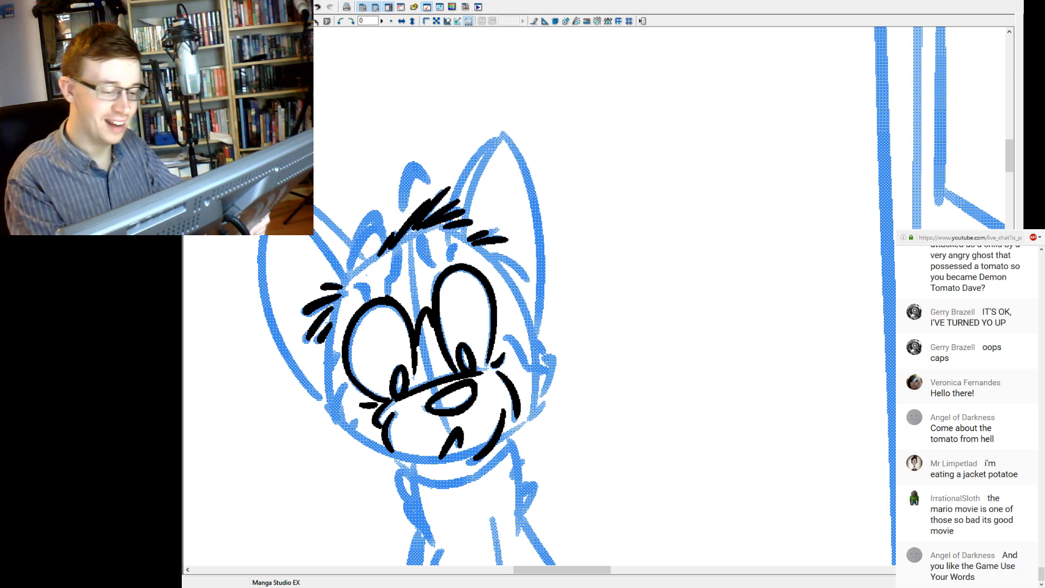
Ink the fur stroke beside the right-hand eye and the head's right contour from the forehead tufts down to the cheek.
left_click_drag(525, 277, 481, 248)
key("ctrl+z")
left_click_drag(532, 333, 457, 230)
key("ctrl+z")
mouse_move(531, 330)
left_mouse_down()
mouse_move(453, 228)
mouse_move(532, 340)
mouse_move(453, 235)
left_mouse_up()
key("ctrl+z")
key("ctrl+z")
key("ctrl+z")
mouse_move(532, 334)
left_mouse_down()
mouse_move(515, 294)
mouse_move(454, 231)
left_mouse_up()
key("ctrl+z")
left_click_drag(532, 338, 453, 231)
key("ctrl+z")
left_click_drag(532, 337, 453, 231)
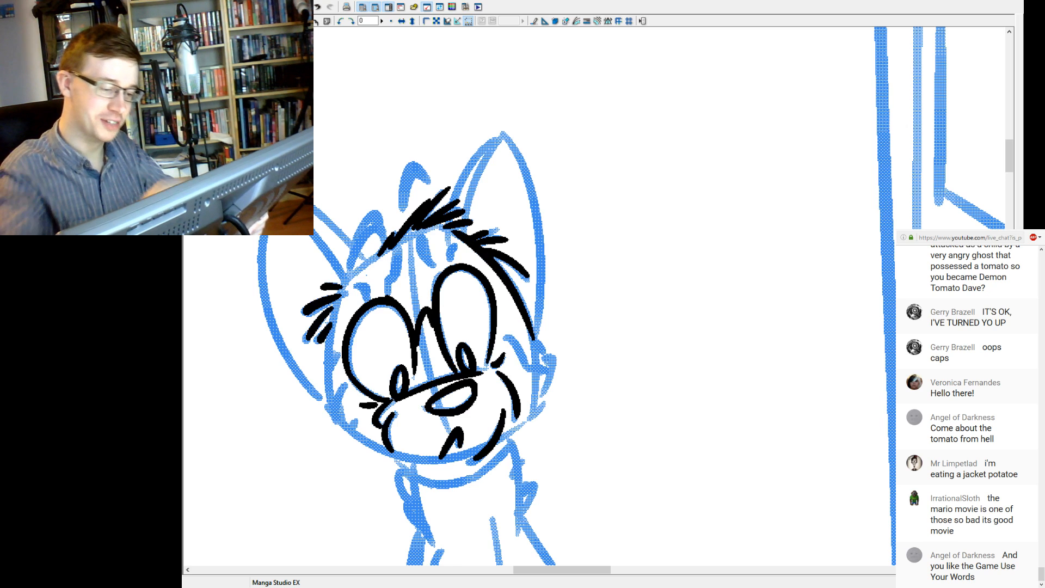
key("ctrl+z")
left_click_drag(532, 337, 453, 231)
key("ctrl+z")
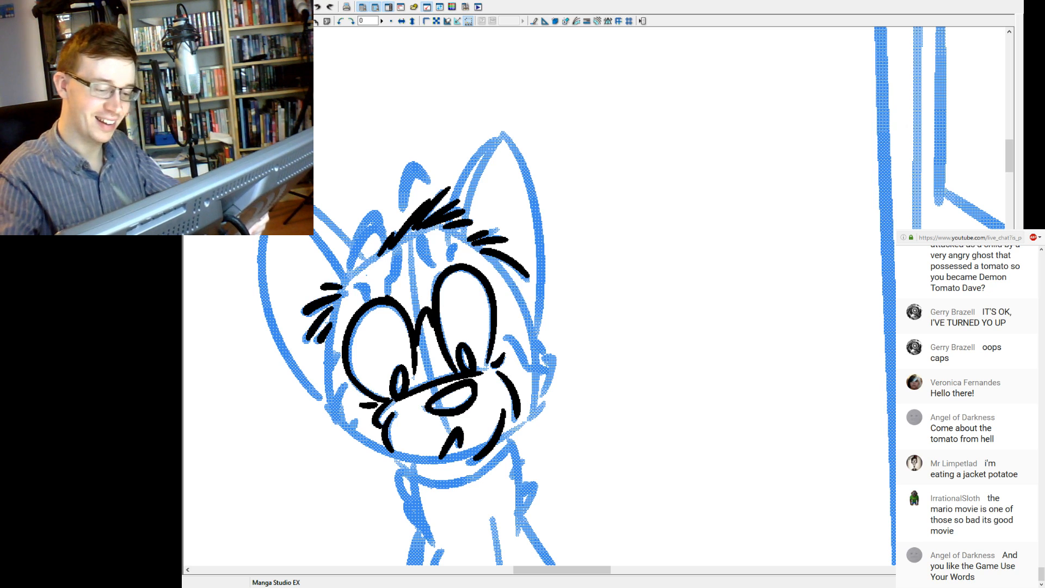
left_click_drag(532, 337, 454, 231)
key("ctrl+z")
left_click_drag(531, 338, 454, 232)
key("ctrl+z")
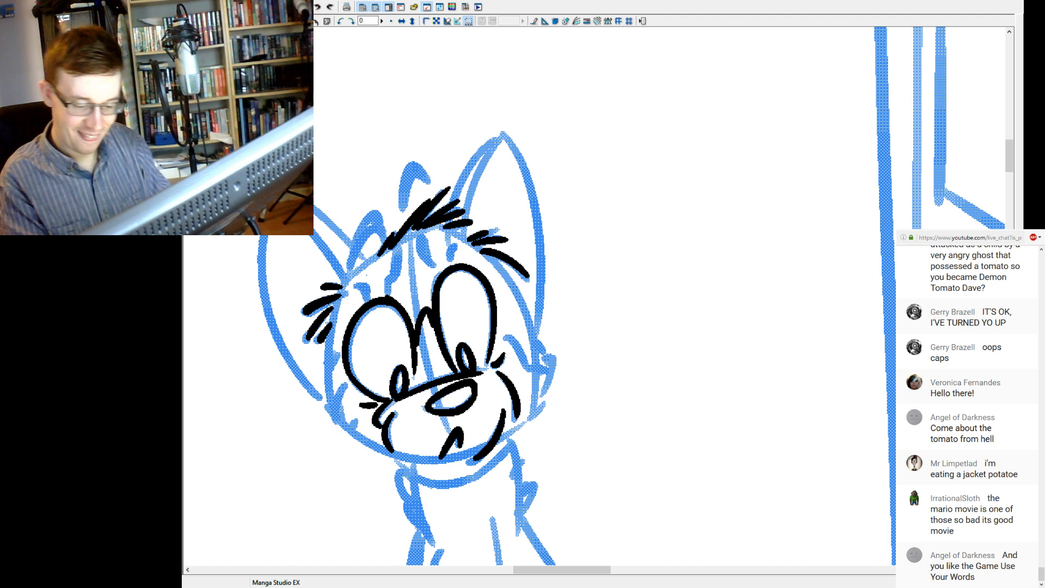
left_click_drag(533, 342, 462, 234)
key("ctrl+z")
left_click_drag(533, 342, 461, 234)
key("ctrl+z")
left_click_drag(535, 343, 457, 232)
key("ctrl+z")
left_click_drag(536, 342, 458, 231)
key("ctrl+z")
left_click_drag(535, 343, 469, 240)
key("ctrl+z")
mouse_move(535, 343)
left_mouse_down()
mouse_move(461, 236)
mouse_move(471, 242)
left_mouse_up()
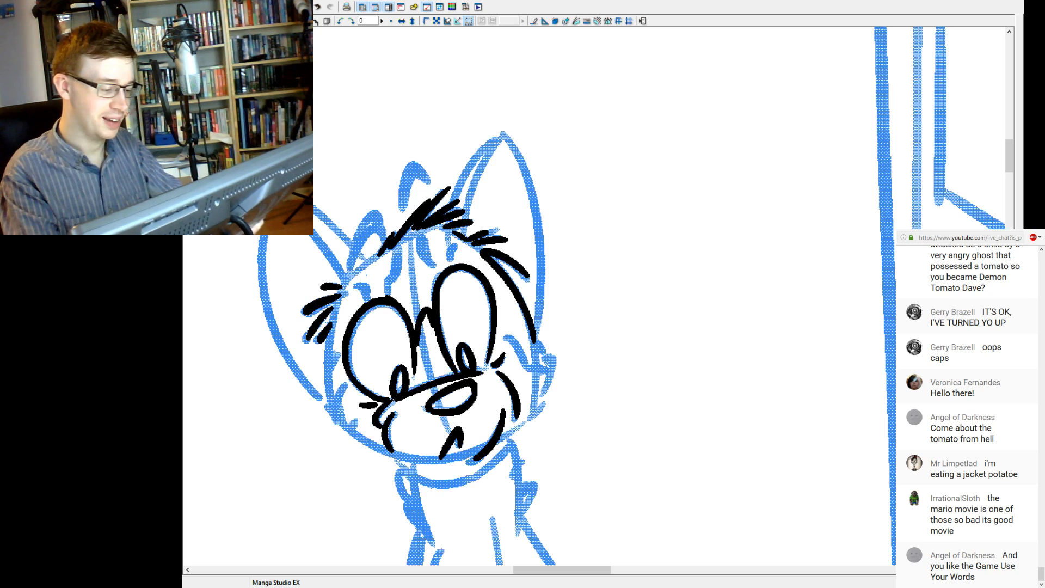
Ink the left contour of the face below the fur tufts and the jawline curving to the chin.
left_click_drag(327, 335, 336, 418)
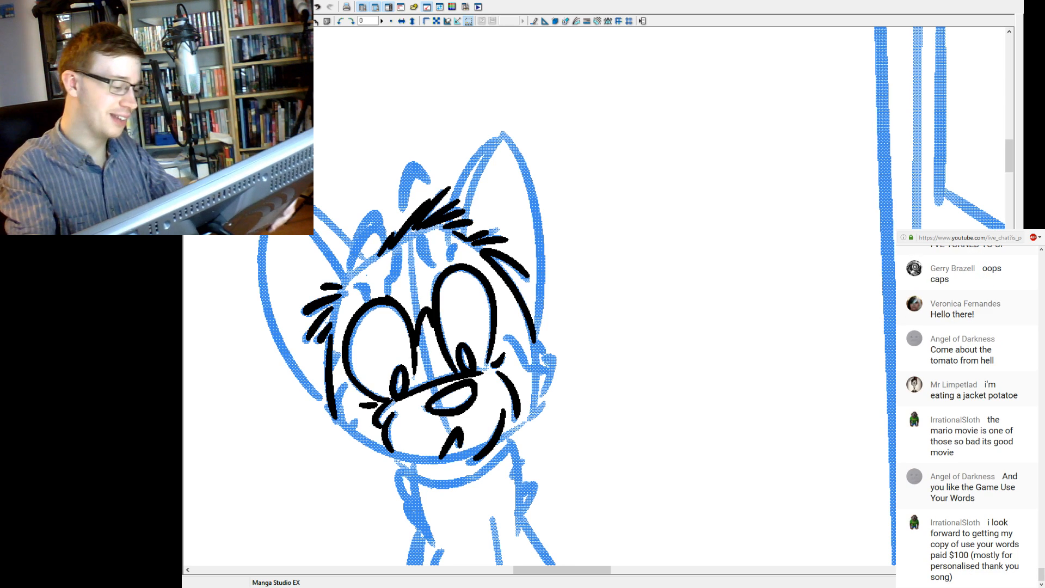
left_click_drag(323, 405, 333, 419)
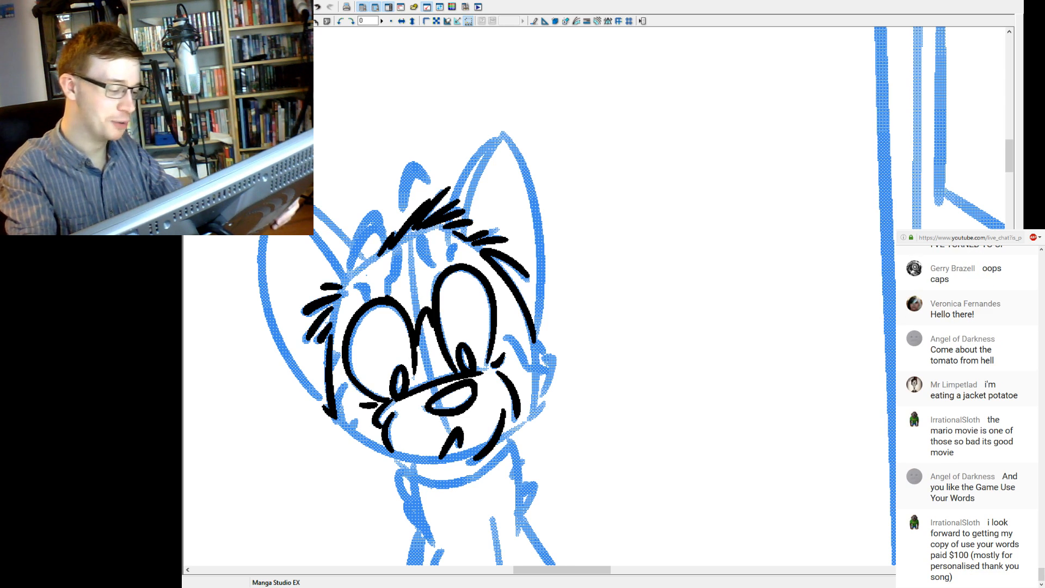
key("ctrl+z")
key("ctrl+z")
left_click_drag(334, 409, 335, 332)
key("ctrl+z")
left_click_drag(333, 414, 332, 331)
key("ctrl+z")
left_click_drag(333, 414, 330, 334)
key("ctrl+z")
left_click_drag(334, 417, 328, 327)
mouse_move(324, 405)
left_mouse_down()
mouse_move(403, 462)
mouse_move(370, 450)
mouse_move(438, 467)
left_mouse_up()
key("ctrl+z")
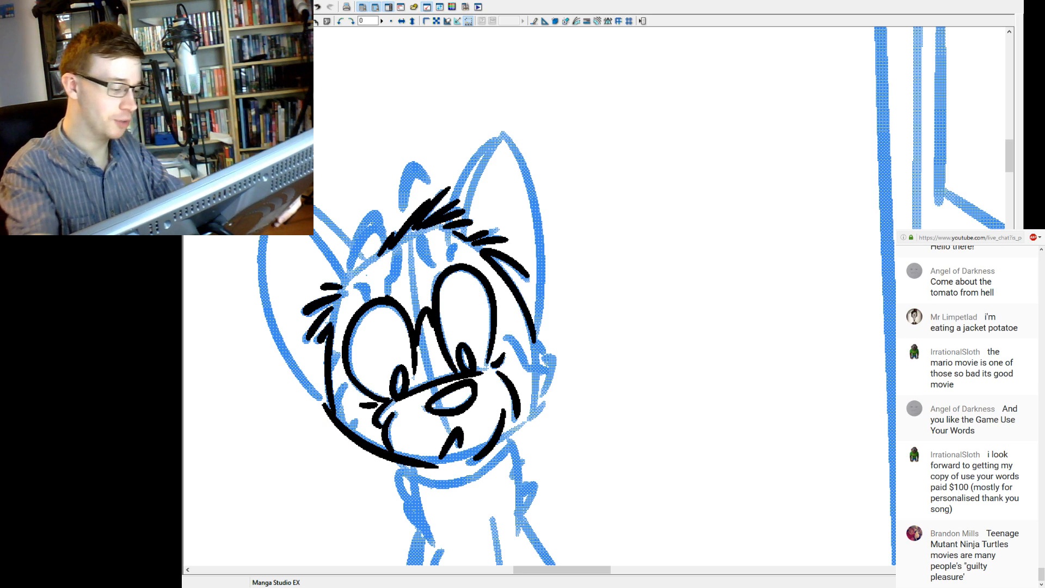
Ink the pointed fur tuft on the right-hand cheek and the short strokes continuing the jaw down to the muzzle.
mouse_move(534, 341)
left_mouse_down()
mouse_move(551, 360)
mouse_move(541, 396)
left_mouse_up()
key("ctrl+z")
key("ctrl+z")
key("ctrl+z")
key("ctrl+z")
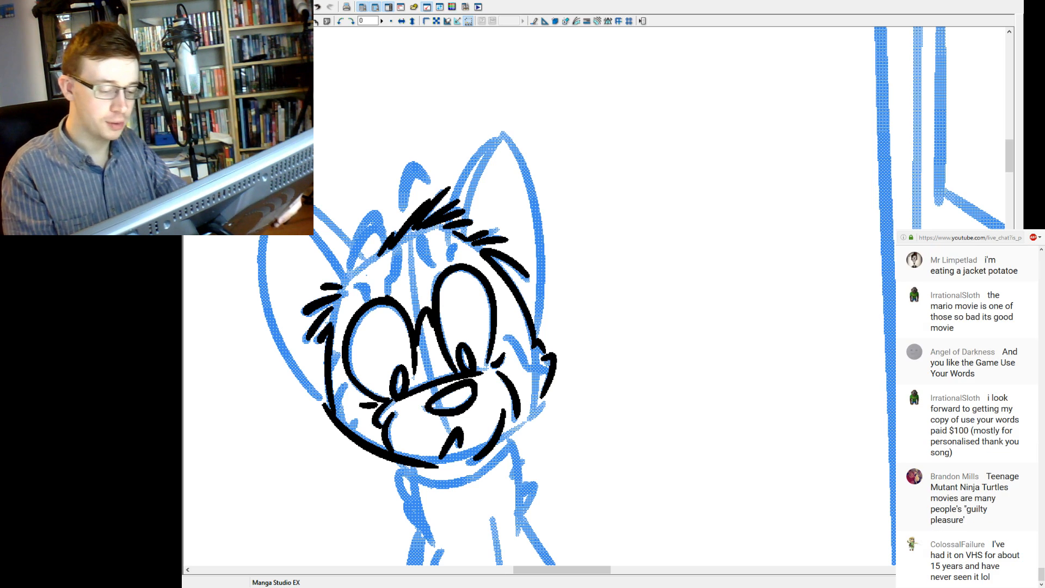
left_click_drag(544, 404, 529, 420)
key("ctrl+z")
key("ctrl+z")
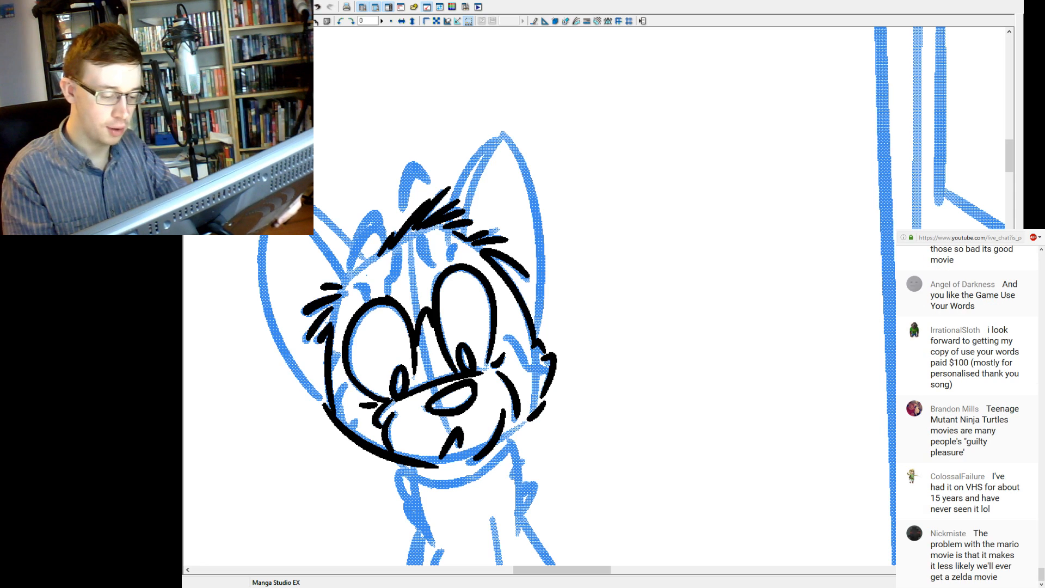
key("ctrl+z")
left_click_drag(523, 423, 497, 445)
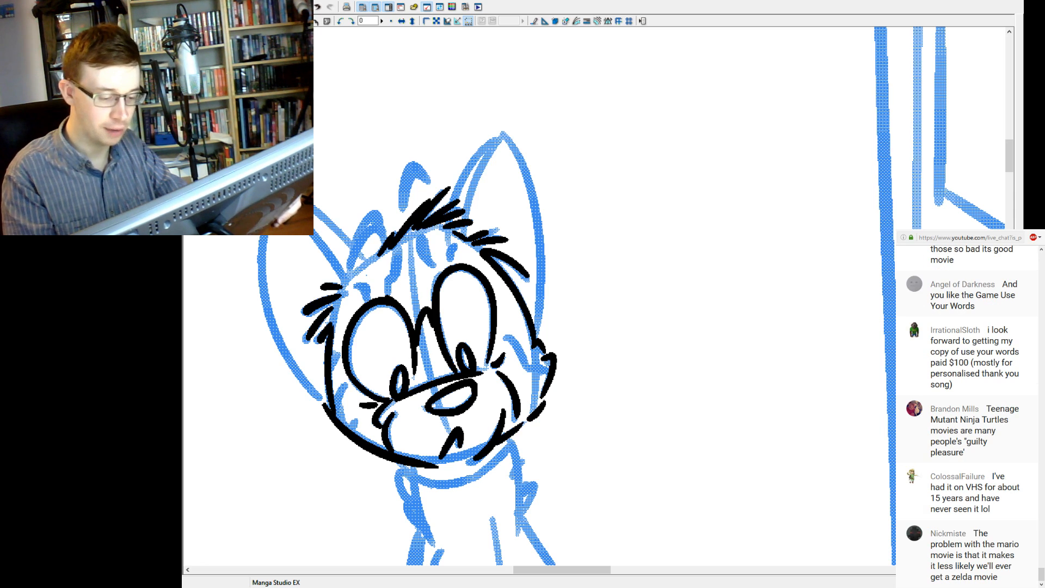
Ink the inner fur markings on the cat's cheeks, including the jagged line leading into the right-hand cheek tuft.
mouse_move(533, 335)
left_mouse_down()
mouse_move(504, 370)
mouse_move(527, 371)
left_mouse_up()
key("ctrl+z")
key("ctrl+z")
mouse_move(503, 334)
left_mouse_down()
mouse_move(525, 371)
mouse_move(508, 333)
left_mouse_up()
key("ctrl+z")
key("ctrl+z")
left_click_drag(527, 370, 503, 333)
key("ctrl+z")
left_click_drag(527, 367, 549, 373)
key("ctrl+z")
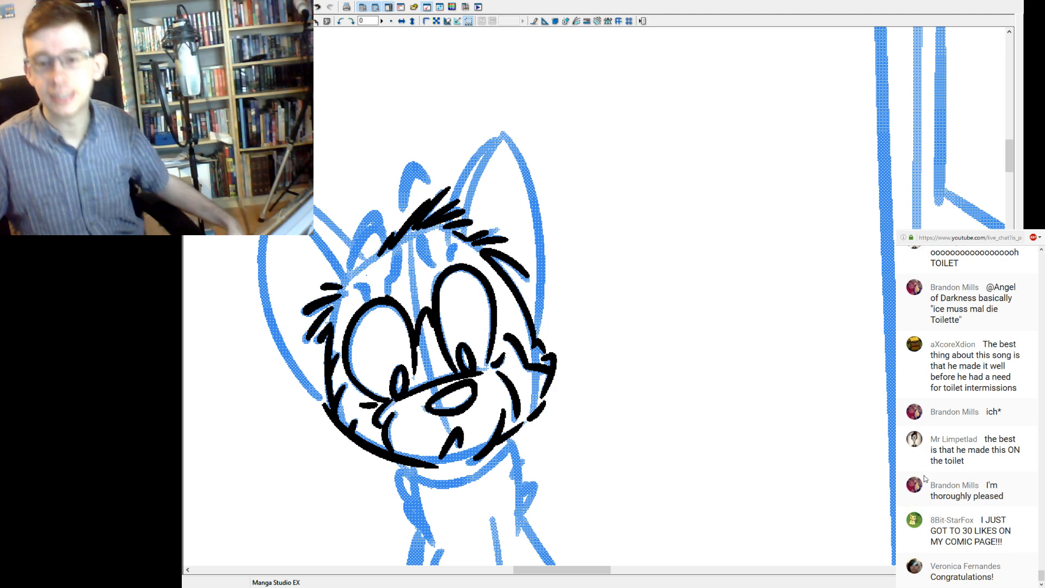
Look back through the earlier live chat messages, including the ones about the Mario and Teenage Mutant Ninja Turtles movies.
mouse_move(968, 444)
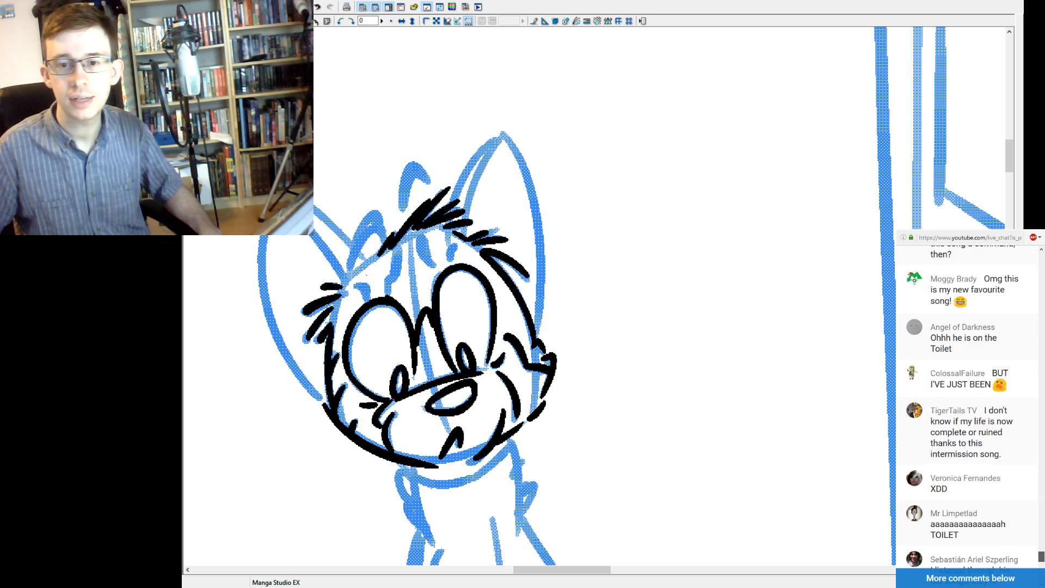
scroll(968, 407, "up", 10)
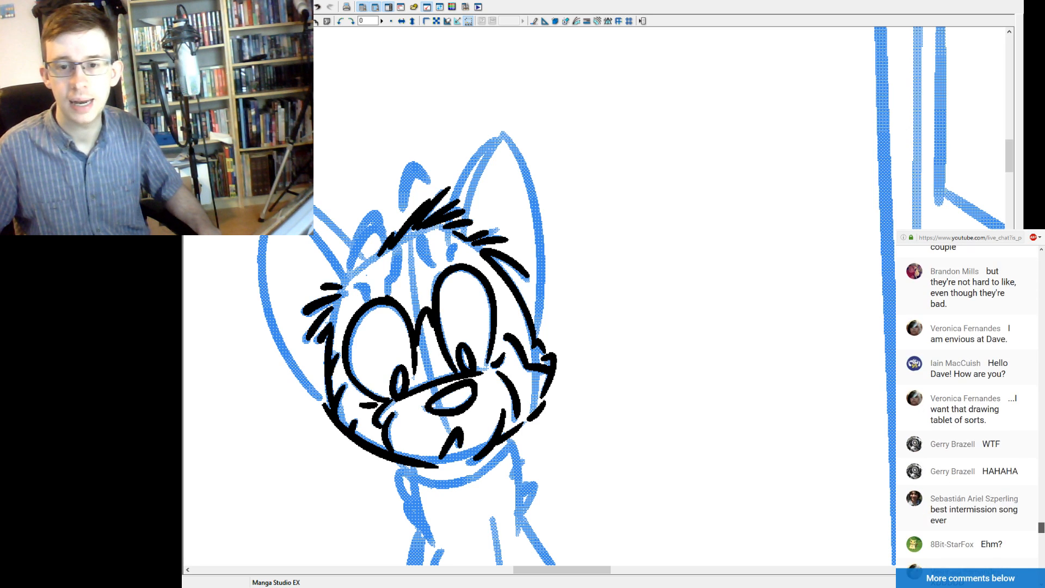
scroll(967, 407, "up", 5)
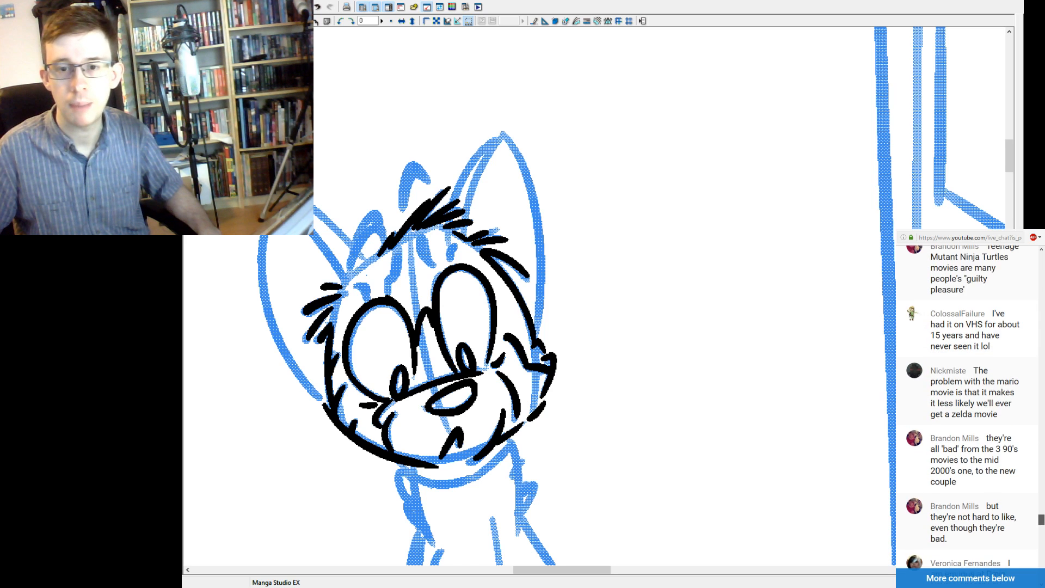
scroll(968, 407, "up", 1)
scroll(968, 407, "down", 2)
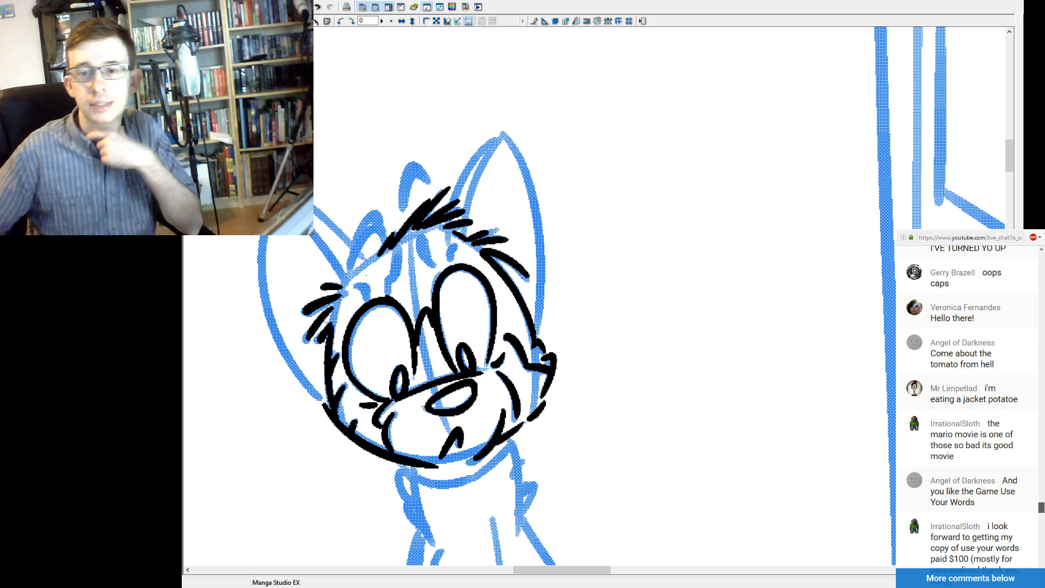
scroll(968, 407, "down", 1)
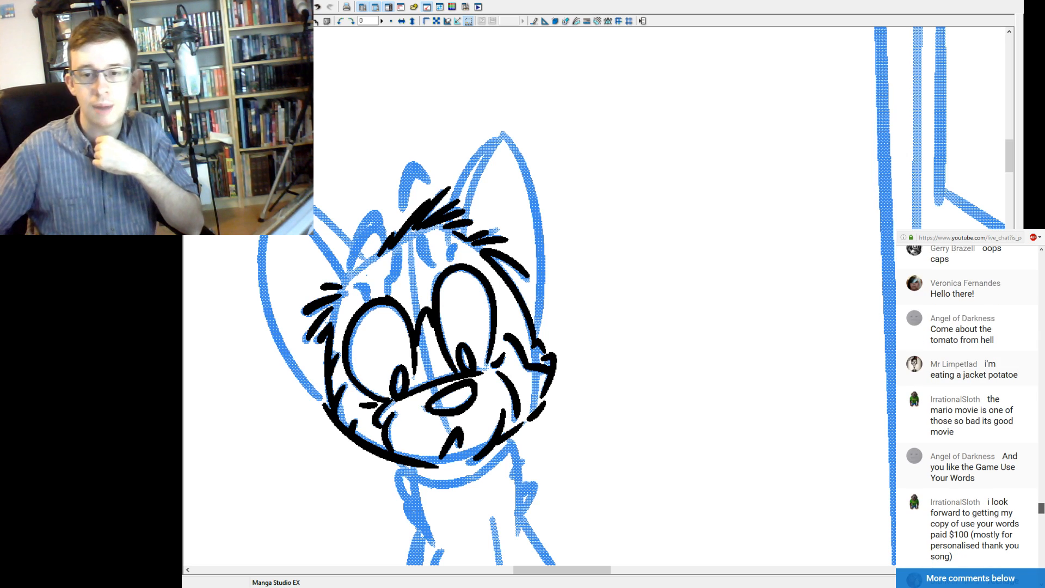
scroll(967, 407, "down", 2)
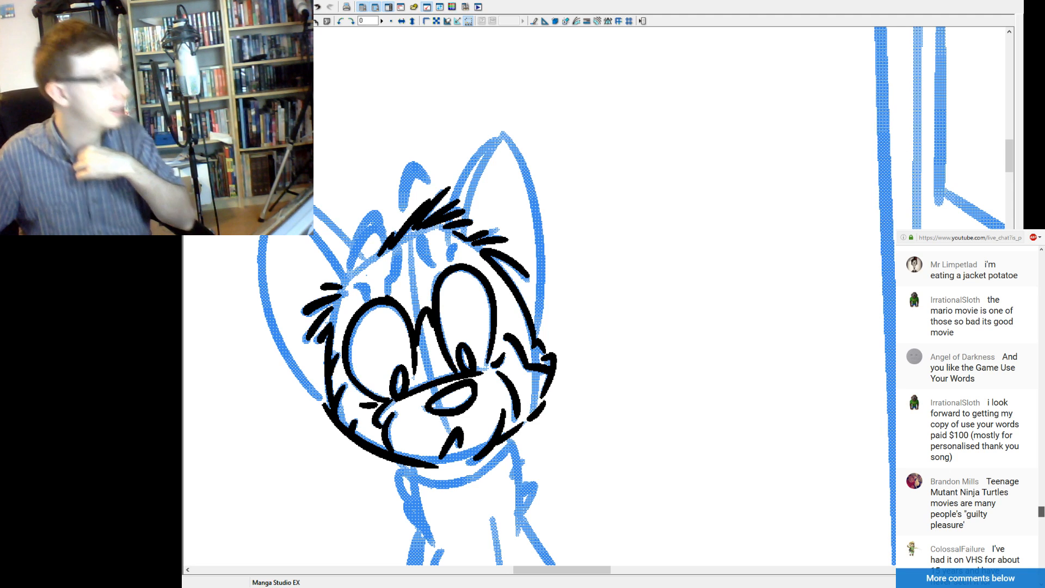
Read on through the live chat messages from the Mario movie discussion up to the newest comments.
scroll(968, 407, "down", 1)
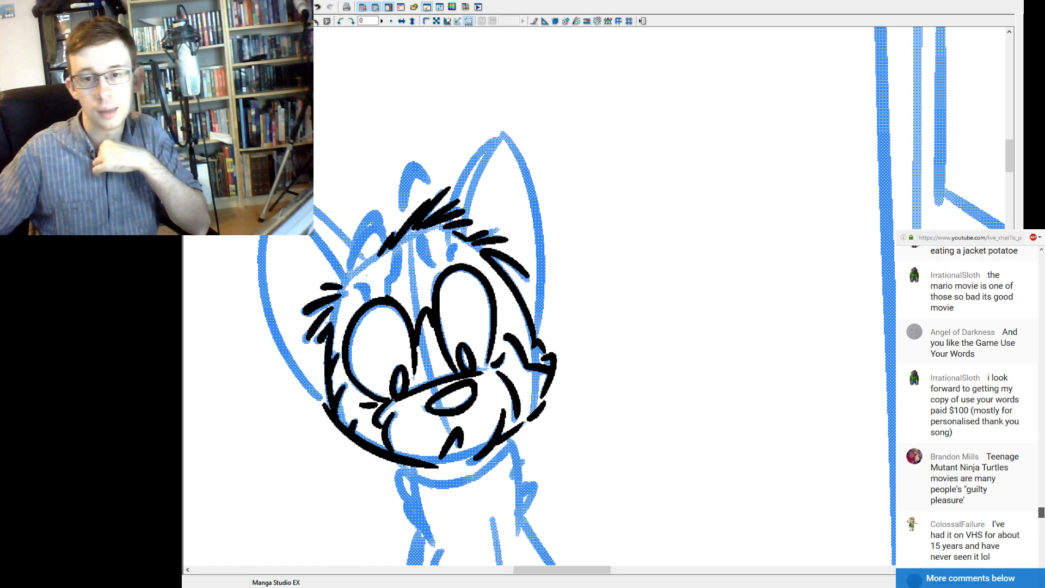
scroll(967, 407, "down", 1)
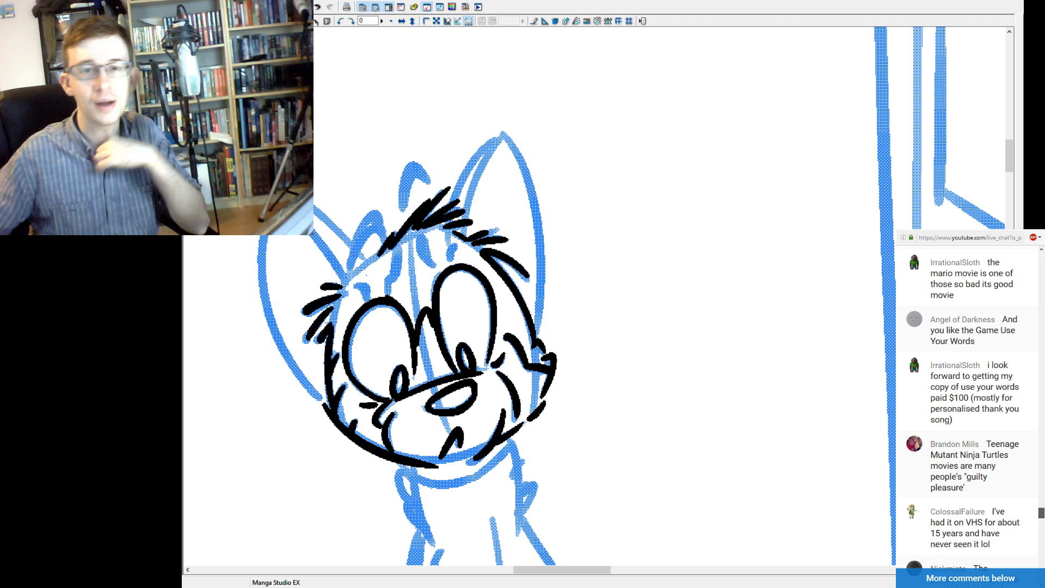
scroll(968, 407, "down", 1)
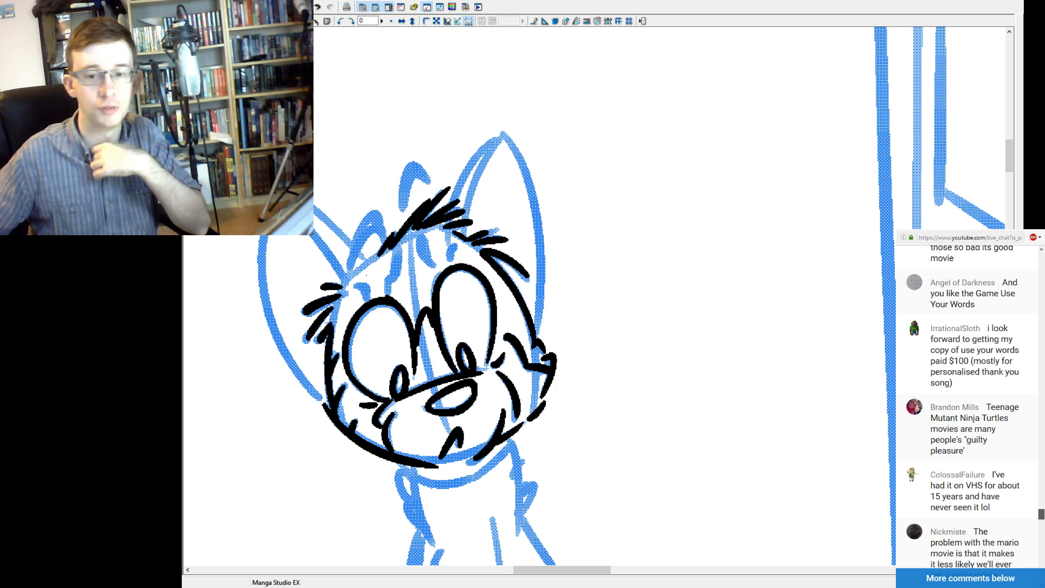
scroll(968, 407, "down", 2)
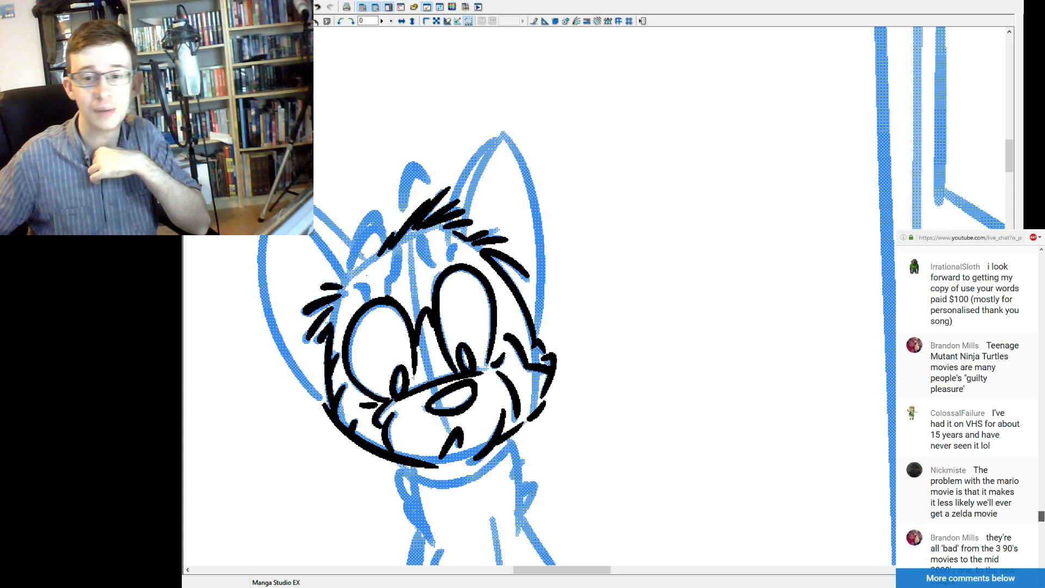
scroll(968, 407, "down", 3)
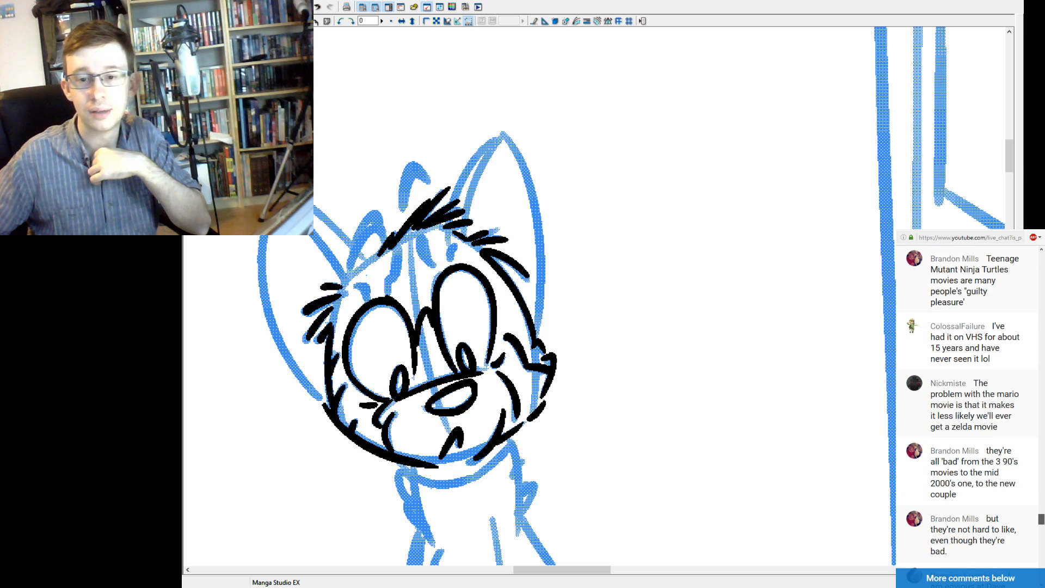
scroll(968, 403, "down", 3)
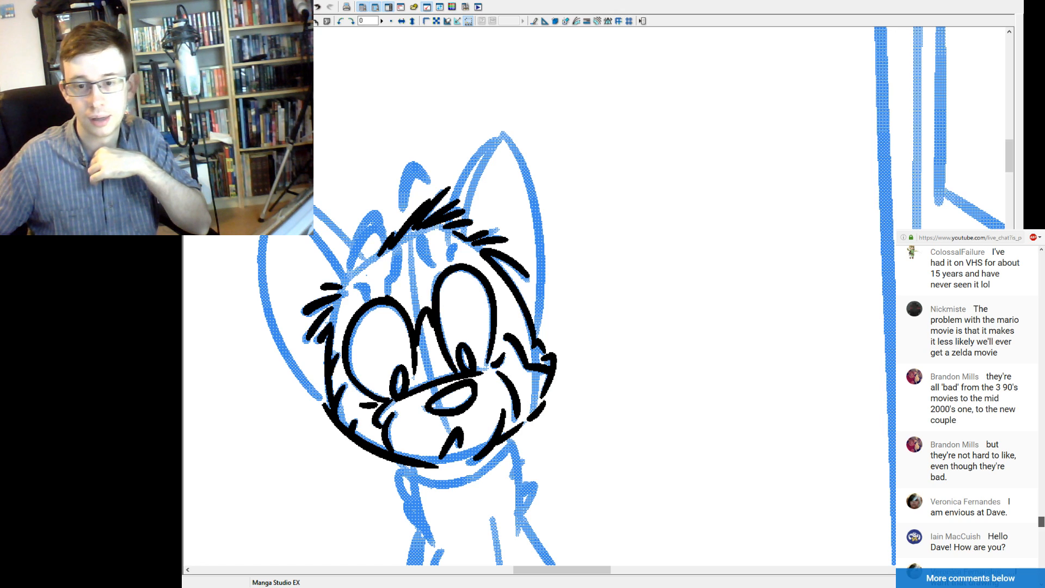
scroll(963, 412, "down", 1)
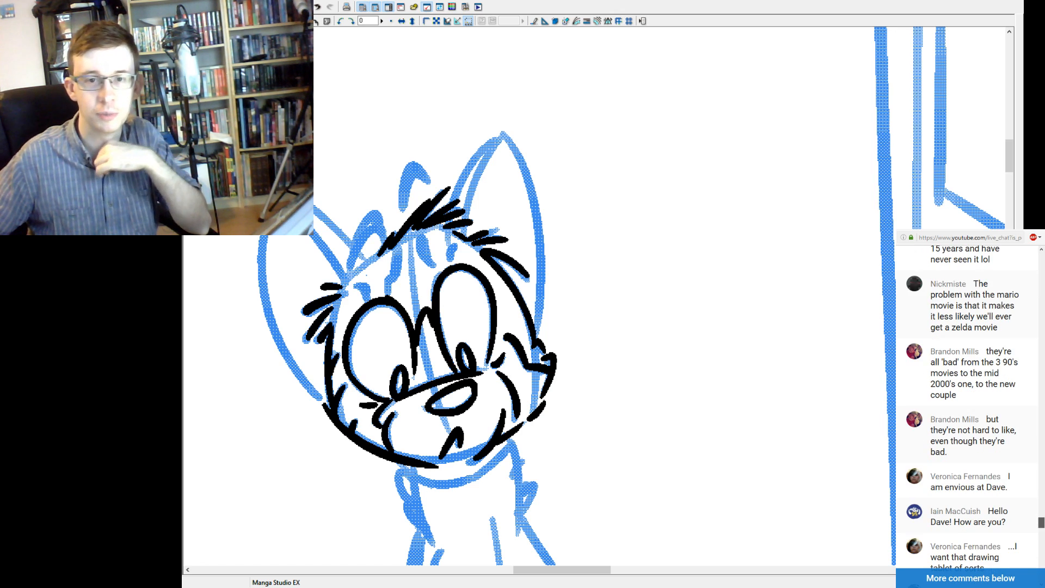
scroll(1041, 522, "down", 1)
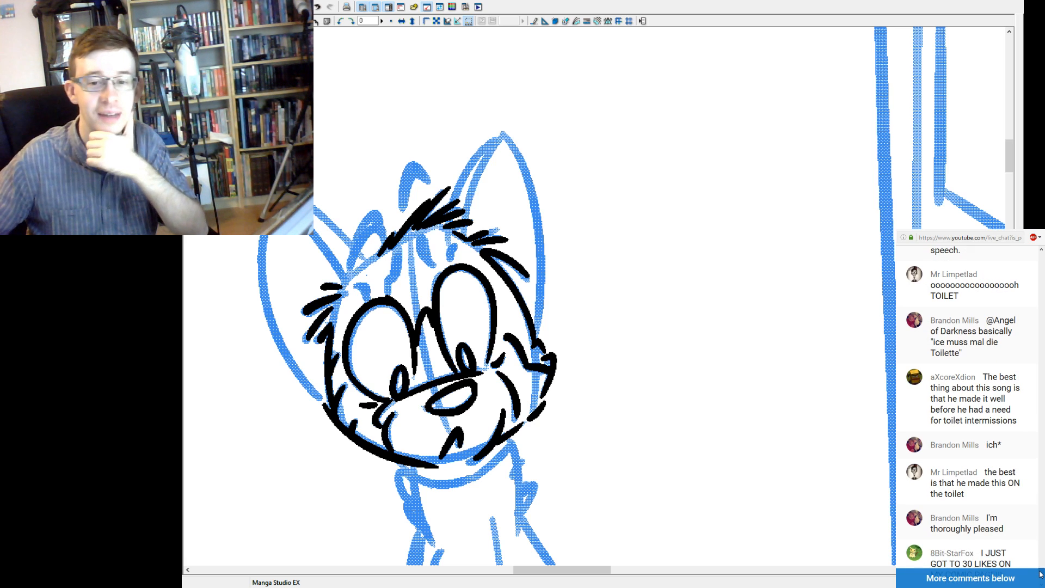
left_click(1040, 576)
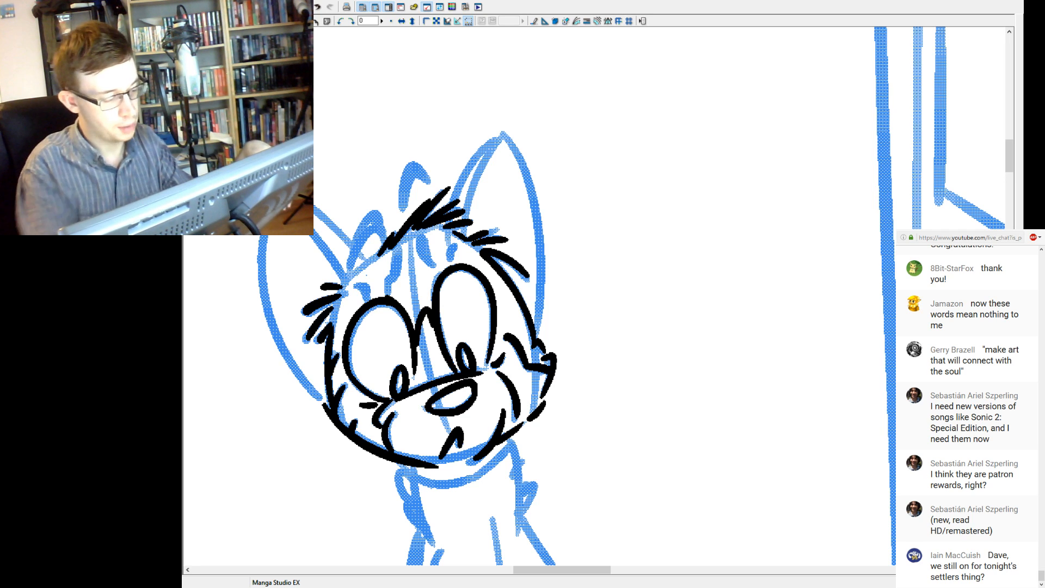
Ink short fur strokes below the right-hand cheek tuft to continue the contour down to the jaw.
left_click_drag(616, 344, 670, 390)
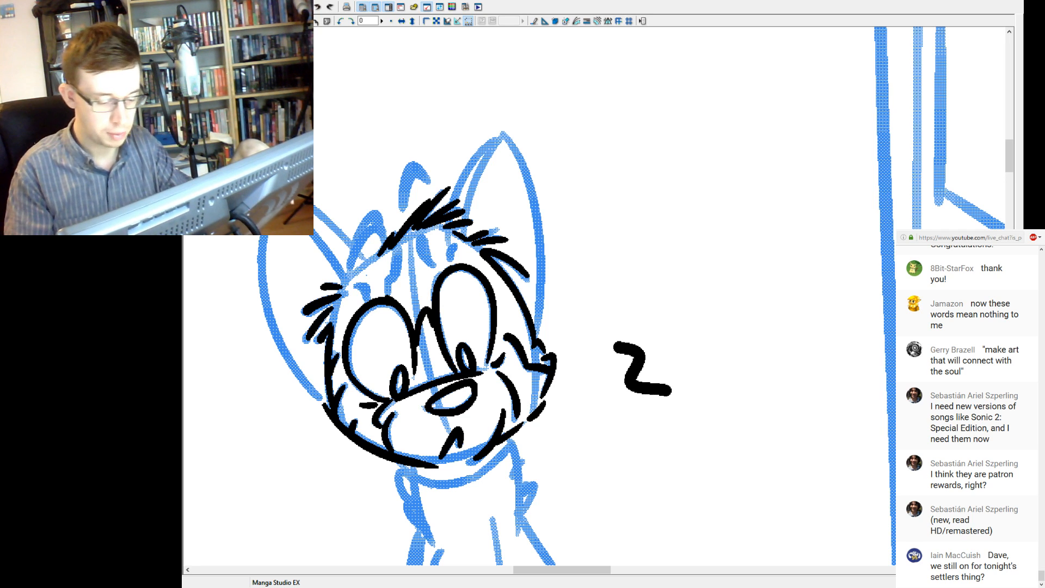
key("ctrl+z")
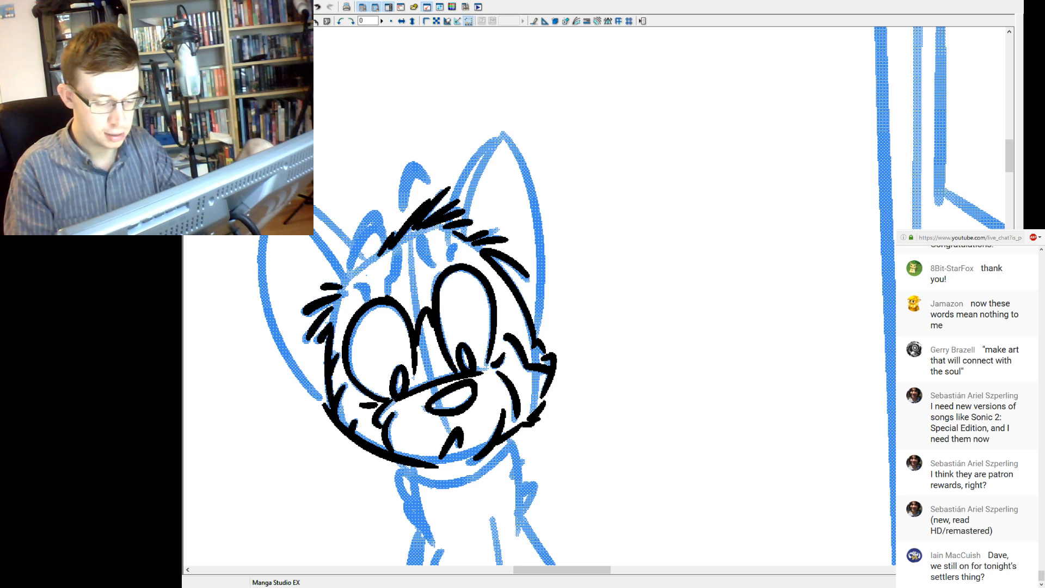
left_click_drag(553, 396, 545, 398)
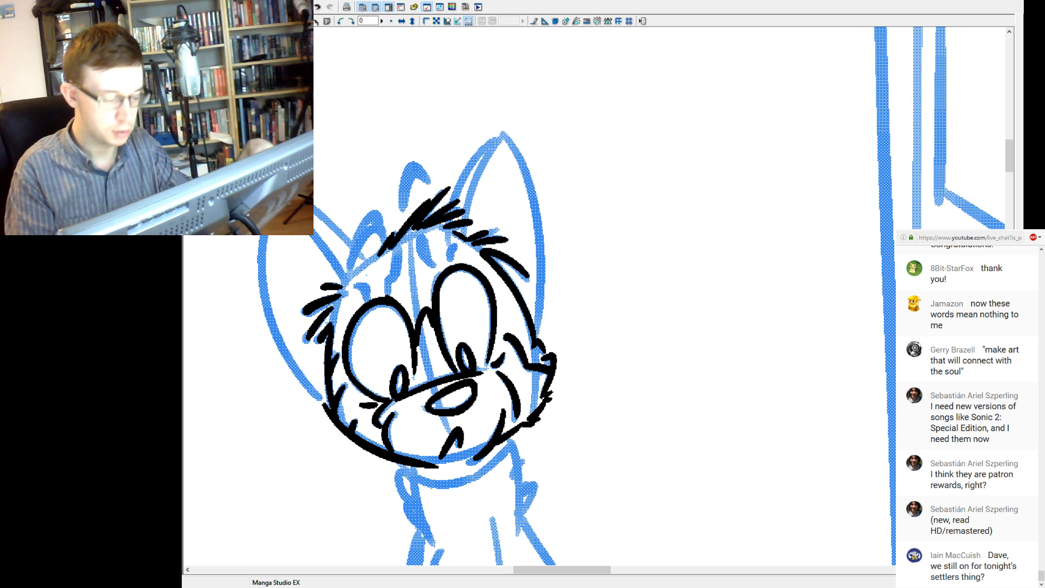
Ink the top-of-head line running from the left ear's base up to the central hair tuft.
left_click_drag(511, 349, 622, 384)
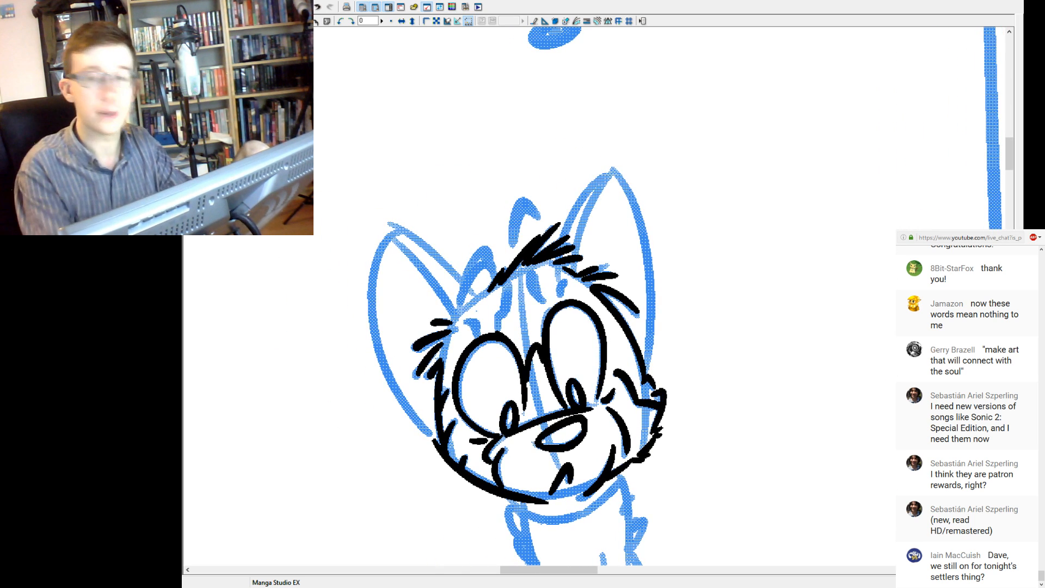
left_click_drag(456, 316, 492, 289)
key("ctrl+z")
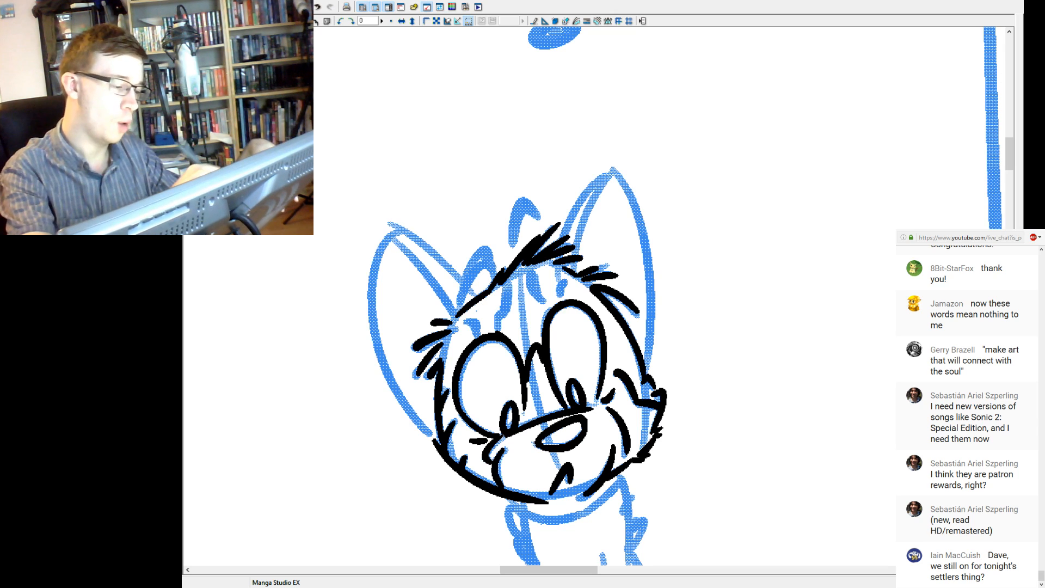
Ink the left ear's straight inner edge and its long outer curve from the cheek up to the tip.
left_click_drag(477, 296, 392, 224)
key("ctrl+z")
left_click_drag(476, 295, 392, 223)
key("ctrl+z")
mouse_move(477, 295)
left_mouse_down()
mouse_move(394, 226)
mouse_move(433, 439)
mouse_move(408, 206)
left_mouse_up()
key("ctrl+z")
key("ctrl+z")
mouse_move(434, 440)
left_mouse_down()
mouse_move(408, 206)
mouse_move(388, 243)
mouse_move(401, 230)
left_mouse_up()
key("ctrl+z")
key("ctrl+z")
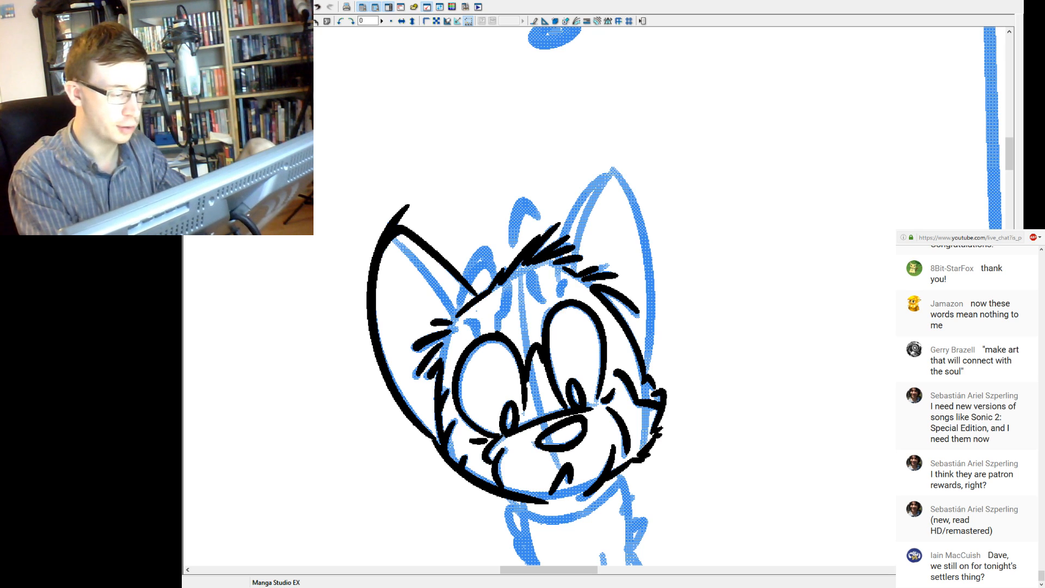
Trim the line overshooting the left ear's tip and join both edges into a rounded point.
left_click_drag(385, 229, 405, 213)
key("ctrl+z")
key("ctrl+y")
key("ctrl+z")
left_click_drag(405, 213, 373, 250)
left_click_drag(401, 218, 384, 233)
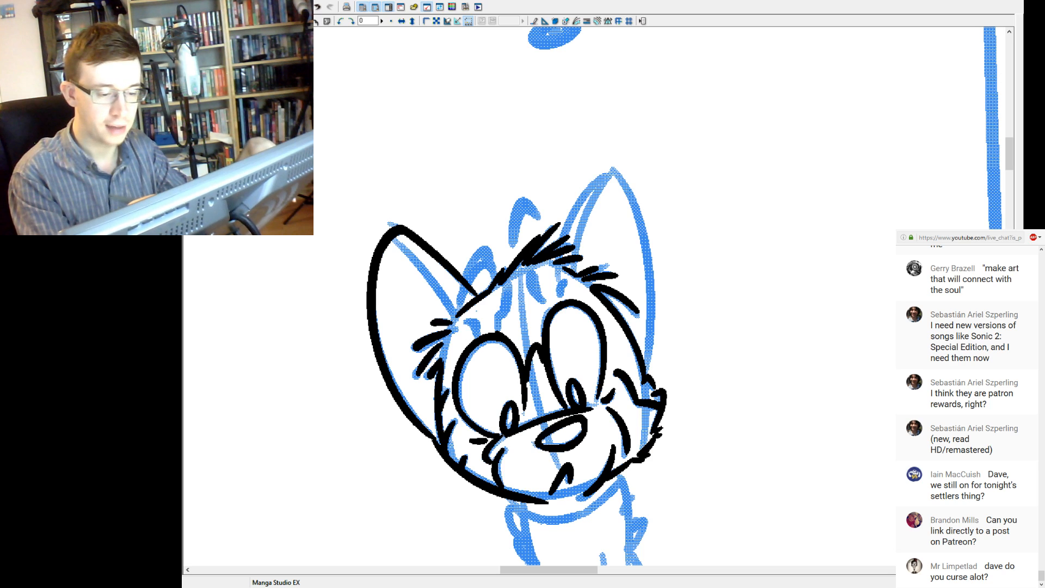
left_click_drag(612, 170, 563, 245)
key("ctrl+z")
left_click_drag(611, 170, 563, 246)
key("ctrl+z")
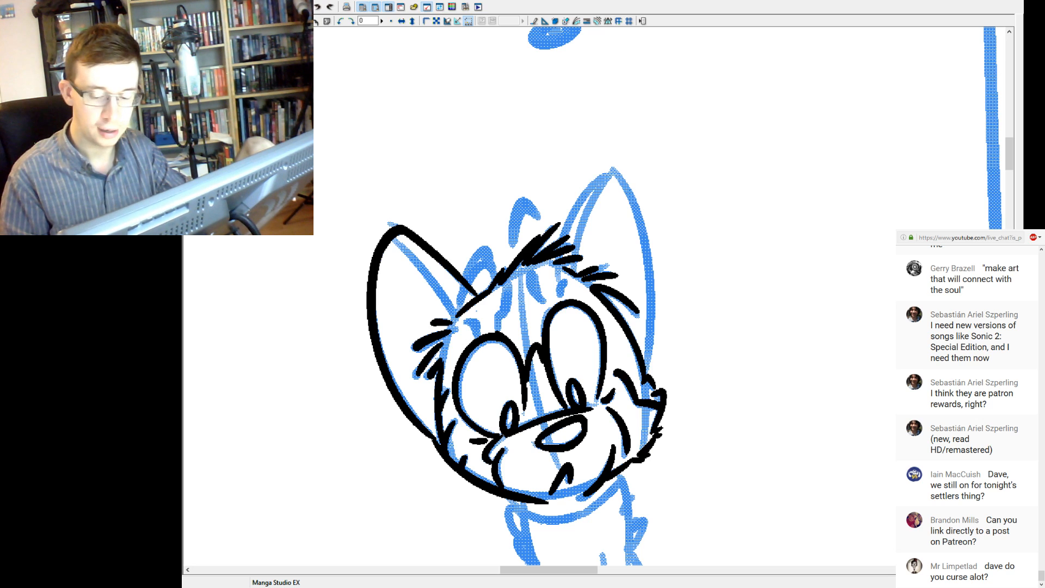
left_click_drag(614, 170, 561, 237)
key("ctrl+z")
left_click_drag(613, 170, 561, 238)
key("ctrl+z")
mouse_move(614, 170)
left_mouse_down()
mouse_move(561, 281)
mouse_move(589, 190)
mouse_move(562, 274)
left_mouse_up()
key("ctrl+z")
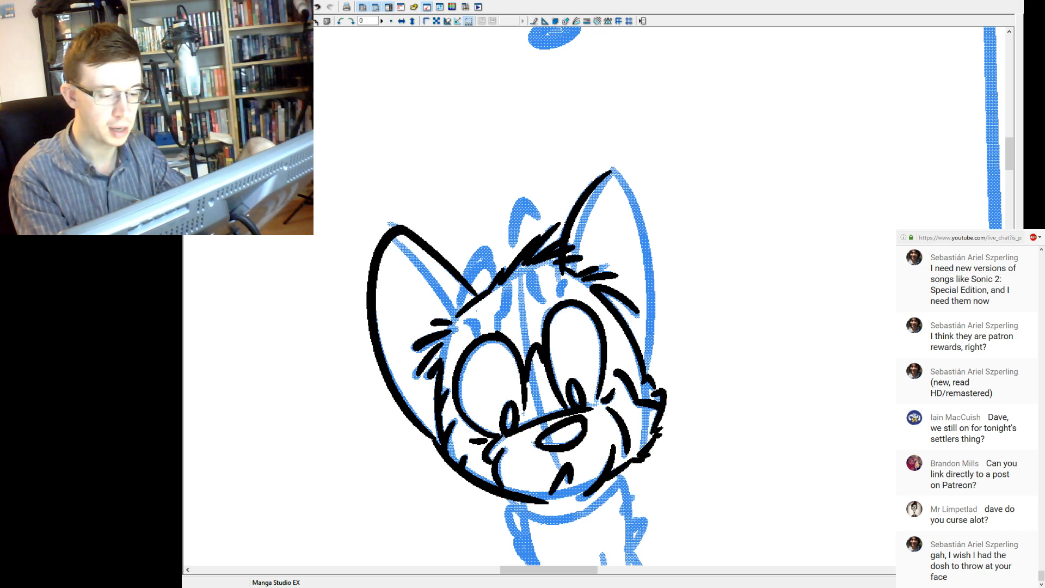
key("ctrl+z")
left_click_drag(612, 169, 560, 293)
key("ctrl+z")
left_click_drag(612, 170, 561, 274)
key("ctrl+z")
Ink the right-hand ear's left edge from the tip into the hair tuft and the curved inner line beside it.
left_click_drag(612, 170, 559, 293)
left_click_drag(613, 170, 572, 272)
key("ctrl+z")
left_click_drag(619, 161, 573, 254)
key("ctrl+z")
left_click_drag(613, 173, 577, 256)
key("ctrl+z")
mouse_move(615, 171)
left_mouse_down()
mouse_move(587, 213)
mouse_move(577, 273)
left_mouse_up()
key("ctrl+z")
left_click_drag(614, 169, 576, 270)
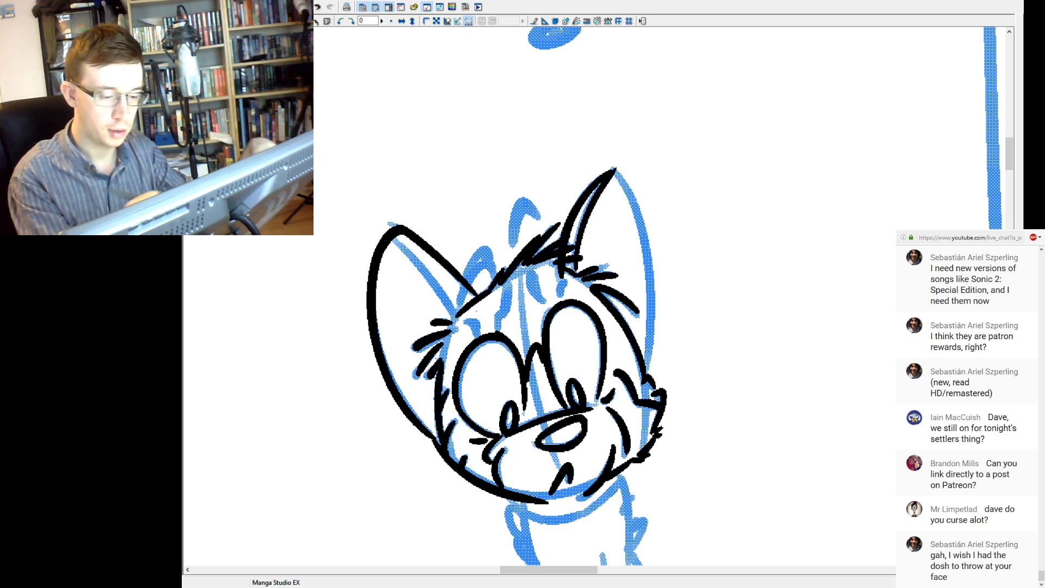
left_click_drag(650, 373, 608, 164)
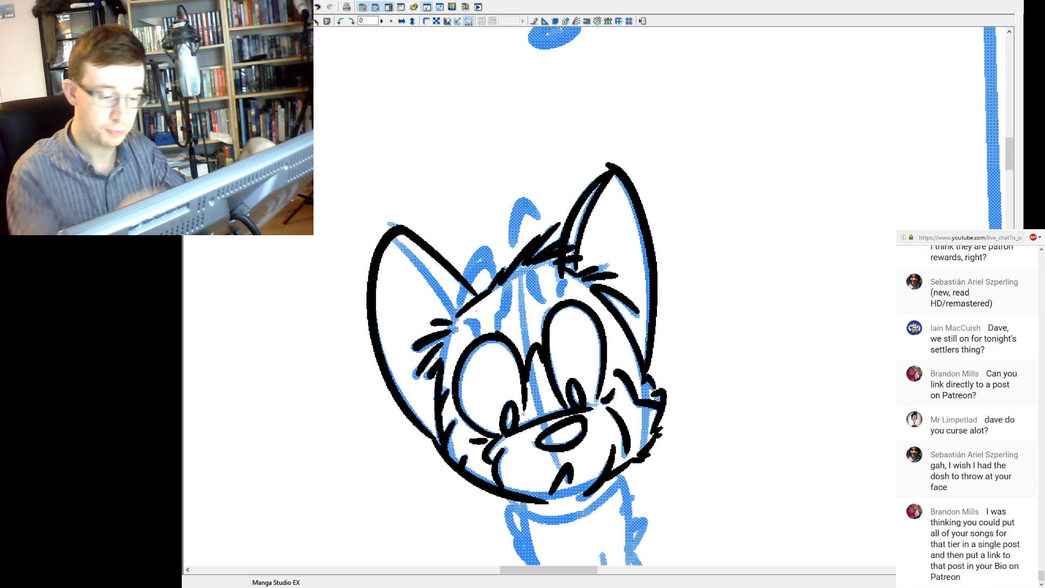
key("ctrl+z")
left_click_drag(651, 373, 607, 161)
key("ctrl+z")
left_click_drag(649, 373, 612, 170)
key("ctrl+z")
left_click_drag(649, 373, 615, 156)
key("ctrl+z")
mouse_move(649, 372)
left_mouse_down()
mouse_move(613, 180)
mouse_move(599, 164)
mouse_move(646, 362)
mouse_move(612, 174)
left_mouse_up()
key("ctrl+z")
key("ctrl+z")
left_click_drag(649, 374, 606, 145)
key("ctrl+z")
mouse_move(651, 372)
left_mouse_down()
mouse_move(647, 309)
mouse_move(605, 163)
left_mouse_up()
key("ctrl+z")
left_click_drag(651, 374, 610, 155)
key("ctrl+z")
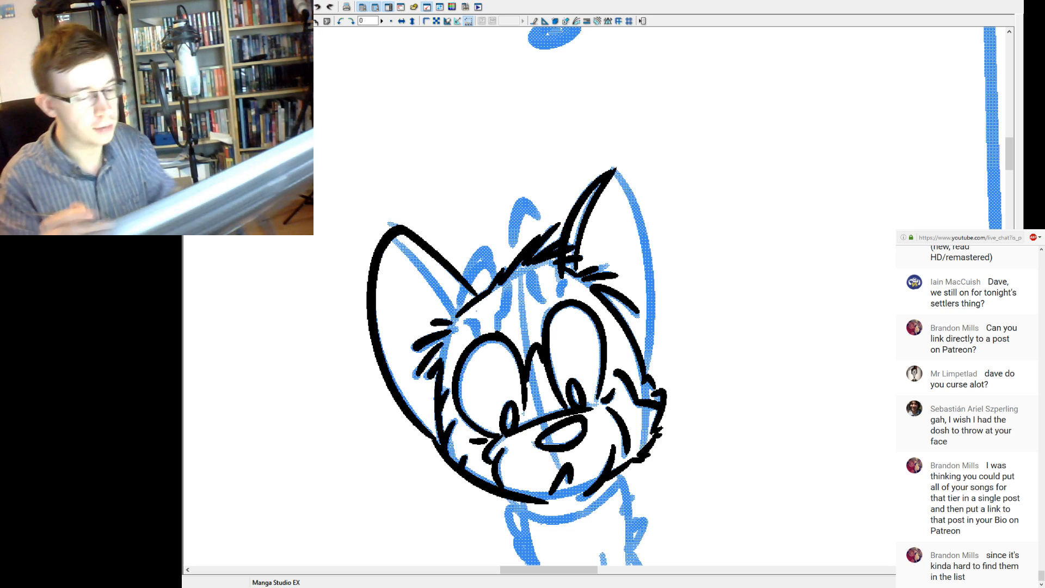
mouse_move(653, 375)
left_mouse_down()
mouse_move(648, 233)
mouse_move(599, 155)
left_mouse_up()
key("ctrl+z")
mouse_move(653, 374)
left_mouse_down()
mouse_move(641, 198)
mouse_move(585, 131)
left_mouse_up()
key("ctrl+z")
left_click_drag(652, 373, 555, 120)
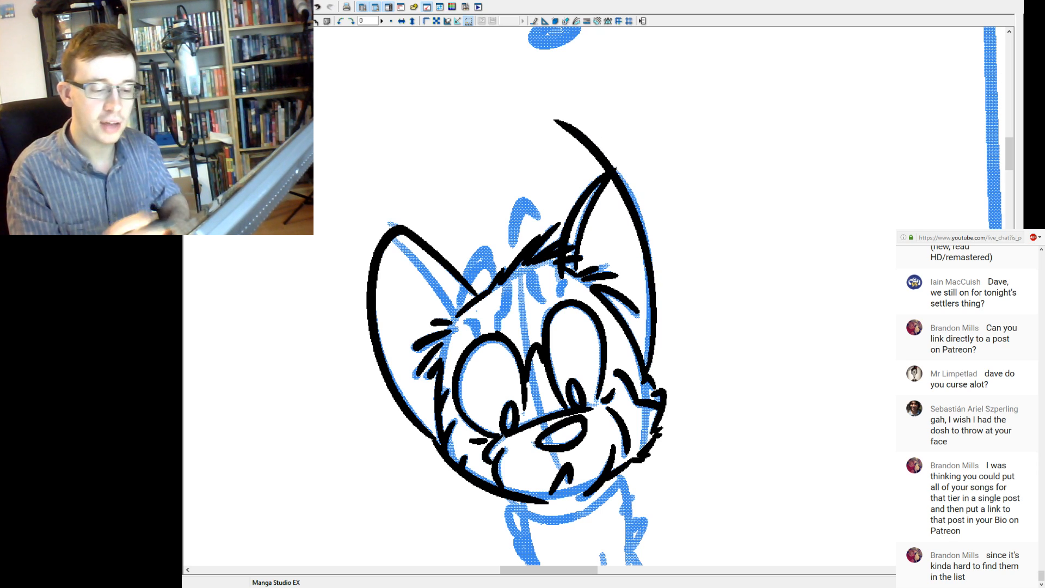
key("ctrl+z")
mouse_move(649, 374)
left_mouse_down()
mouse_move(648, 235)
mouse_move(574, 129)
left_mouse_up()
key("ctrl+z")
key("ctrl+y")
key("ctrl+z")
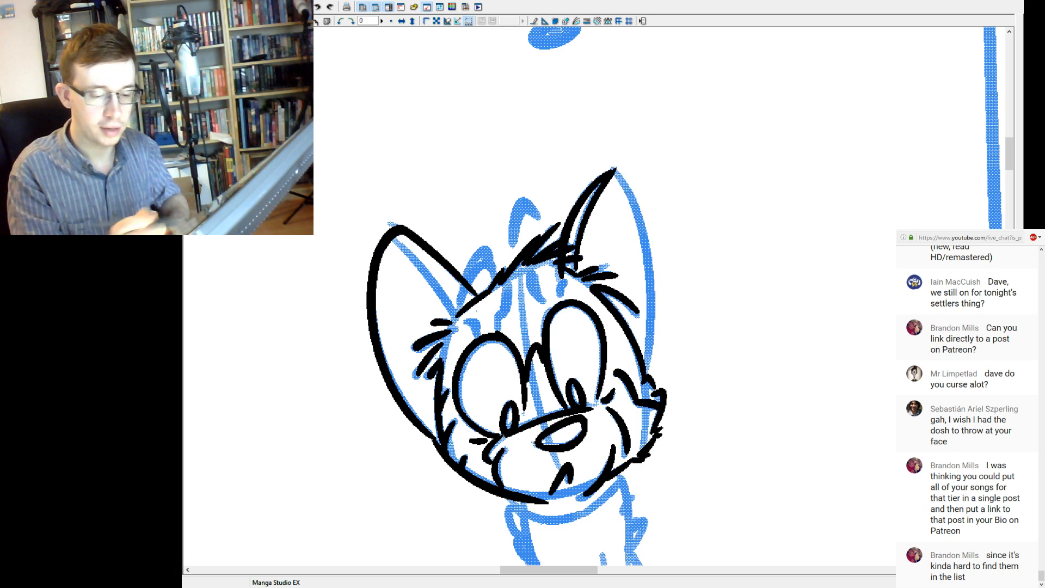
Ink the right-hand ear's outer curve from the cheek up past the tip, and erase the part overshooting the tip.
left_click_drag(651, 374, 584, 147)
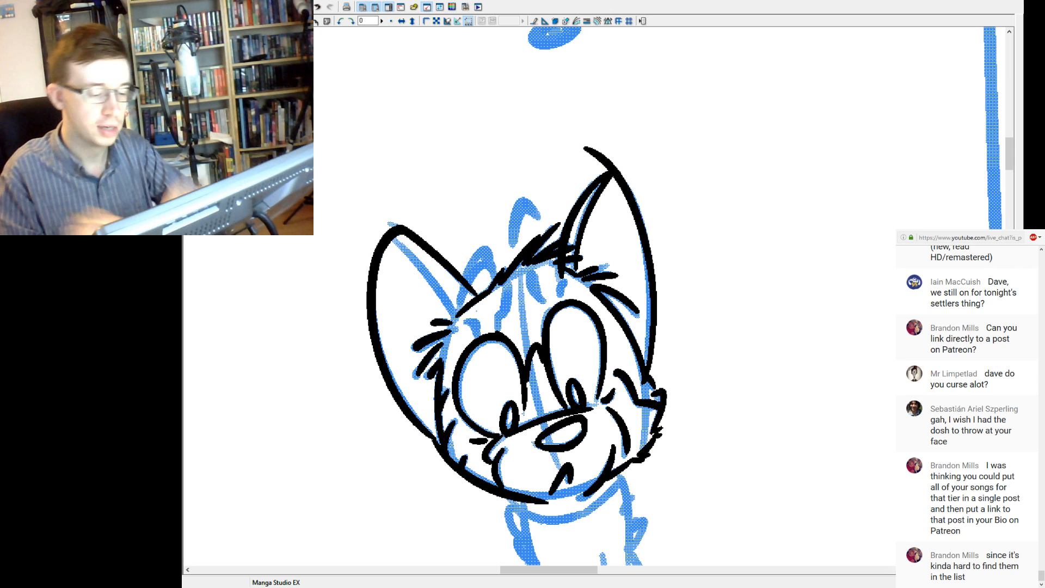
key("ctrl+z")
key("ctrl+y")
key("ctrl+z")
key("ctrl+y")
key("ctrl+z")
key("ctrl+y")
key("ctrl+z")
key("ctrl+y")
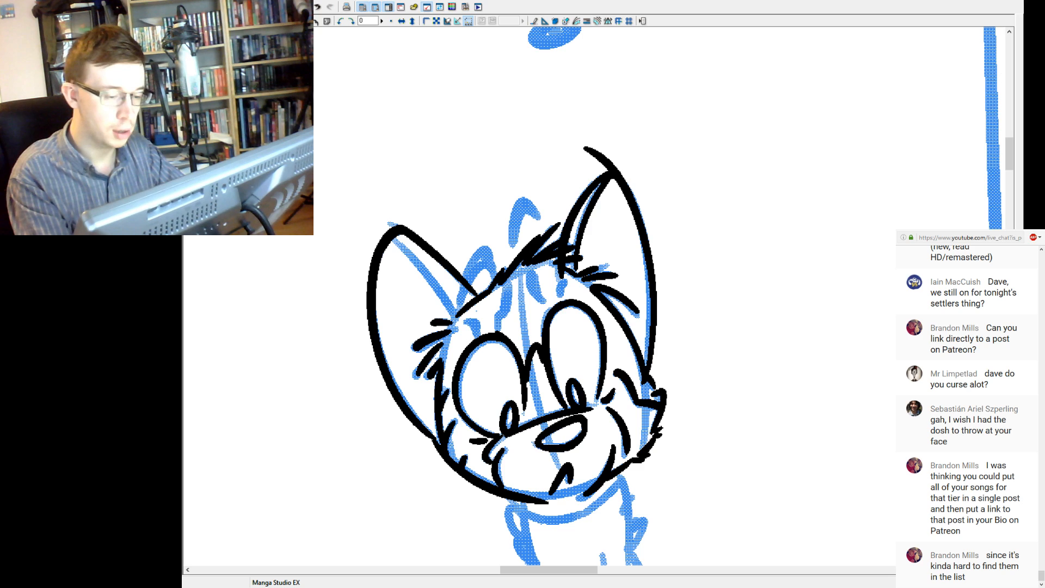
left_click_drag(584, 147, 613, 167)
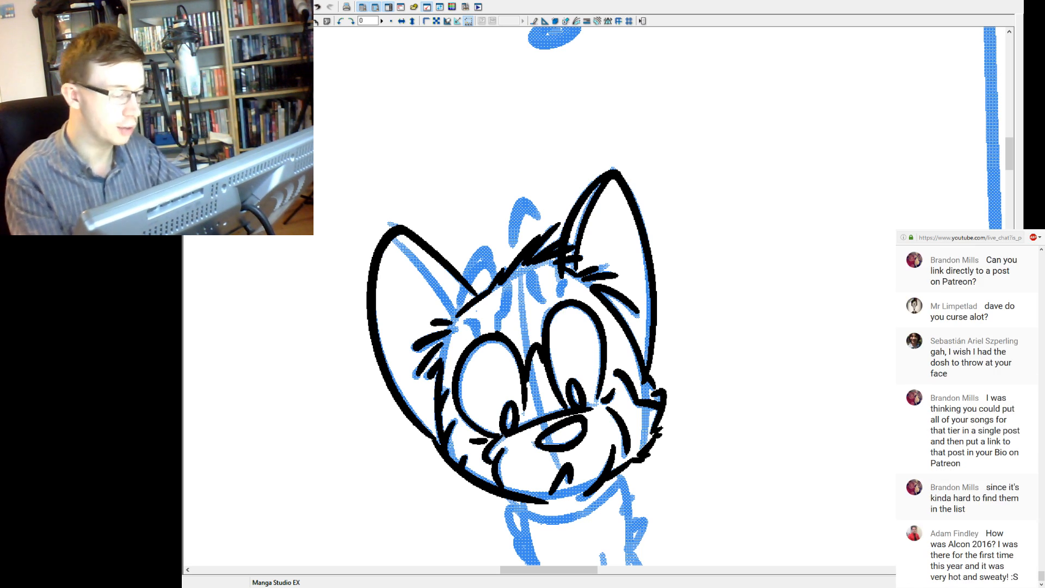
Ink the small fur markings on the forehead above the left-hand eye.
left_click_drag(472, 320, 479, 336)
key("ctrl+z")
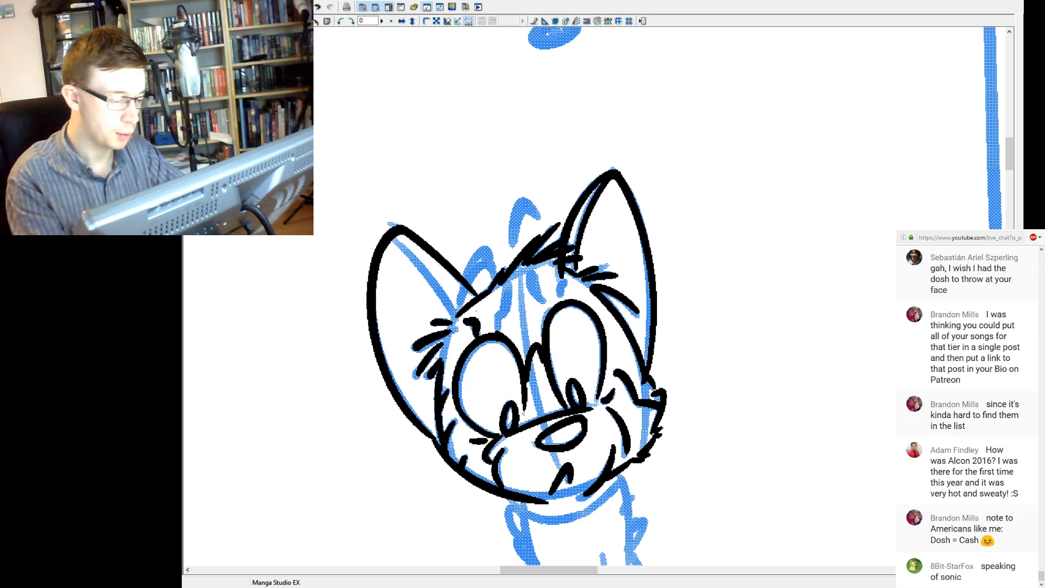
left_click_drag(496, 329, 507, 283)
key("ctrl+z")
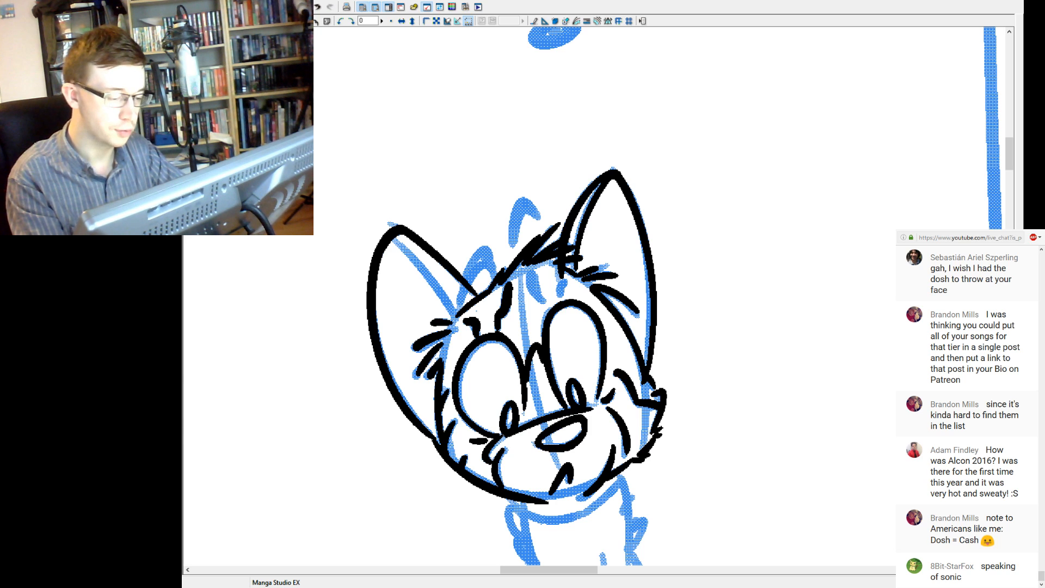
Ink the short forehead markings above the right-hand eye and clean up the ear lines running into the hair tuft.
mouse_move(528, 271)
left_mouse_down()
mouse_move(543, 302)
mouse_move(531, 282)
mouse_move(537, 302)
mouse_move(532, 289)
mouse_move(565, 282)
mouse_move(561, 267)
left_mouse_up()
key("ctrl+z")
key("ctrl+z")
key("ctrl+z")
key("ctrl+z")
key("ctrl+z")
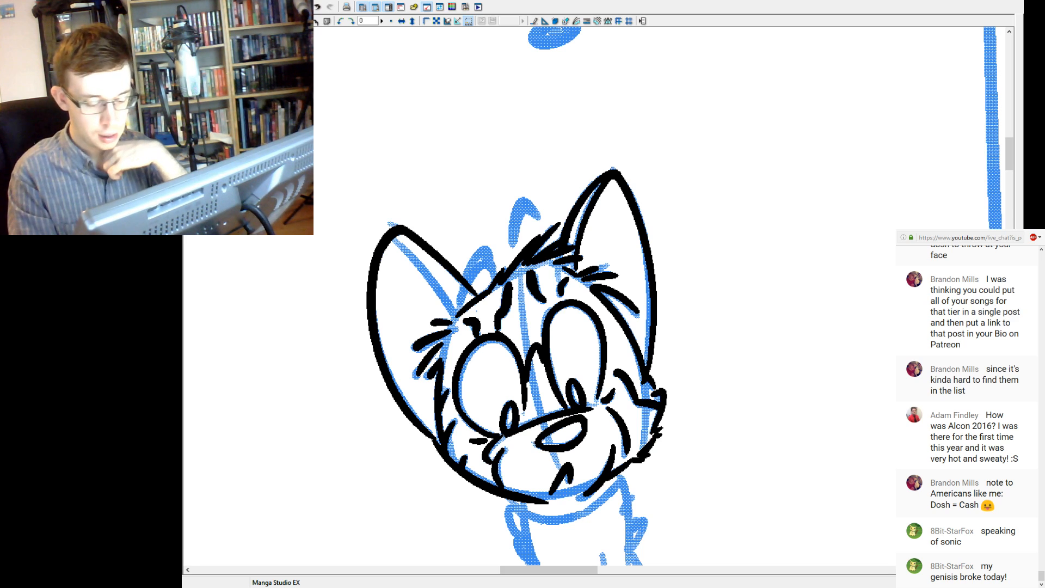
key("ctrl+z")
key("ctrl+y")
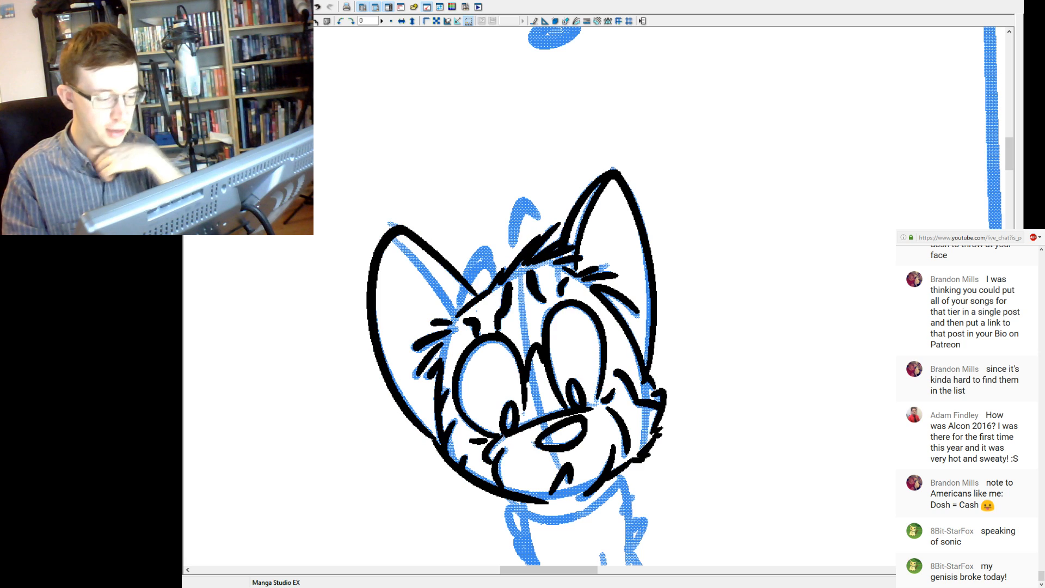
key("ctrl+z")
key("ctrl+y")
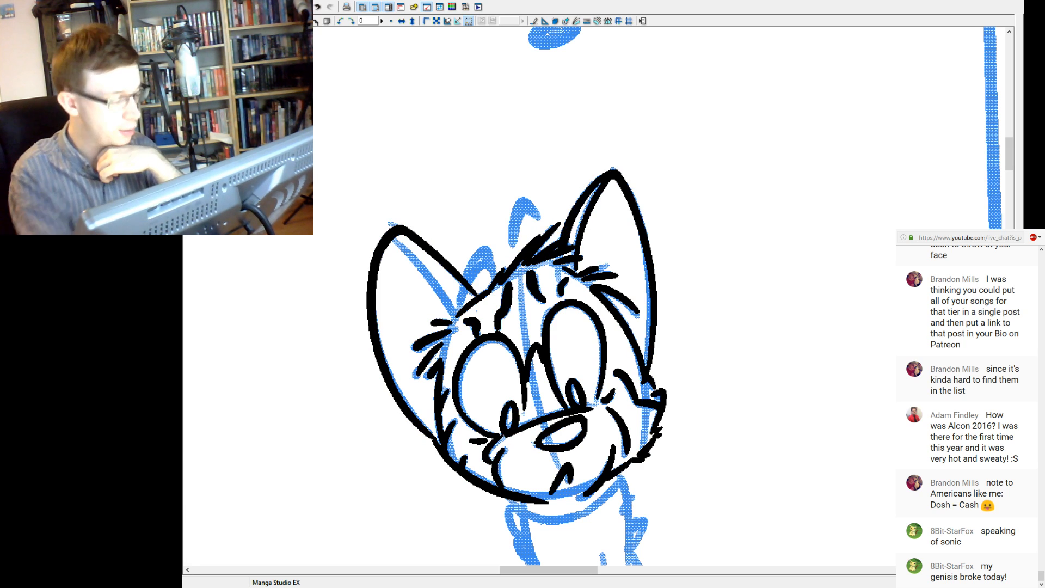
Ink the curved hair tuft rising from the head beside the left ear.
left_click_drag(487, 251, 460, 304)
mouse_move(482, 245)
left_mouse_down()
mouse_move(494, 274)
mouse_move(468, 262)
left_mouse_up()
key("ctrl+z")
key("ctrl+z")
key("ctrl+y")
key("ctrl+z")
key("ctrl+y")
mouse_move(484, 257)
left_mouse_down()
mouse_move(463, 300)
mouse_move(483, 260)
left_mouse_up()
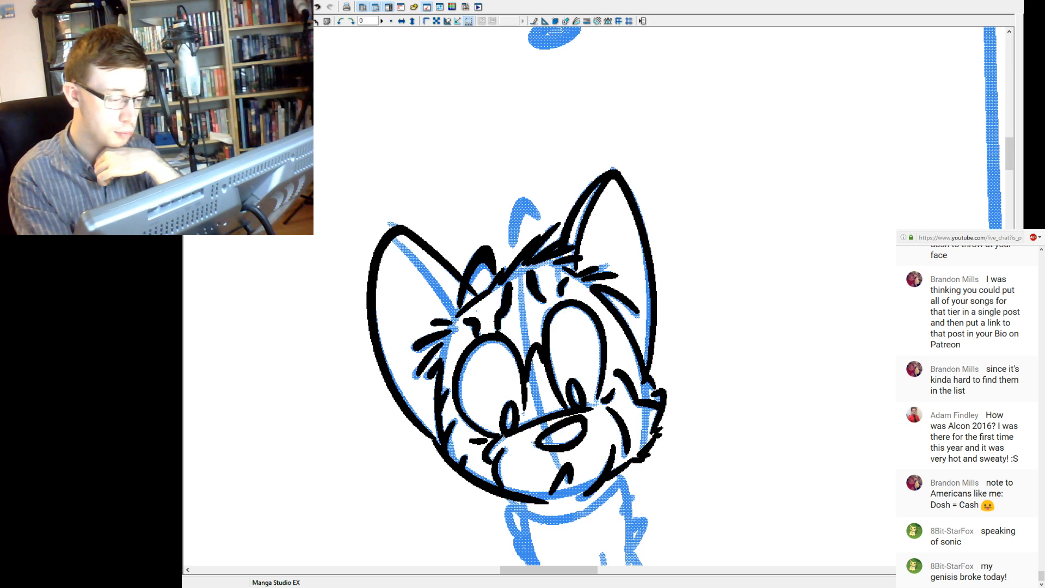
Ink both sides of the upper hair tuft sticking up at the top of the head.
left_click_drag(481, 265, 470, 282)
key("ctrl+z")
key("ctrl+y")
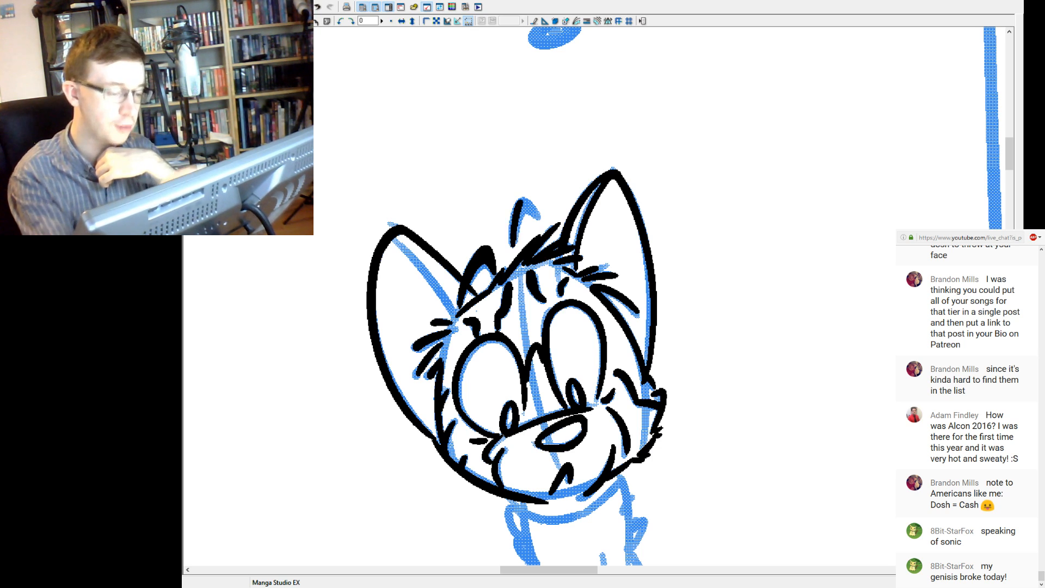
left_click_drag(517, 220, 541, 217)
key("ctrl+z")
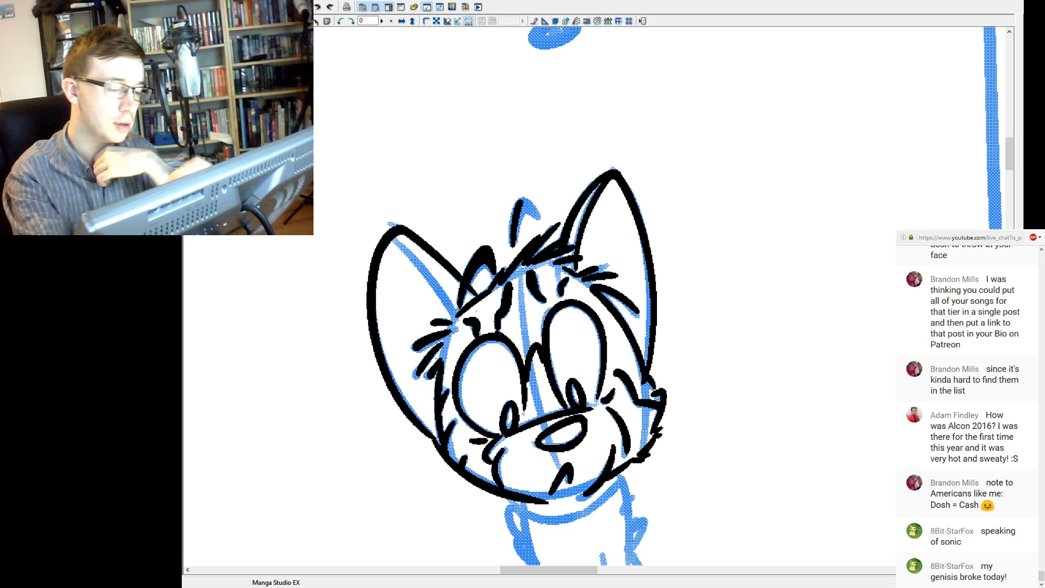
key("ctrl+y")
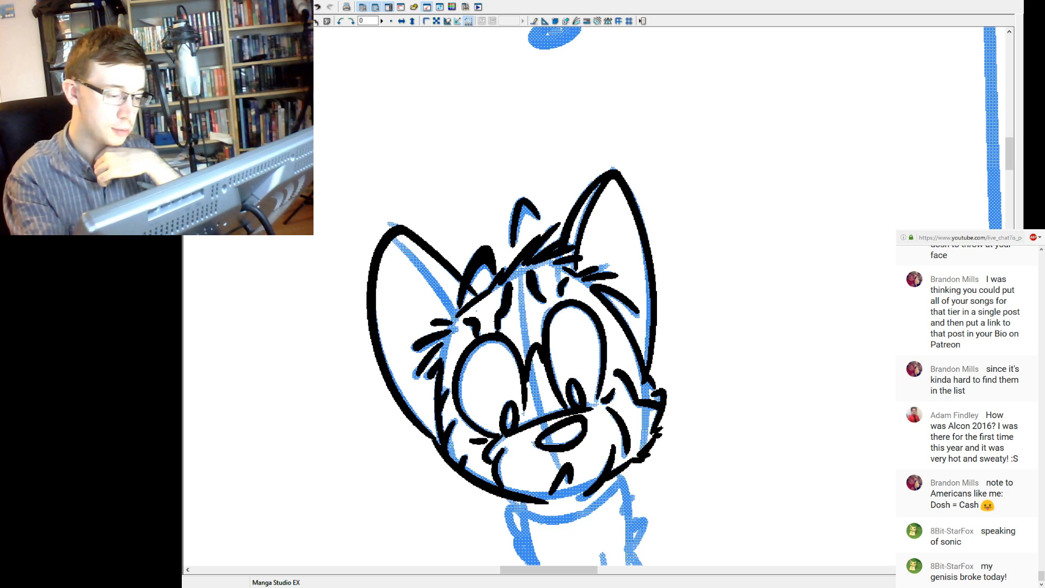
Redraw the curved line of the upper hair tuft sticking up at the top of the cat's head.
key("ctrl+z")
key("ctrl+y")
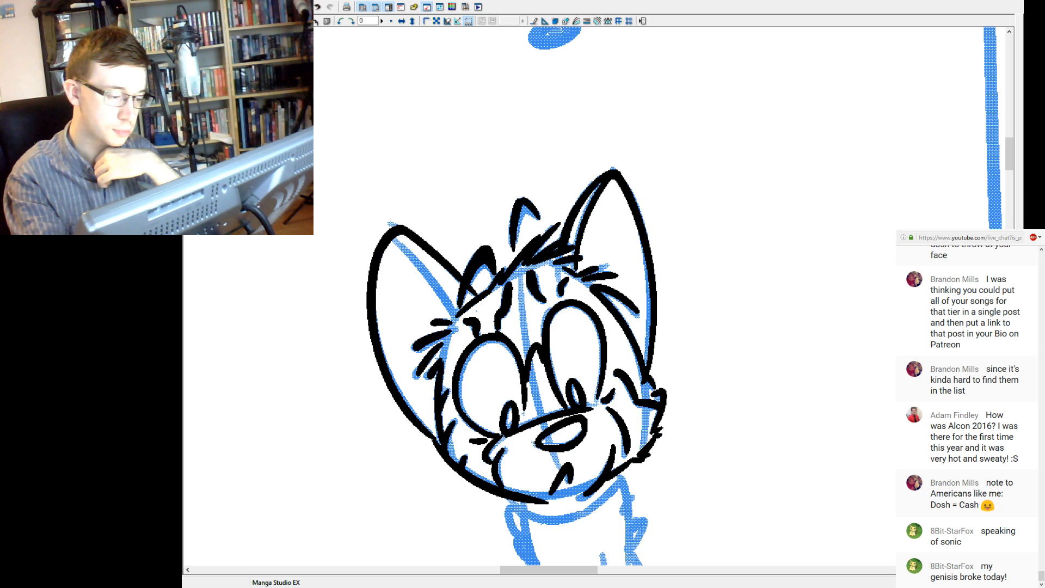
key("ctrl+z")
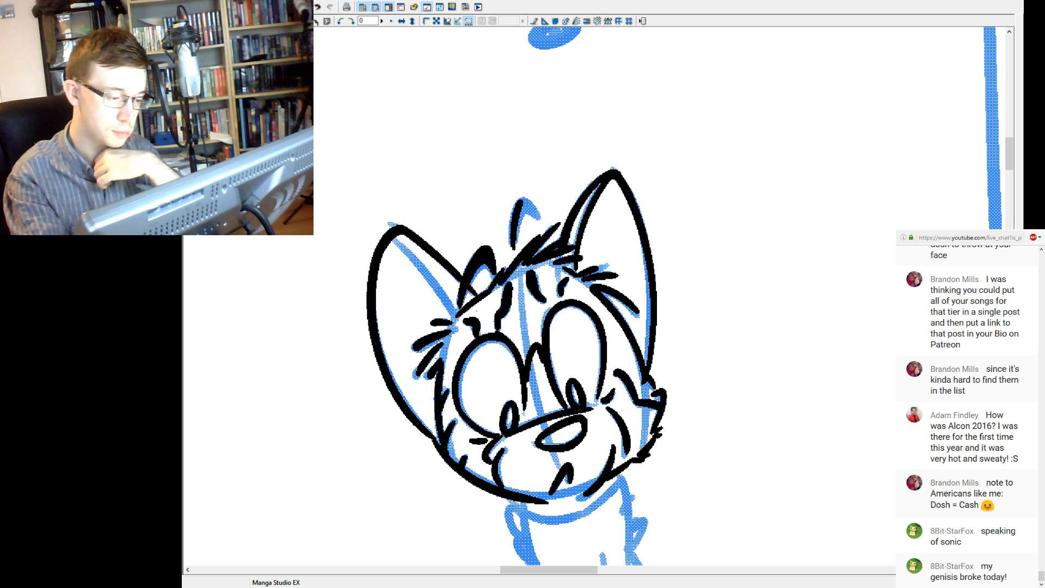
mouse_move(522, 201)
left_mouse_down()
mouse_move(538, 216)
mouse_move(515, 237)
left_mouse_up()
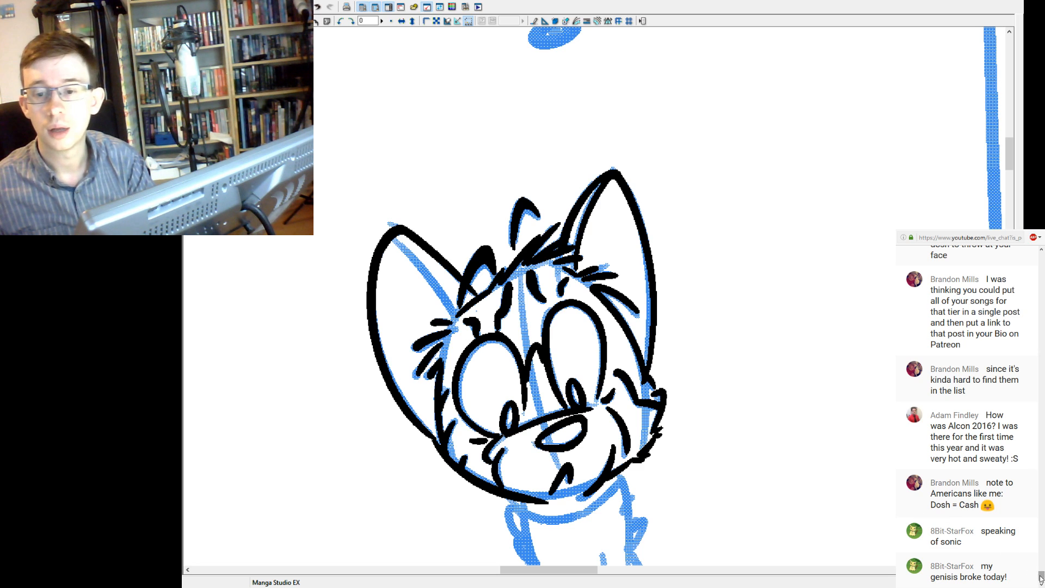
scroll(1042, 572, "up", 3)
left_click_drag(1042, 570, 1042, 565)
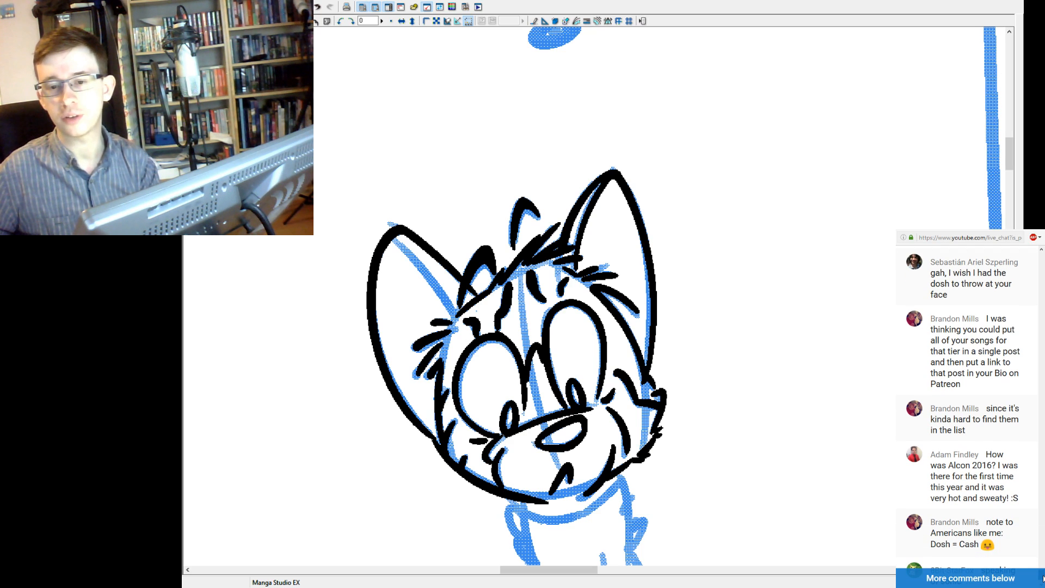
left_click(1043, 578)
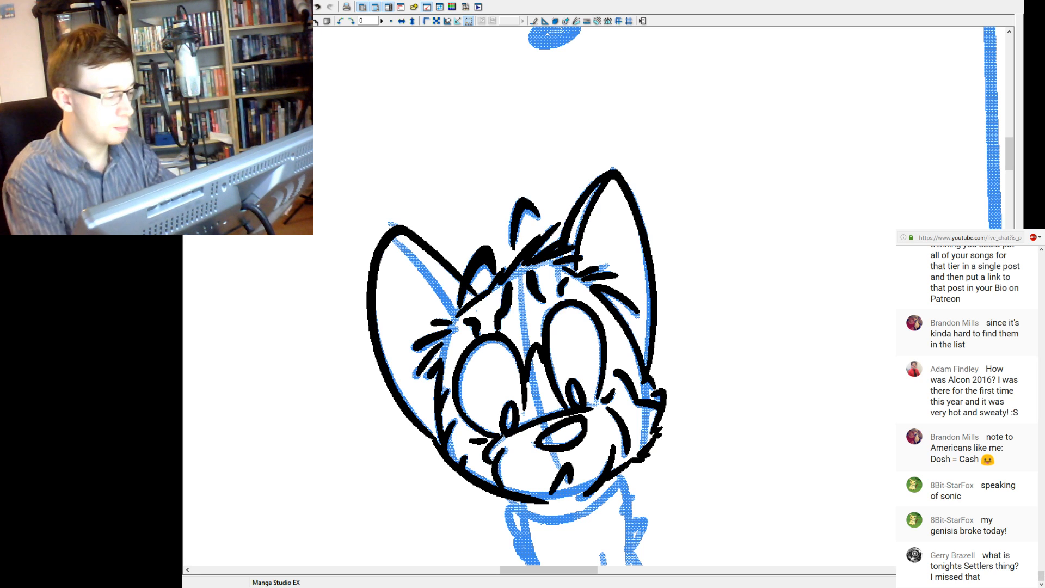
Ink the inner fold line of the left-hand ear from near its tip down to the head.
key("ctrl+z")
key("ctrl+y")
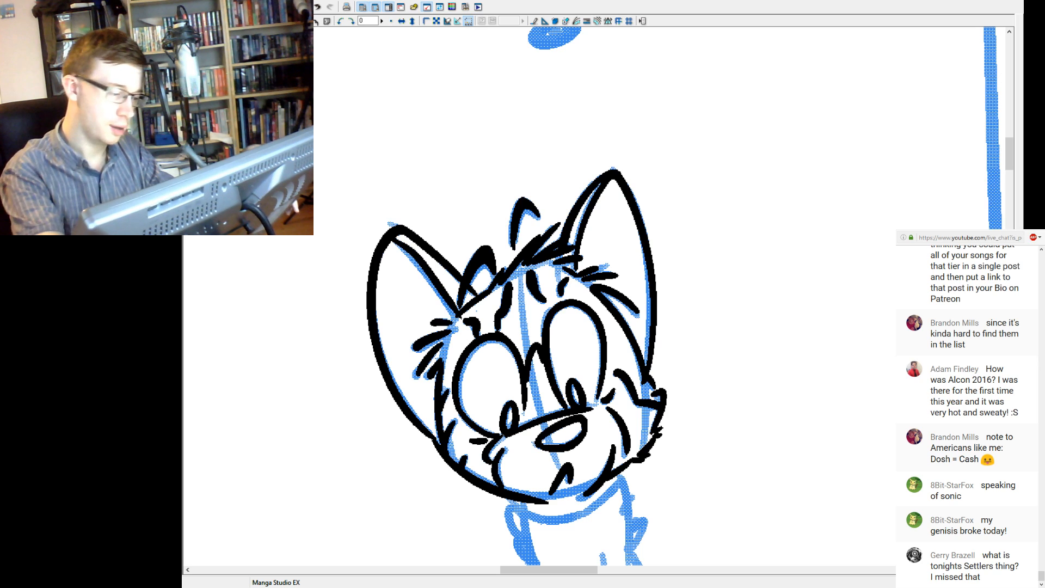
key("ctrl+y")
key("ctrl+z")
key("ctrl+y")
left_click_drag(447, 302, 455, 318)
key("ctrl+z")
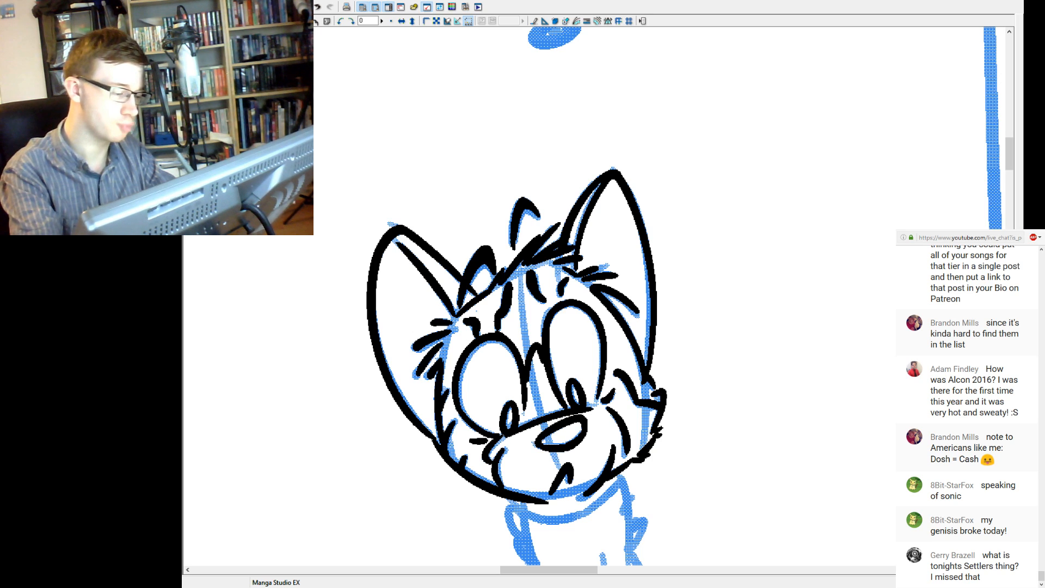
key("ctrl+z")
key("ctrl+y")
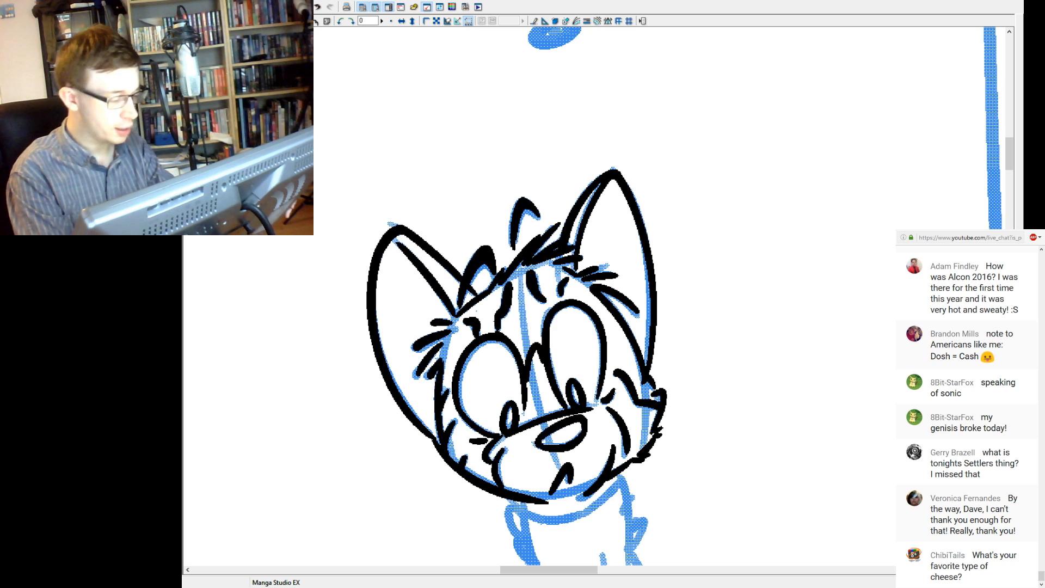
key("ctrl+minus")
key("ctrl+plus")
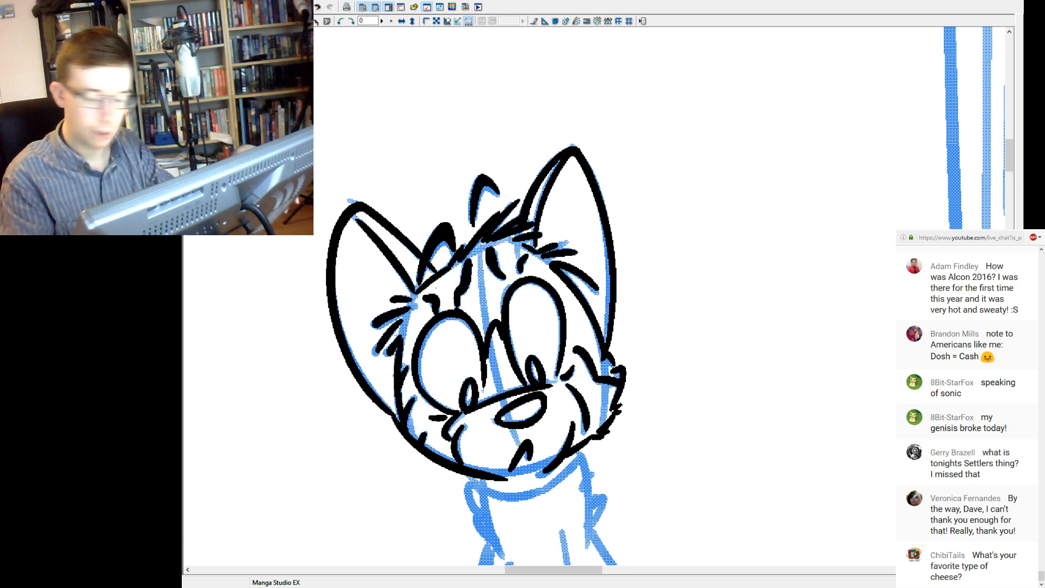
key("ctrl+z")
key("ctrl+y")
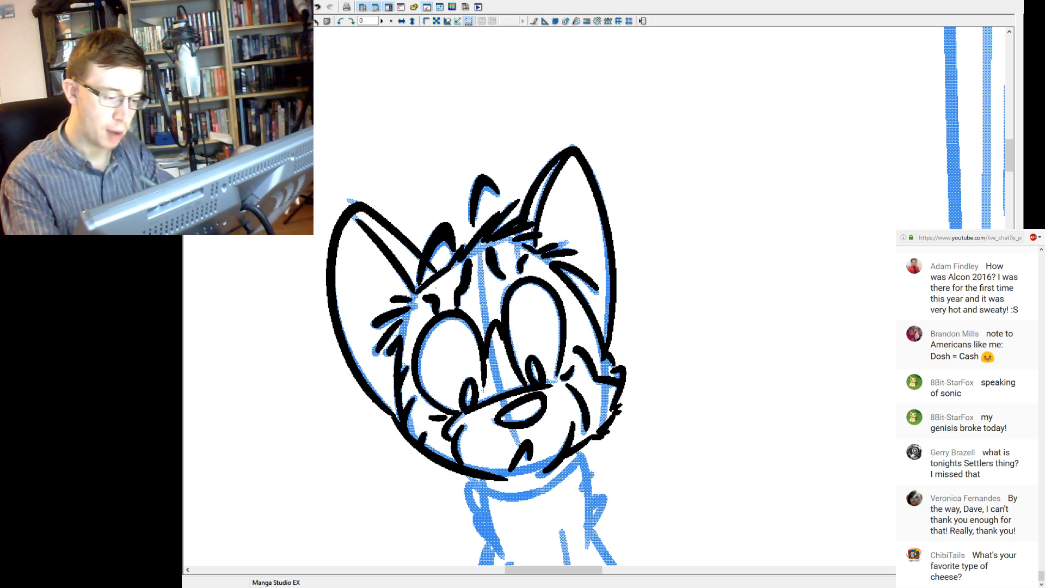
key("ctrl+z")
key("ctrl+y")
key("ctrl+z")
key("ctrl+y")
key("ctrl+z")
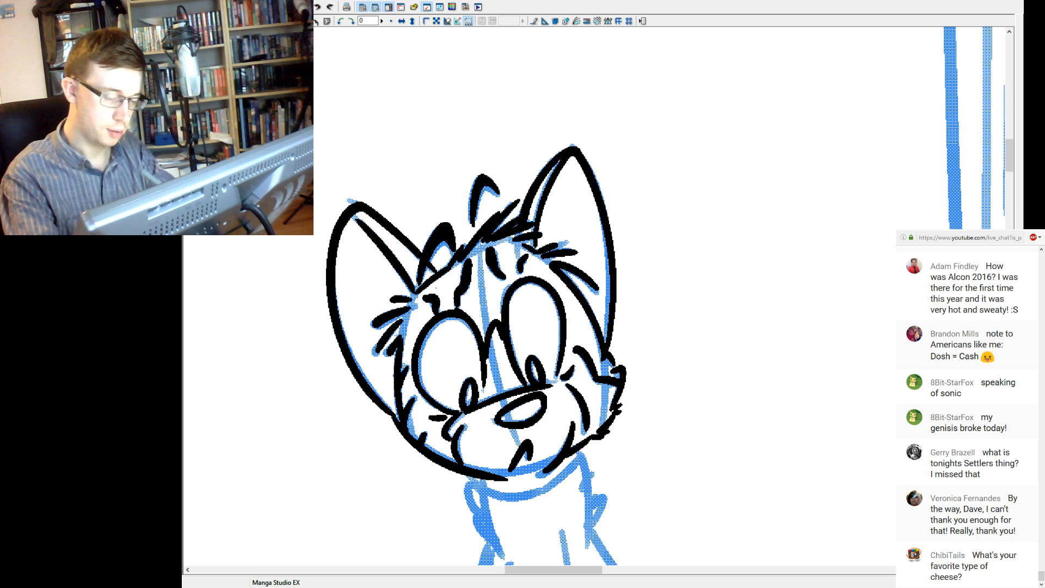
key("ctrl+y")
key("ctrl+z")
key("ctrl+y")
key("ctrl+z")
key("ctrl+plus")
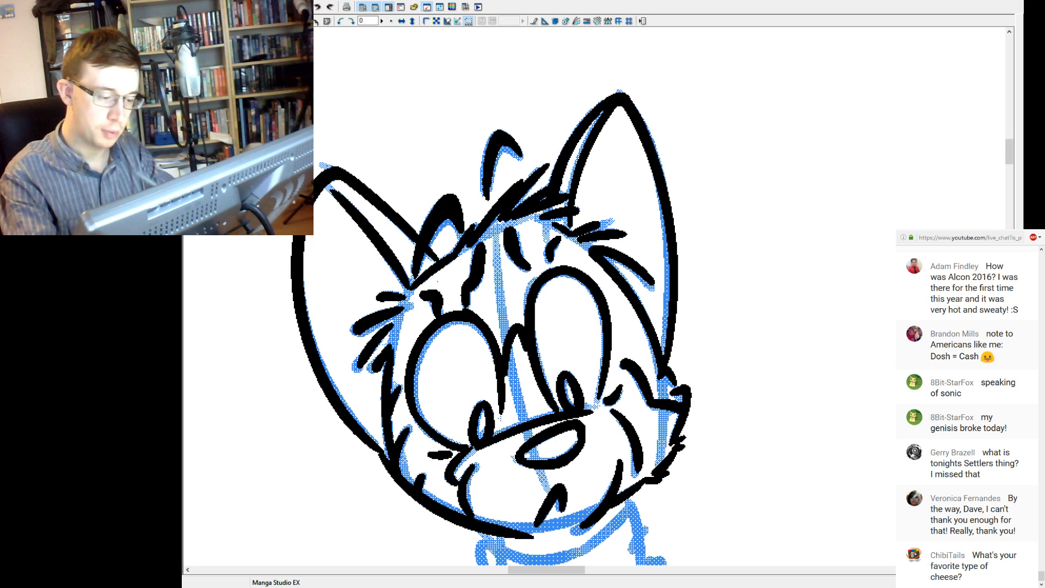
mouse_move(557, 276)
left_mouse_down()
mouse_move(574, 276)
mouse_move(594, 298)
left_mouse_up()
key("ctrl+z")
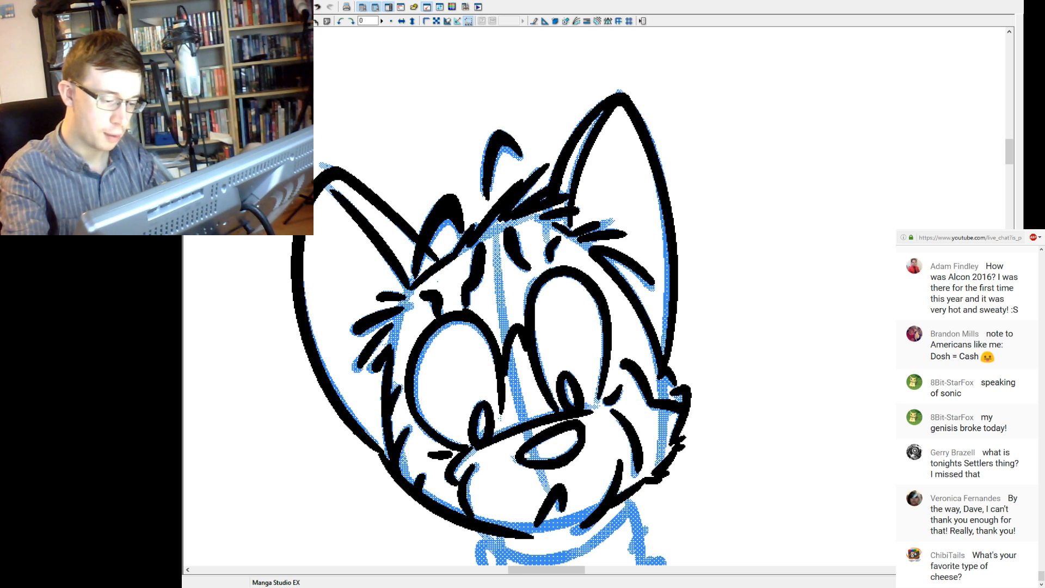
mouse_move(594, 299)
left_mouse_down()
mouse_move(602, 338)
mouse_move(603, 326)
left_mouse_up()
key("ctrl+z")
key("ctrl+y")
key("ctrl+z")
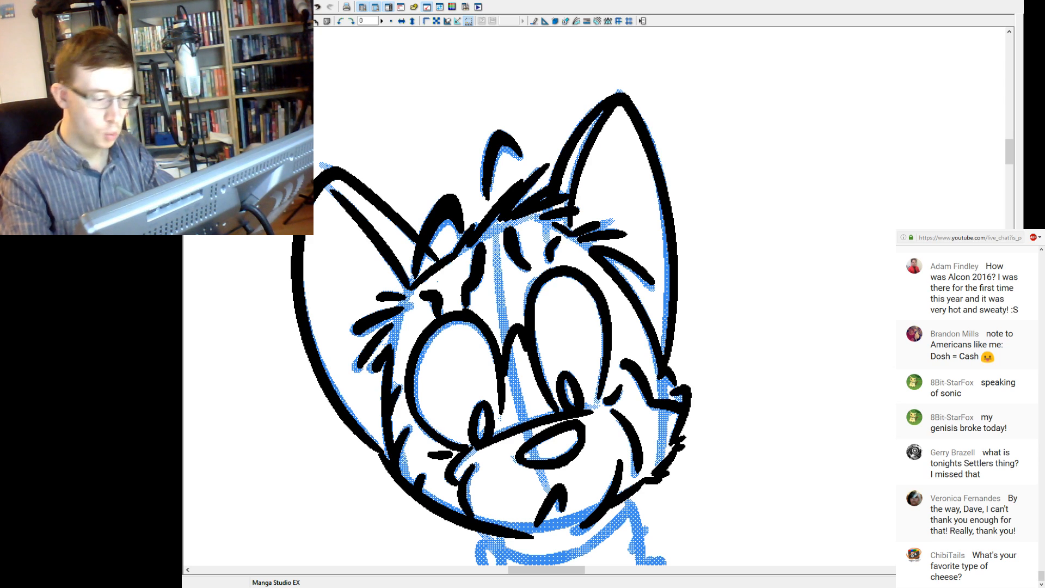
mouse_move(580, 270)
left_mouse_down()
mouse_move(607, 301)
mouse_move(608, 329)
left_mouse_up()
key("ctrl+z")
key("ctrl+z")
key("ctrl+z")
left_click_drag(606, 290, 610, 327)
key("ctrl+z")
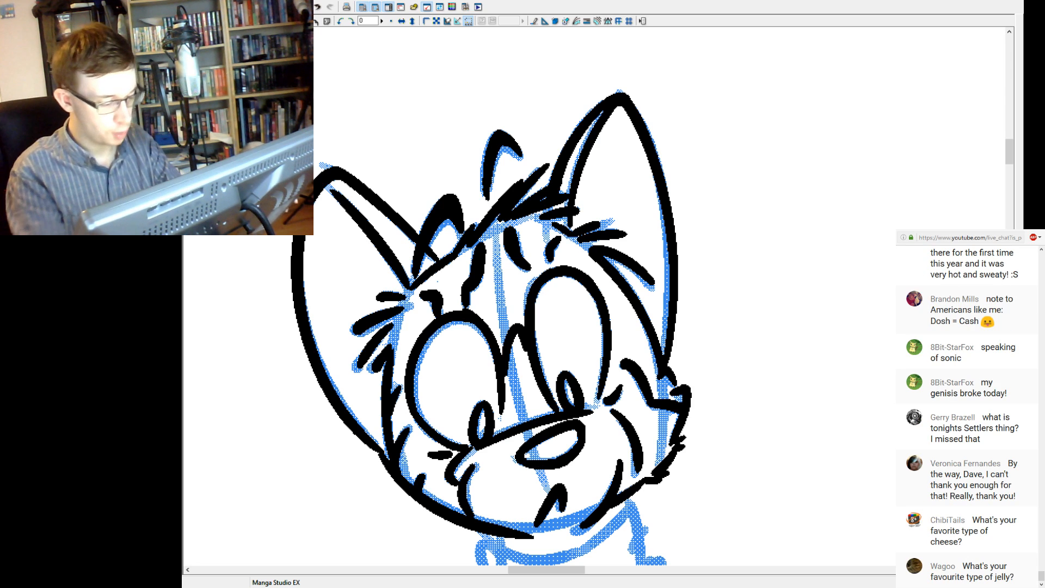
Ink the curved neckline directly below the cat's chin, from one side of the jaw to the other.
key("ctrl+minus")
key("ctrl+minus")
key("ctrl+minus")
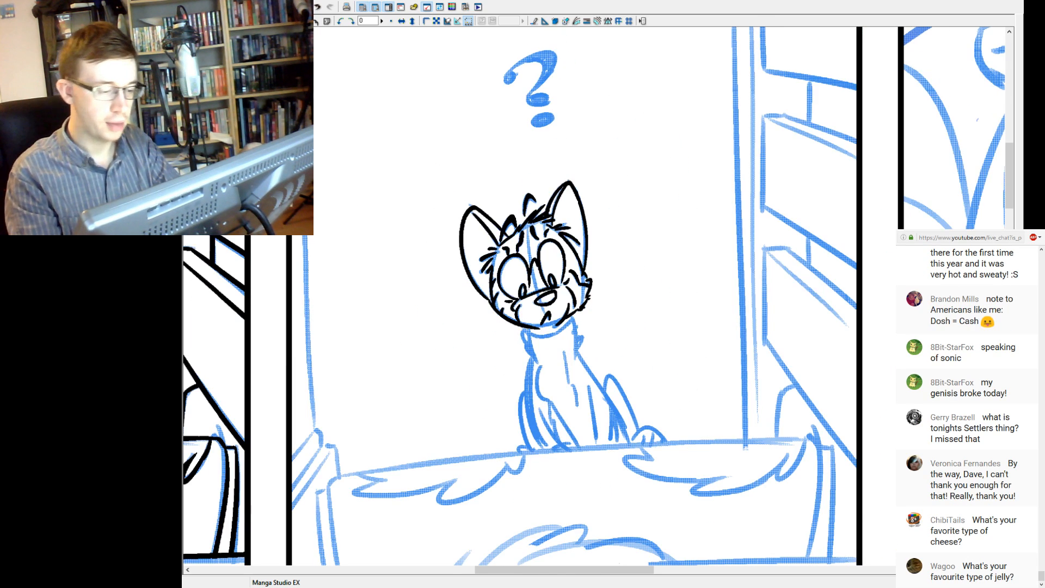
key("ctrl+plus")
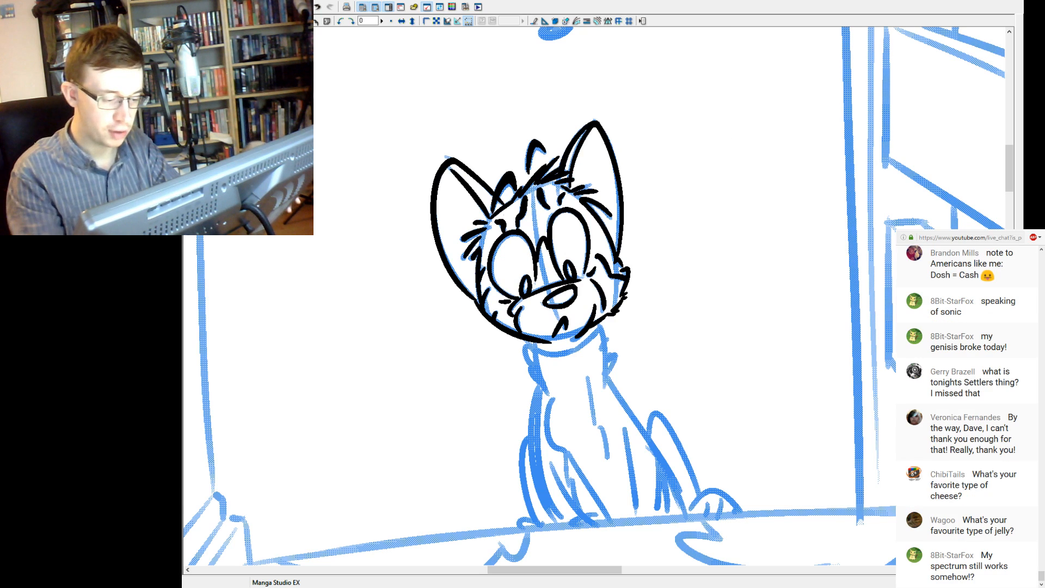
left_click_drag(532, 342, 535, 349)
left_click_drag(599, 322, 603, 331)
left_click_drag(533, 349, 579, 356)
key("ctrl+z")
key("ctrl+z")
key("ctrl+z")
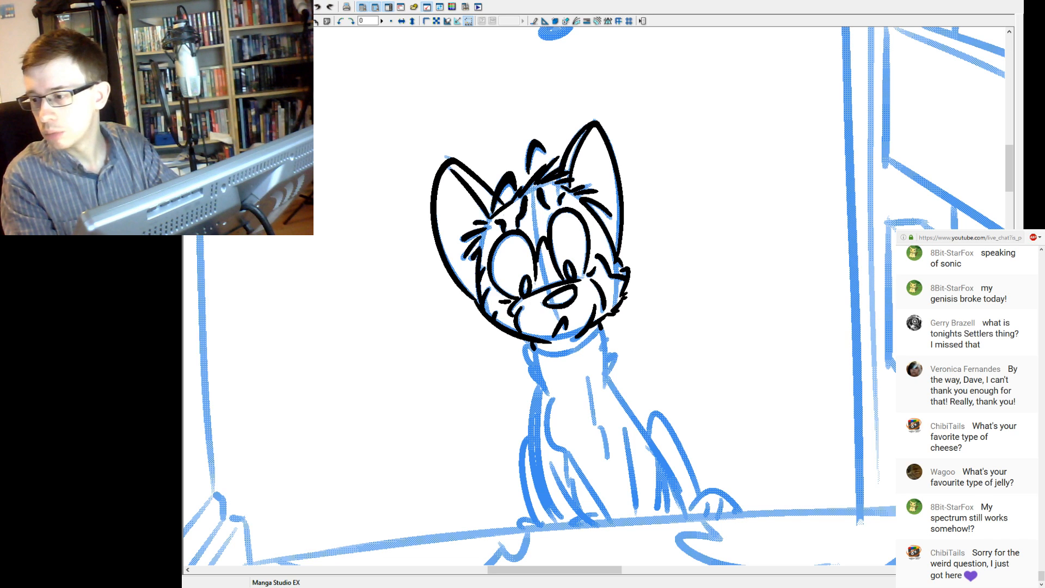
mouse_move(535, 349)
left_mouse_down()
mouse_move(579, 354)
mouse_move(601, 327)
left_mouse_up()
key("ctrl+z")
key("ctrl+z")
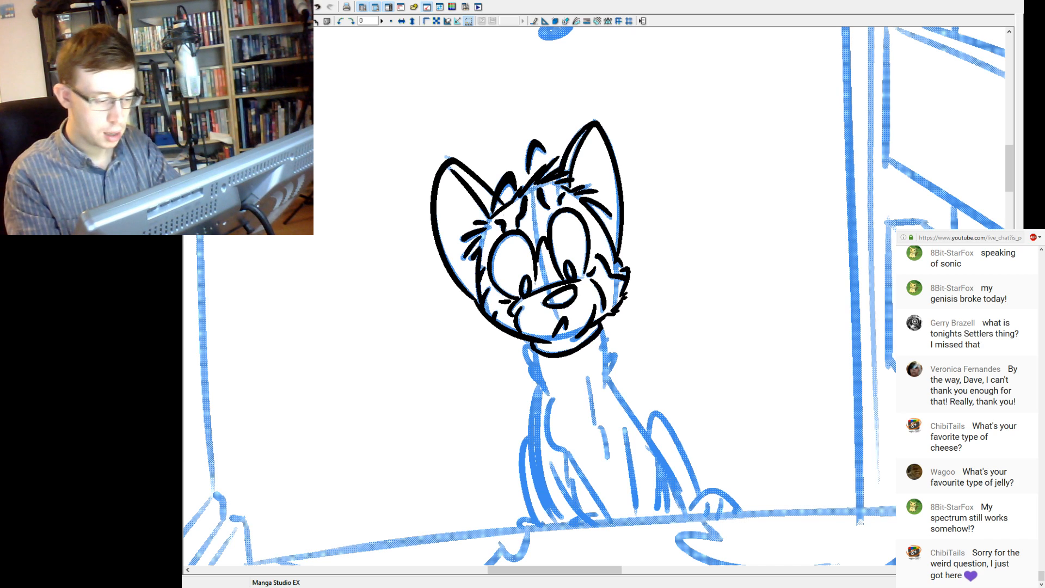
mouse_move(536, 348)
left_mouse_down()
mouse_move(578, 353)
mouse_move(564, 354)
left_mouse_up()
key("ctrl+z")
key("ctrl+z")
key("ctrl+z")
key("ctrl+z")
key("ctrl+z")
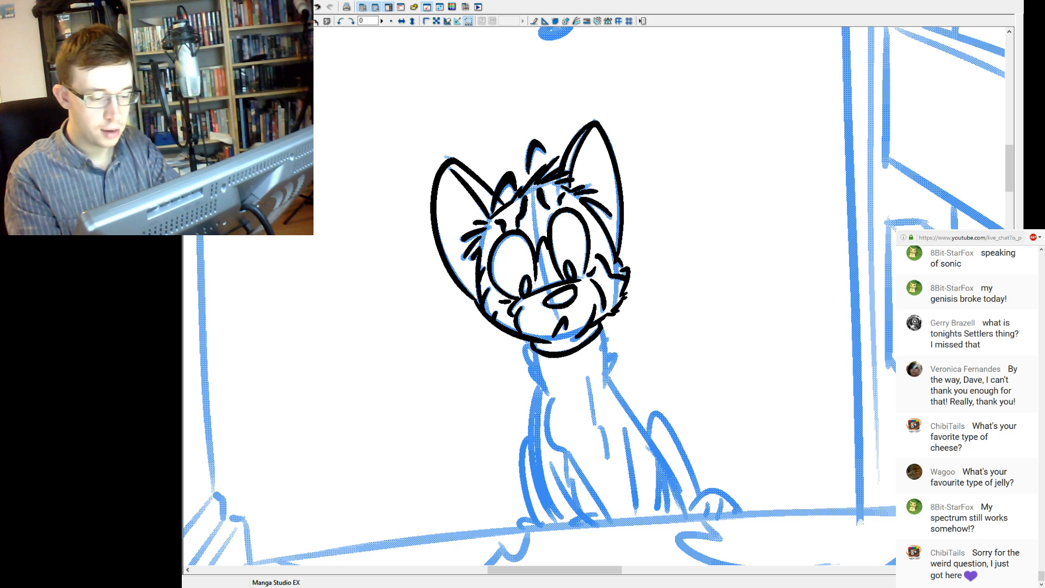
Ink the jagged fur on both sides of the neck and the inner lines running down the chest and front leg.
left_click_drag(547, 393, 522, 345)
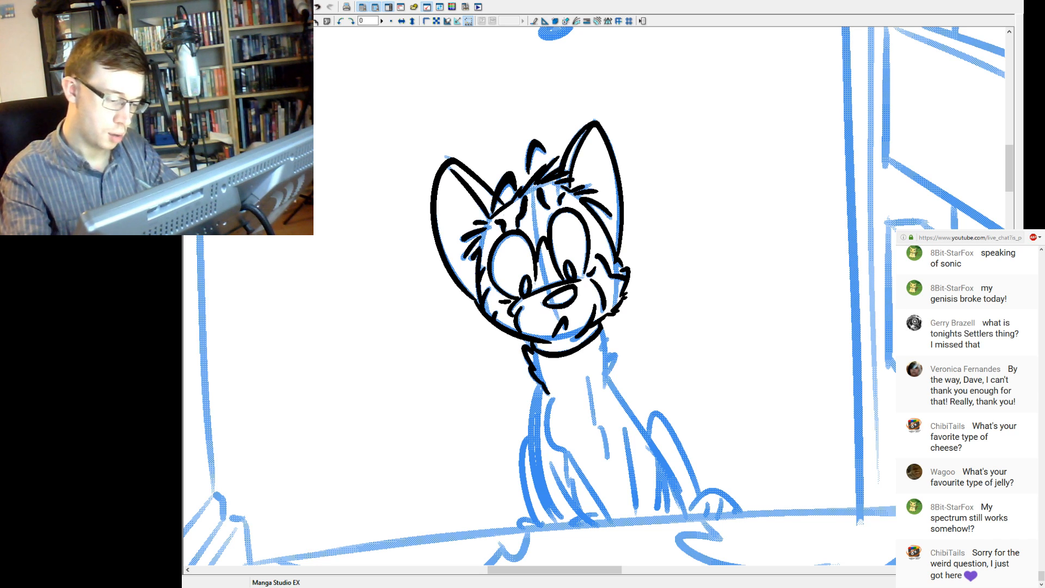
mouse_move(608, 335)
left_mouse_down()
mouse_move(594, 423)
mouse_move(608, 461)
mouse_move(598, 394)
mouse_move(619, 448)
left_mouse_up()
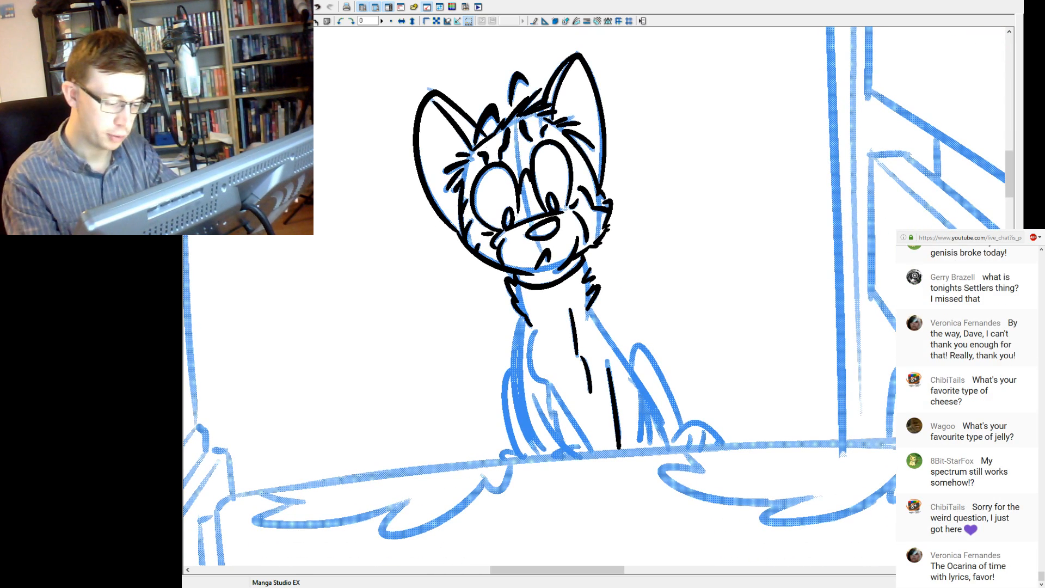
Ink the left-hand front leg with its curved shoulder line and the two long lines slanting down to the ledge.
mouse_move(548, 384)
left_mouse_down()
mouse_move(600, 461)
mouse_move(533, 401)
left_mouse_up()
key("ctrl+z")
left_click_drag(577, 459, 529, 395)
key("ctrl+z")
left_click_drag(535, 332, 539, 381)
key("ctrl+z")
left_click_drag(539, 329, 550, 384)
key("ctrl+z")
left_click_drag(537, 330, 551, 385)
key("ctrl+z")
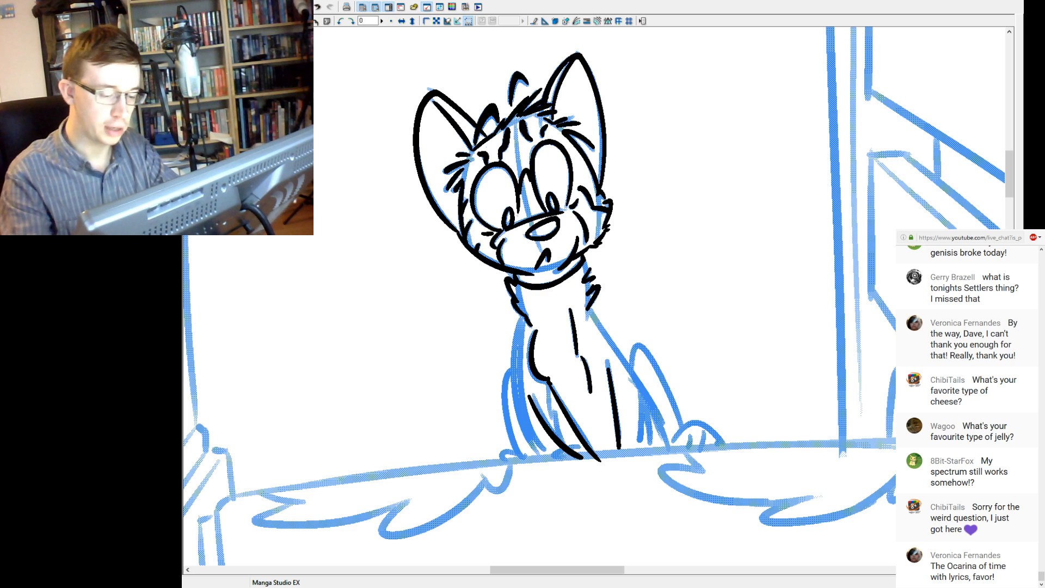
Ink the short line beside the right-hand front leg and the long body outline sloping down from the right side of the neck.
left_click_drag(646, 402, 643, 443)
key("ctrl+z")
left_click_drag(643, 401, 640, 445)
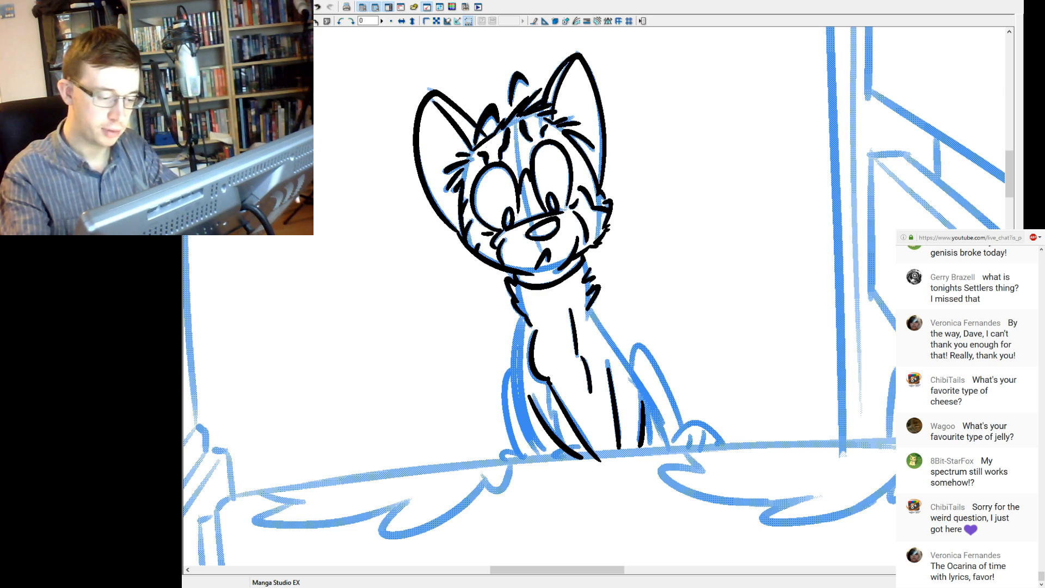
left_click_drag(592, 308, 670, 422)
key("ctrl+z")
left_click_drag(591, 308, 662, 419)
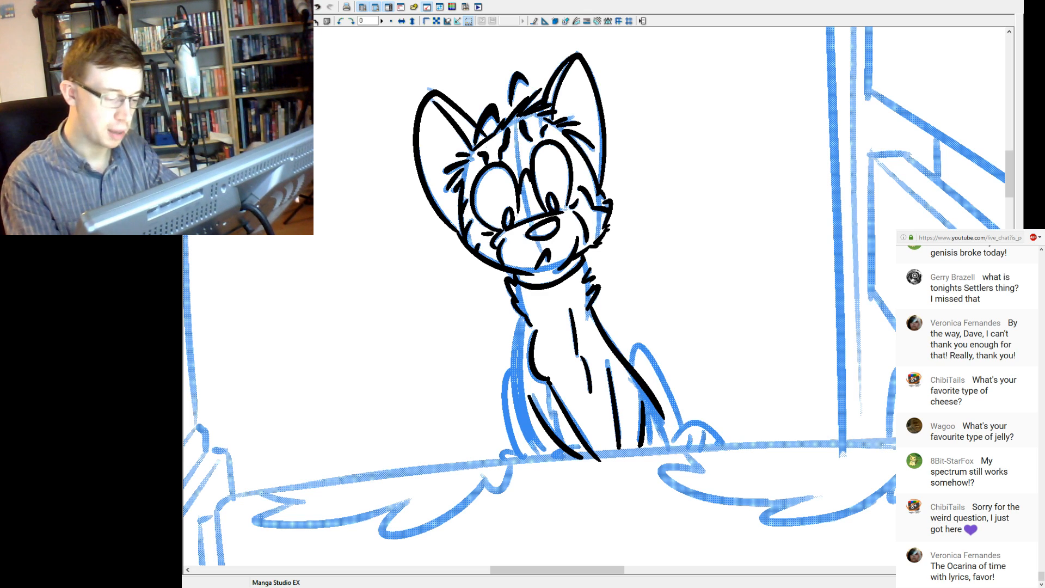
Ink the body outline below the left side of the neck and the outer curve of the left-hand hind leg.
left_click_drag(530, 314, 534, 441)
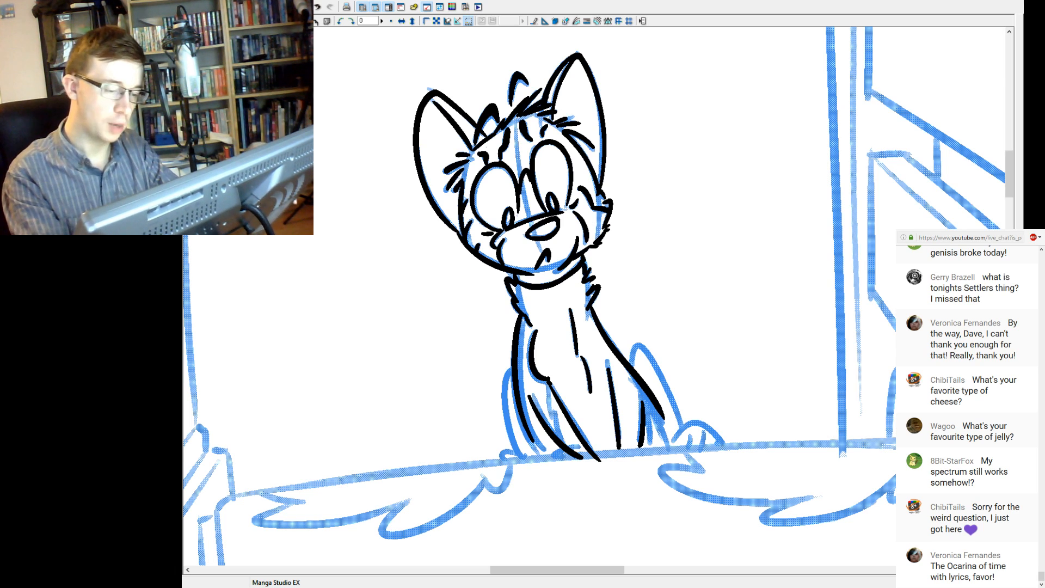
mouse_move(512, 365)
left_mouse_down()
mouse_move(504, 391)
mouse_move(534, 471)
mouse_move(507, 421)
mouse_move(511, 371)
left_mouse_up()
key("ctrl+z")
key("ctrl+z")
left_click_drag(522, 457, 509, 366)
key("ctrl+z")
left_click_drag(521, 460, 511, 367)
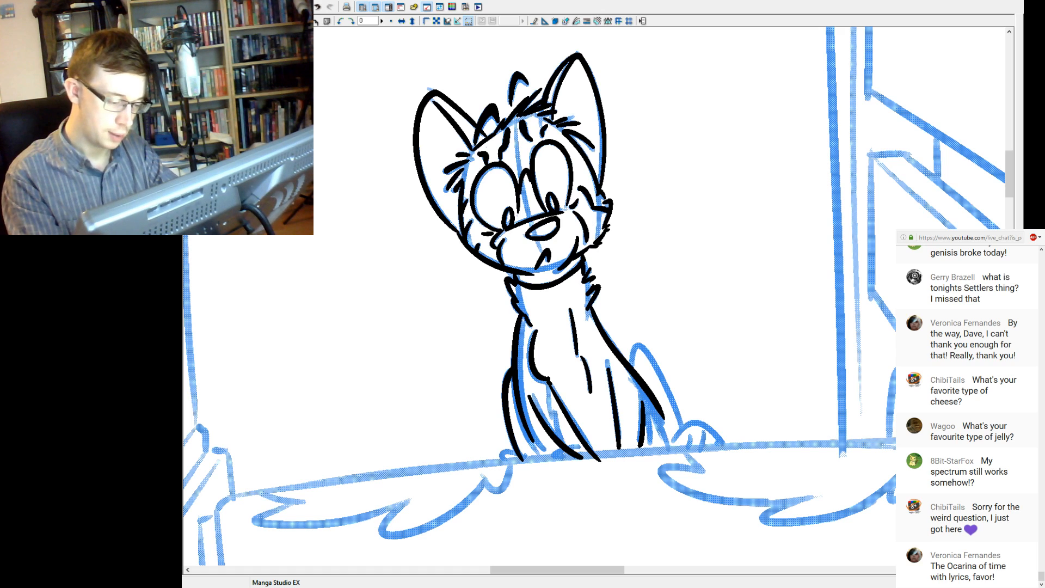
Ink the right-hand hind leg with its paw and toes, plus the short inner line running down to the ledge.
mouse_move(632, 353)
left_mouse_down()
mouse_move(668, 387)
mouse_move(678, 417)
left_mouse_up()
left_click_drag(668, 380, 682, 428)
key("ctrl+z")
mouse_move(671, 388)
left_mouse_down()
mouse_move(683, 428)
mouse_move(735, 445)
mouse_move(705, 431)
mouse_move(724, 441)
mouse_move(685, 453)
mouse_move(714, 448)
left_mouse_up()
key("ctrl+z")
key("ctrl+z")
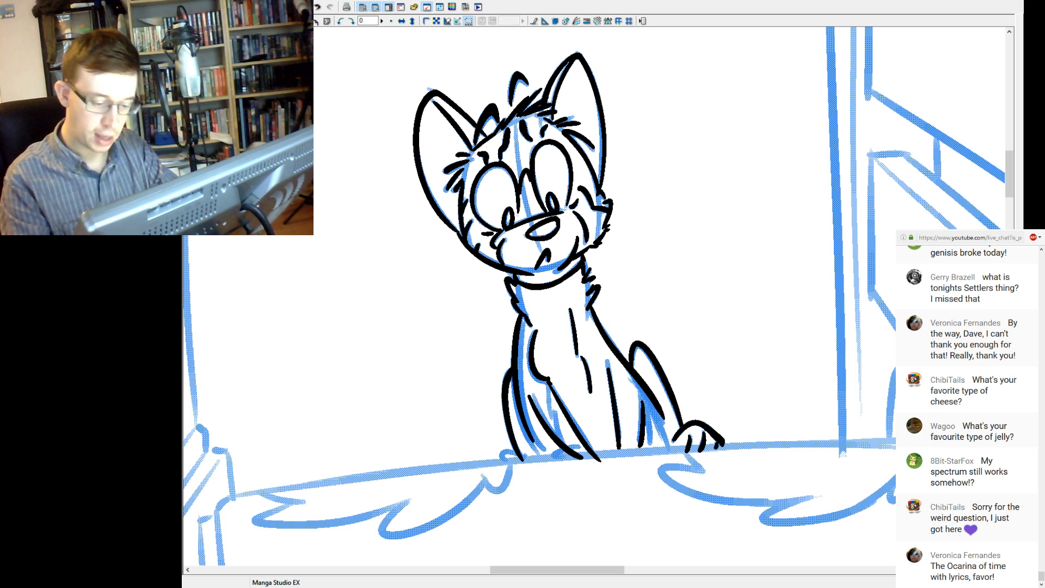
left_click_drag(653, 413, 668, 450)
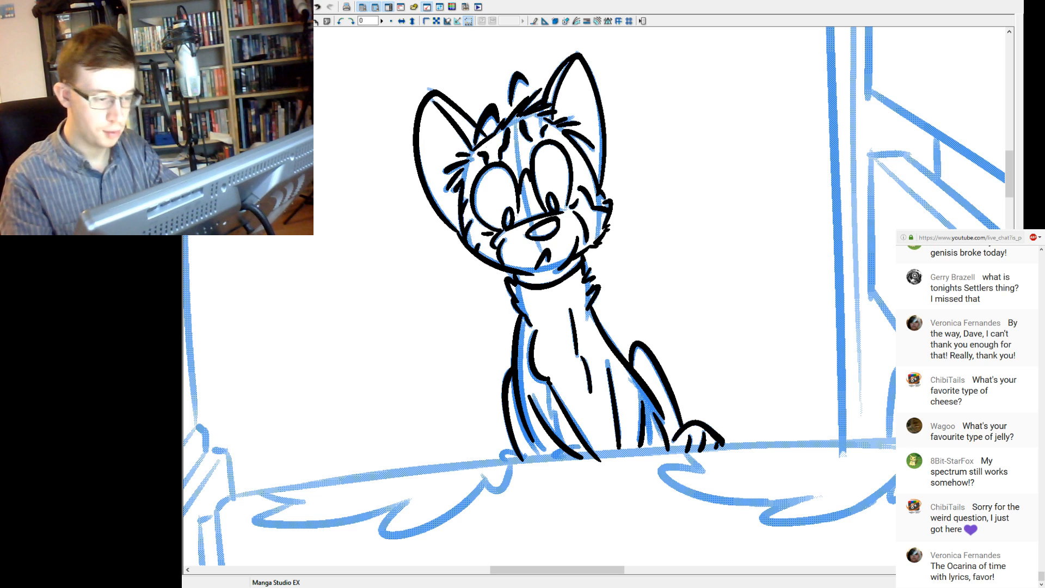
Ink the small fur edge of the chin just above the neckline.
left_click_drag(531, 276, 565, 267)
key("ctrl+z")
key("ctrl+z")
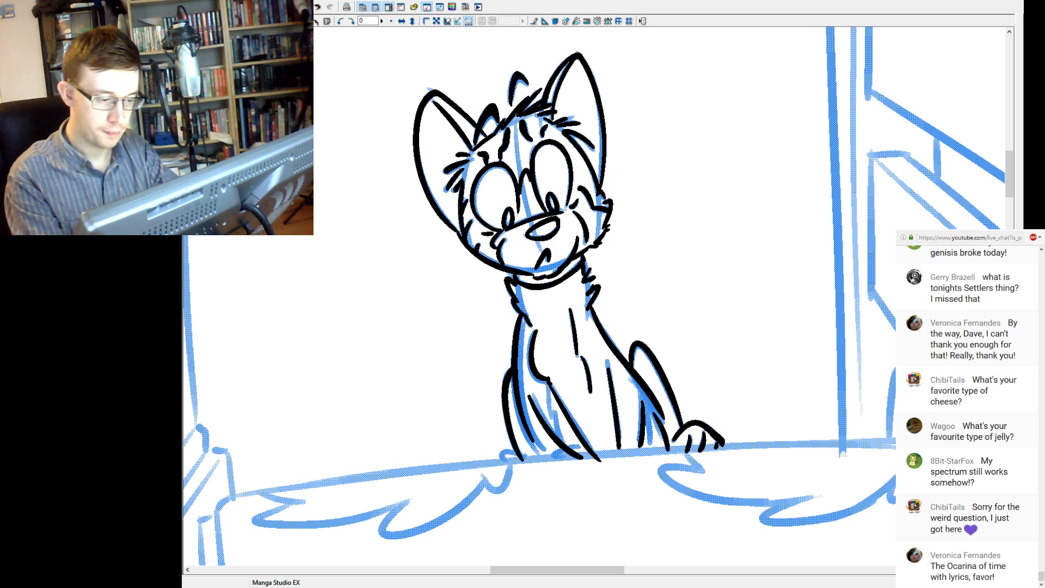
Ink three long whiskers on each side of the cat's muzzle.
left_click_drag(566, 272, 625, 325)
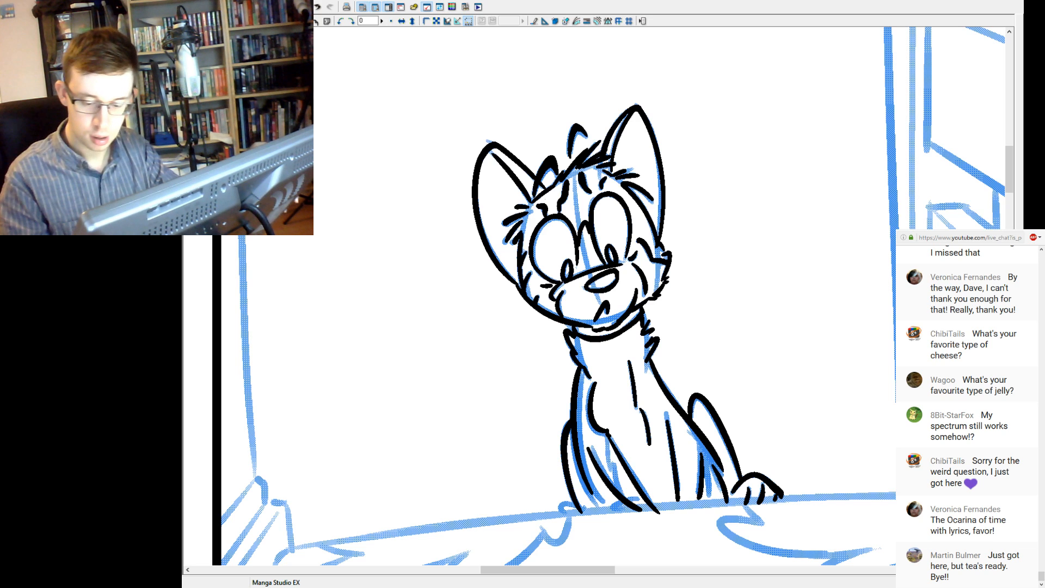
left_click_drag(570, 299, 458, 375)
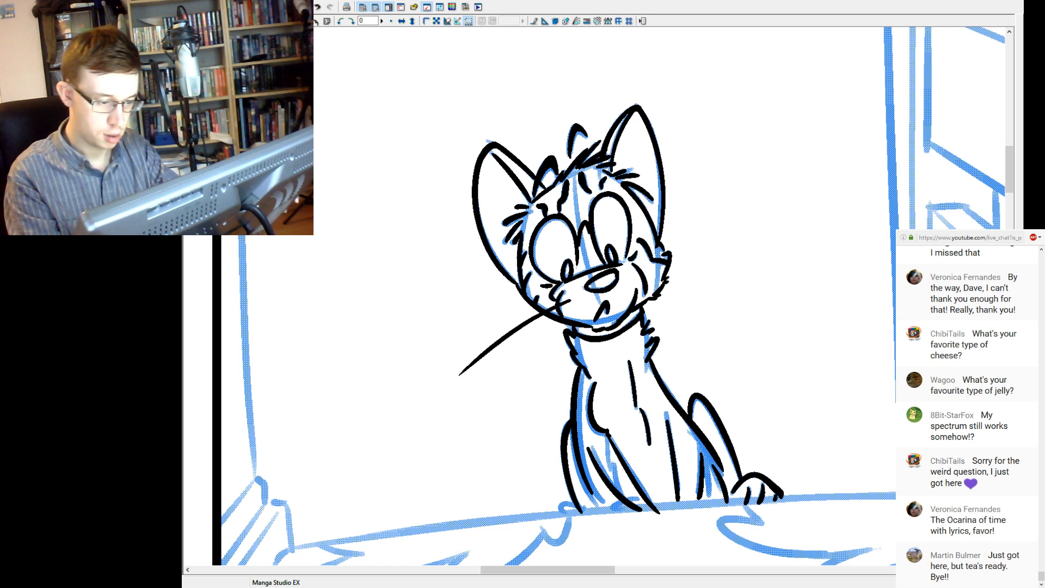
left_click_drag(572, 308, 453, 434)
left_click_drag(571, 315, 508, 394)
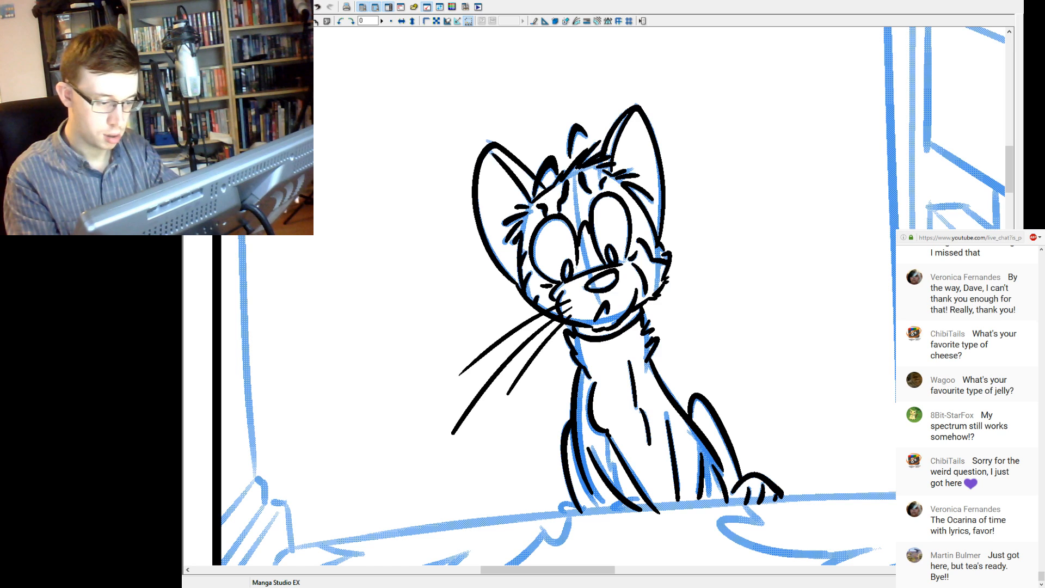
left_click_drag(626, 277, 755, 271)
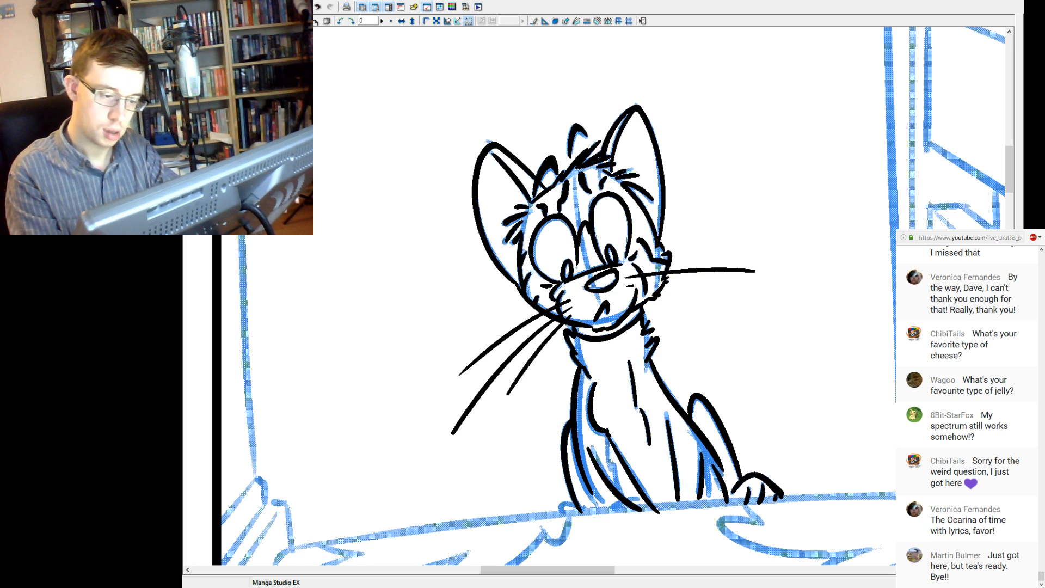
left_click_drag(647, 283, 767, 303)
left_click_drag(637, 269, 768, 250)
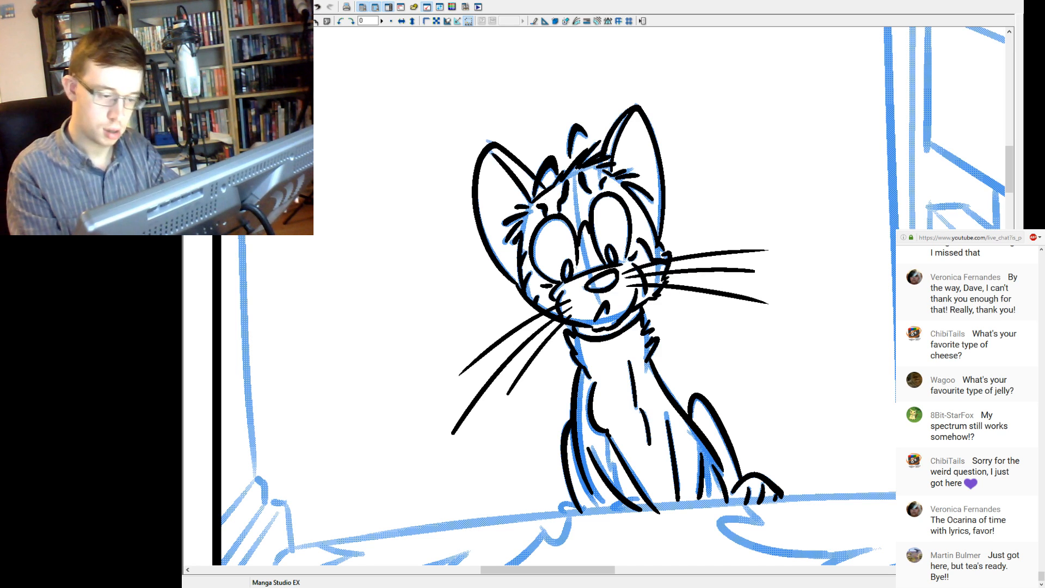
Try a longer tip on the middle right-hand whisker and compare the cat with and without it.
left_click_drag(738, 270, 815, 278)
key("ctrl+z")
left_click_drag(718, 269, 793, 276)
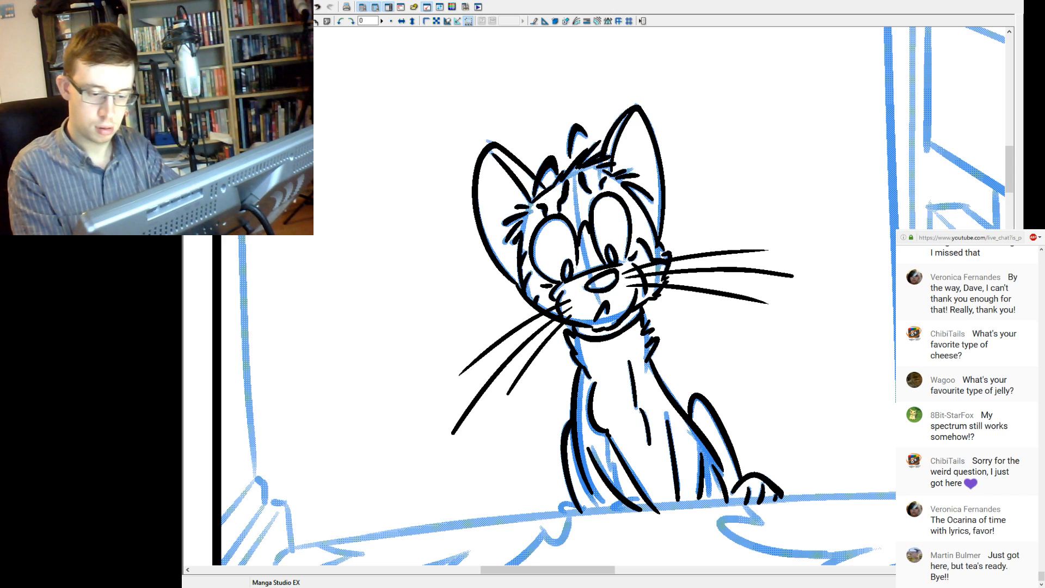
key("ctrl+z")
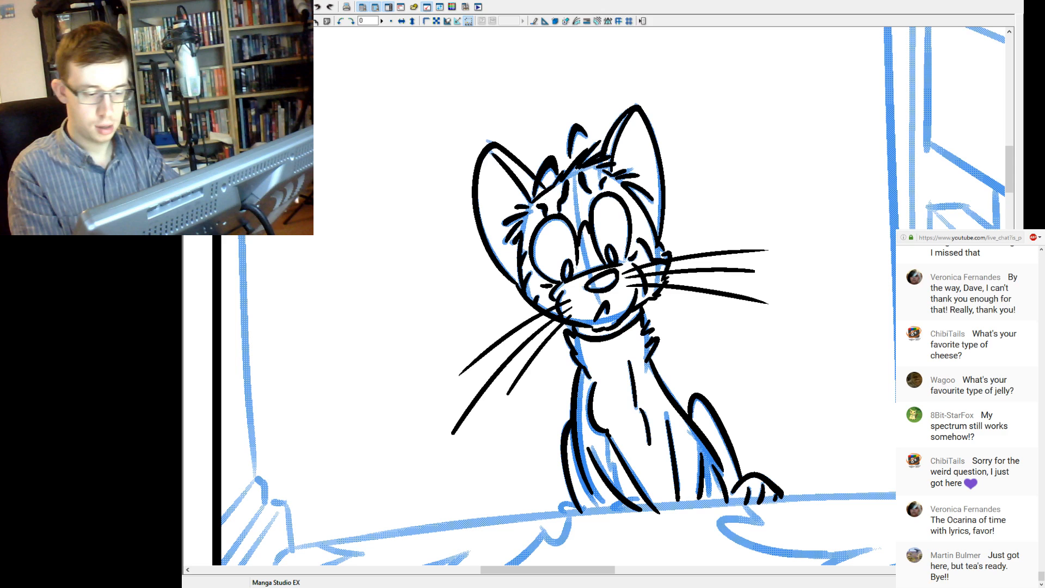
key("ctrl+z")
key("ctrl+y")
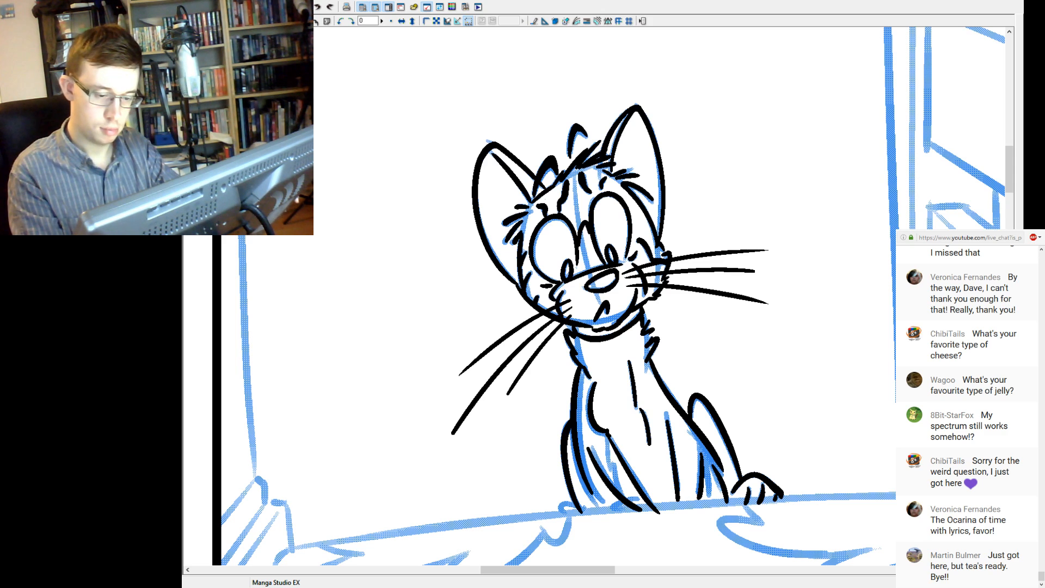
key("ctrl+z")
key("ctrl+y")
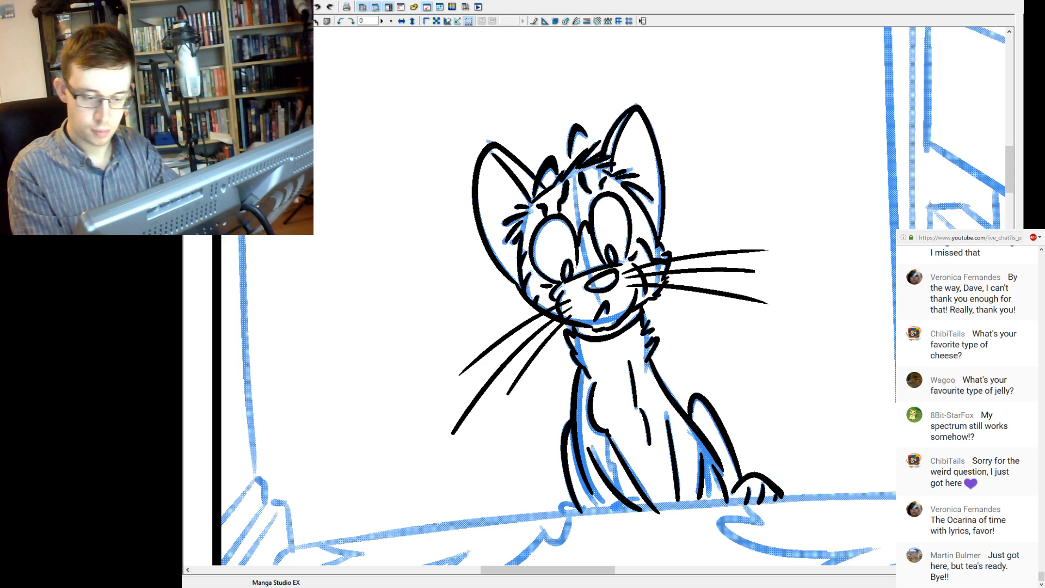
key("ctrl+y")
key("ctrl+z")
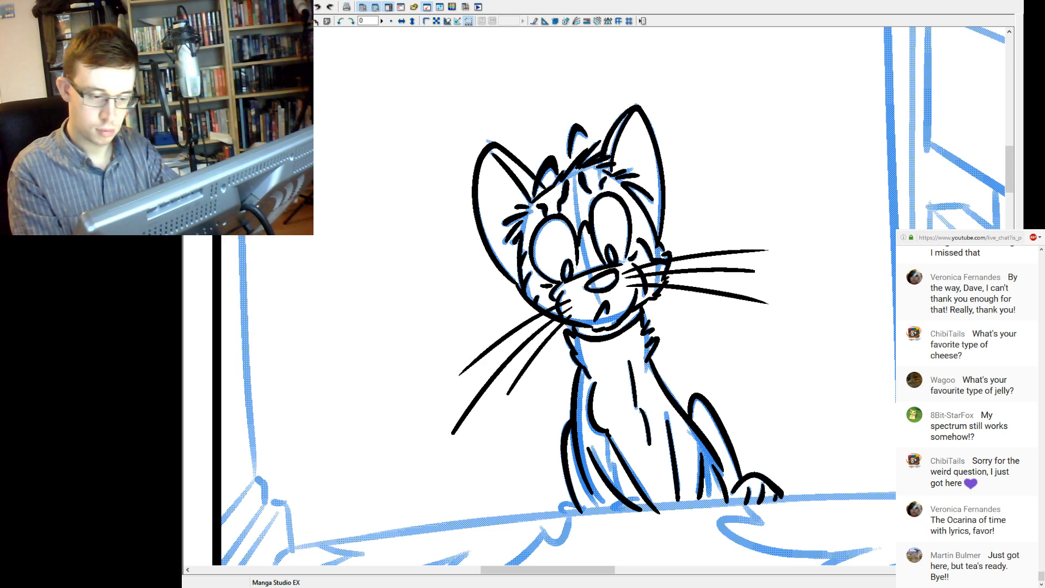
key("ctrl+y")
key("ctrl+z")
key("ctrl+y")
key("ctrl+z")
key("ctrl+y")
key("ctrl+z")
Extend the cat's middle right-hand whisker outward so its tip reaches past the whiskers above and below it.
left_click_drag(789, 277, 729, 269)
key("ctrl+z")
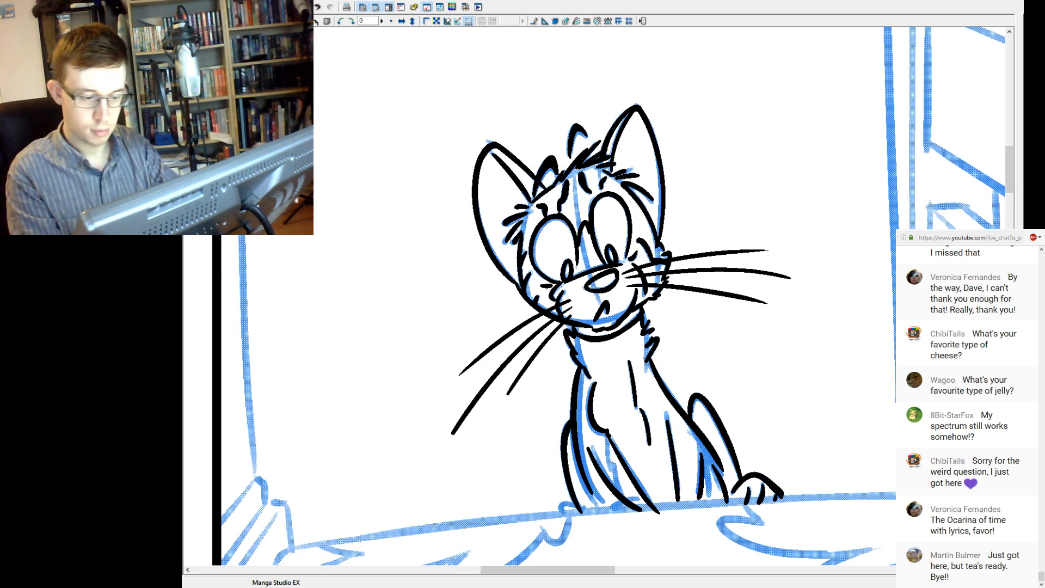
key("ctrl+z")
left_click_drag(787, 277, 730, 269)
key("ctrl+z")
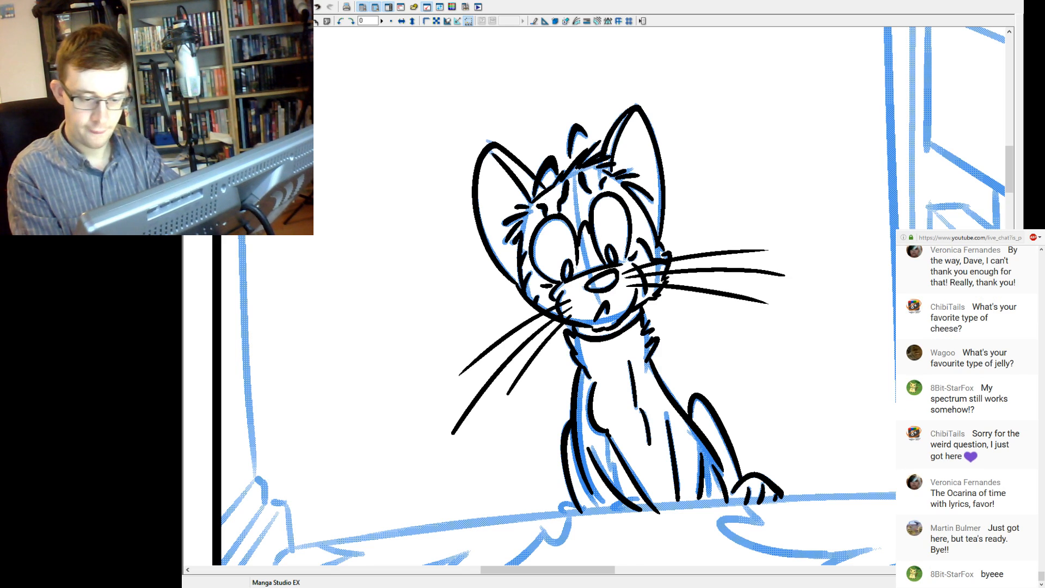
key("ctrl+z")
left_click_drag(792, 273, 730, 270)
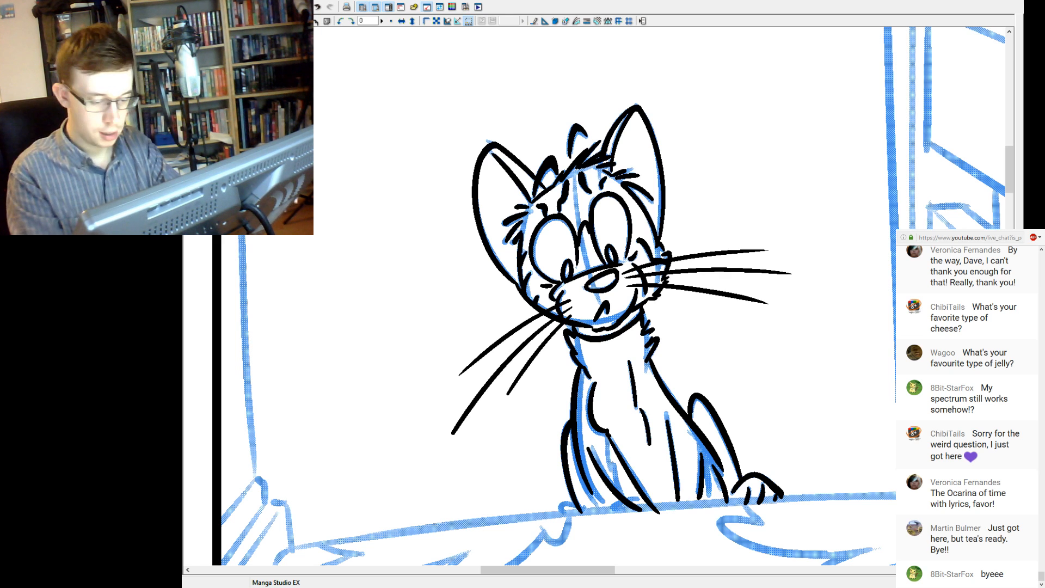
Check the inked sitting cat against the first panel's cat and save the comic page.
key("ctrl+minus")
key("ctrl+minus")
key("ctrl+minus")
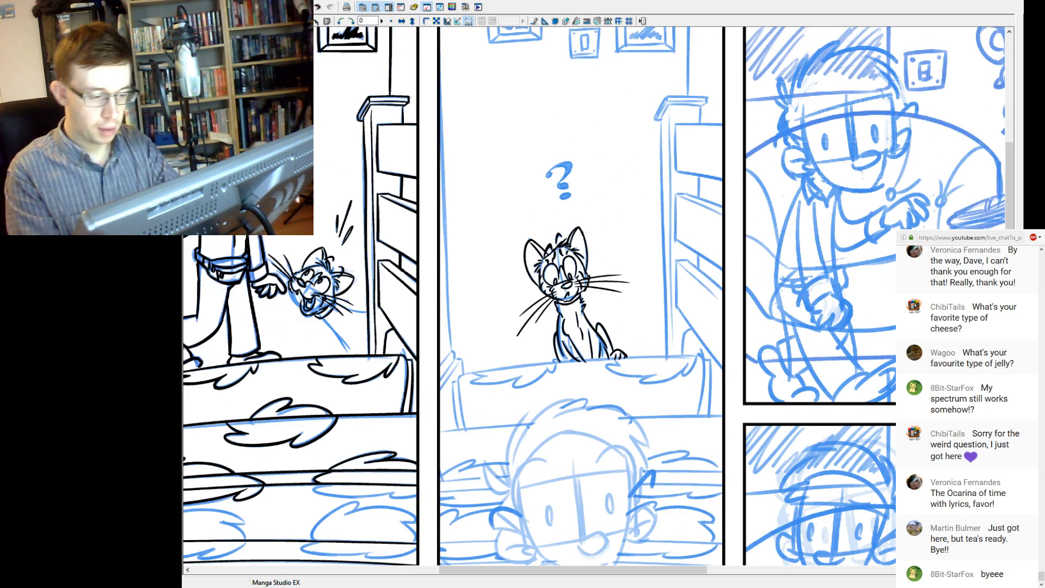
key("ctrl+minus")
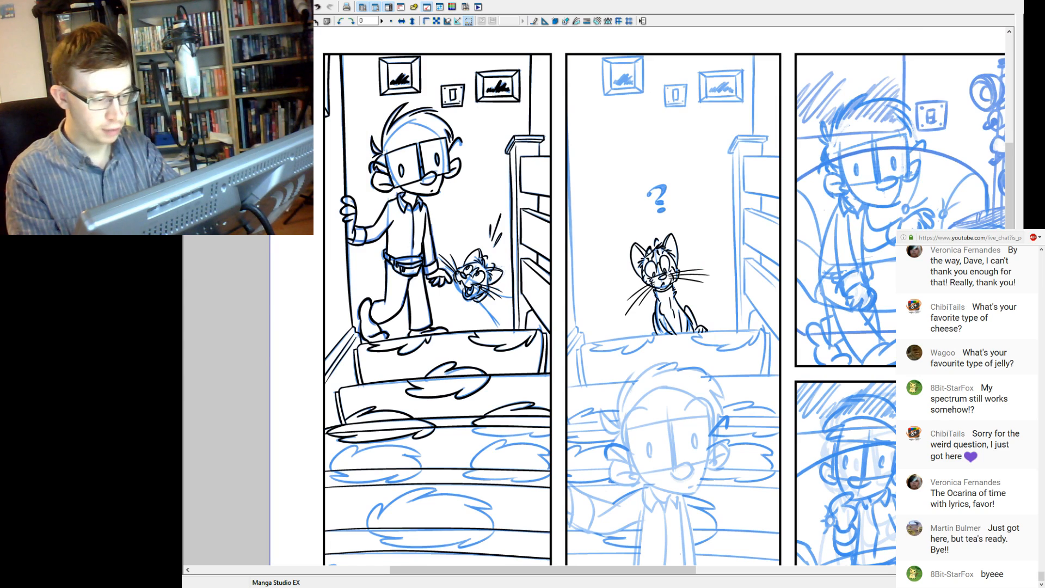
key("ctrl+plus")
key("ctrl+plus")
key("ctrl+plus")
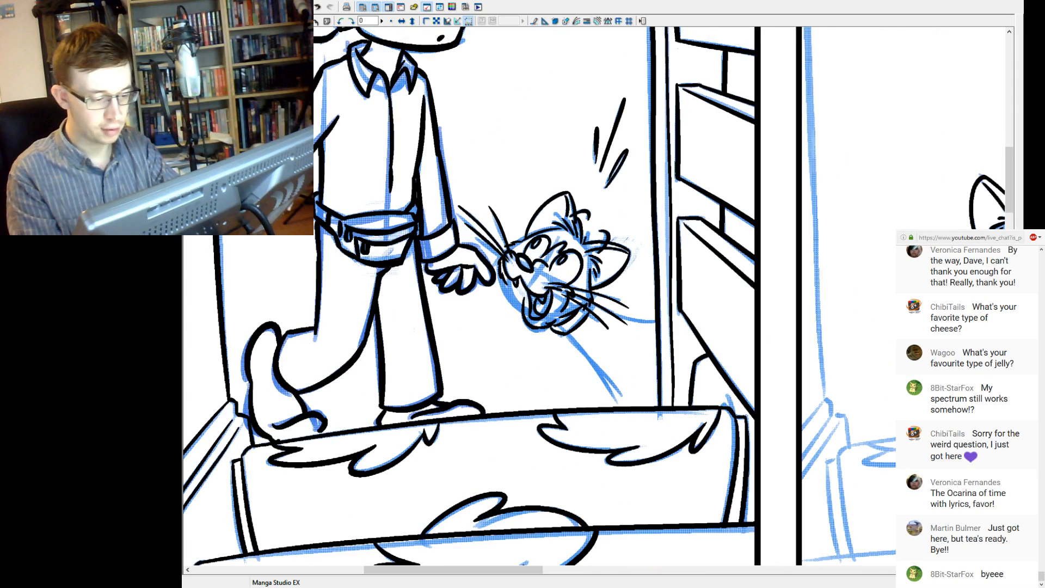
key("ctrl+minus")
key("ctrl+minus")
key("ctrl+minus")
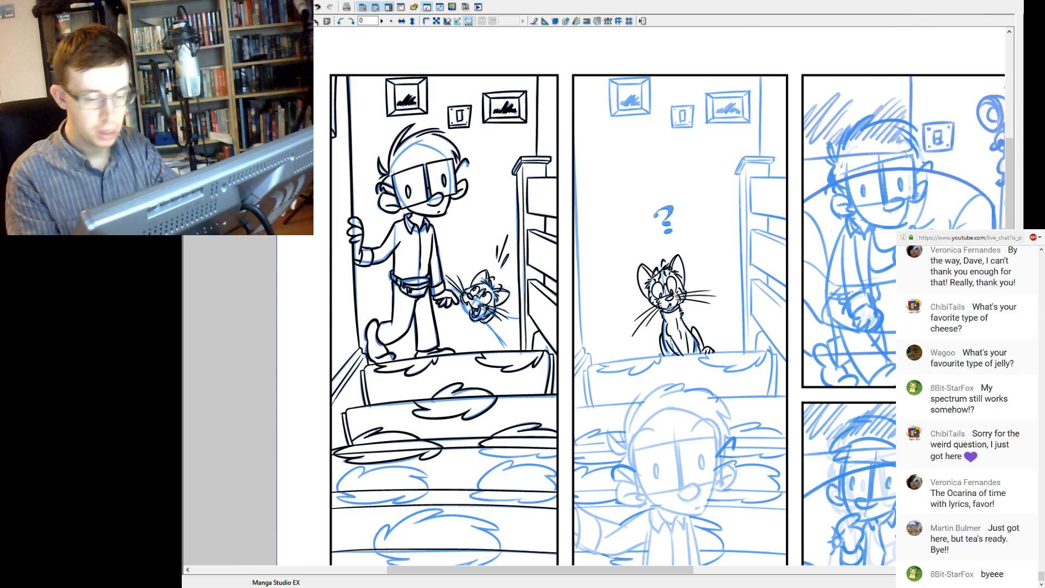
key("ctrl+s")
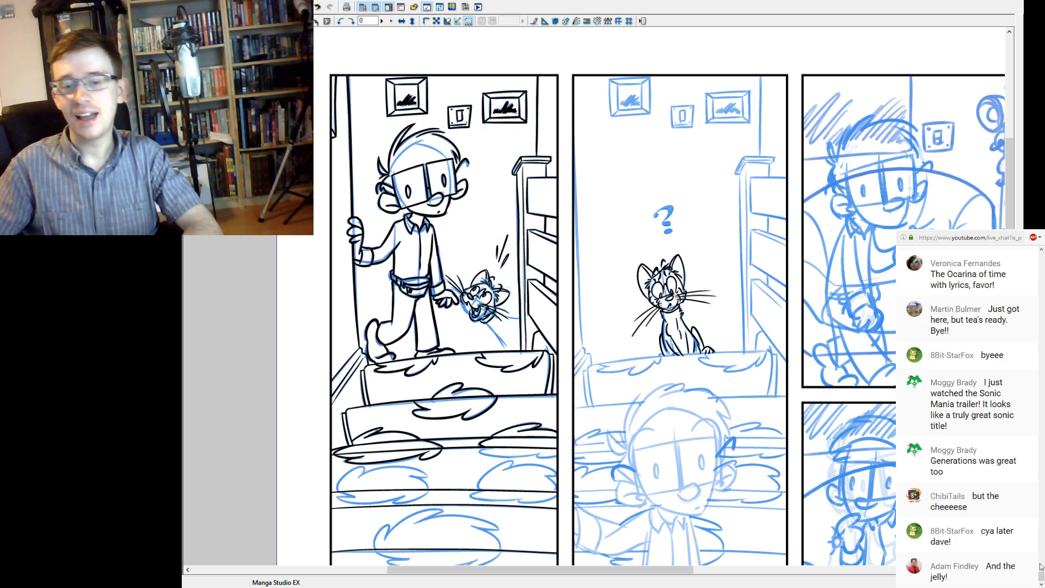
Look back through the earlier viewer comments in the YouTube live chat.
scroll(1044, 576, "up", 2)
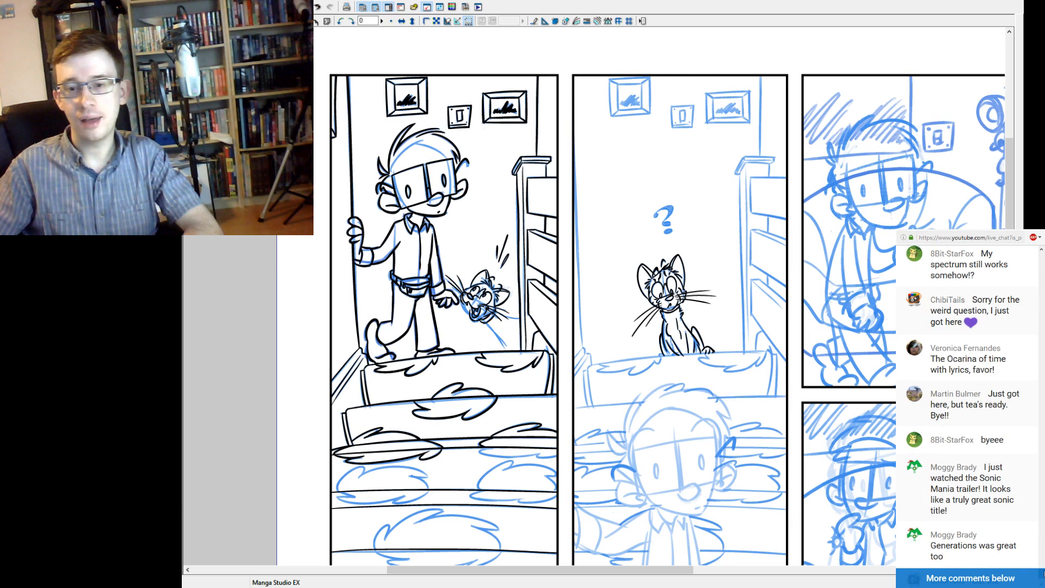
scroll(971, 408, "up", 4)
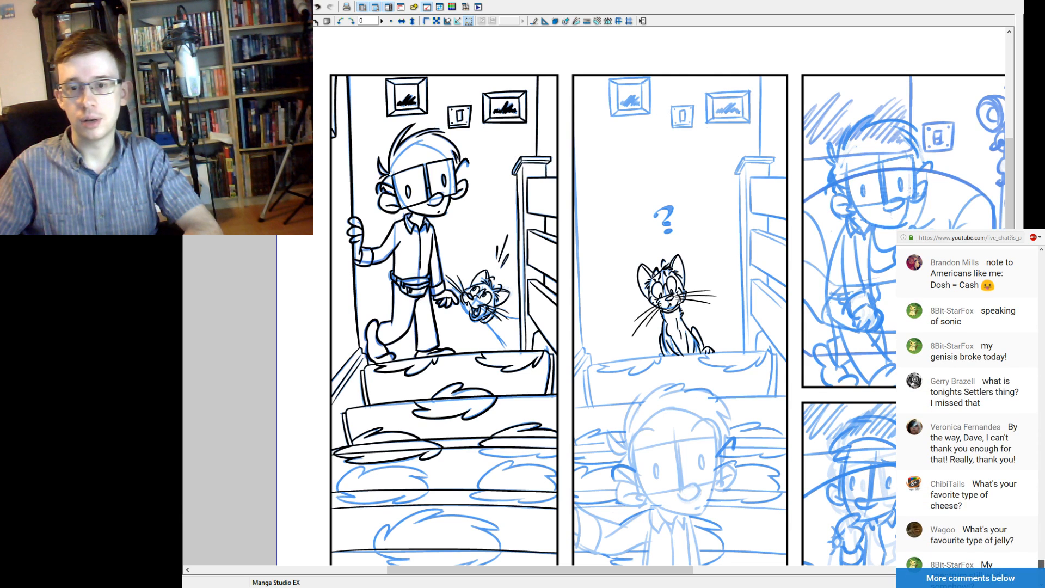
scroll(970, 408, "up", 1)
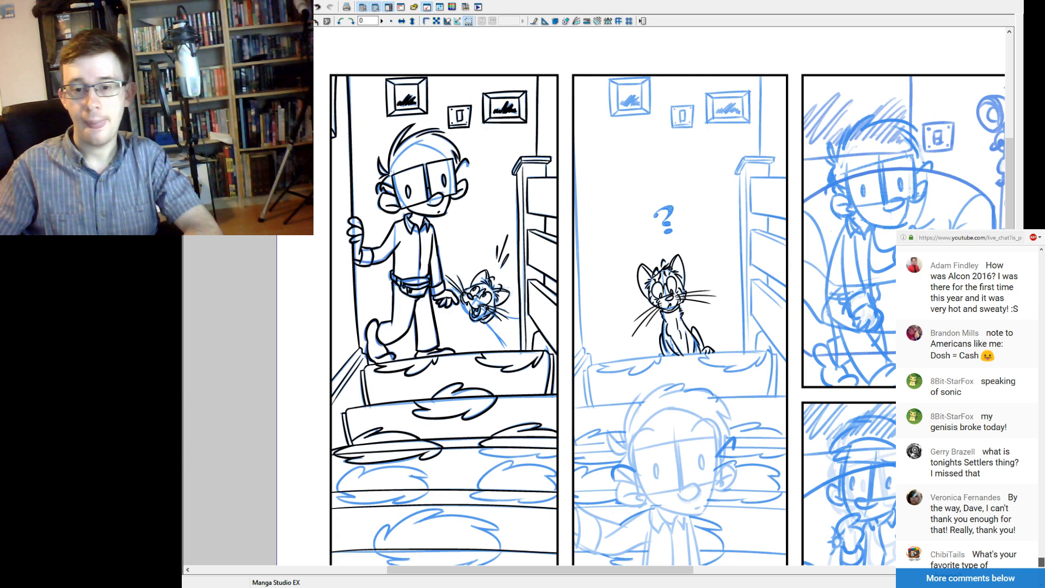
scroll(970, 409, "down", 1)
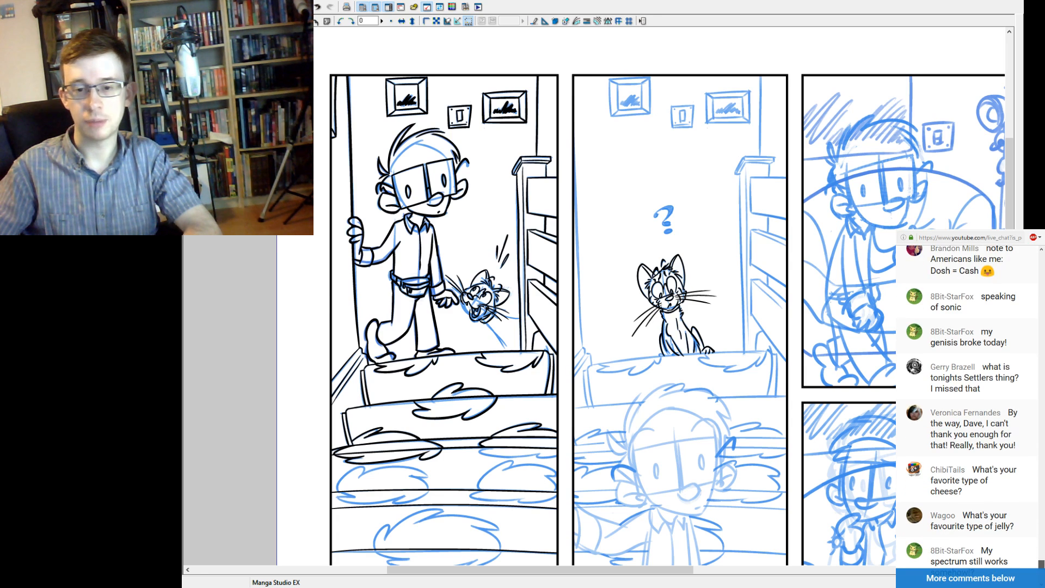
scroll(971, 408, "down", 1)
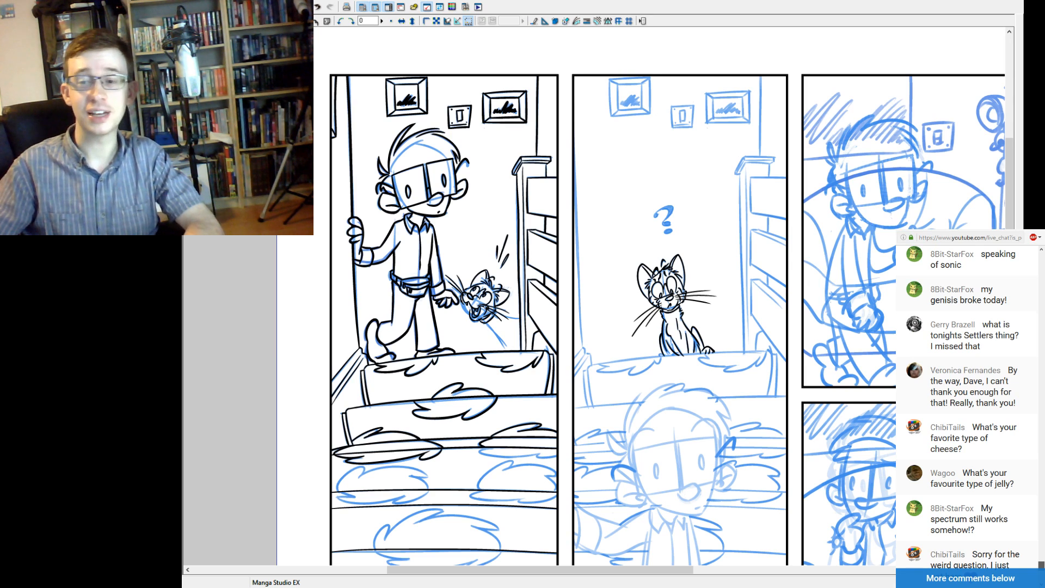
scroll(970, 408, "down", 1)
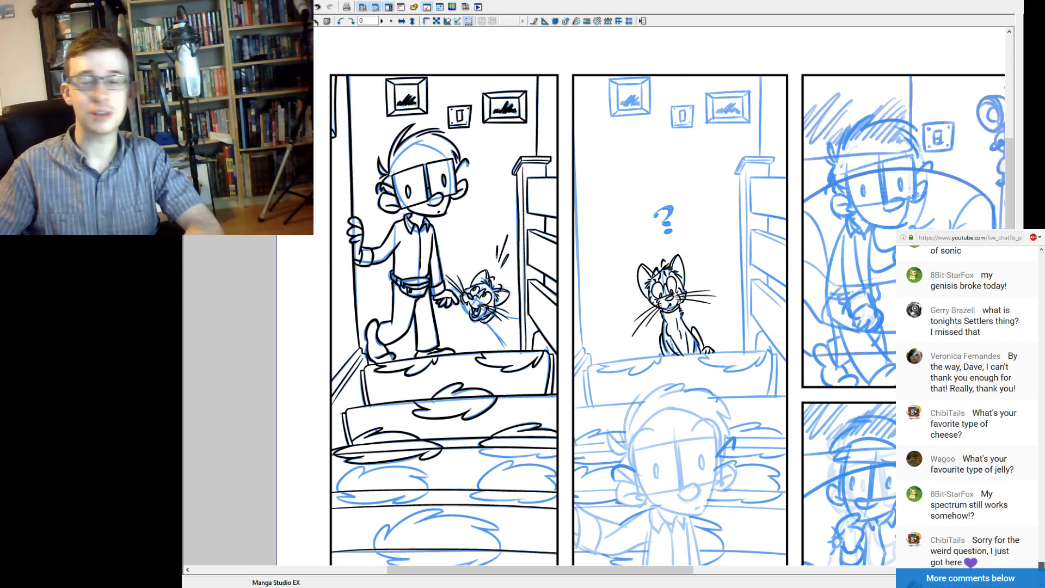